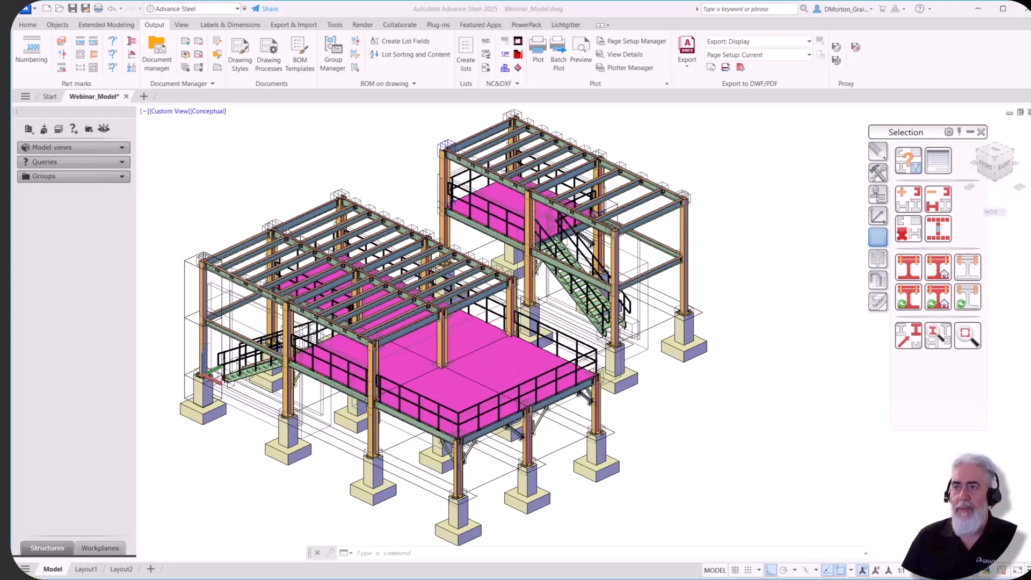
- Float the Project Explorer palette over the model and dock it back in its original place
left_click(27, 26)
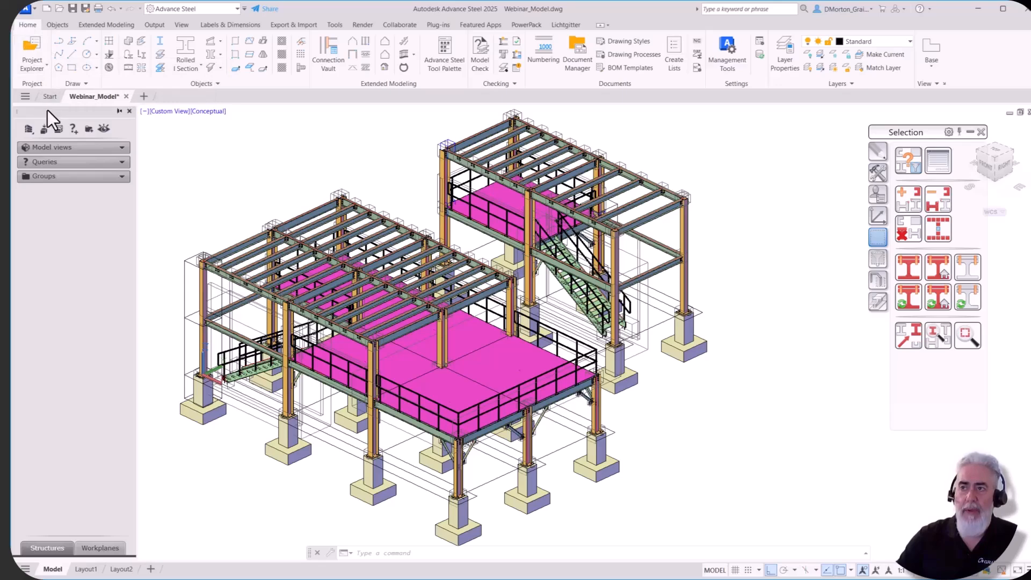
left_click_drag(48, 111, 220, 192)
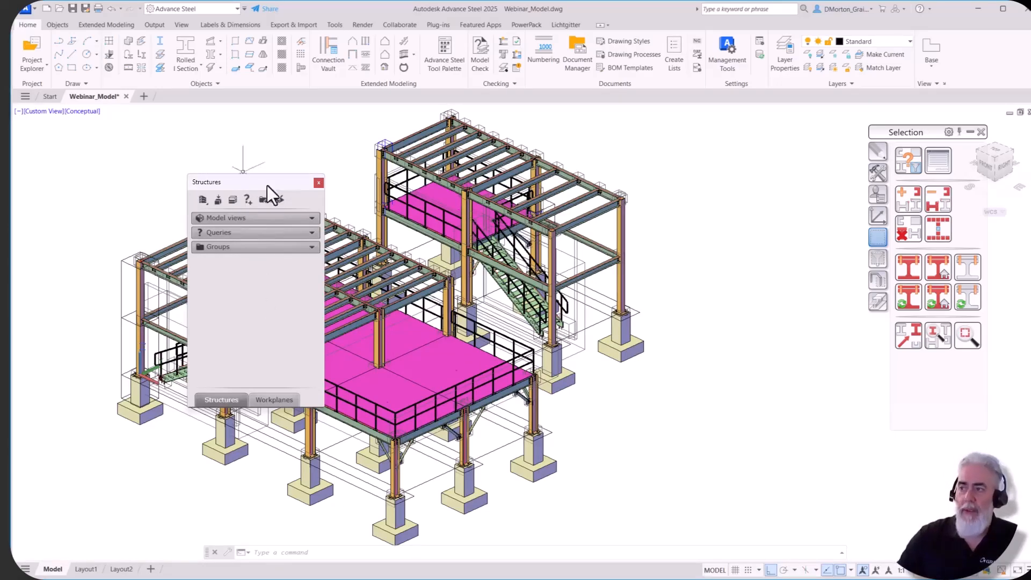
left_click_drag(225, 182, 14, 172)
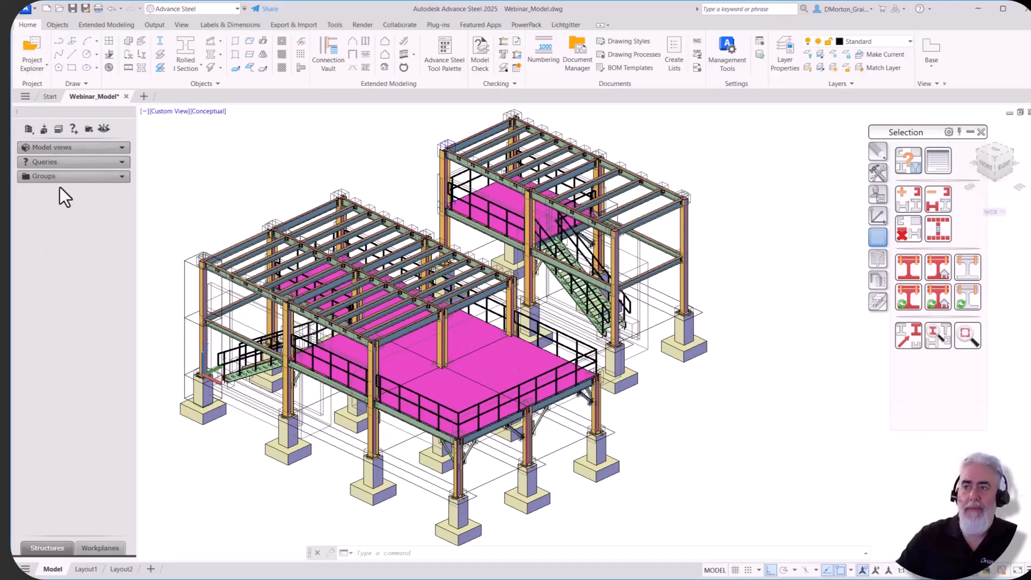
- Look at the Search and mark objects dialog through the new query, Search Filter and Selection palette commands, closing it each time
left_click(72, 129)
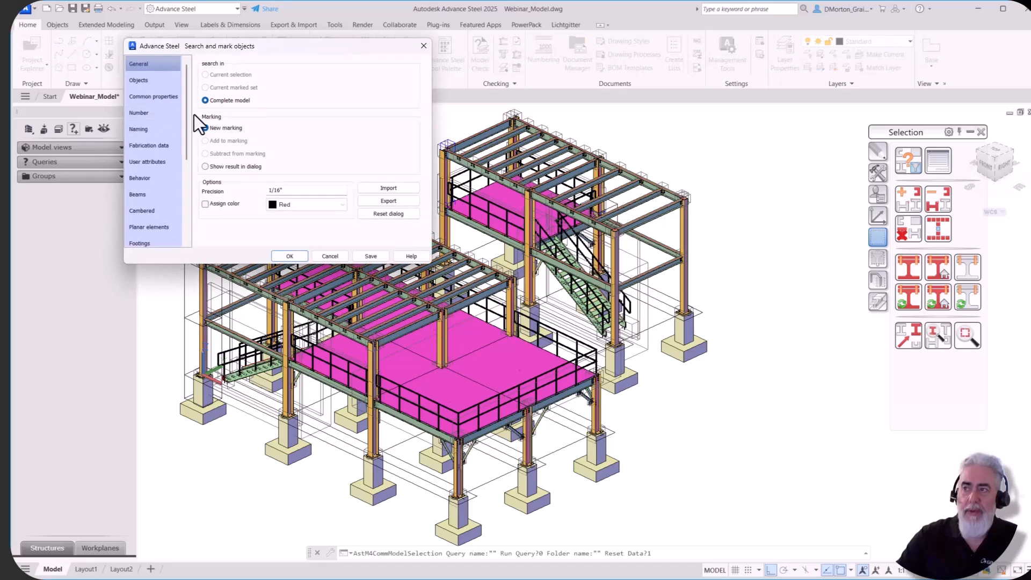
left_click(423, 47)
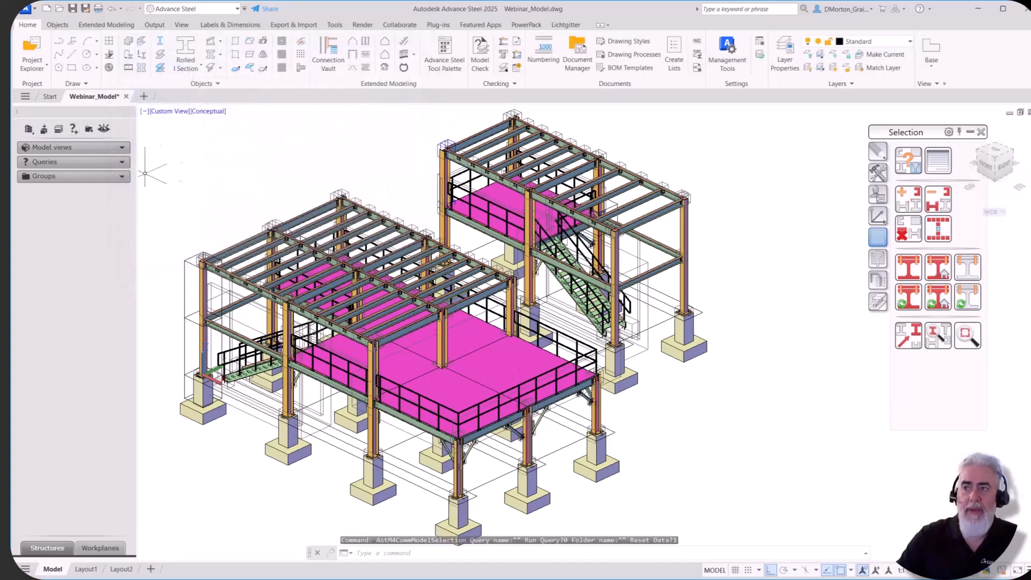
right_click(39, 164)
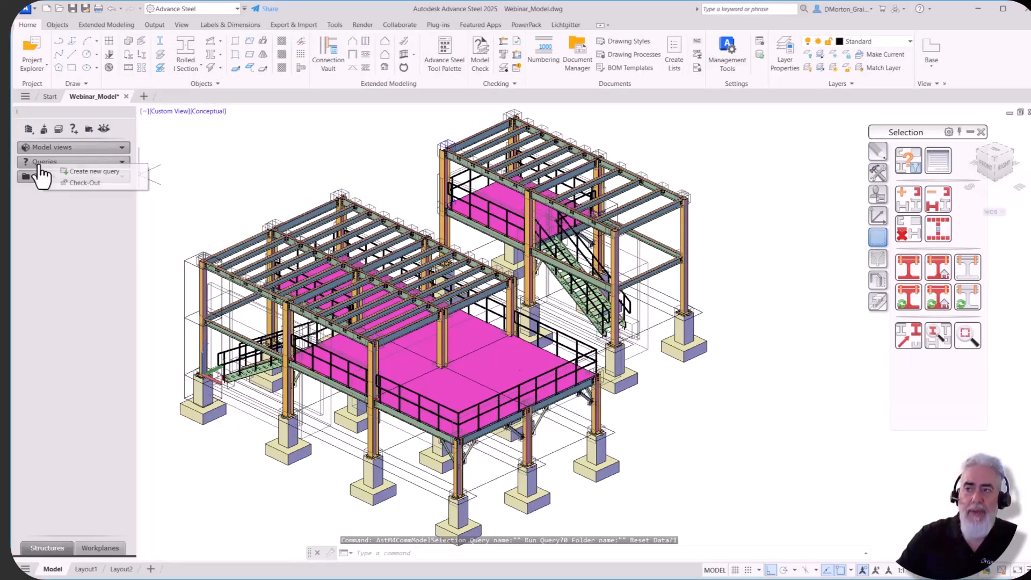
left_click(124, 172)
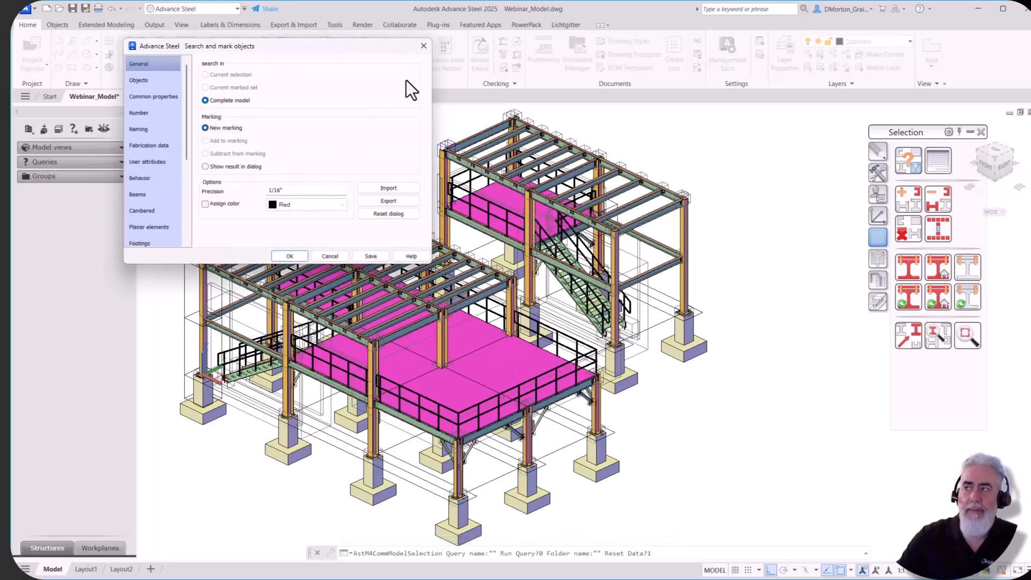
left_click(423, 47)
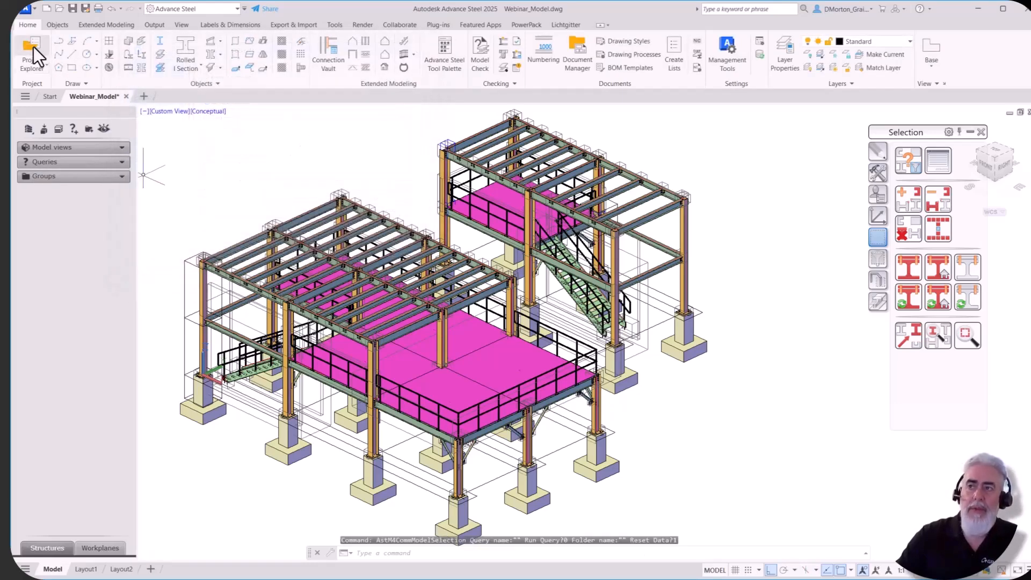
left_click(39, 63)
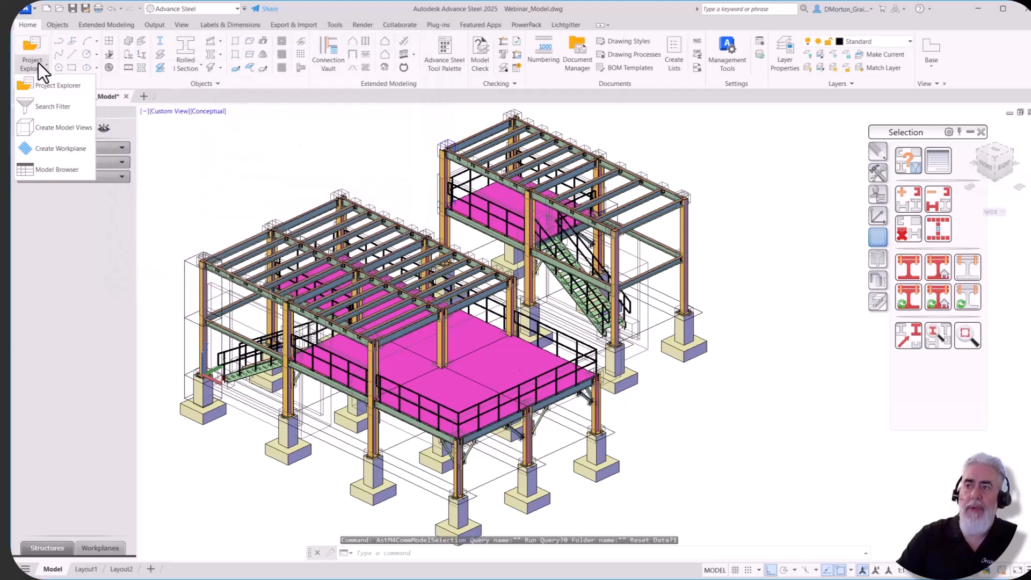
left_click(55, 106)
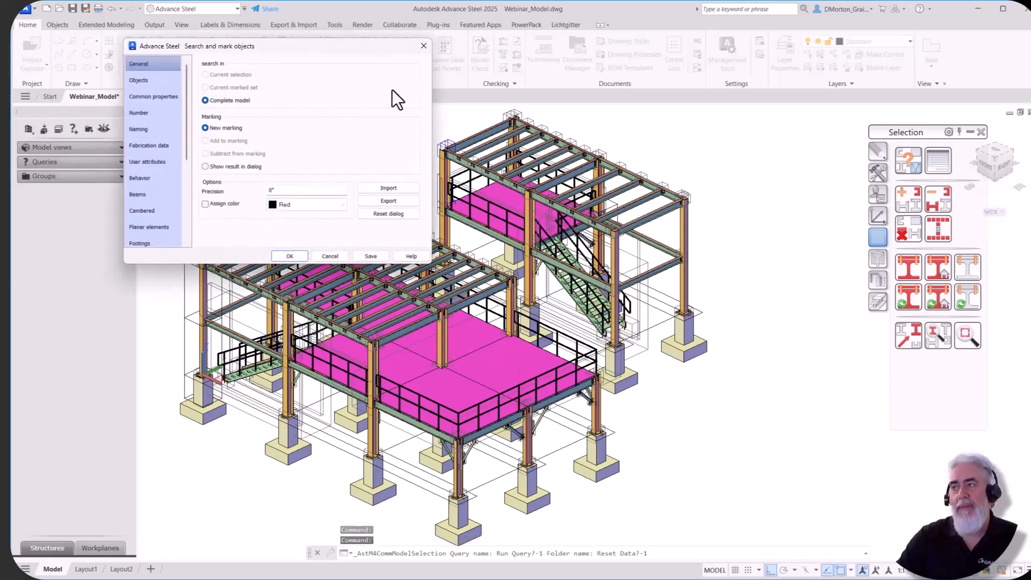
left_click(423, 46)
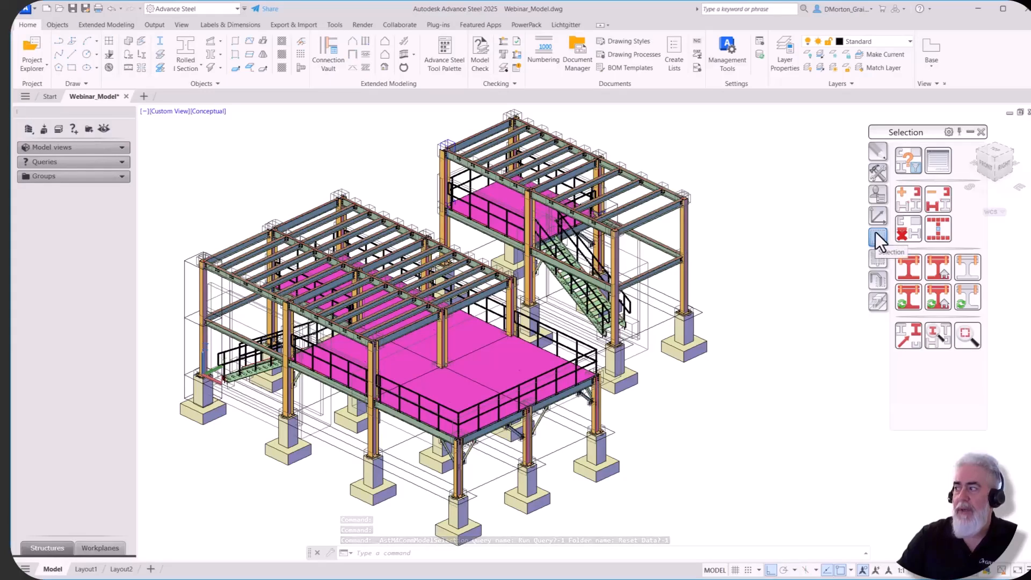
left_click(907, 158)
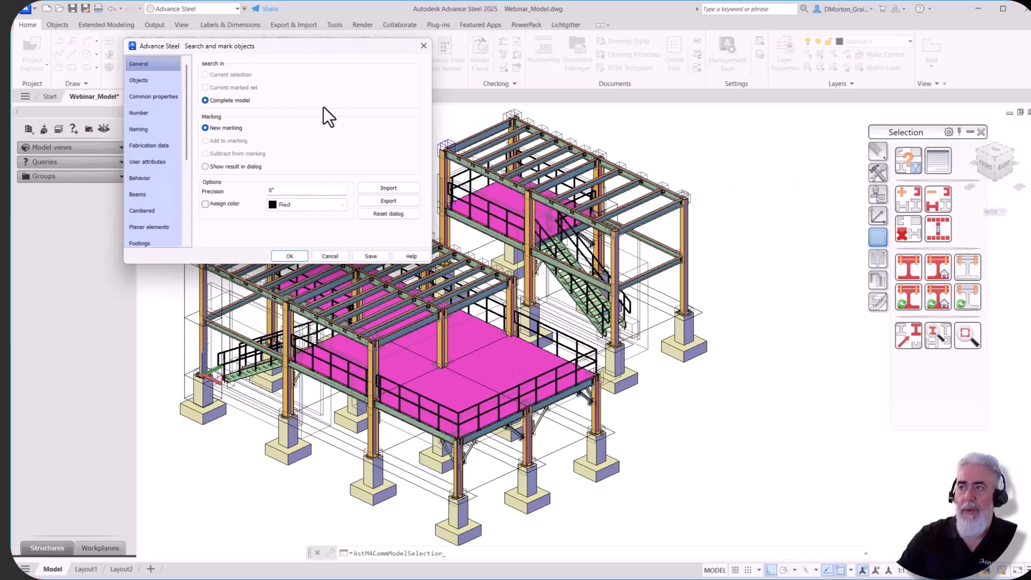
left_click(422, 49)
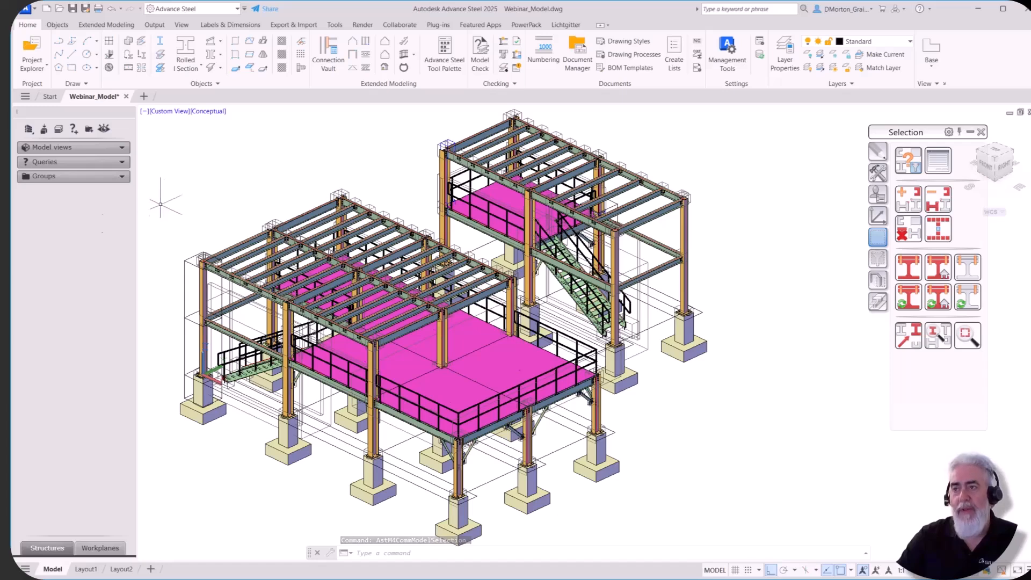
- Start a new query and limit its searched object types to Steel beam
left_click(39, 168)
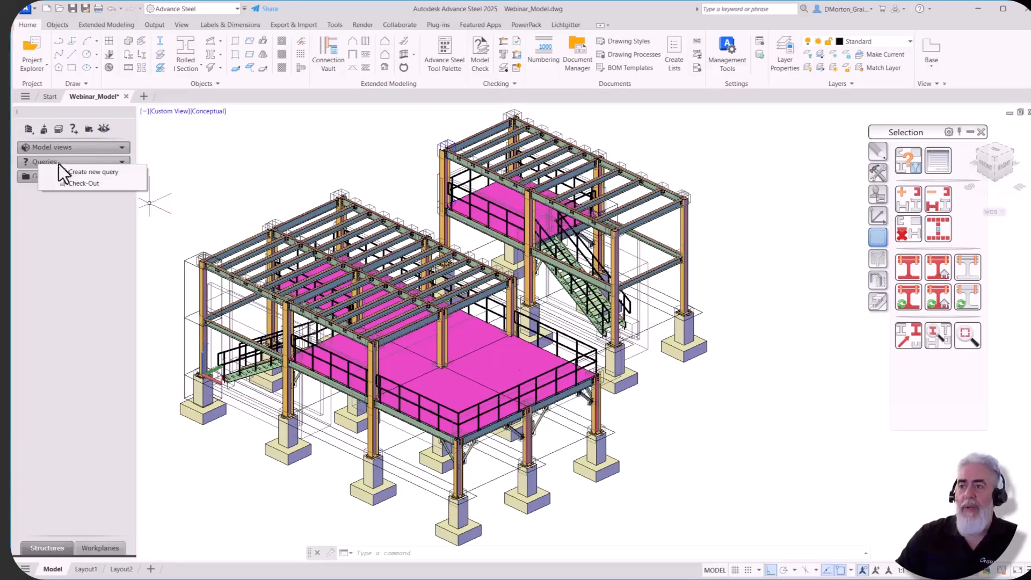
left_click(61, 169)
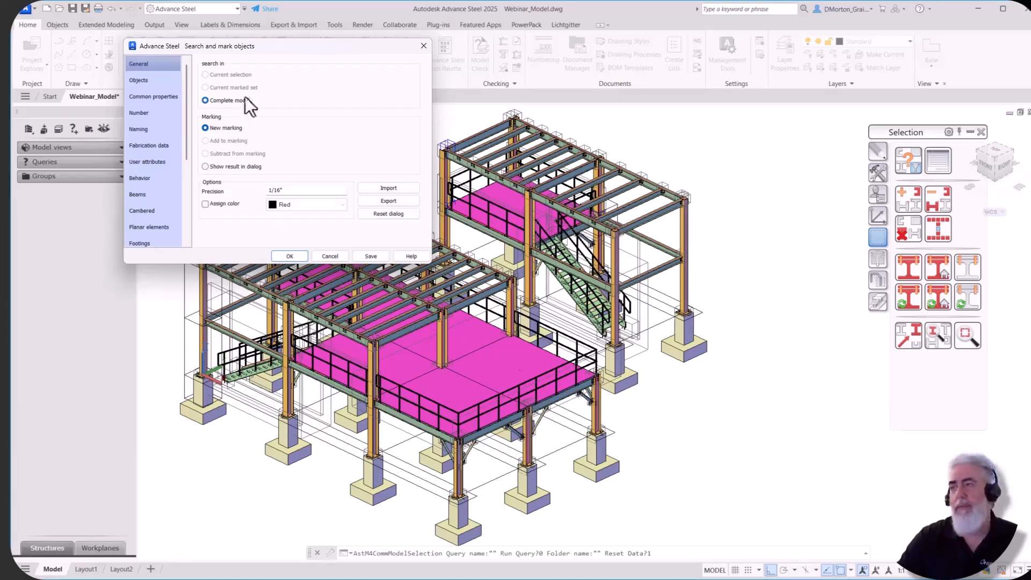
left_click(152, 80)
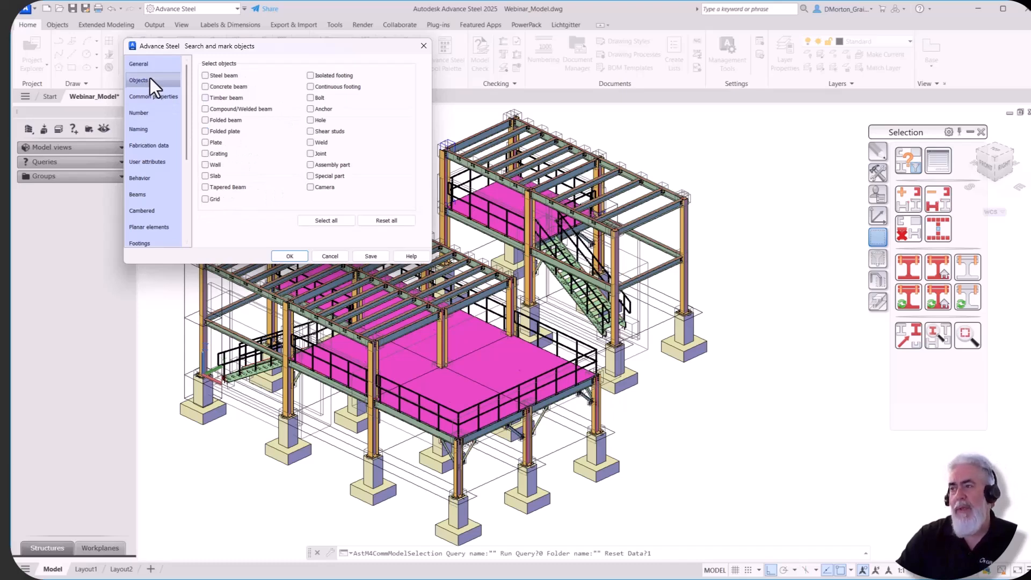
left_click(319, 219)
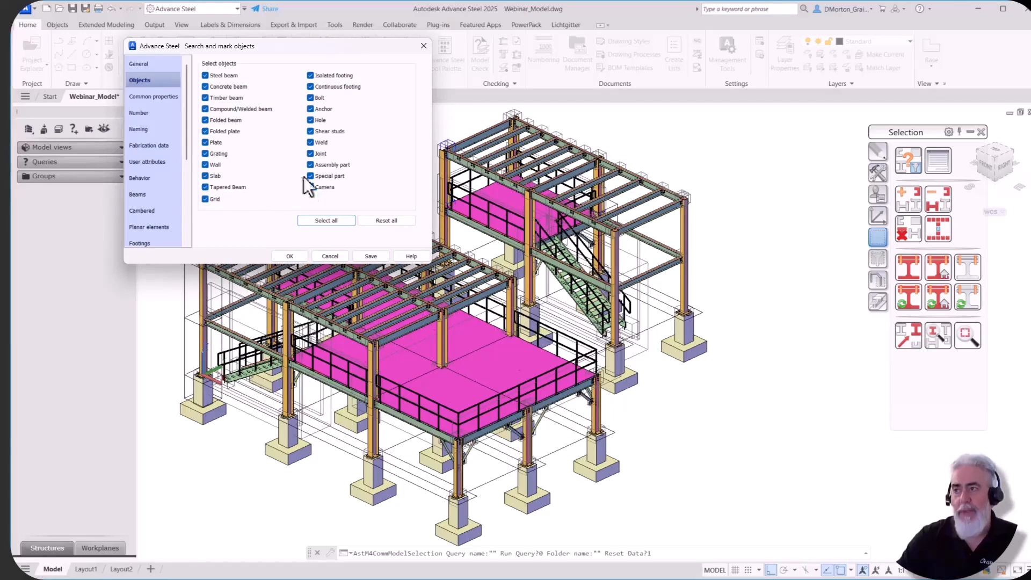
left_click(398, 220)
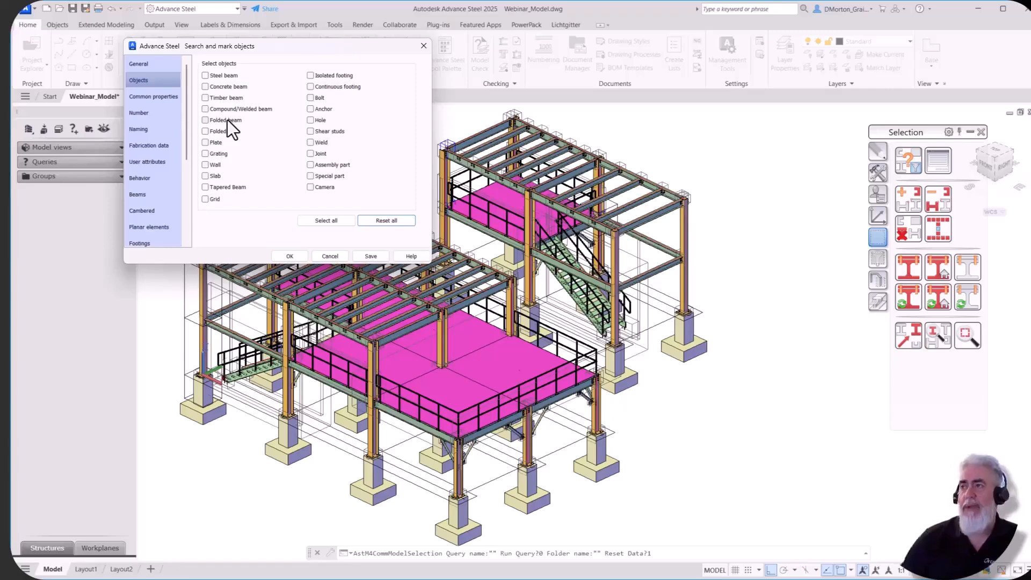
left_click(205, 75)
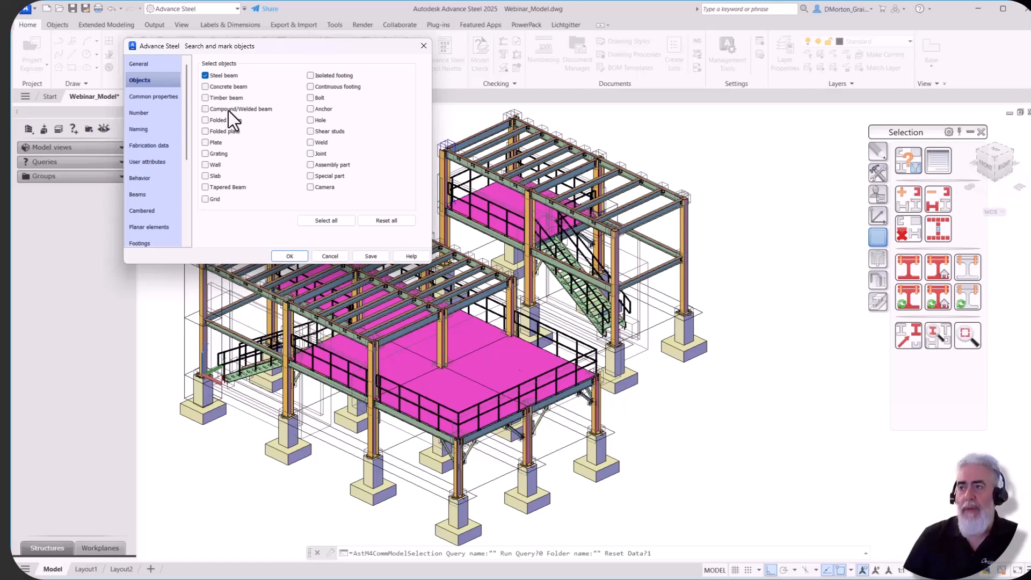
- Add a Model Role naming criterion to the query and set it to Beam
left_click(169, 131)
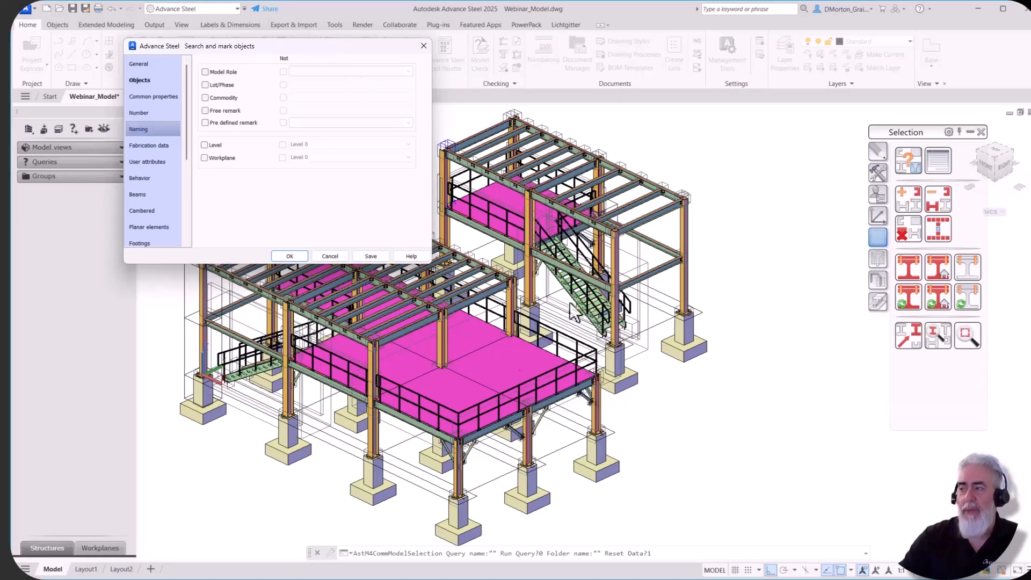
left_click(205, 72)
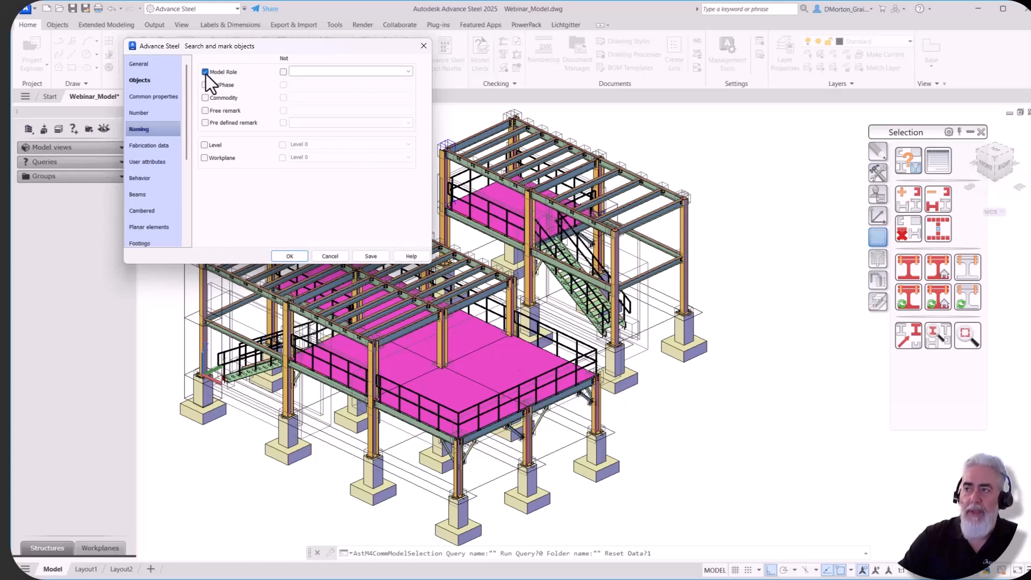
left_click(408, 71)
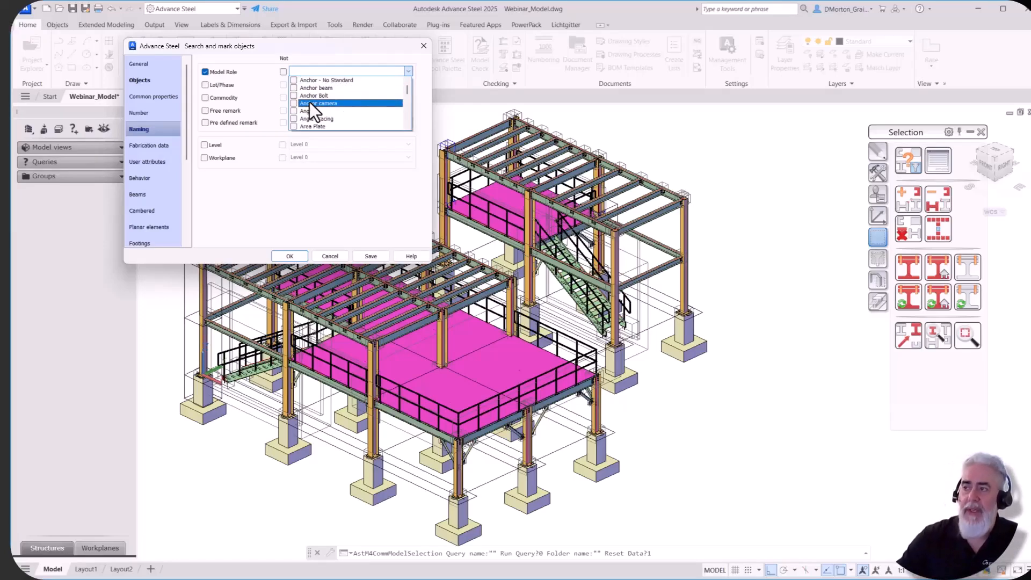
scroll(308, 104, "down", 3)
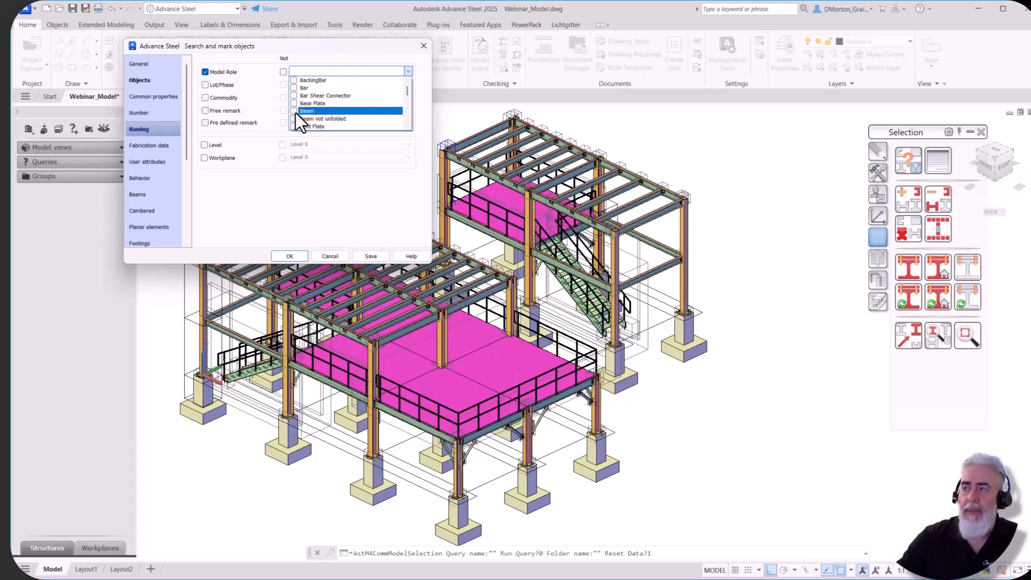
left_click(295, 112)
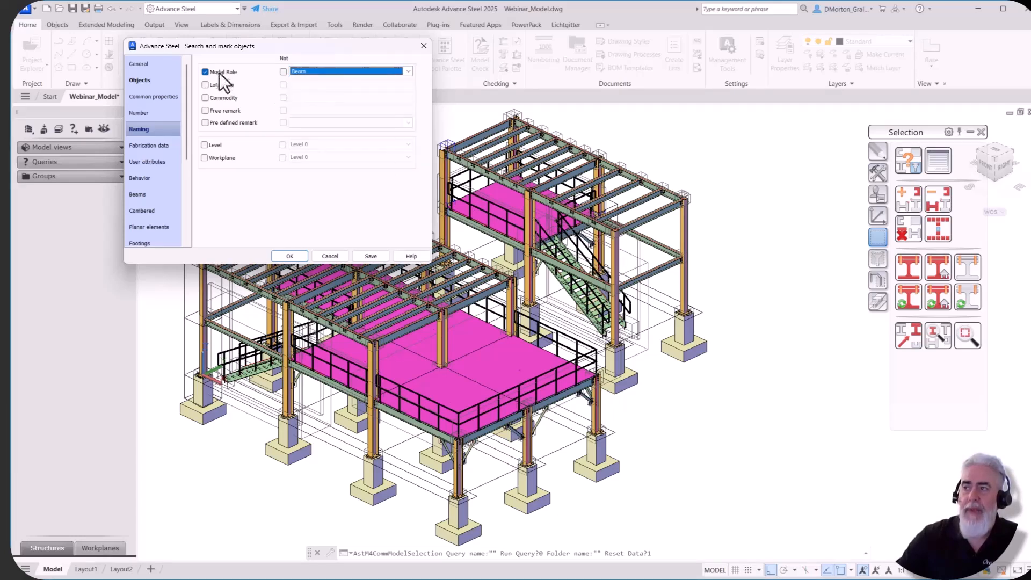
- Save the query under the name BEAM and run it to mark the matching beams
left_click(385, 255)
type("BEAM")
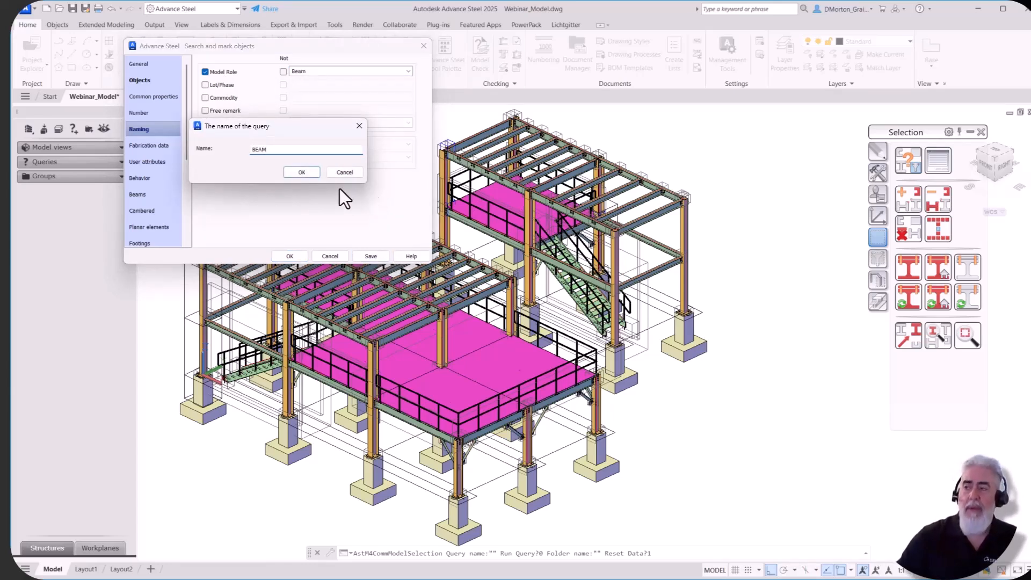
left_click(304, 174)
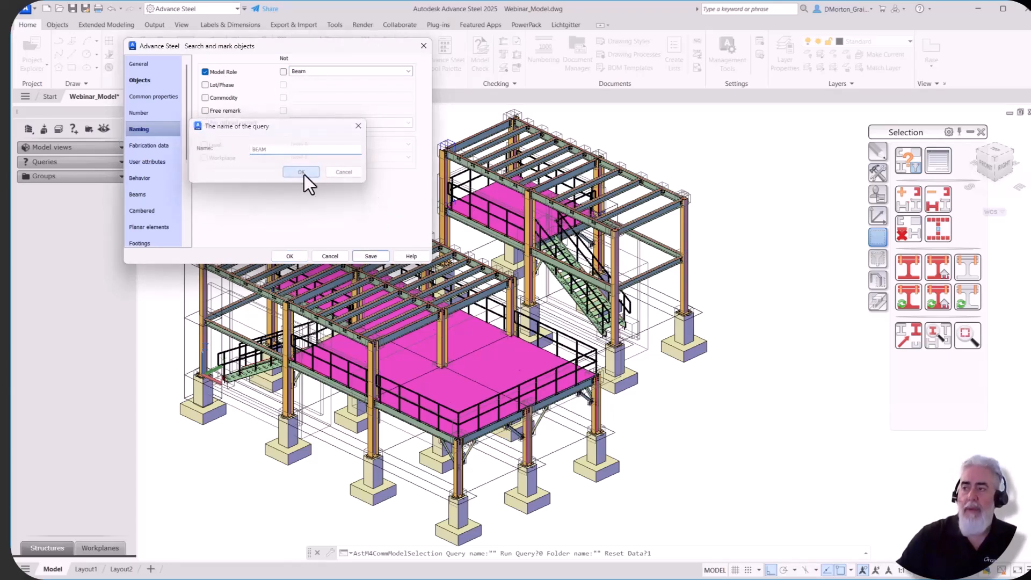
left_click(290, 256)
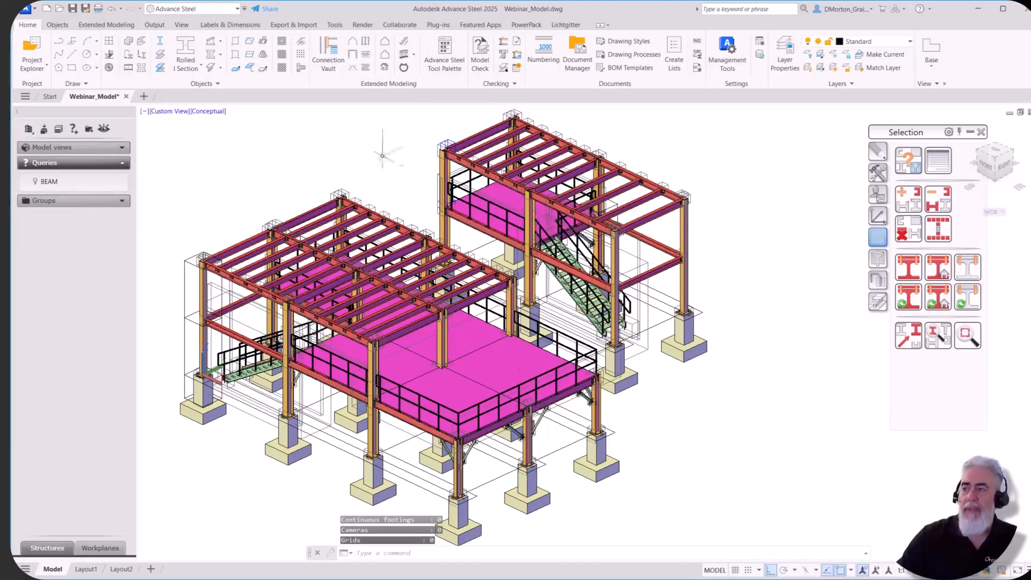
- Isolate the BEAM query's objects, then restore the full model with all marking cleared
left_click(36, 181)
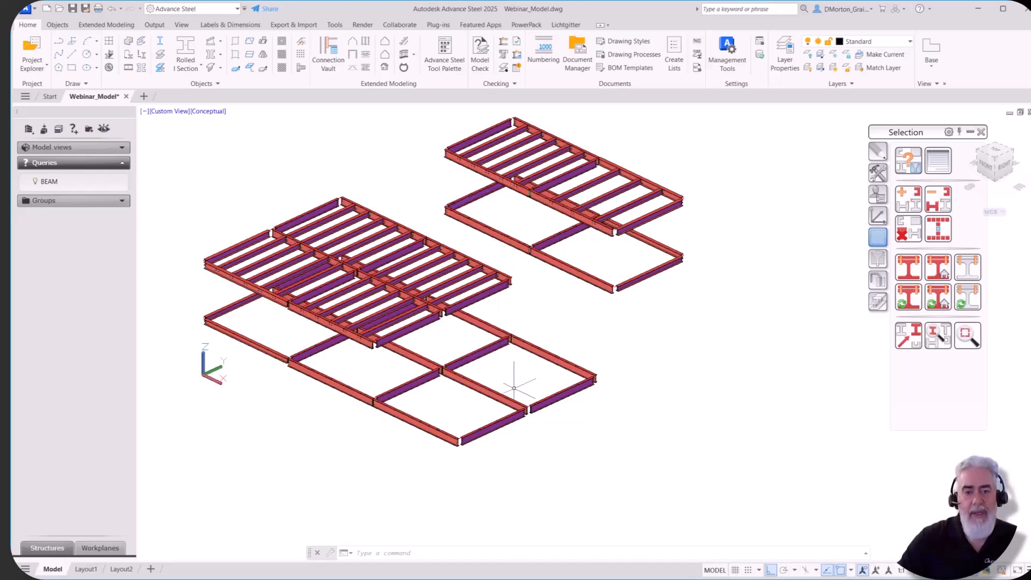
left_click(35, 183)
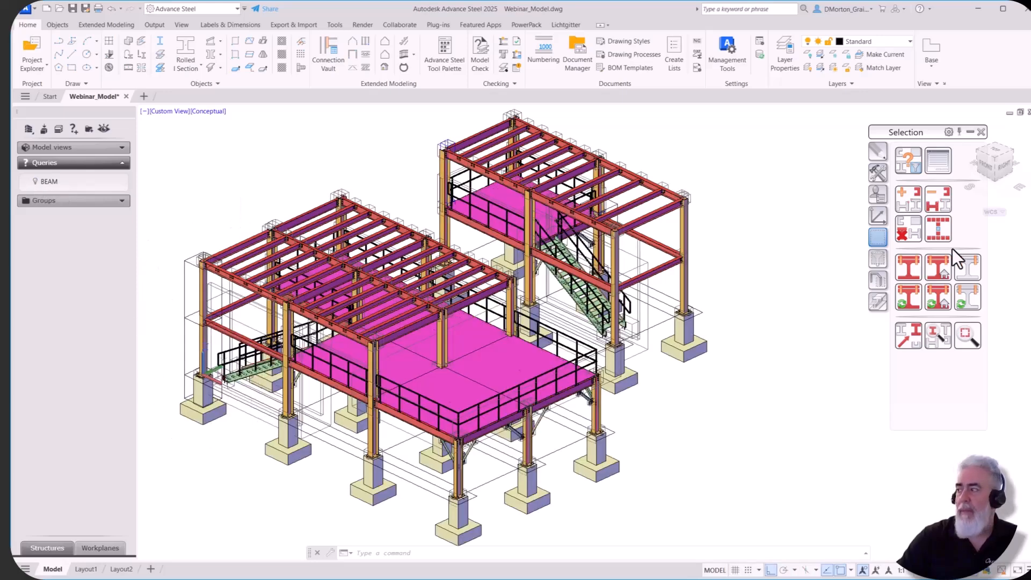
left_click(910, 230)
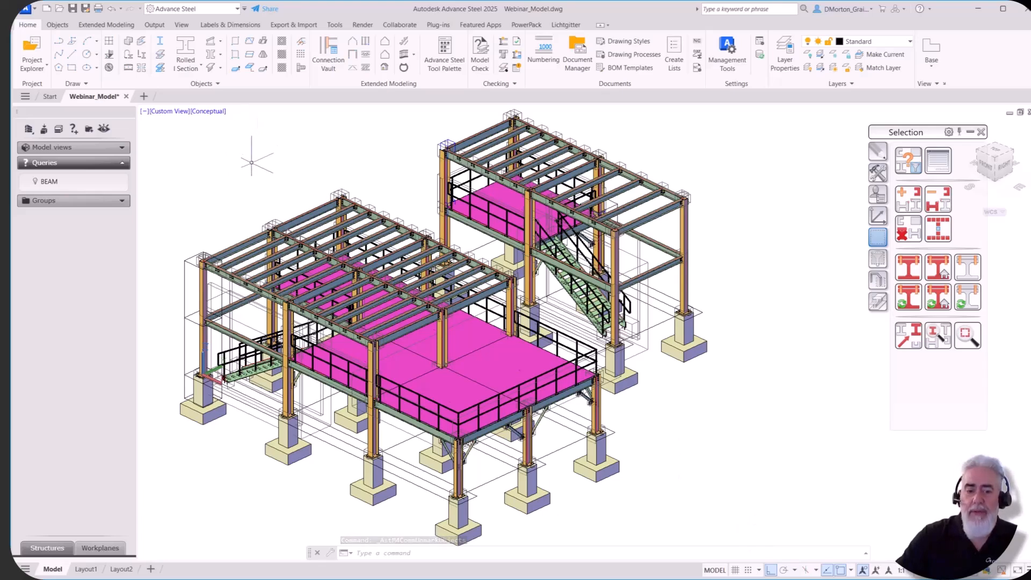
- Start another new query over the complete model and limit its searched object types to Steel beam
right_click(52, 169)
left_click(108, 172)
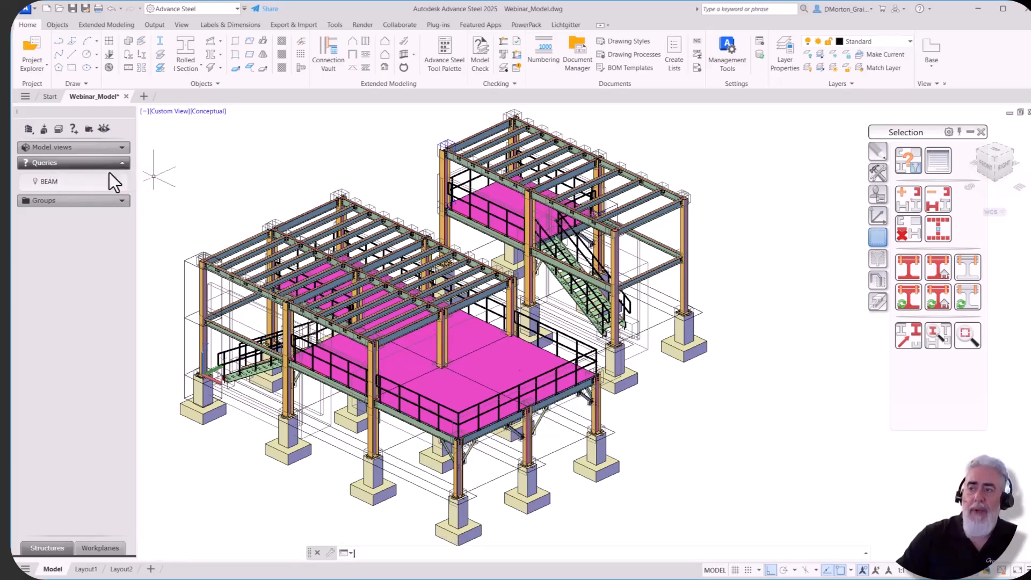
right_click(51, 168)
left_click(76, 168)
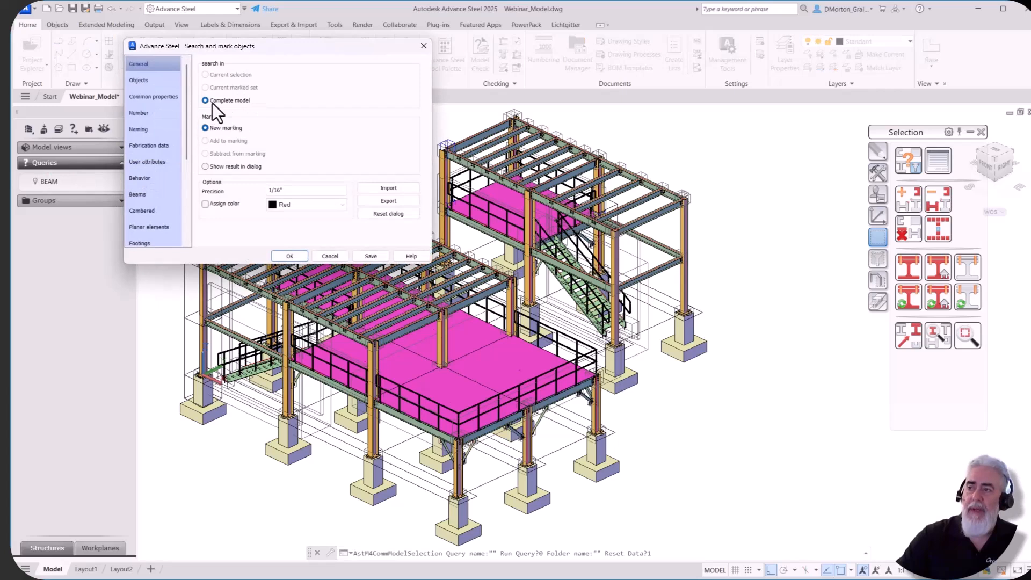
left_click(154, 81)
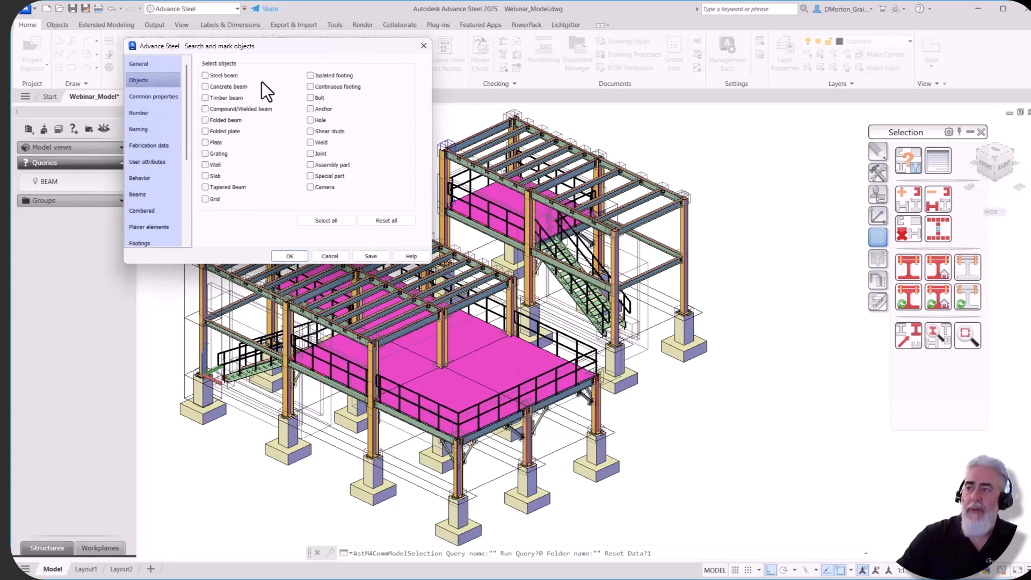
left_click(205, 75)
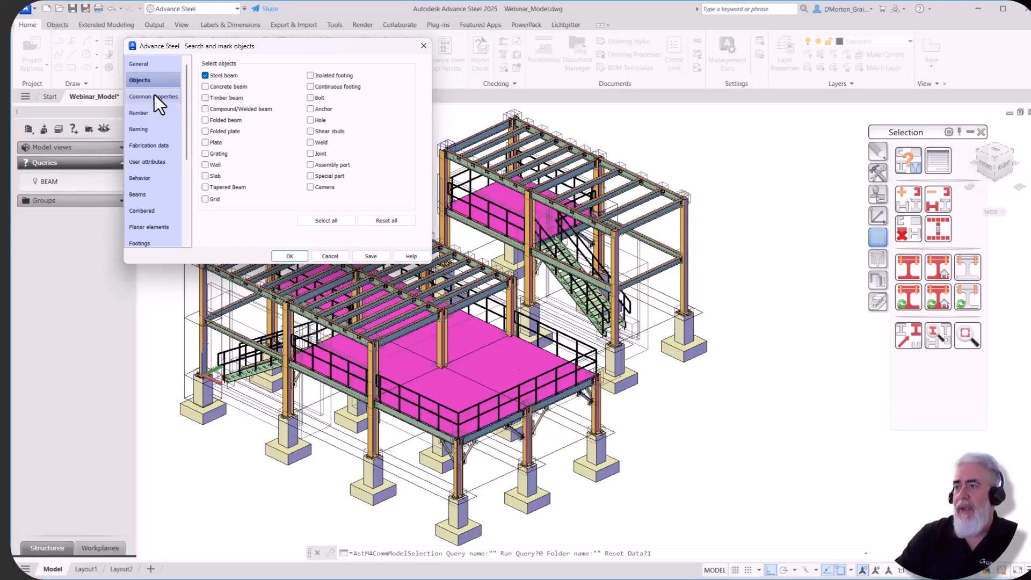
- Examine the query's criteria categories, including Behavior, User attributes, Fabrication data, Naming, Number and Beams, for a suitable coating filter
left_click(156, 181)
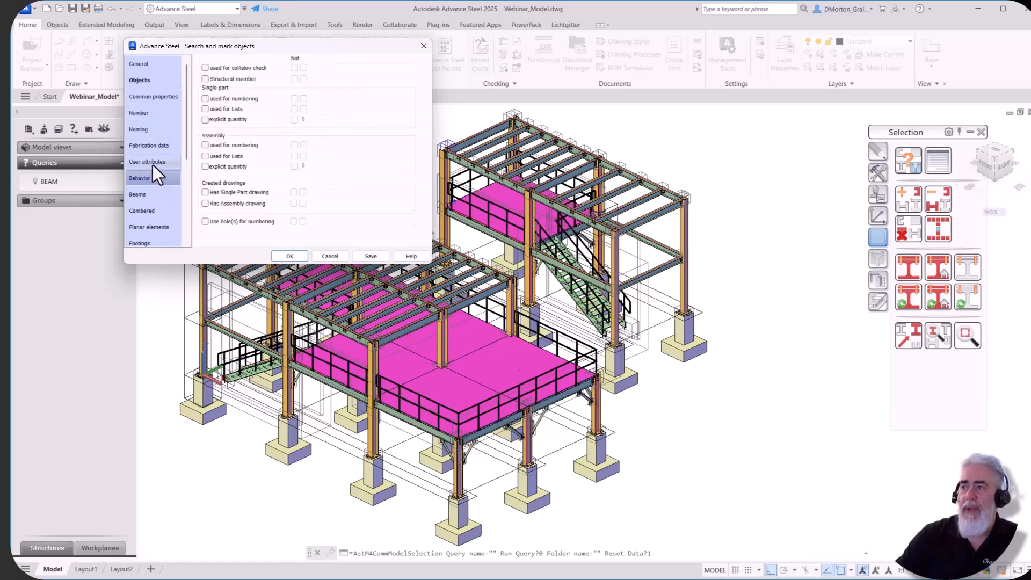
left_click(151, 161)
left_click(150, 146)
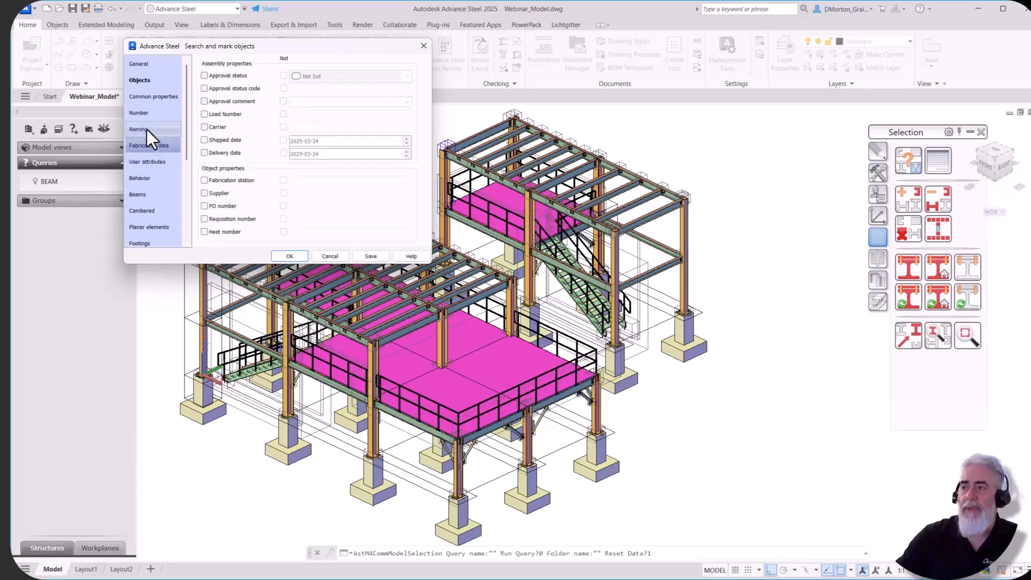
left_click(147, 130)
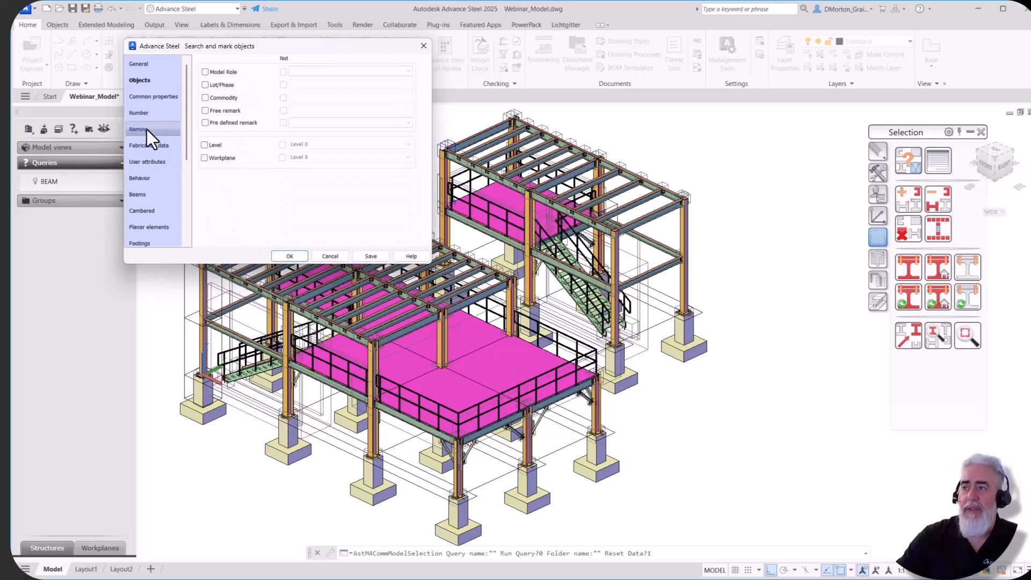
left_click(144, 113)
left_click(145, 97)
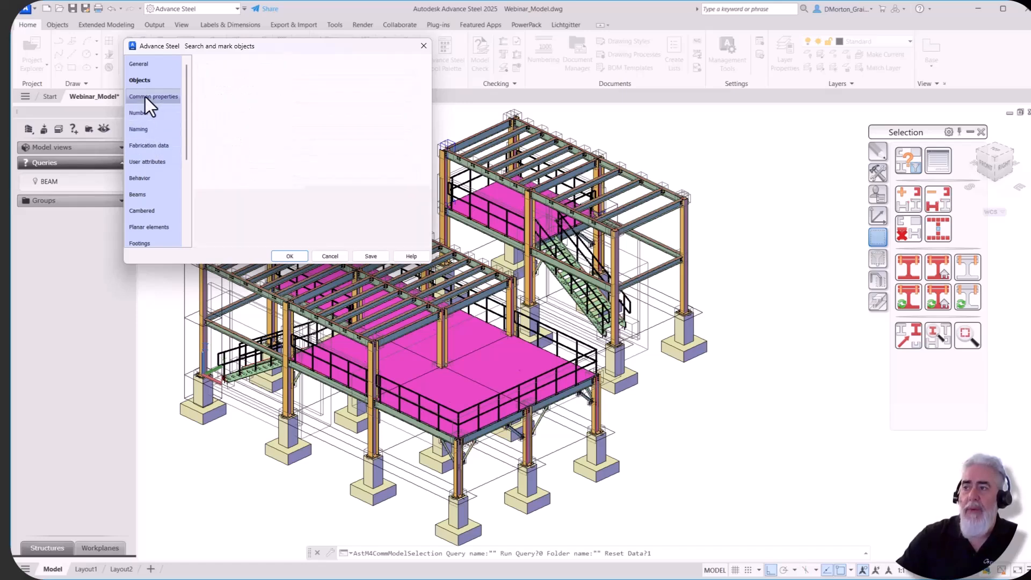
left_click(144, 193)
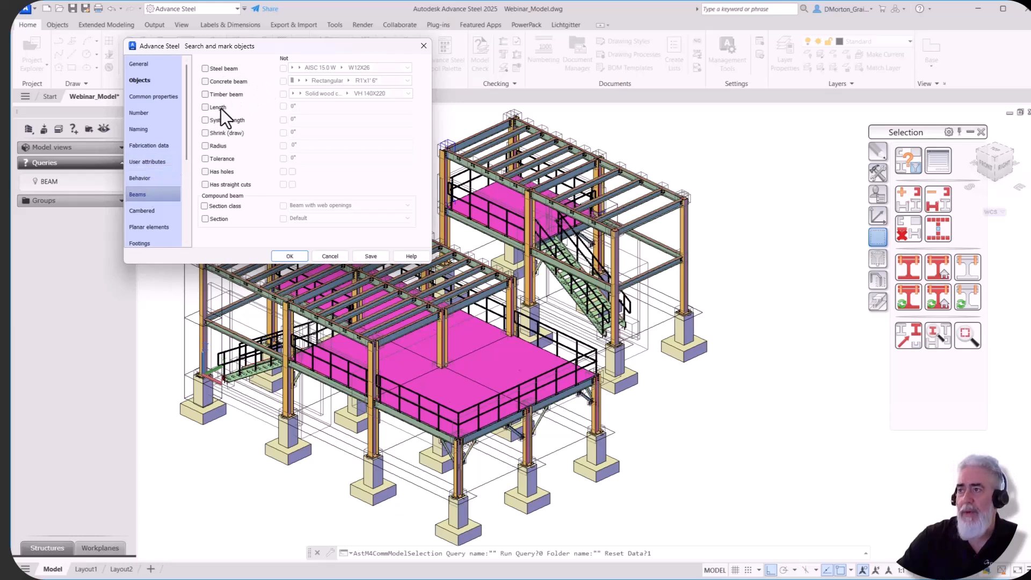
left_click(141, 178)
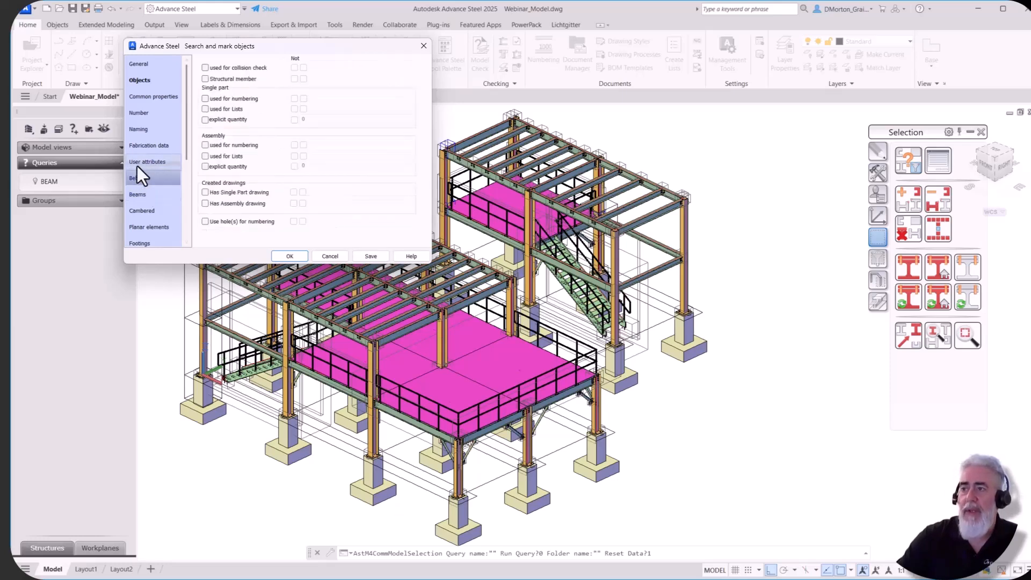
left_click(138, 164)
left_click(145, 146)
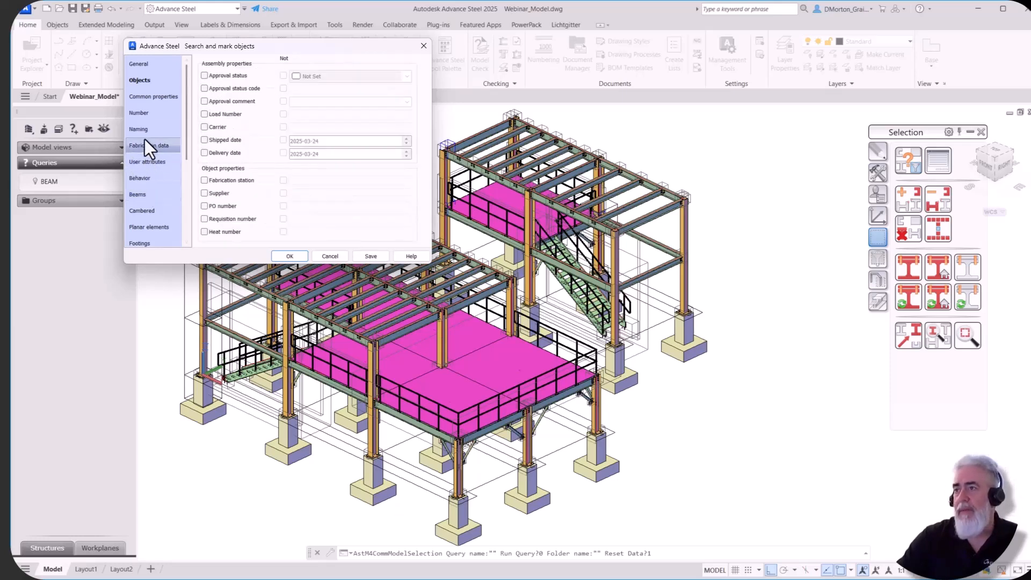
left_click(140, 131)
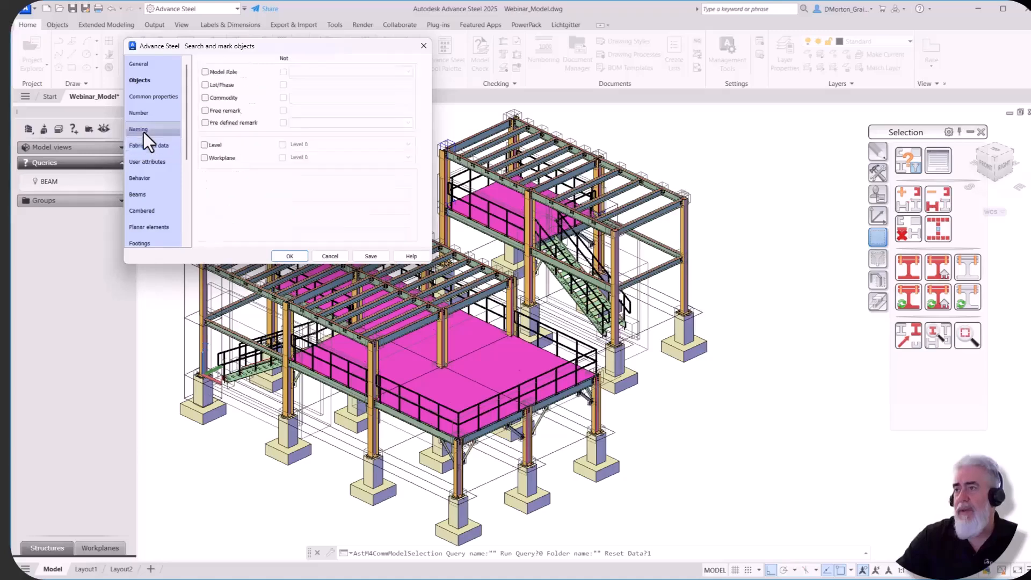
left_click(147, 114)
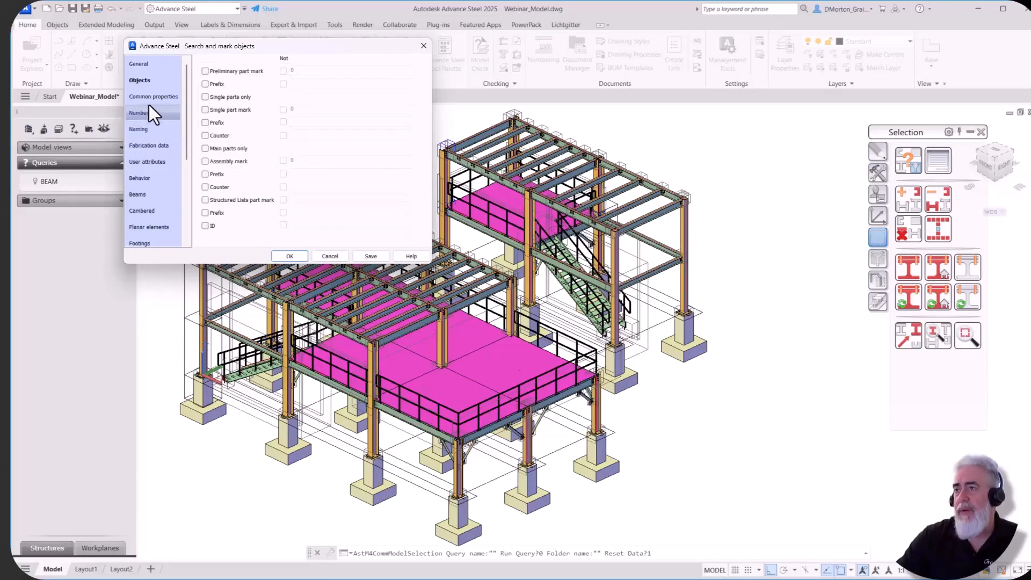
- Add a Coating criterion from the common properties to the query and include Galvanized among its accepted values
left_click(150, 99)
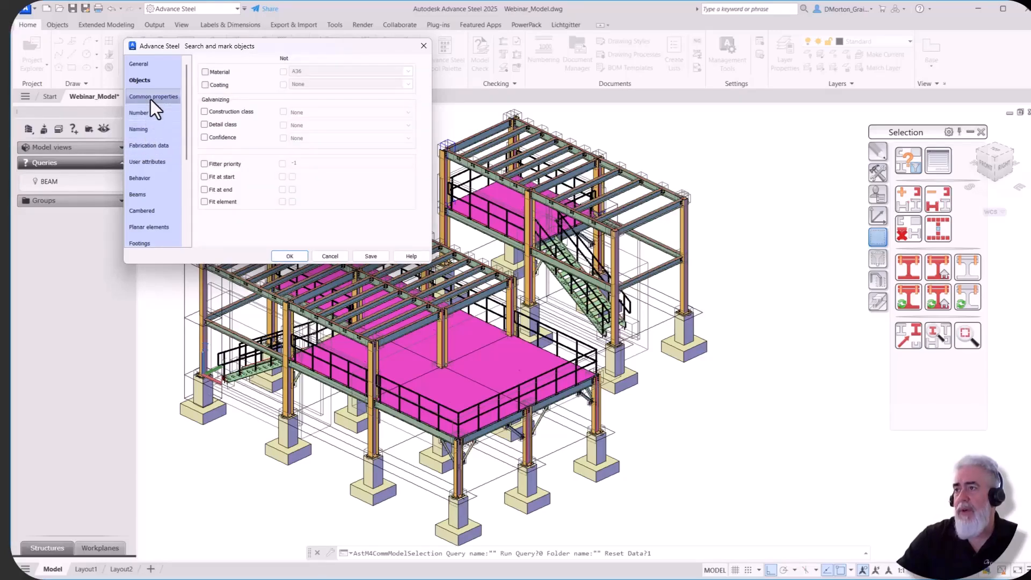
left_click(205, 85)
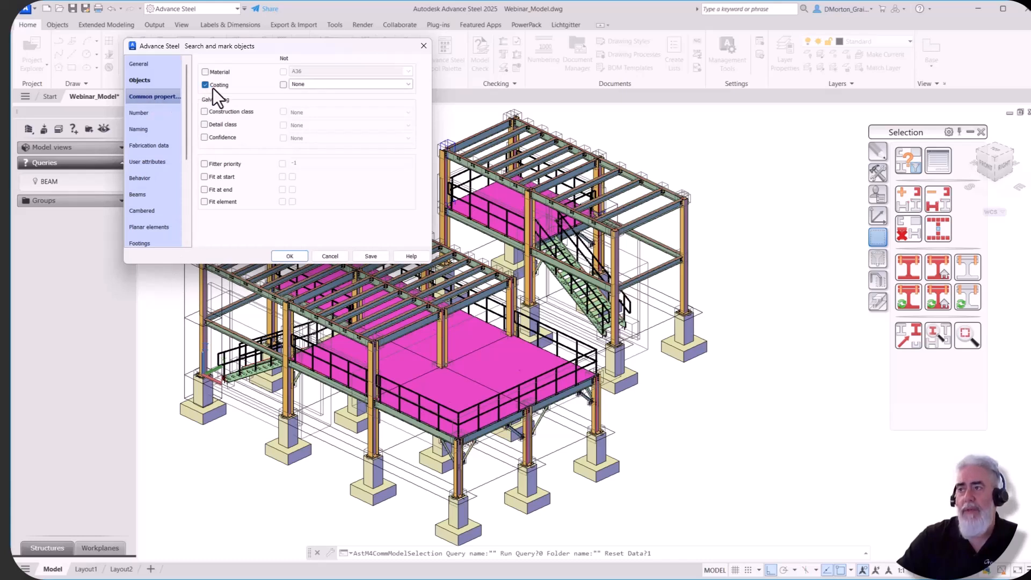
left_click(409, 85)
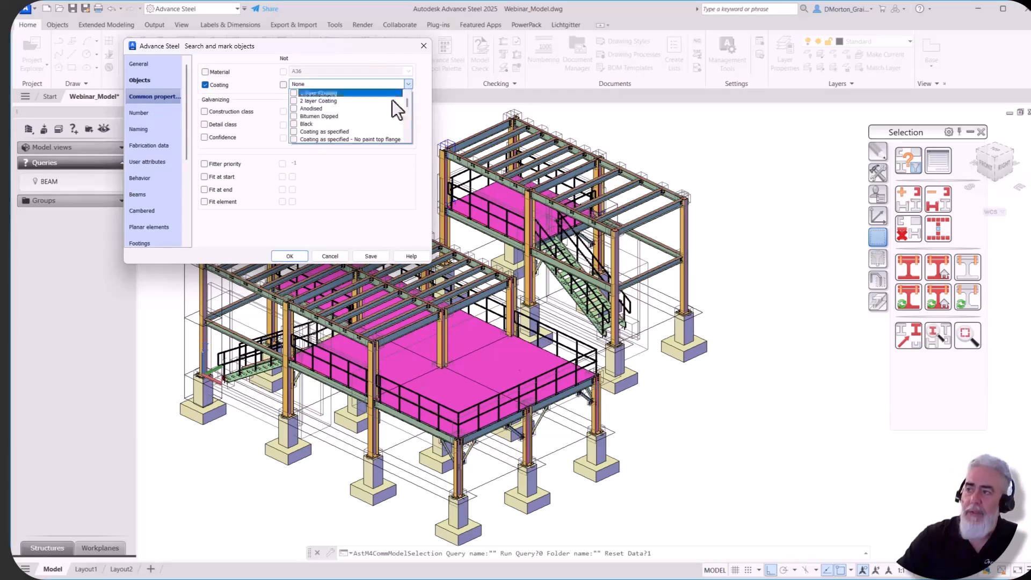
scroll(370, 117, "down", 2)
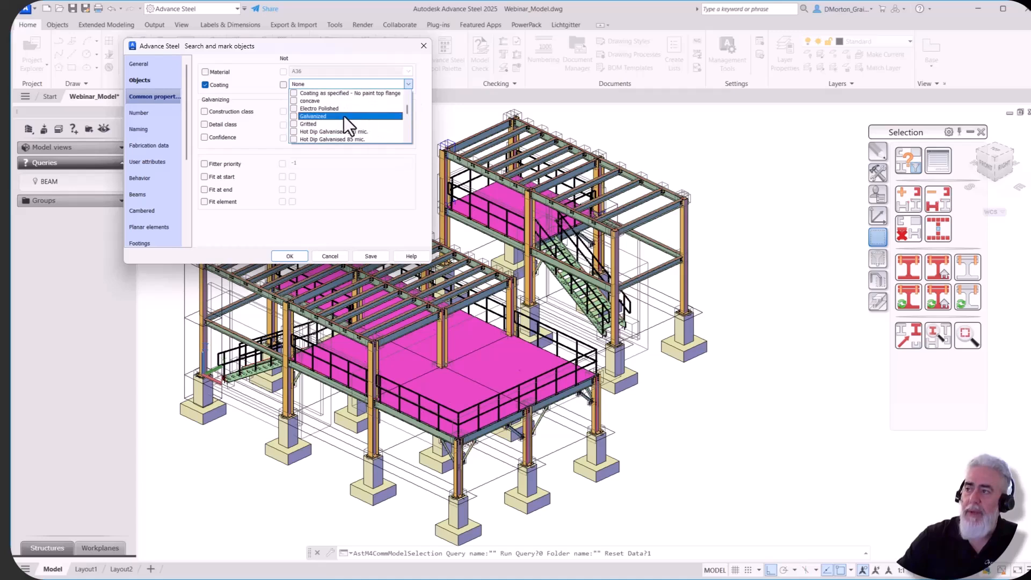
left_click(296, 116)
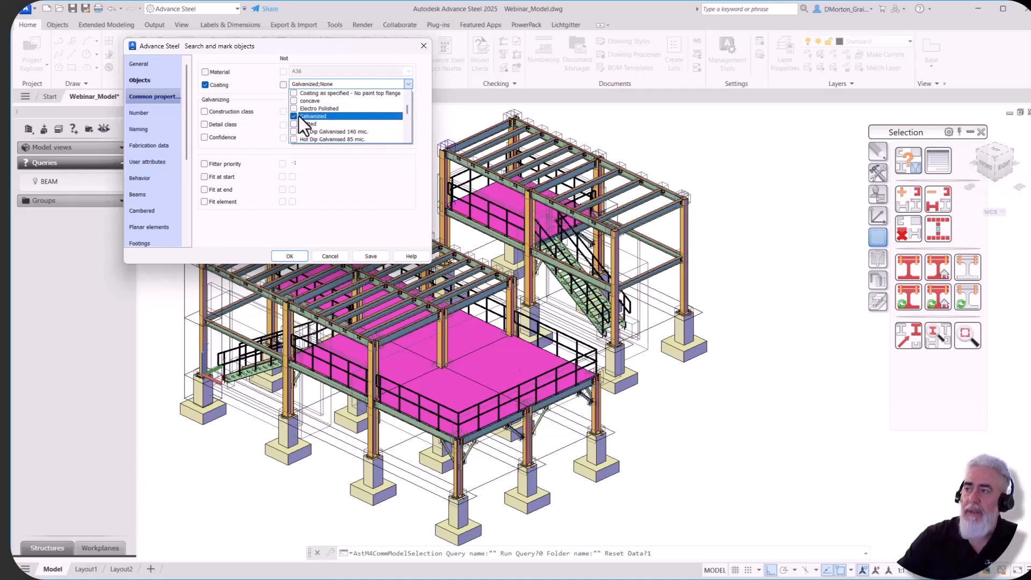
left_click(374, 174)
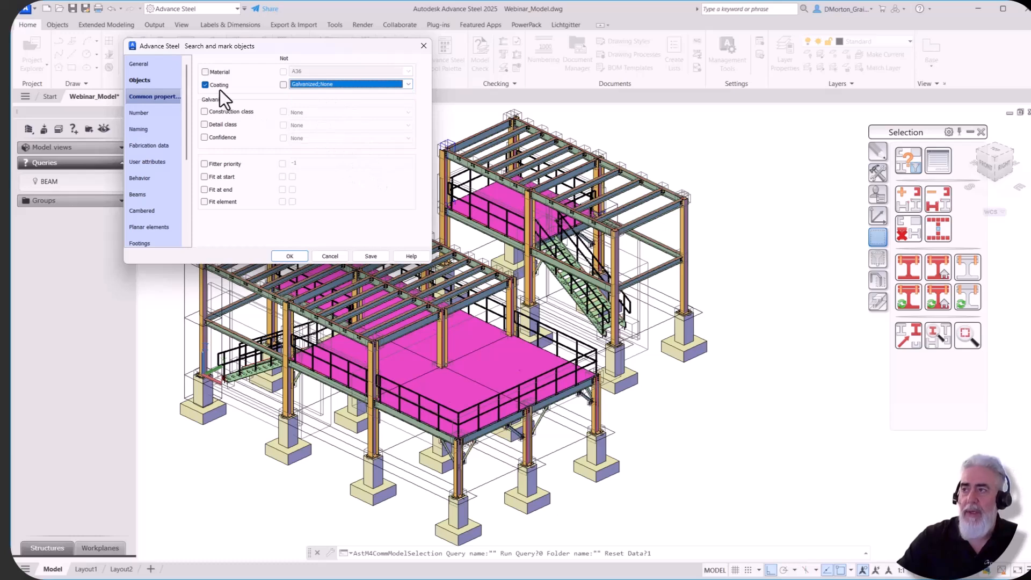
- Save the query under the name Galvanized and run it to mark the matching steel beams
left_click(374, 255)
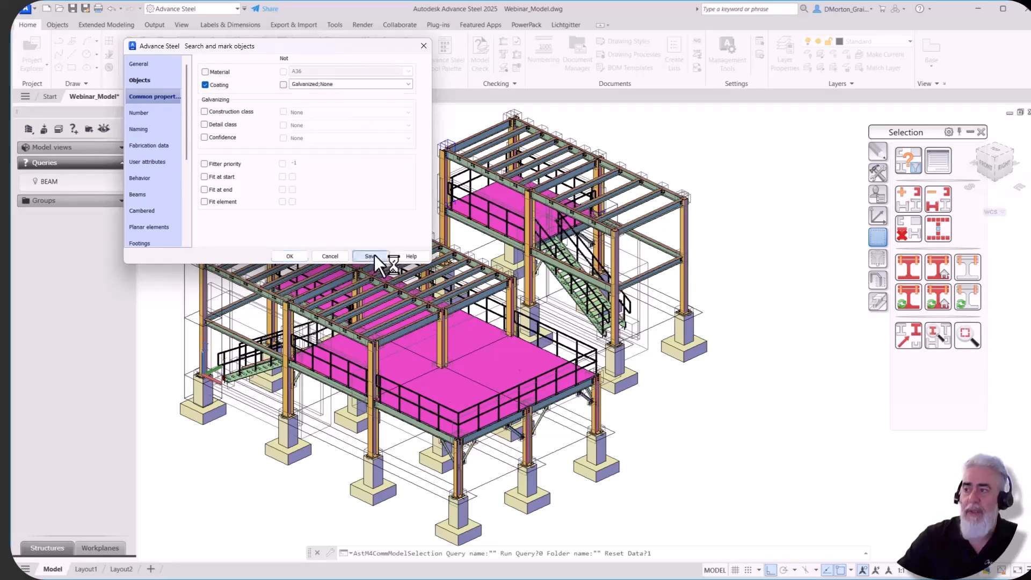
type("GAl")
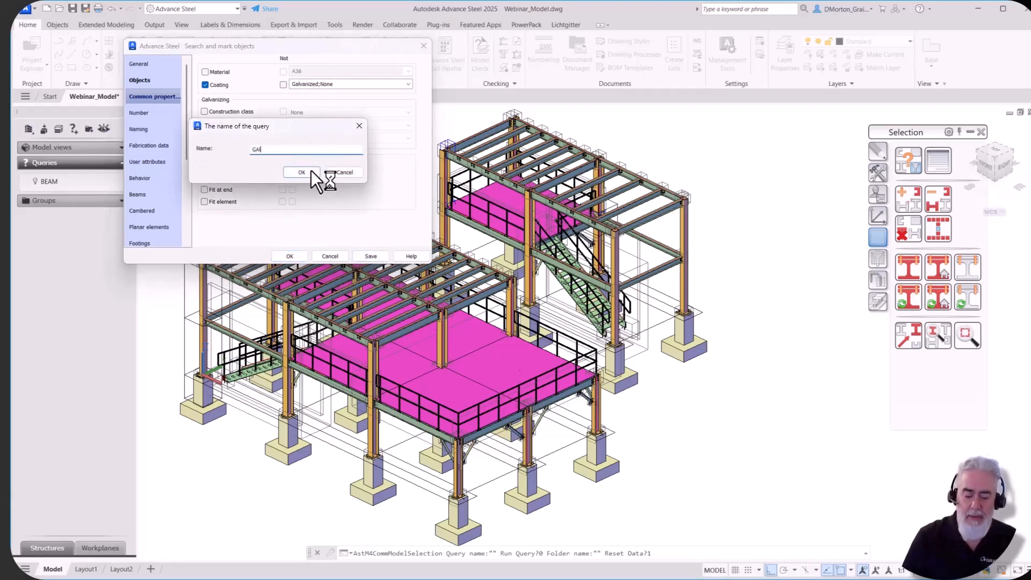
type("vanized")
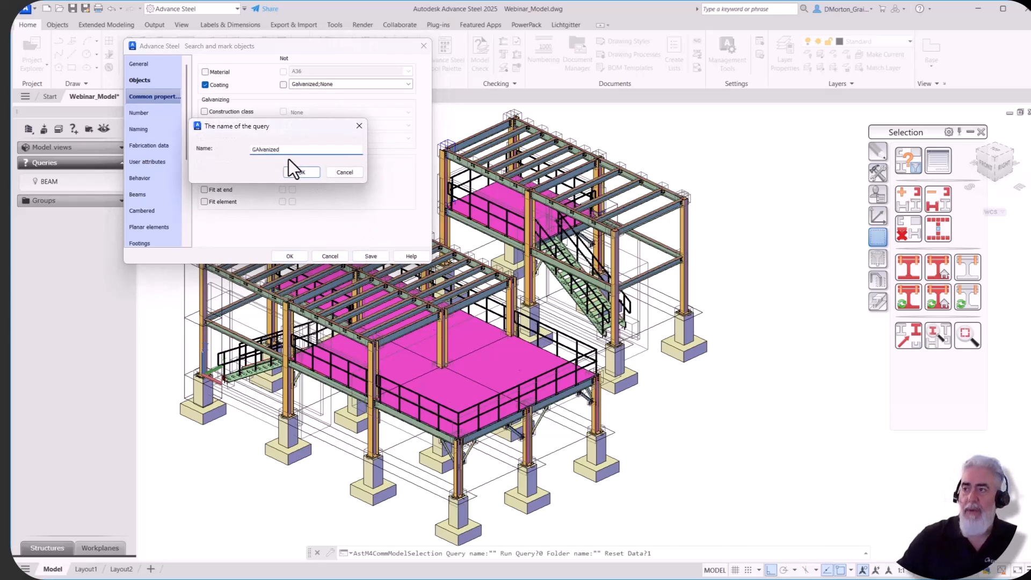
left_click(258, 150)
key("BackSpace")
type("a")
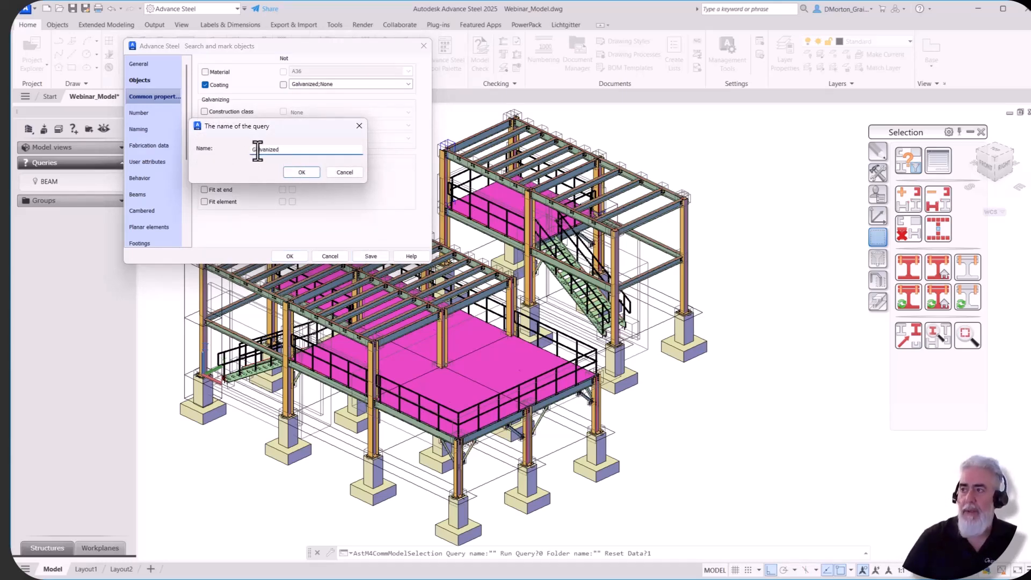
left_click(303, 172)
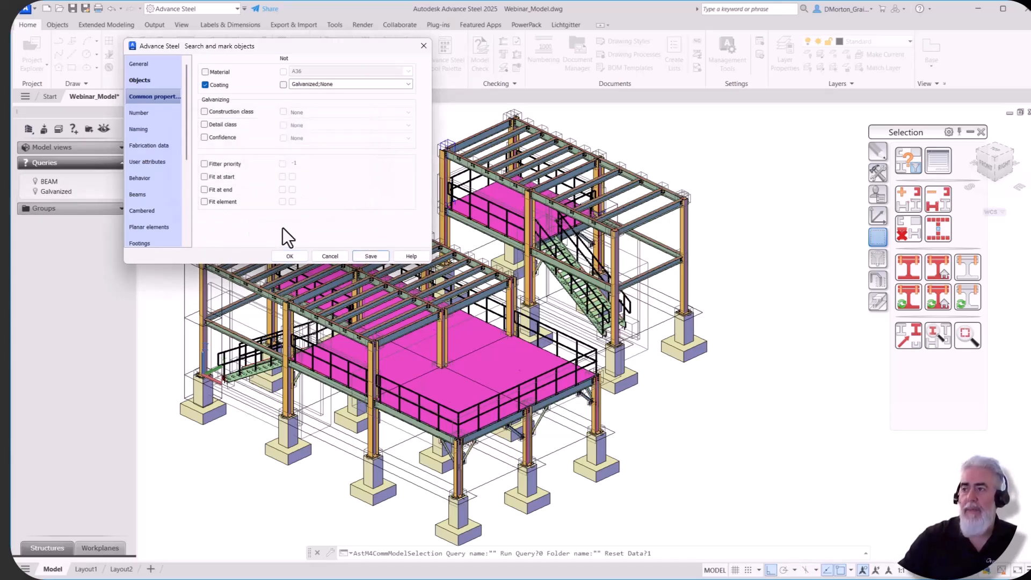
left_click(298, 256)
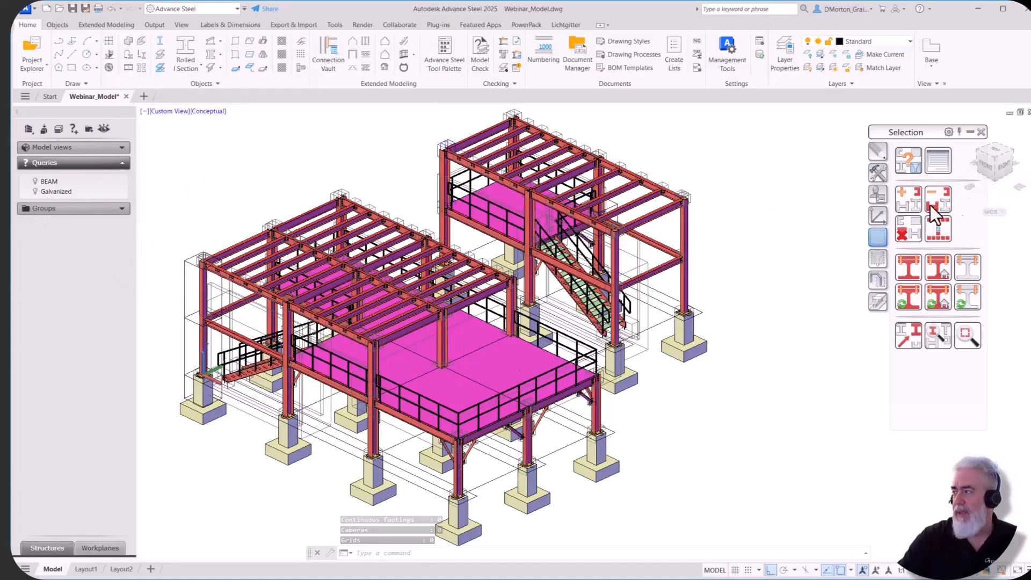
- With all marking cleared, isolate the Galvanized query's objects and restore the full model
left_click(908, 228)
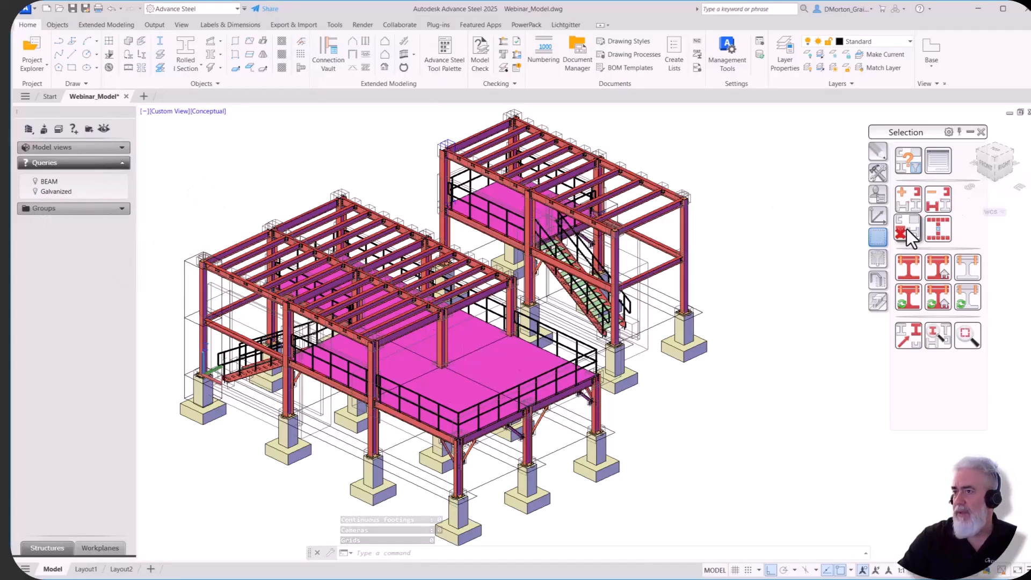
left_click(36, 192)
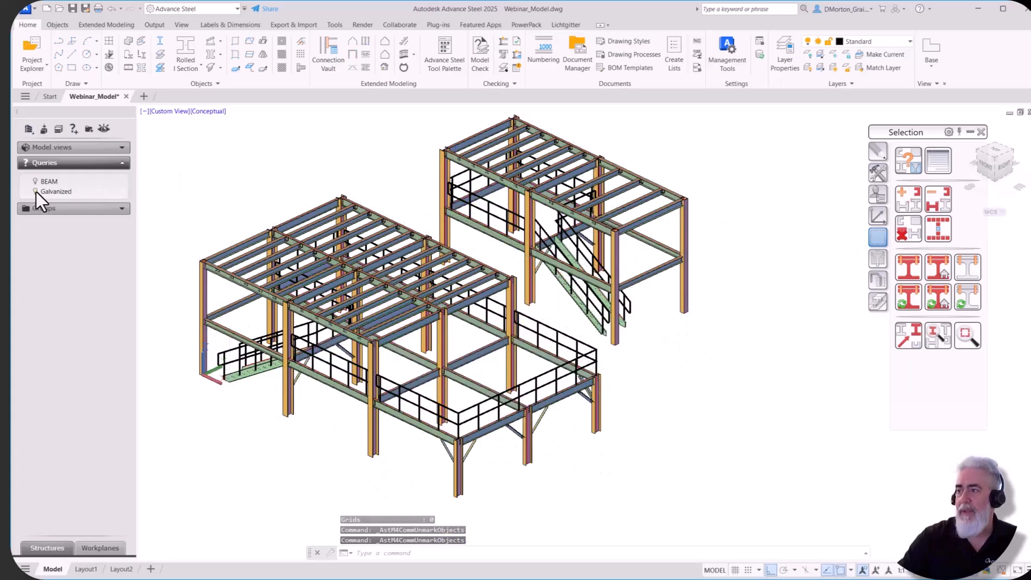
left_click(36, 192)
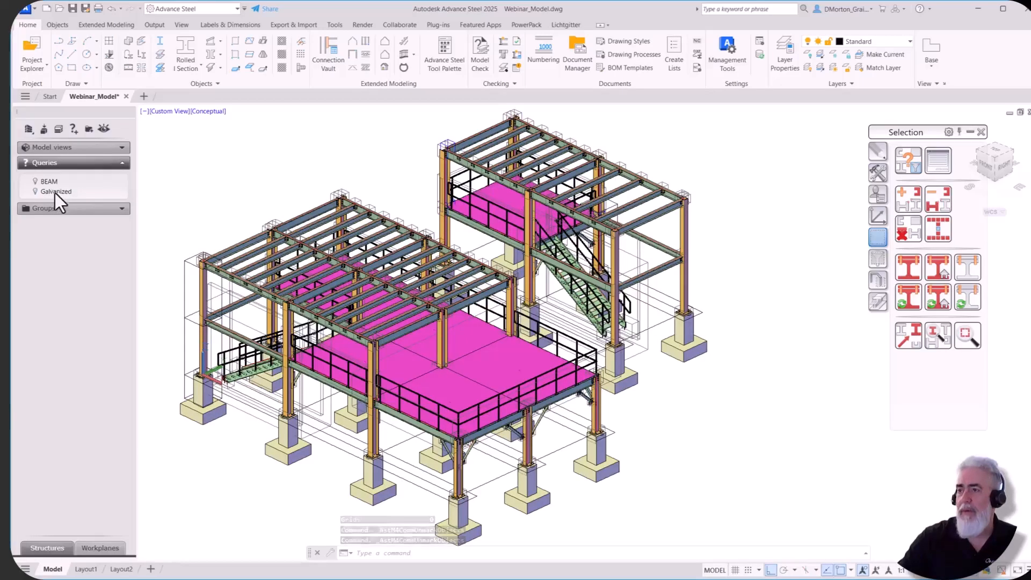
- Edit the Galvanized query's Coating criterion to exclude None, leaving Galvanized as its only accepted value
right_click(54, 193)
left_click(98, 255)
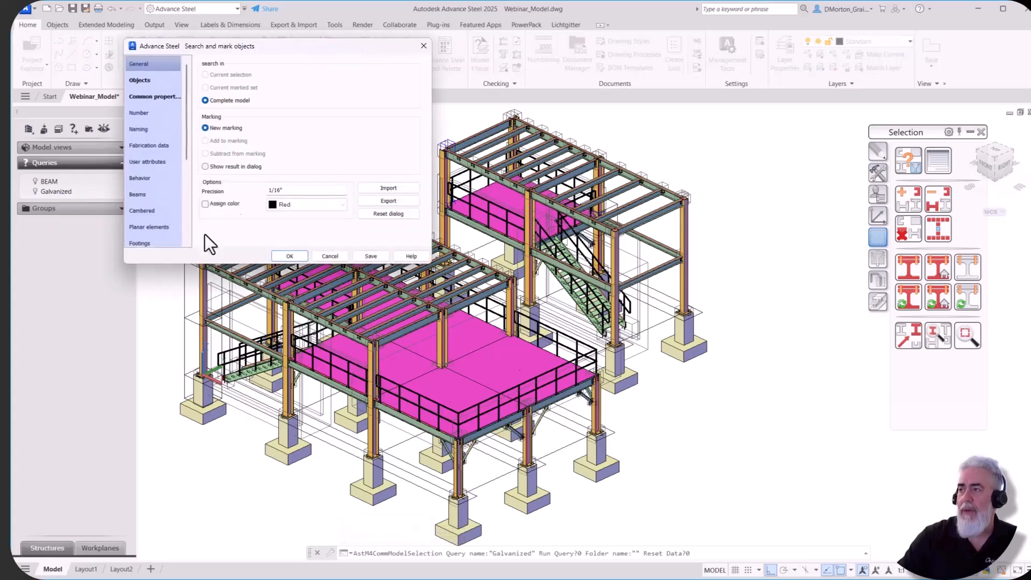
left_click(151, 96)
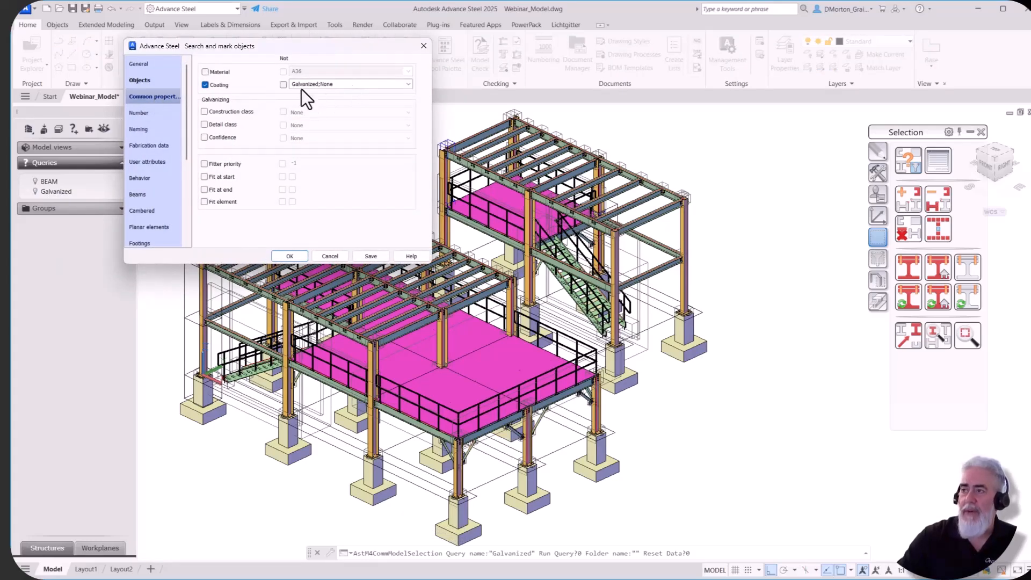
left_click(406, 83)
scroll(356, 120, "down", 5)
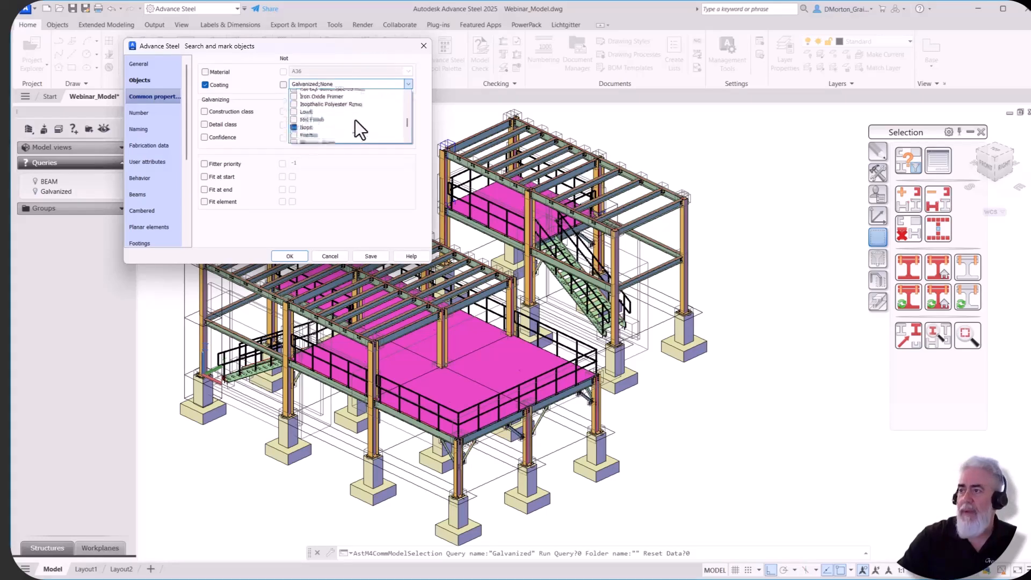
left_click(293, 131)
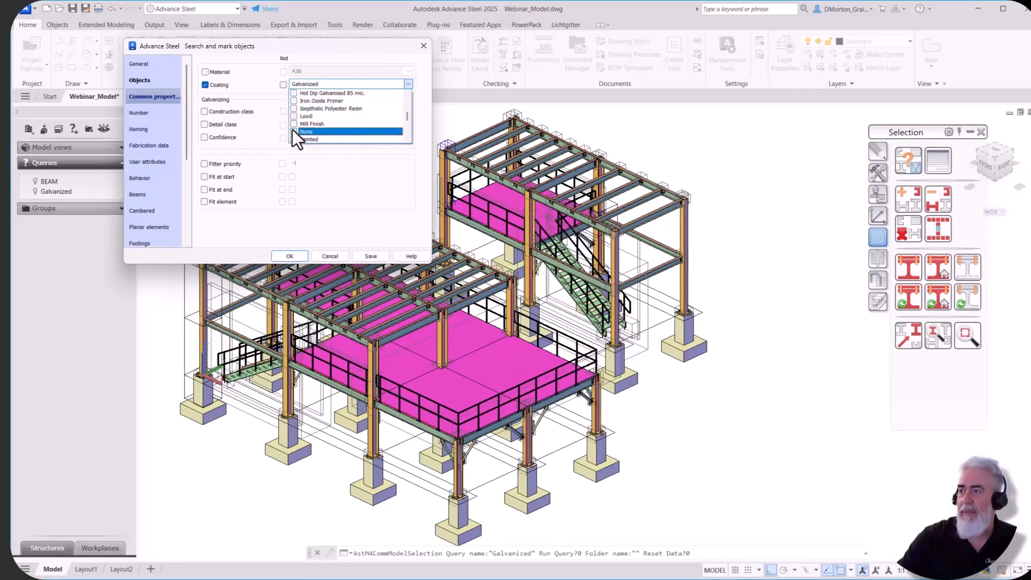
left_click(352, 202)
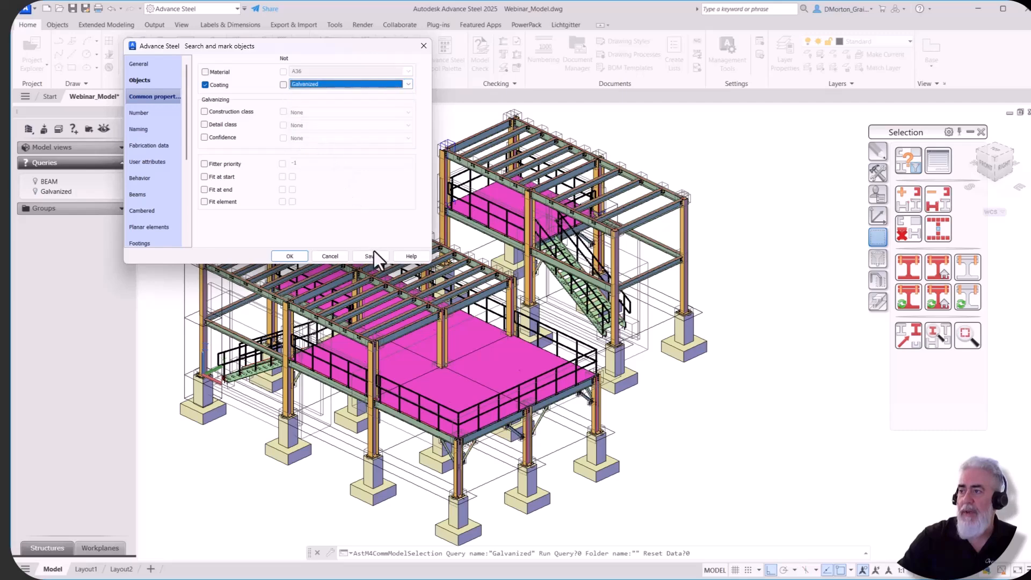
- Run the edited Galvanized query to mark the matching beams and isolate its objects in the model
left_click(281, 254)
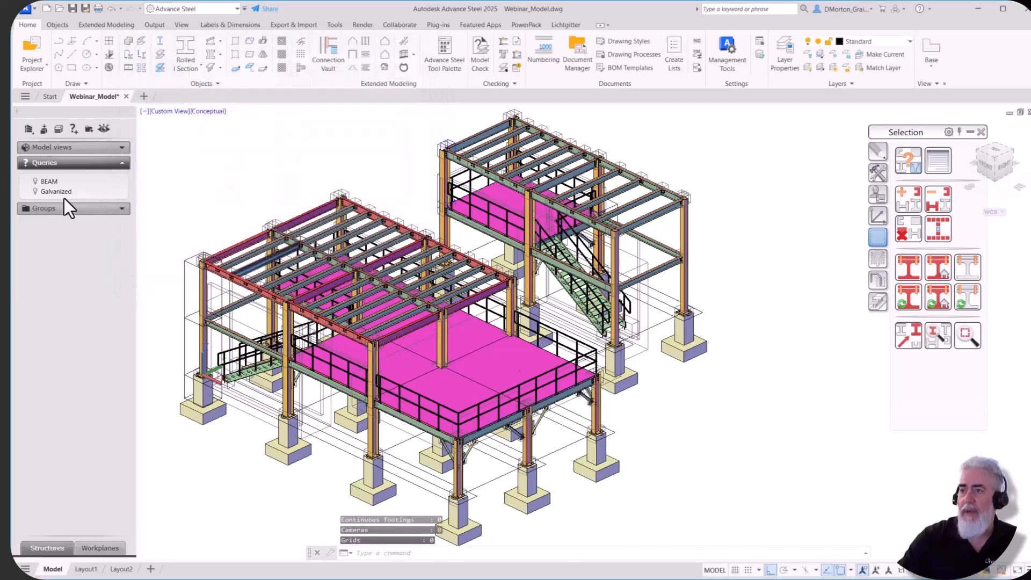
left_click(35, 191)
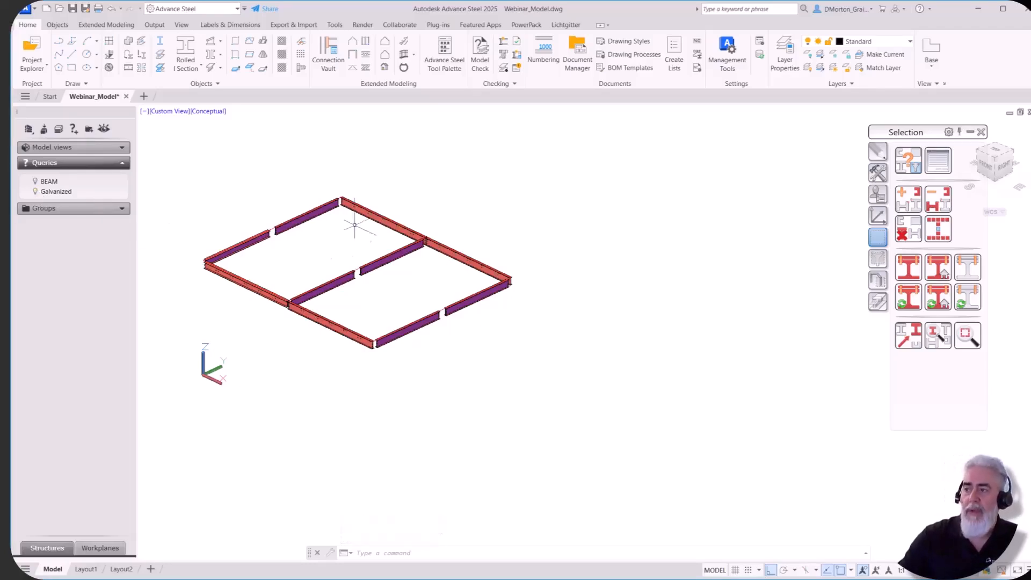
- Restore the full model by ending the Galvanized query's isolation, and clear all marking
left_click(34, 191)
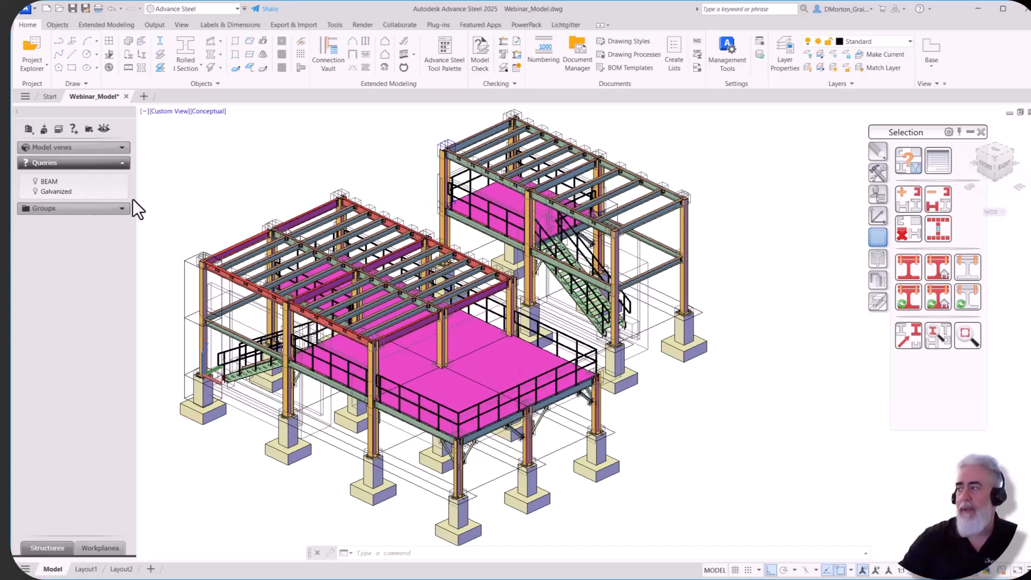
left_click(906, 225)
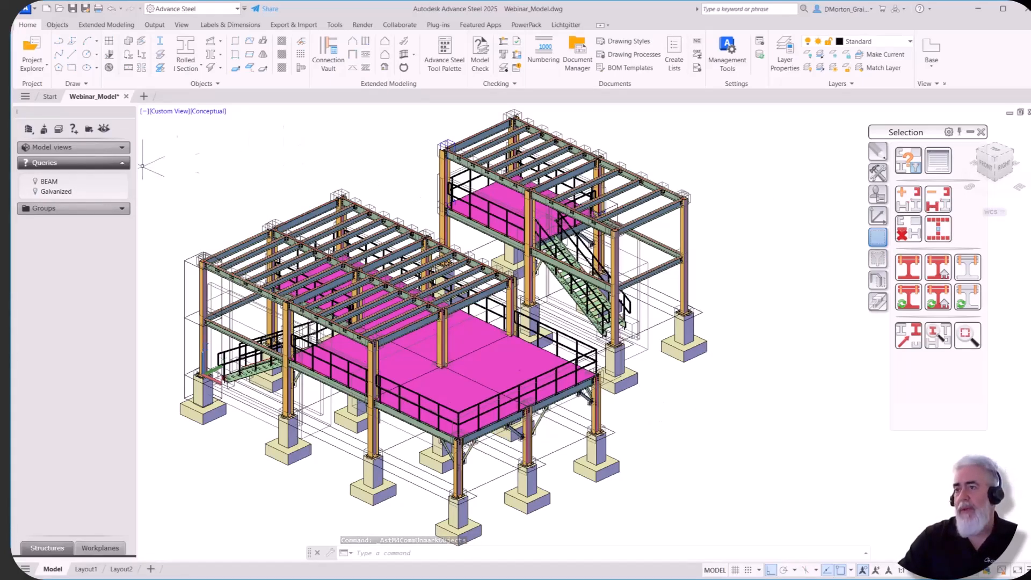
- Create a new query that searches the complete model for steel beams with a length of 7' 11"
right_click(45, 177)
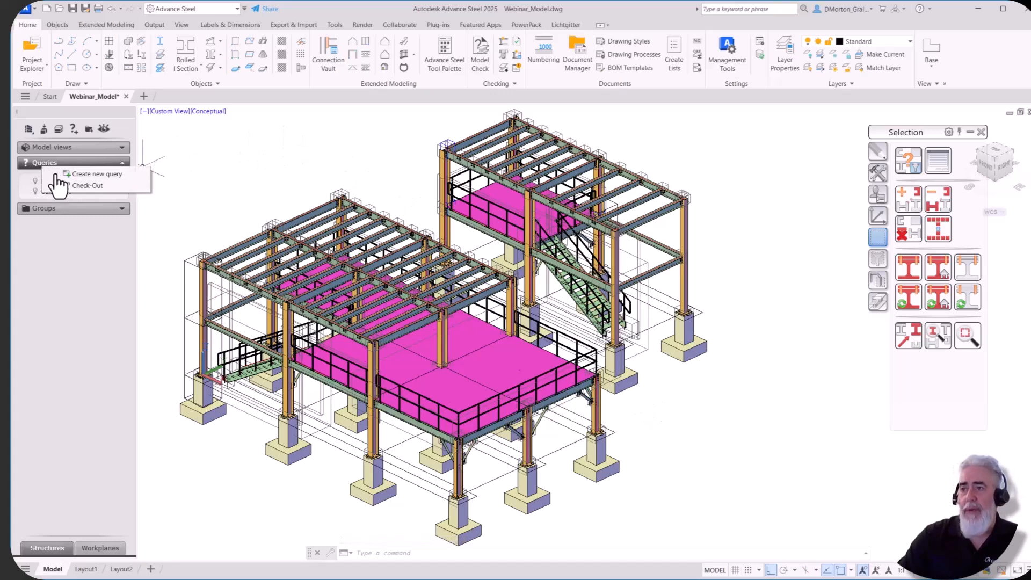
left_click(54, 170)
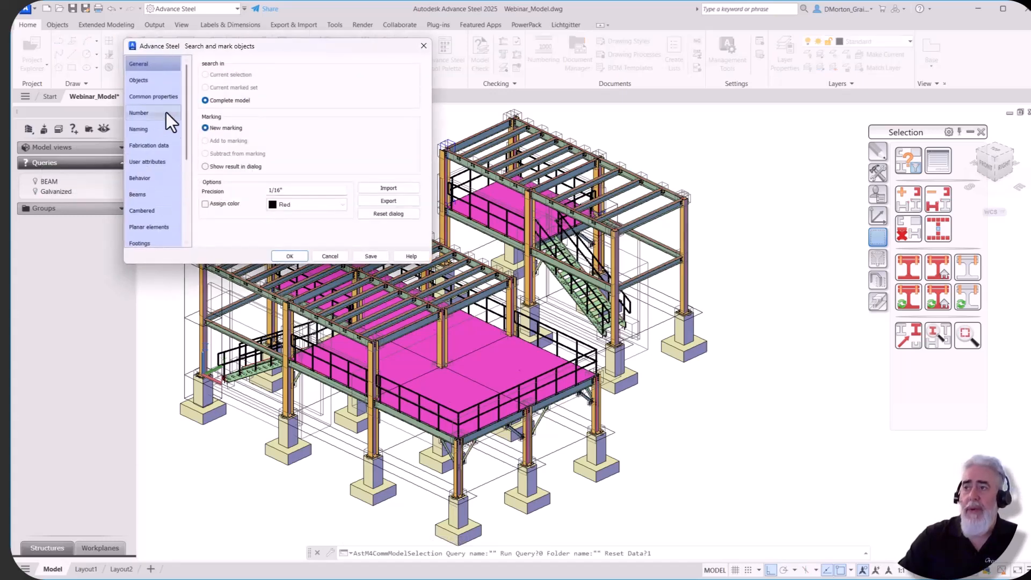
left_click(161, 82)
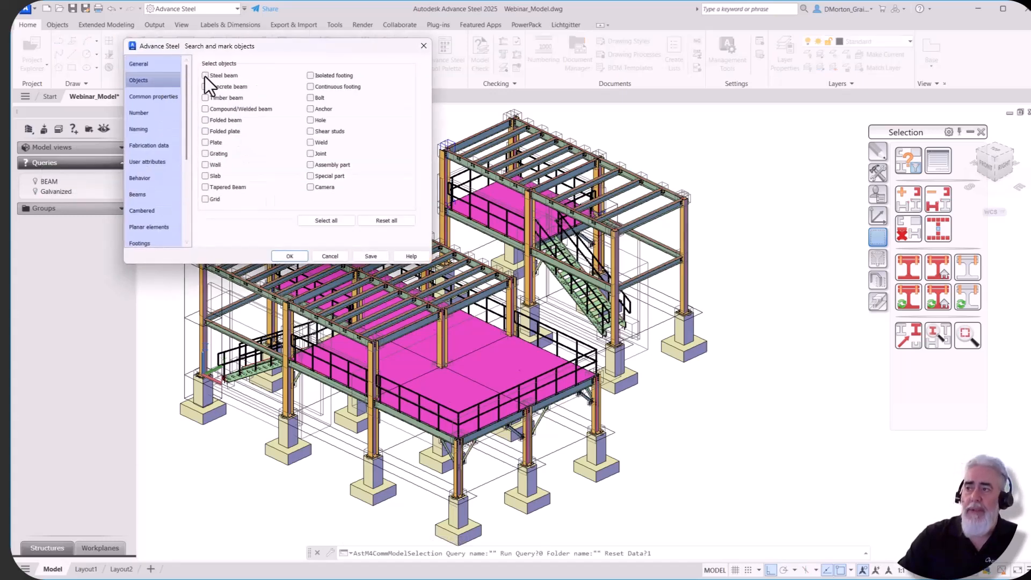
left_click(206, 75)
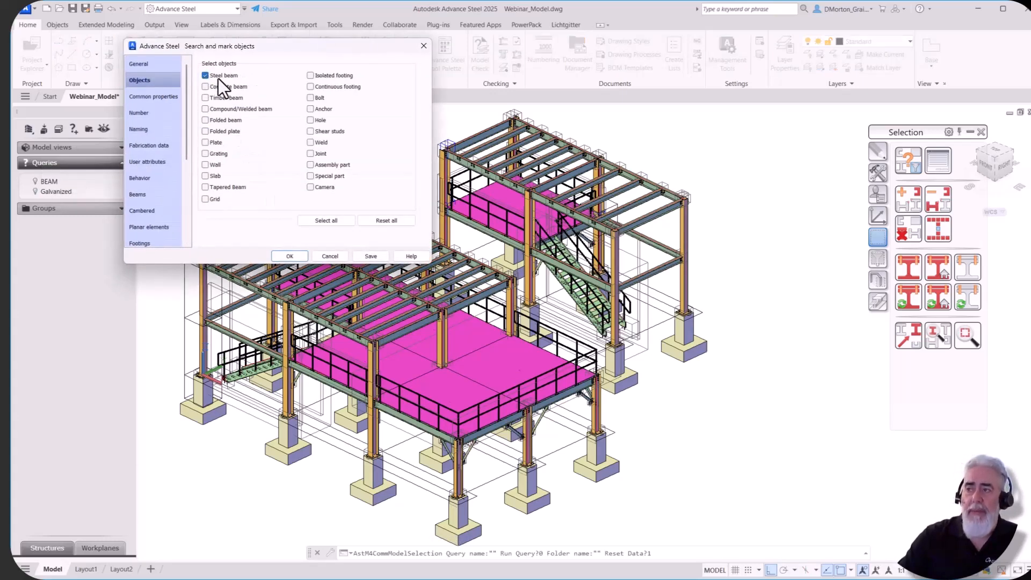
left_click(149, 193)
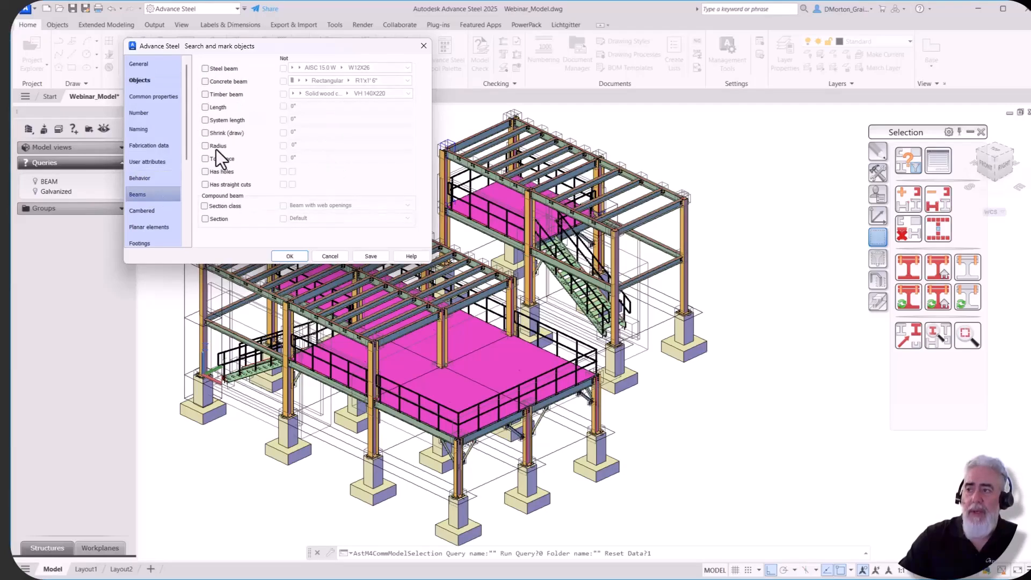
left_click(204, 107)
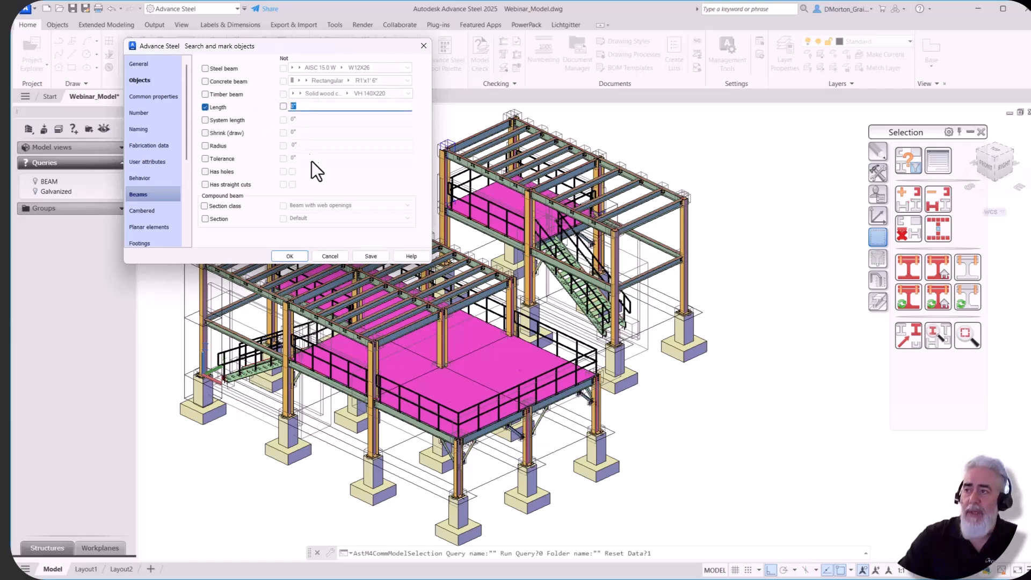
type("7' ")
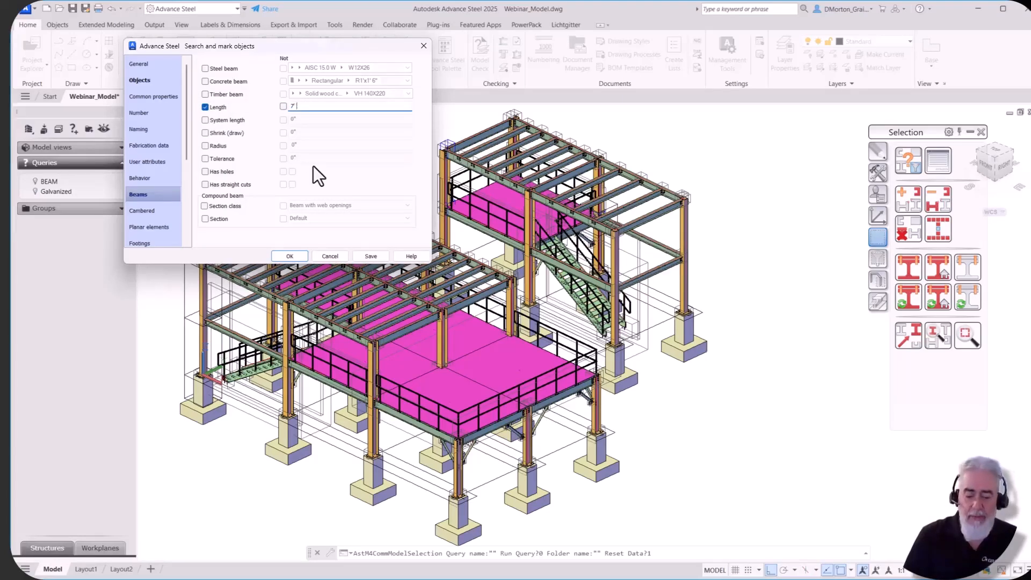
type("11\"")
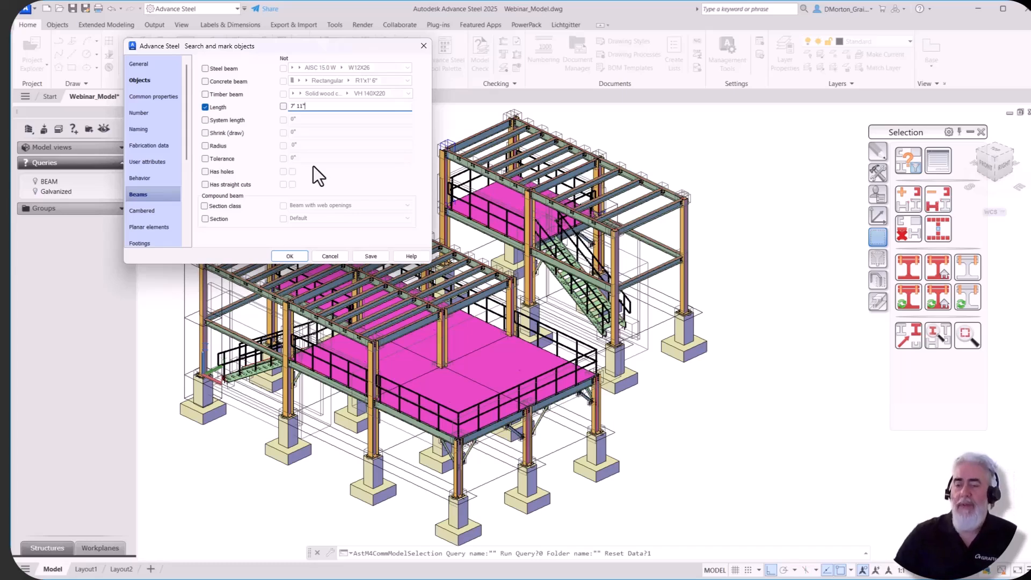
- Save the query under the name Short Columns and run it to mark the matching columns
left_click(362, 257)
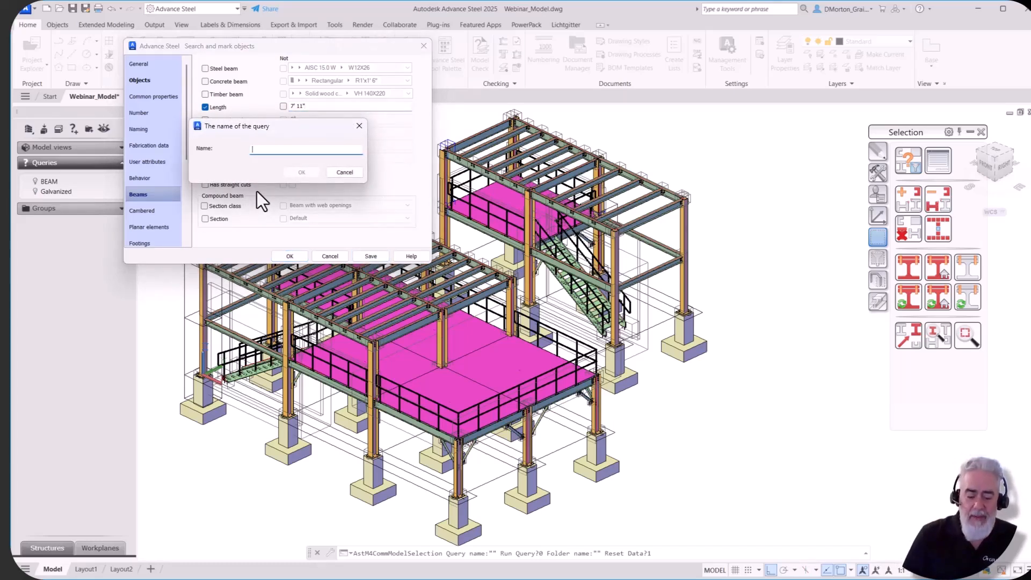
type("Short Co")
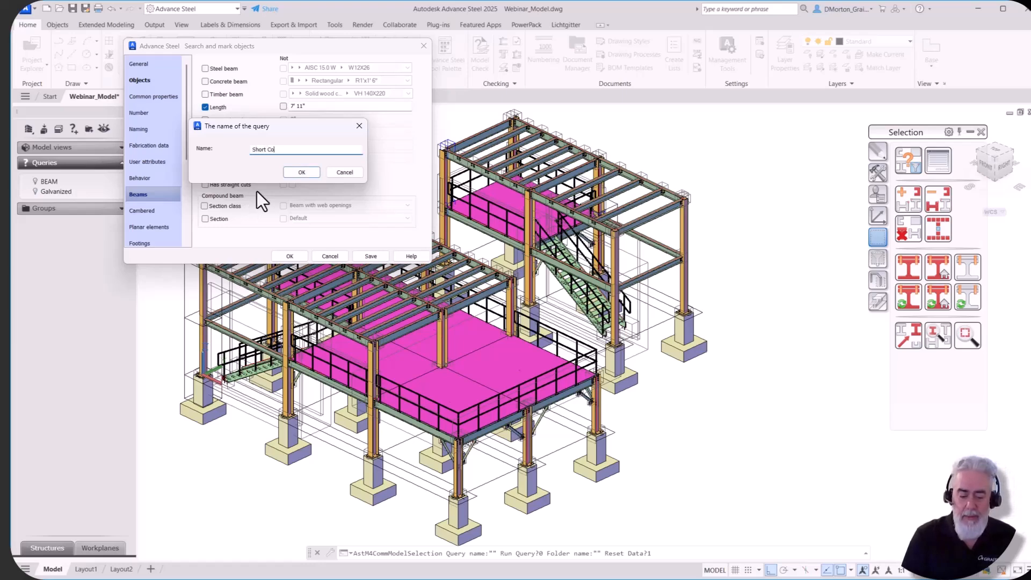
type("lumns")
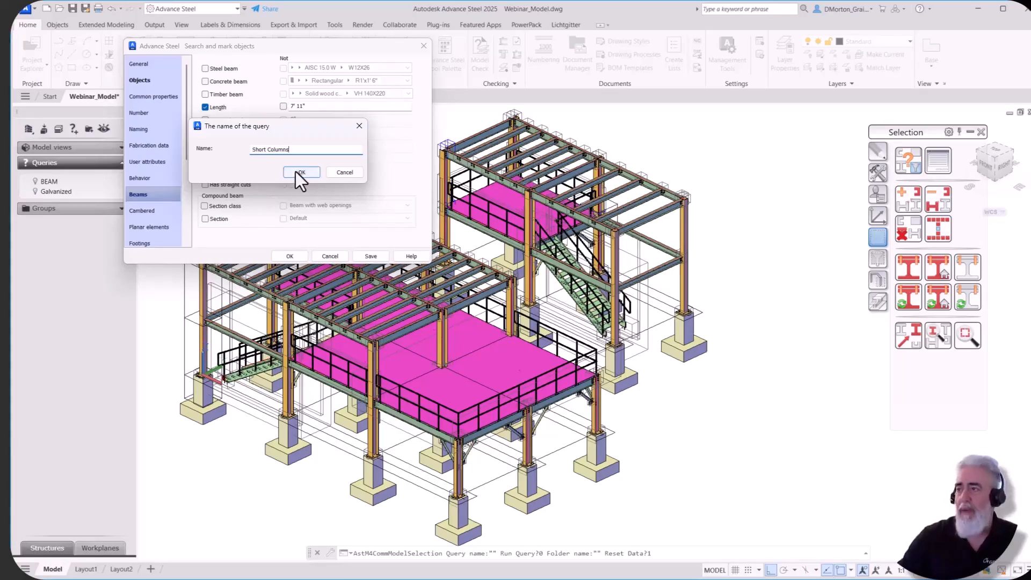
left_click(296, 171)
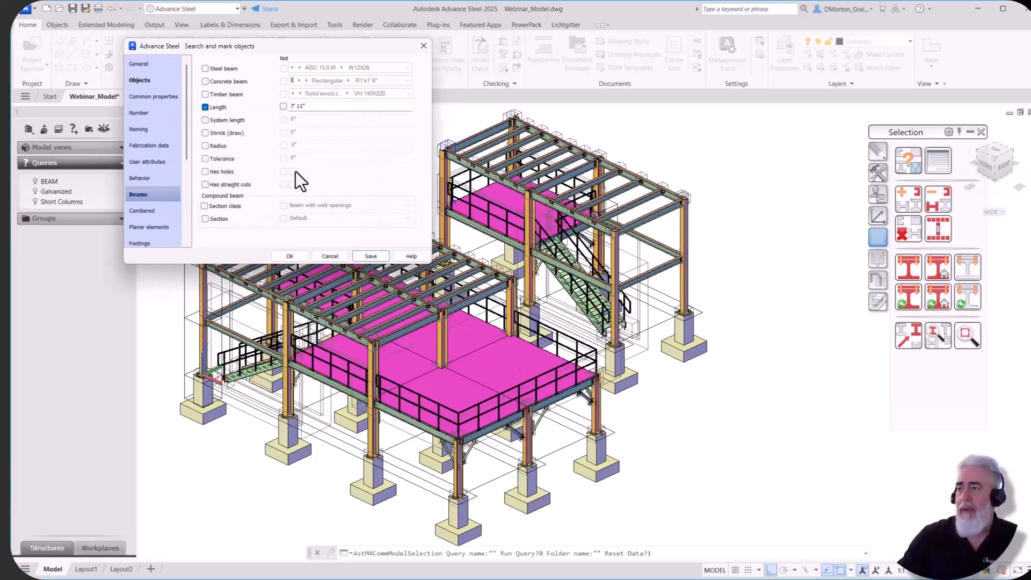
left_click(287, 256)
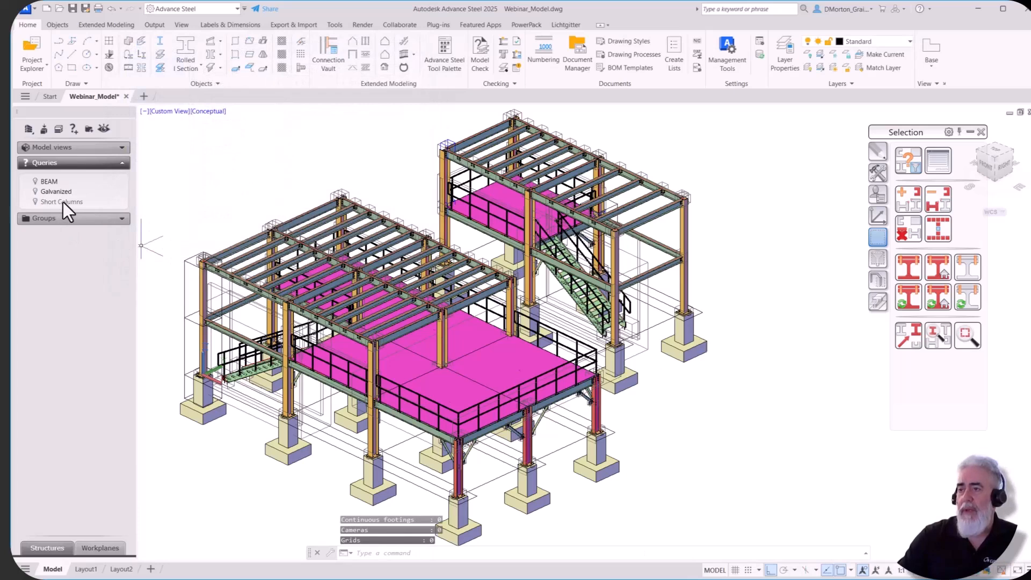
- Isolate the Short Columns query's objects and select all three columns in the model
left_click(35, 201)
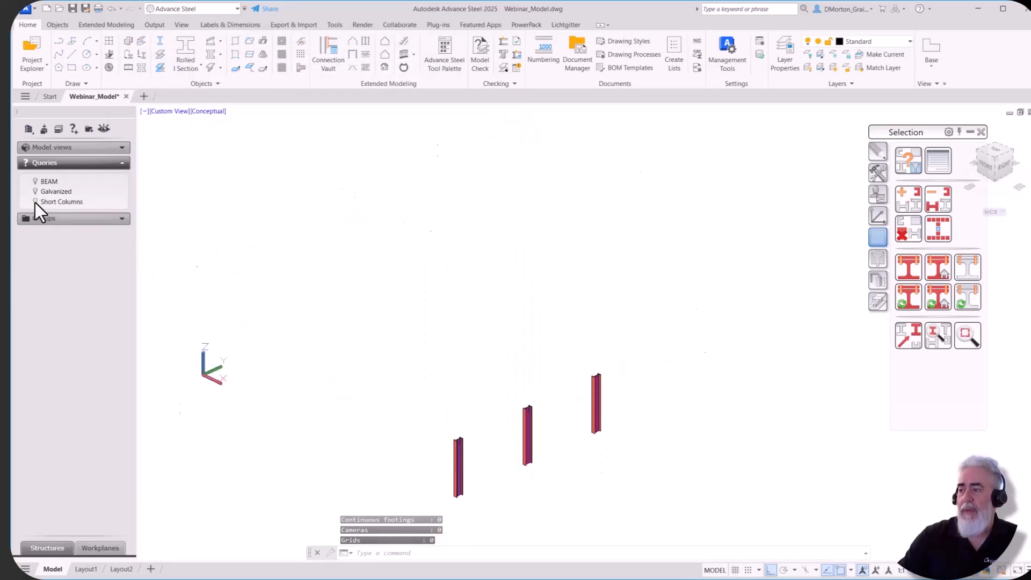
scroll(518, 489, "up", 2)
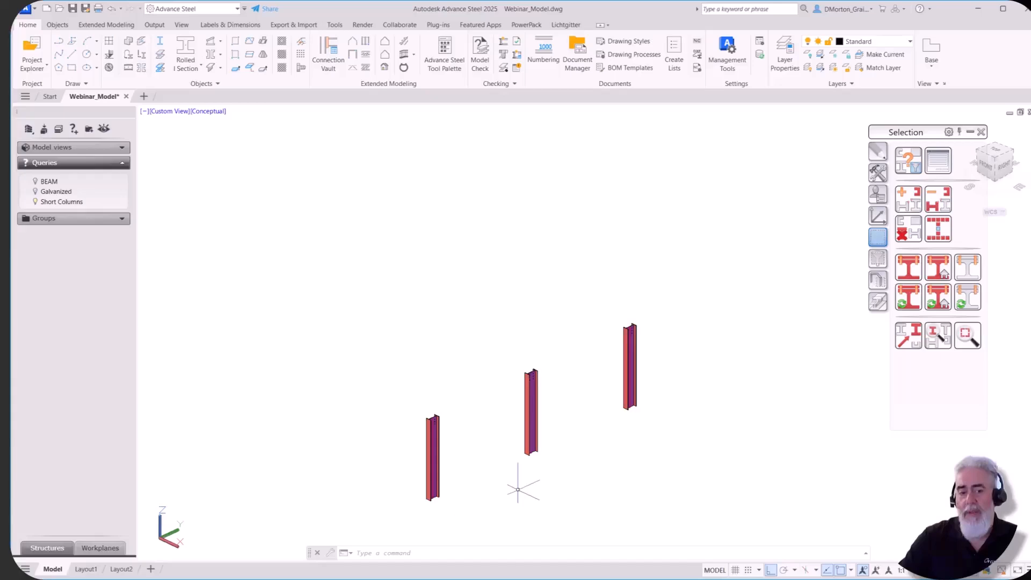
scroll(406, 277, "down", 2)
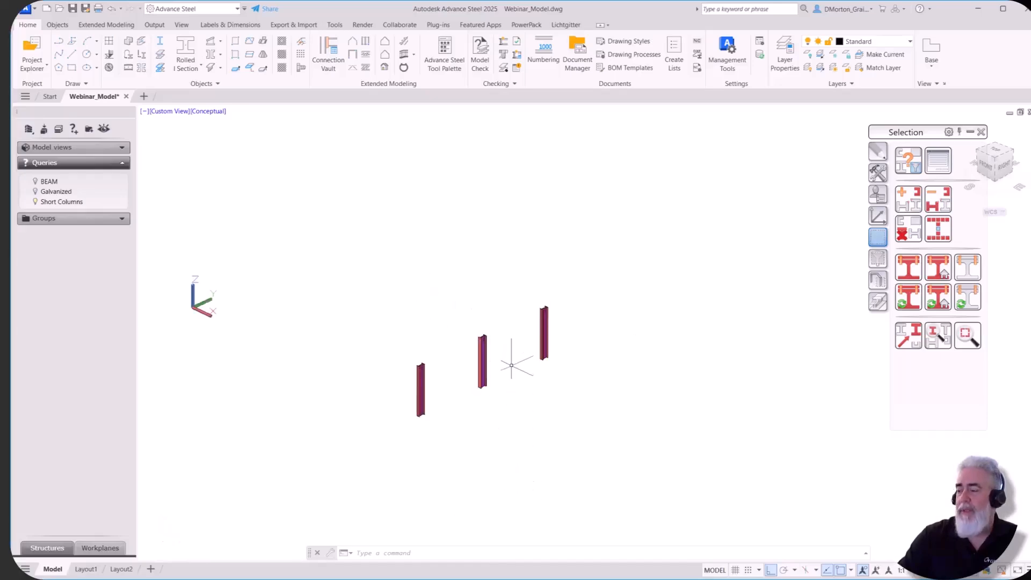
left_click(593, 434)
left_click(430, 310)
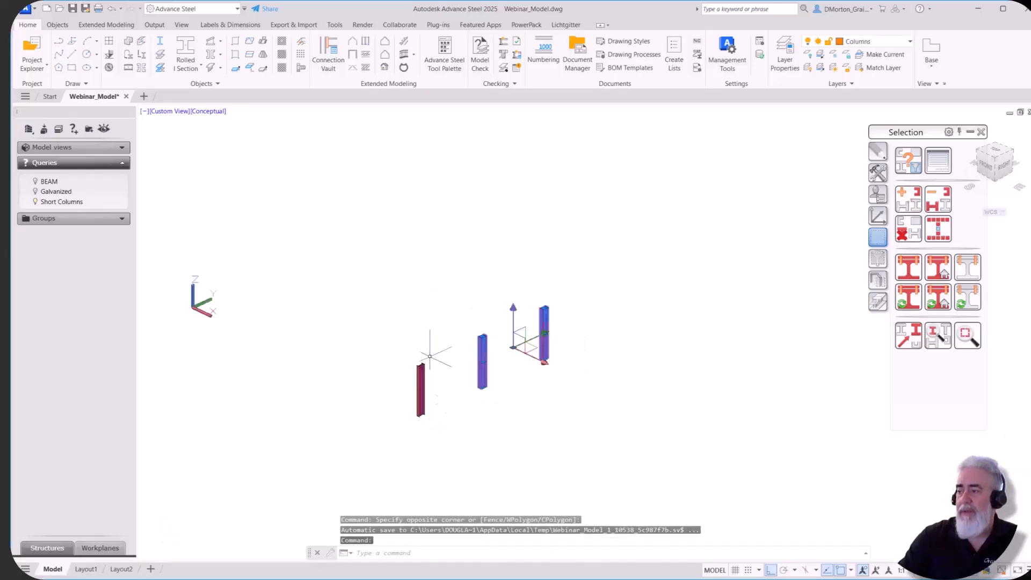
left_click(446, 406)
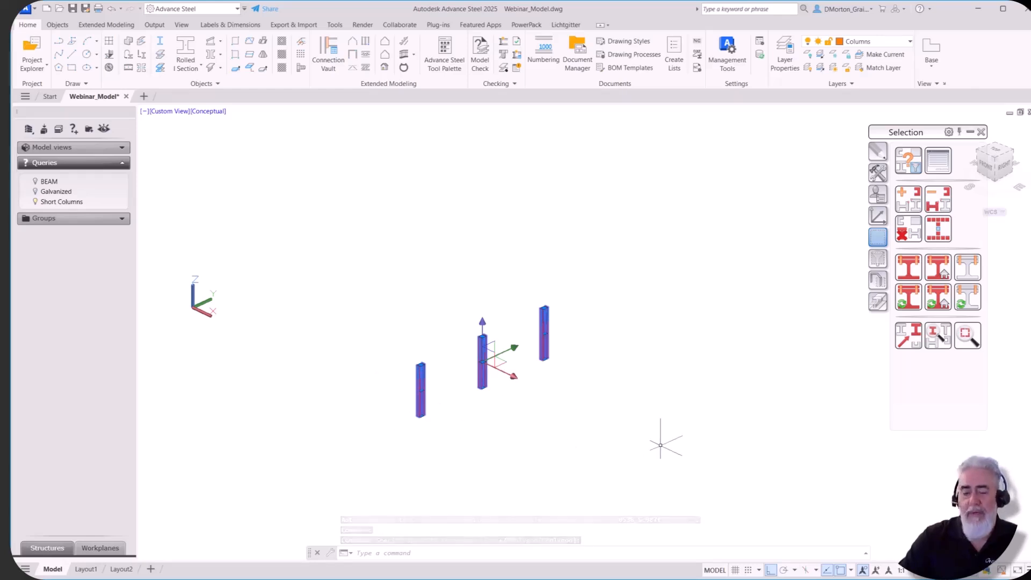
- Generate a Beam list report from the BOM templates for the three selected columns
left_click(161, 28)
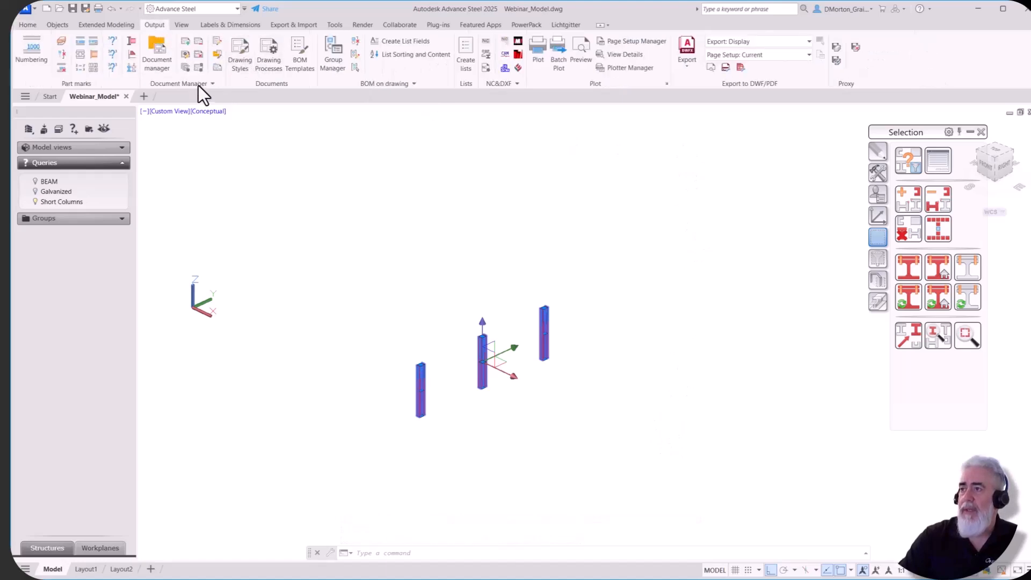
left_click(301, 62)
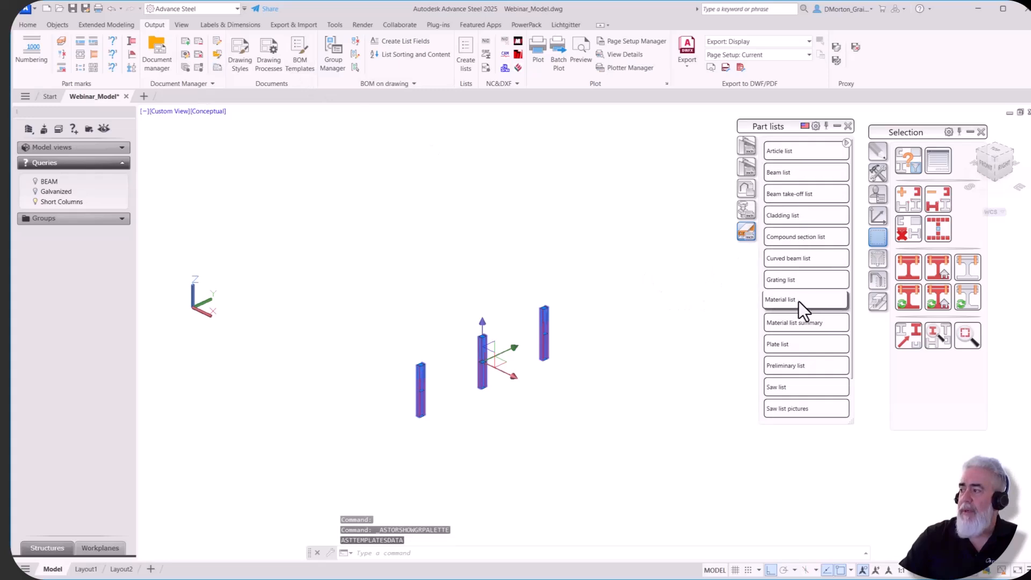
left_click(785, 172)
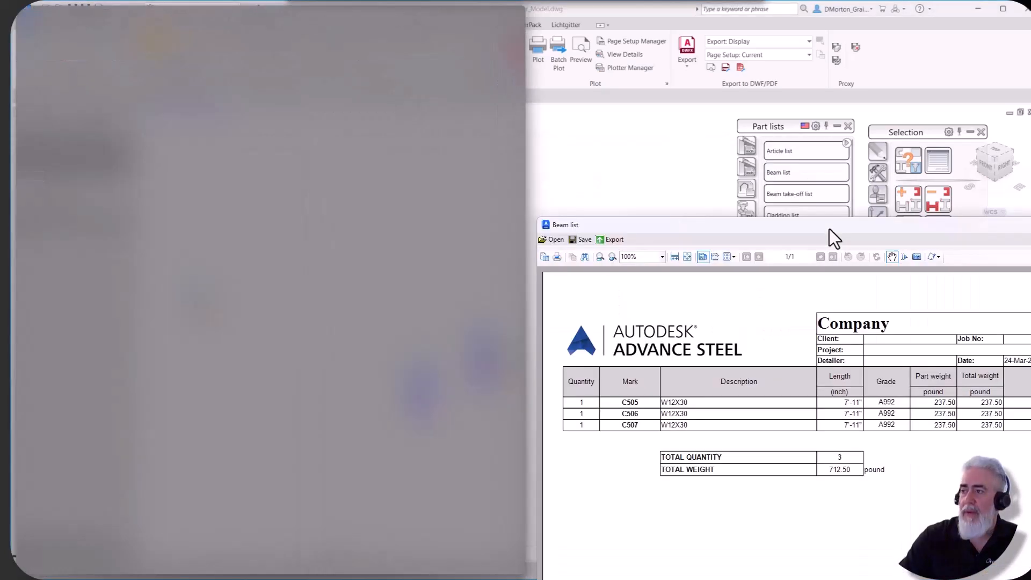
- Compare the beam list's marks, sections, lengths and weights with the isolated columns, and close the report without saving
left_click_drag(833, 229, 411, 92)
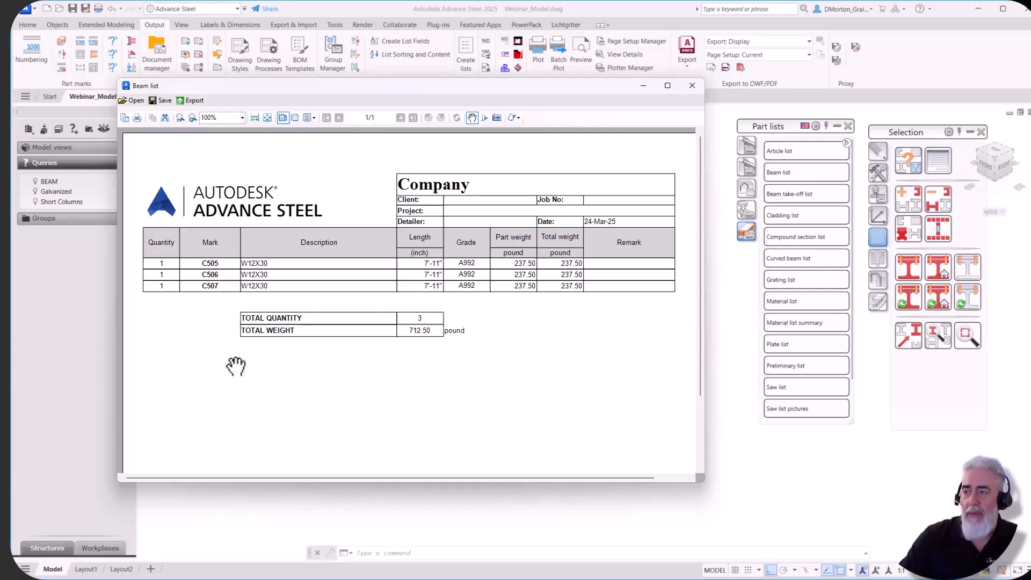
left_click_drag(374, 89, 434, 468)
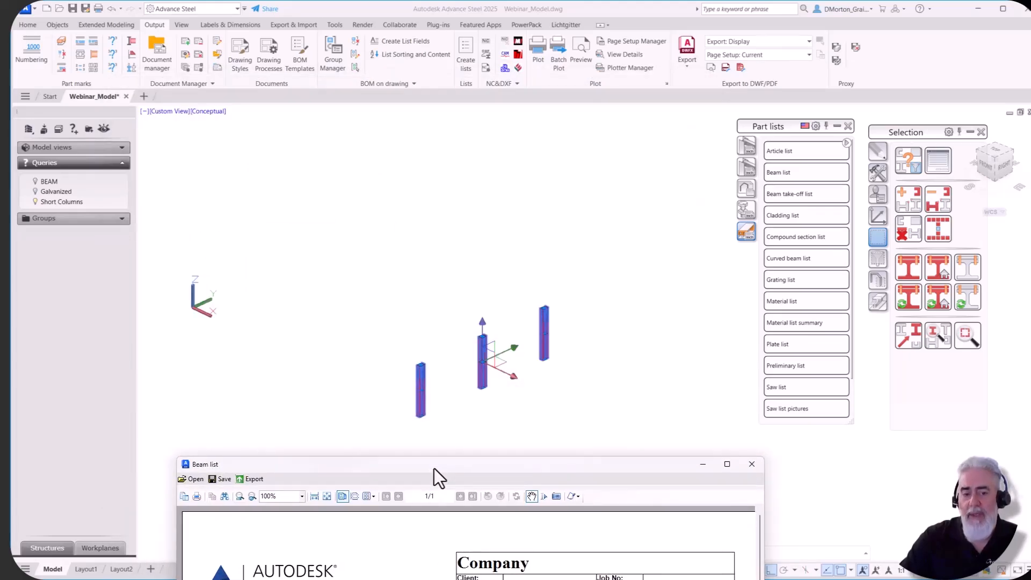
left_click_drag(434, 468, 431, 414)
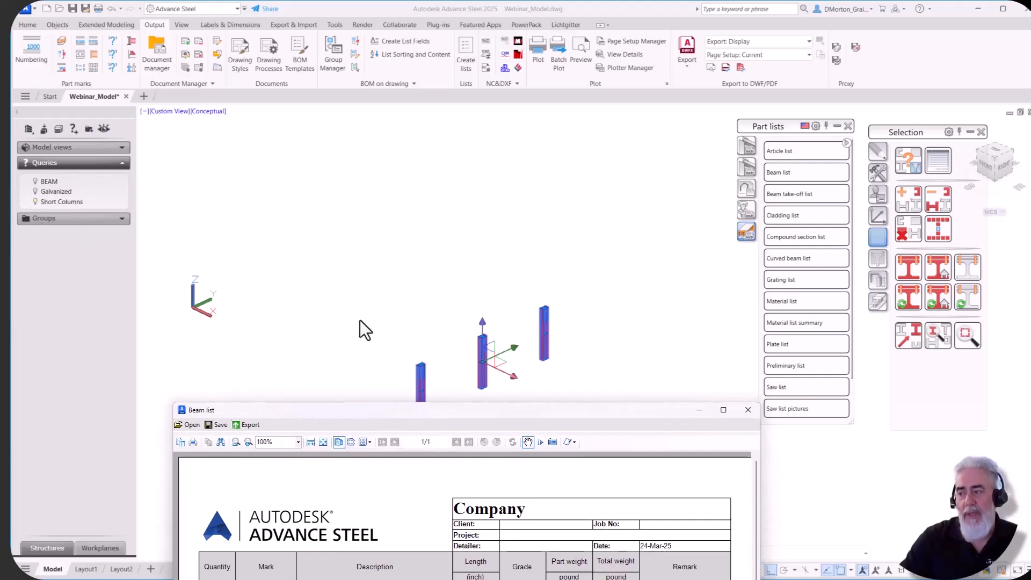
left_click_drag(475, 415, 432, 111)
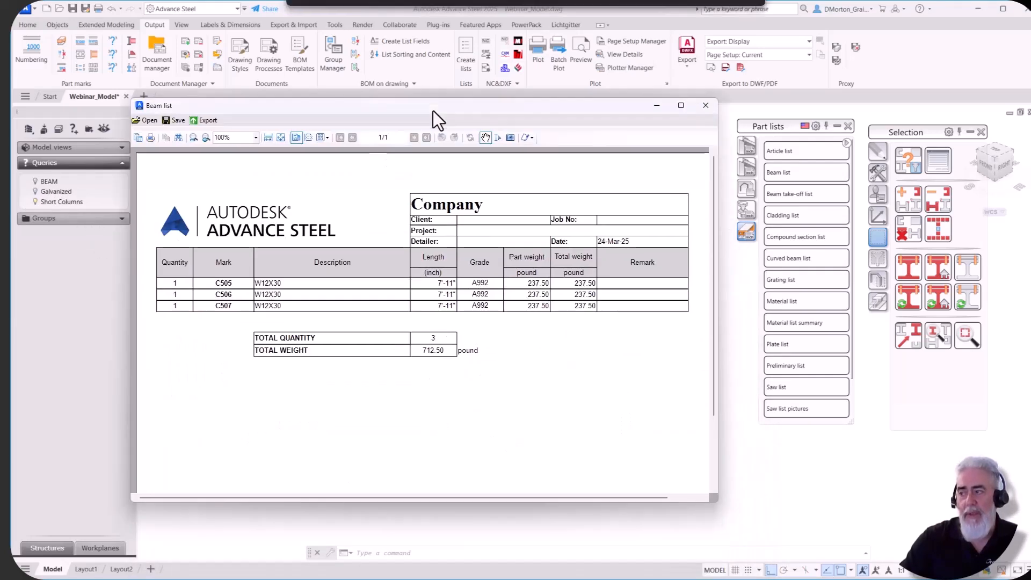
left_click(705, 105)
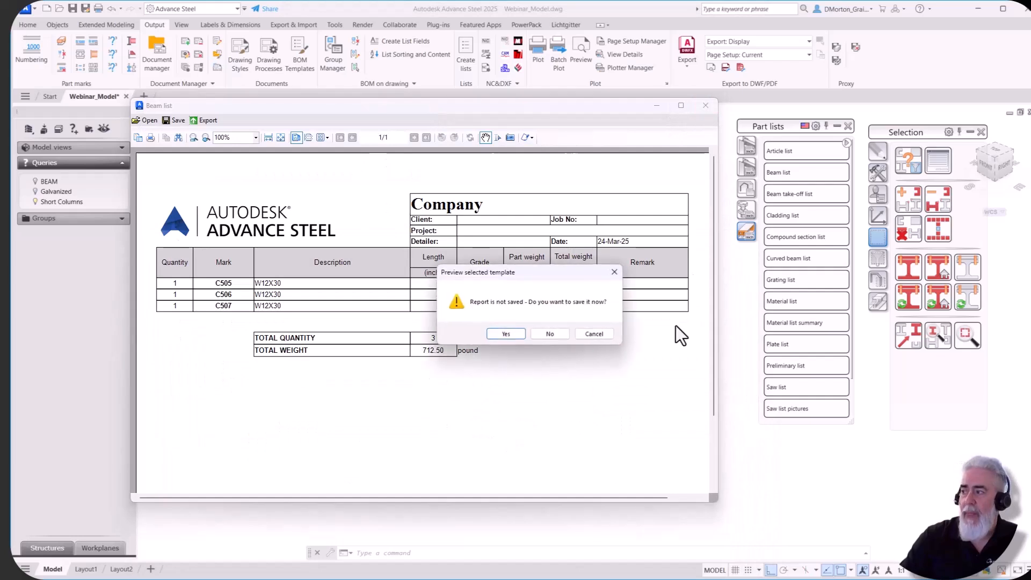
left_click(548, 333)
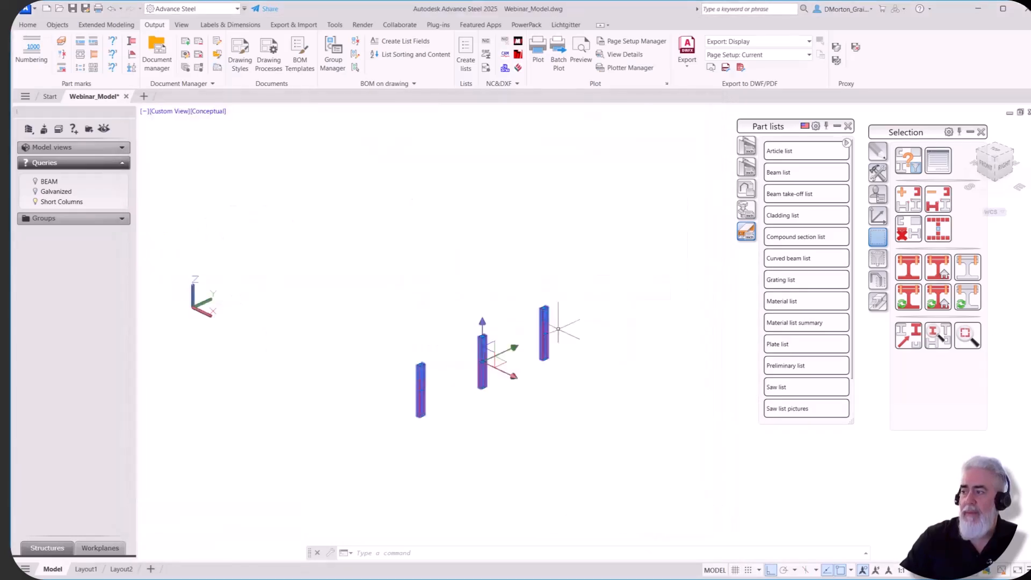
- Clear the marking and selection of the three columns, and show all objects of the model again
left_click(907, 233)
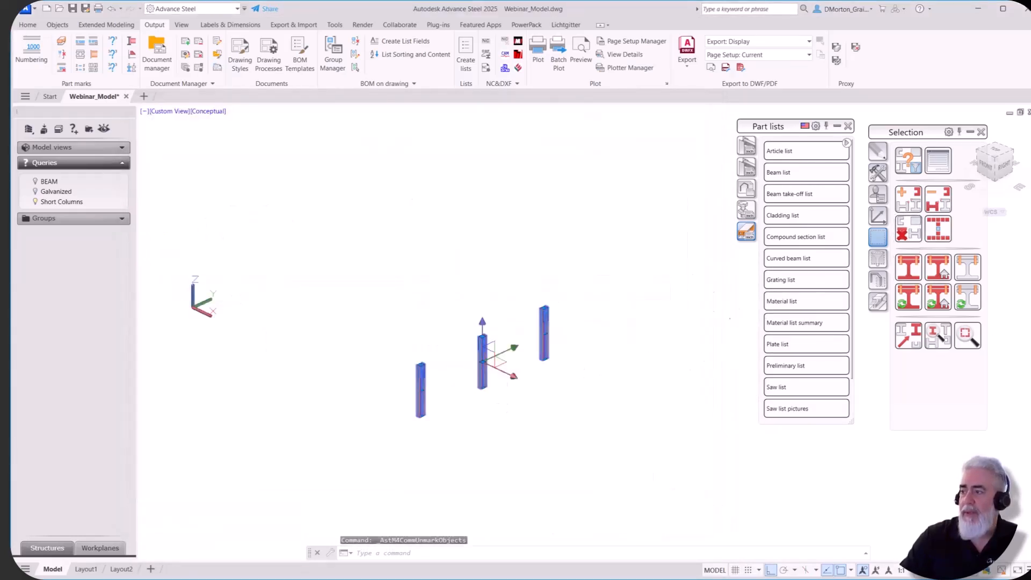
key("Escape")
key("Escape")
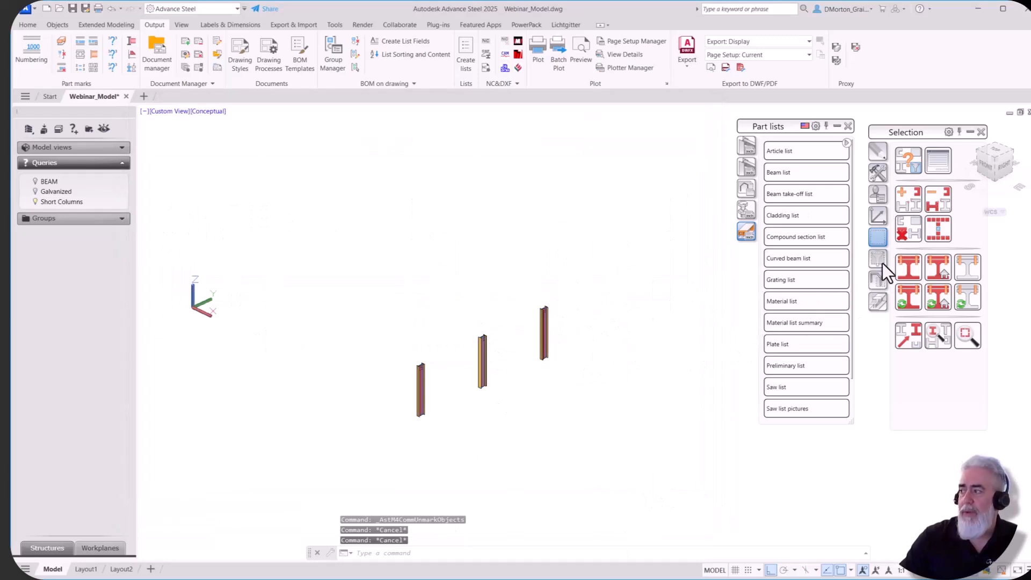
left_click(879, 279)
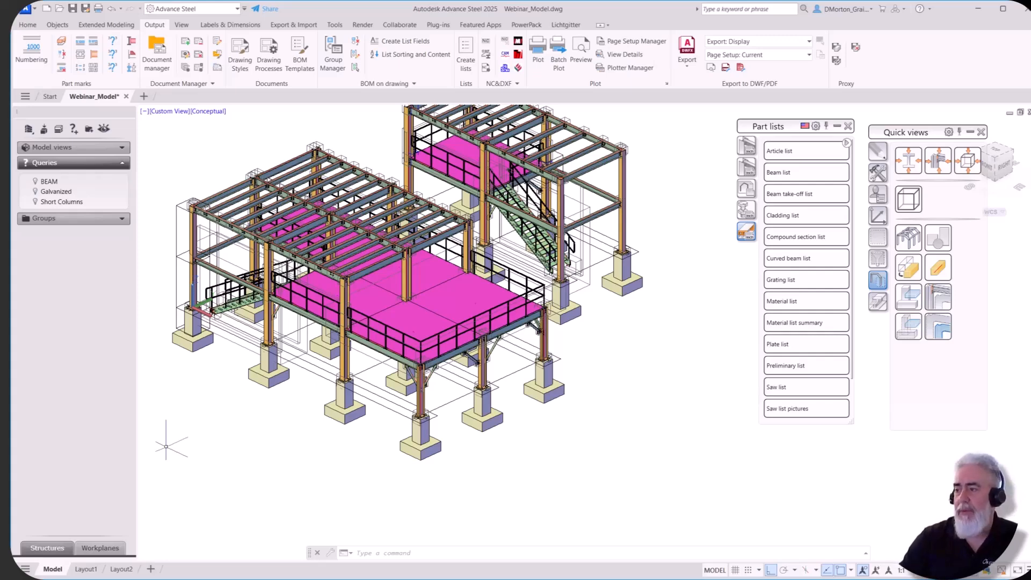
- Review the camera properties of the model view along the front grid line, including its description and detail style, and close them
left_click(384, 406)
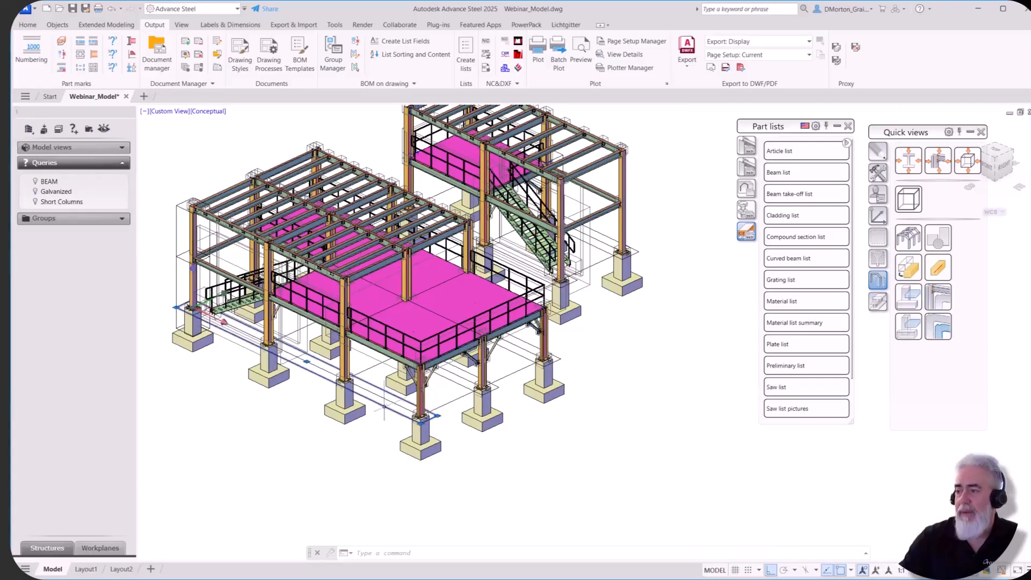
right_click(374, 472)
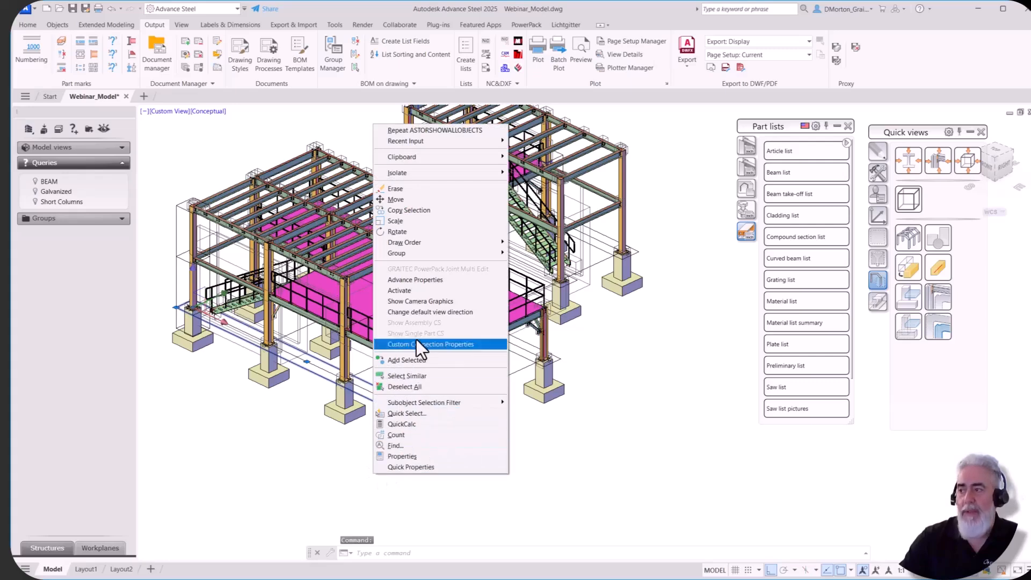
left_click(436, 280)
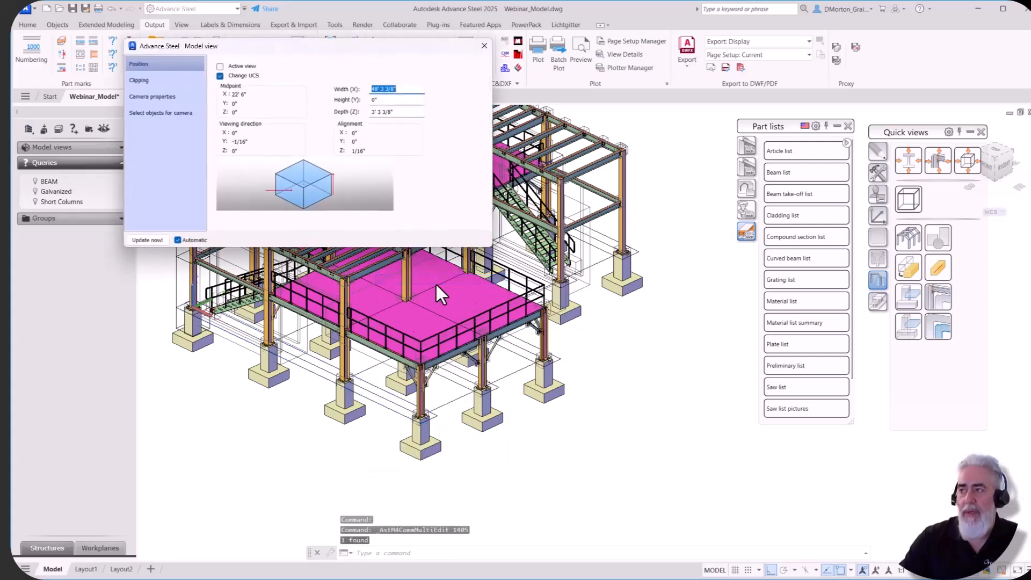
left_click(161, 98)
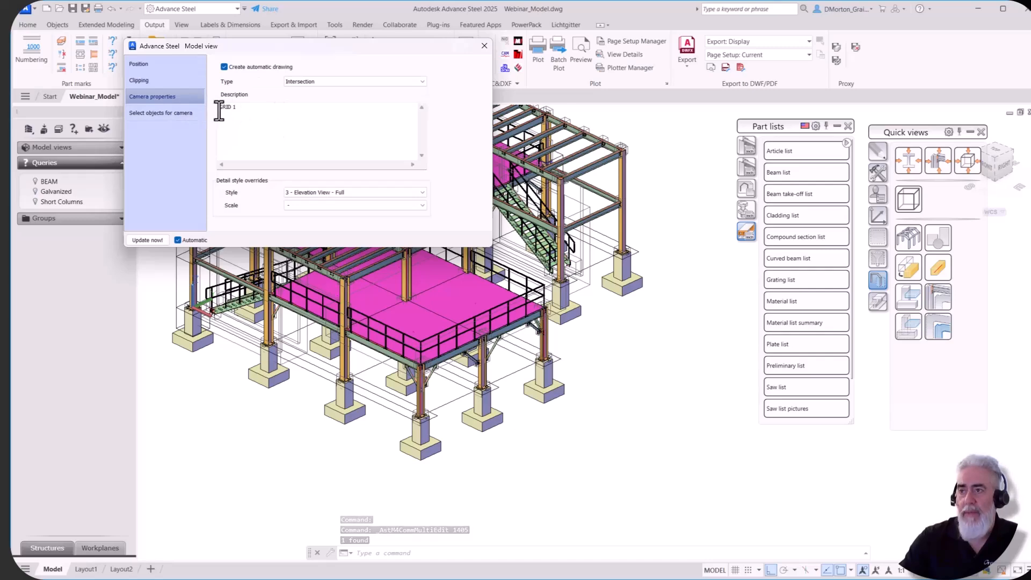
left_click(483, 45)
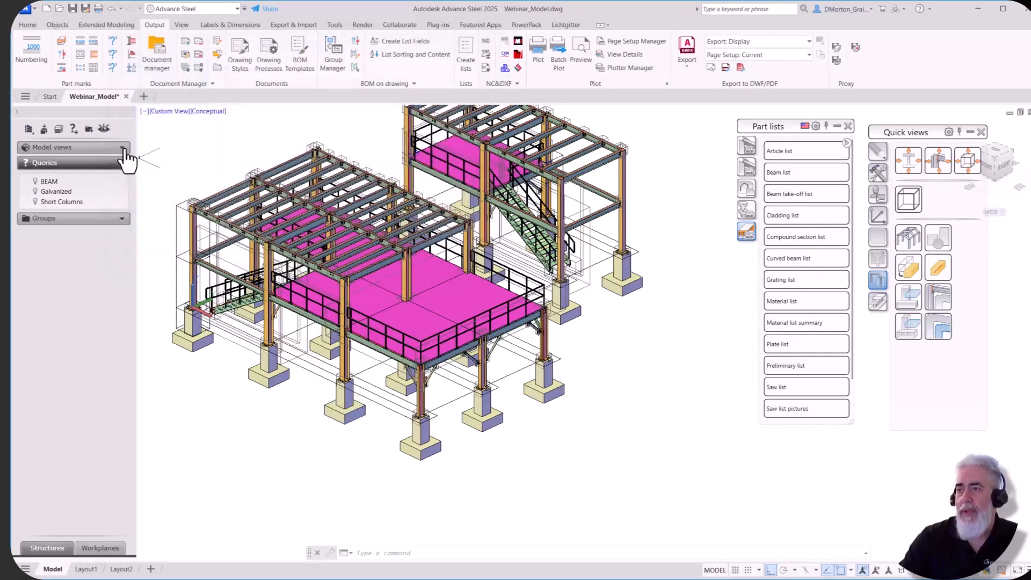
- Set the GRID 1 model view to detail only selected objects, and end the manual object selection without picking any
left_click(124, 150)
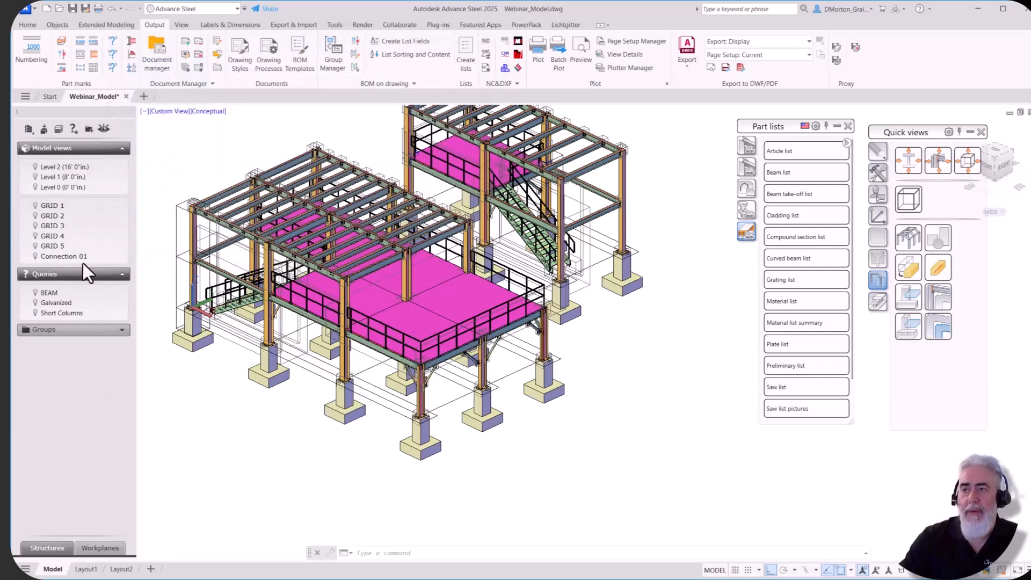
right_click(59, 205)
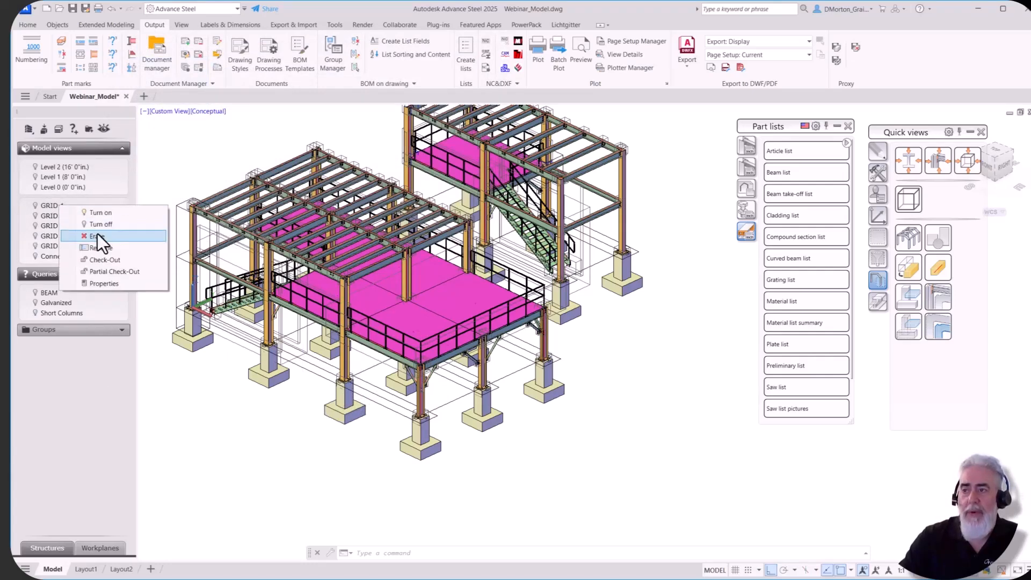
left_click(105, 282)
left_click(183, 98)
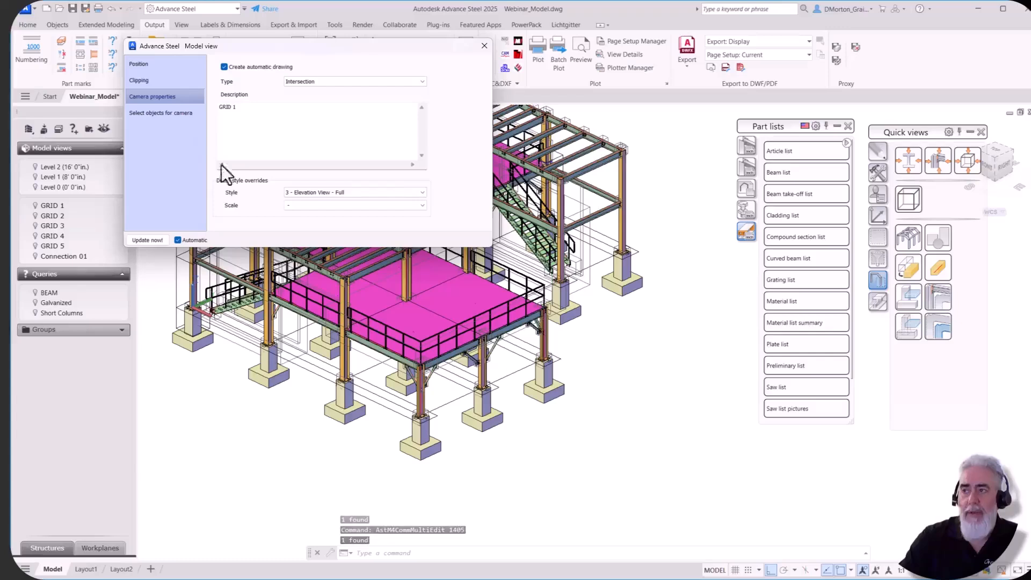
left_click(165, 112)
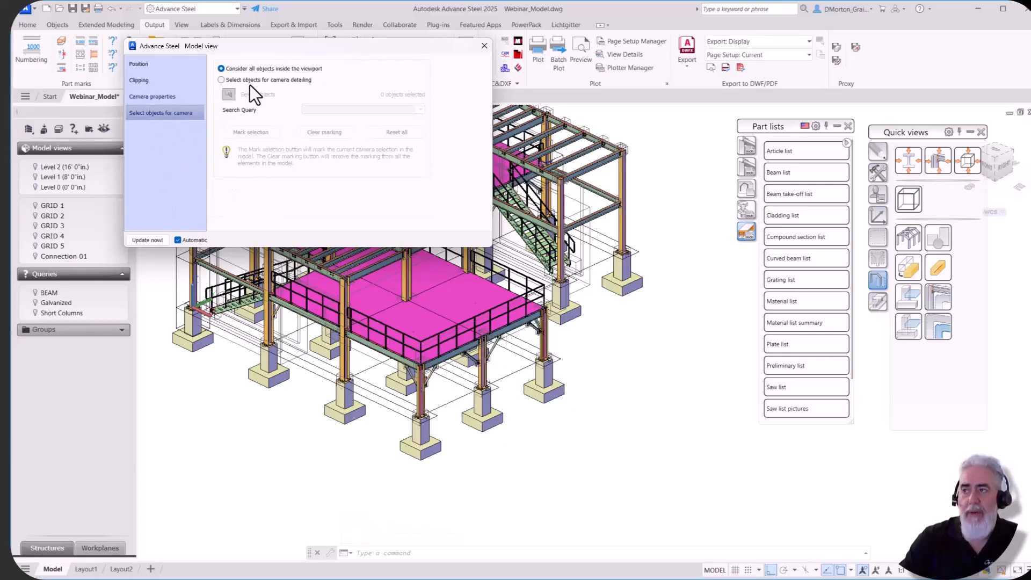
left_click(222, 79)
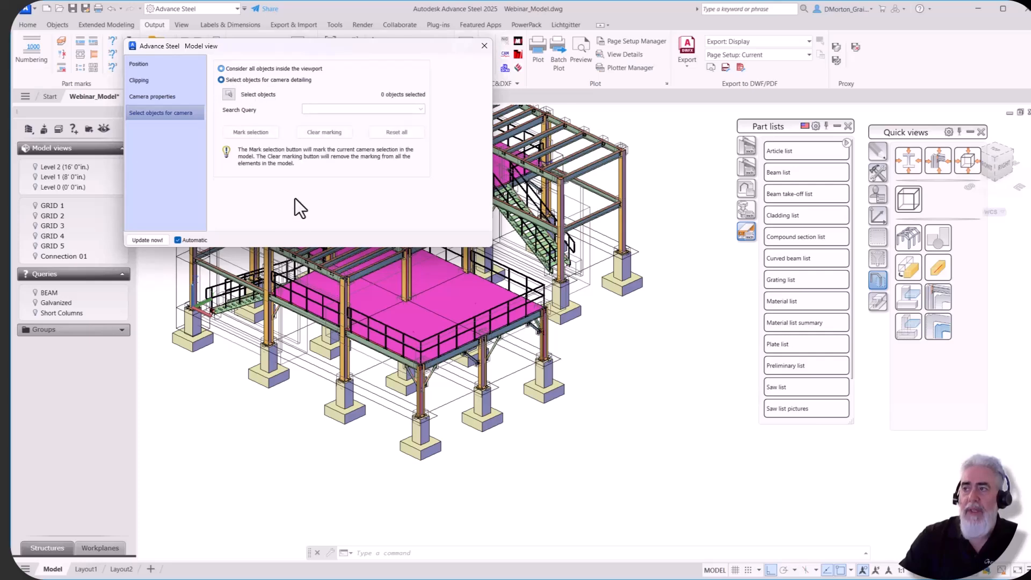
left_click(228, 94)
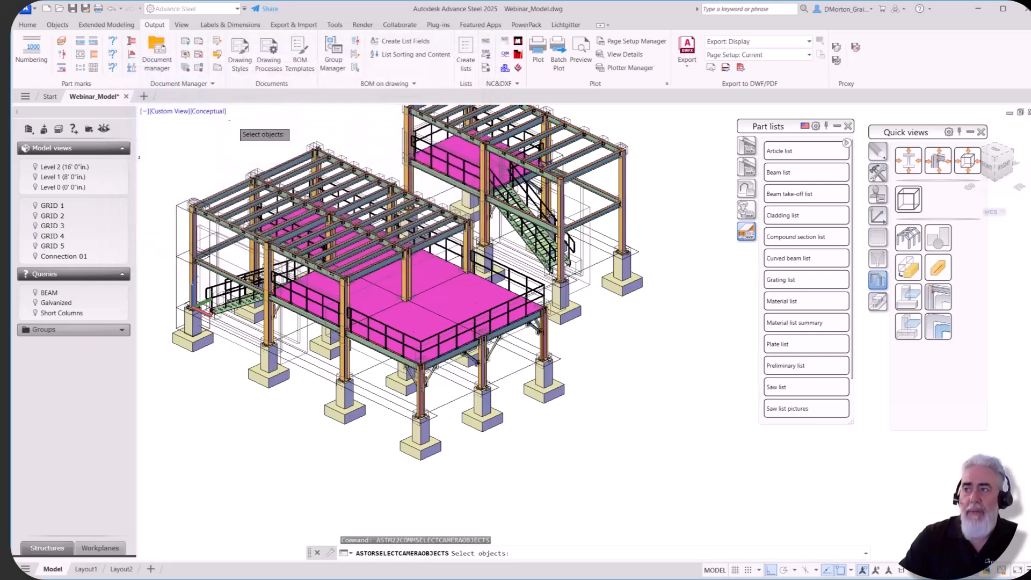
right_click(275, 441)
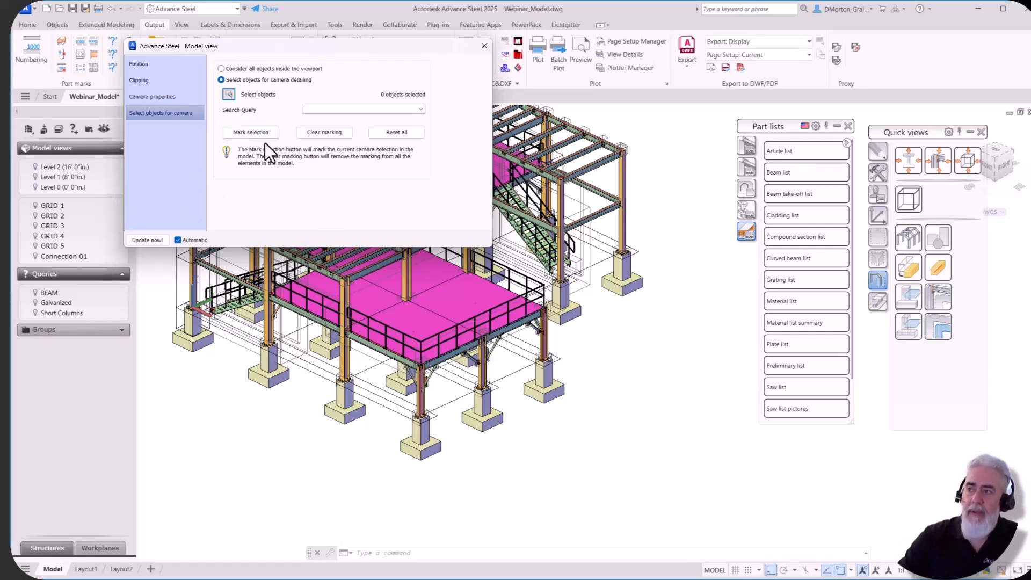
- Assign the BEAM and Short Columns search queries to the GRID 1 camera and close its properties
left_click(418, 109)
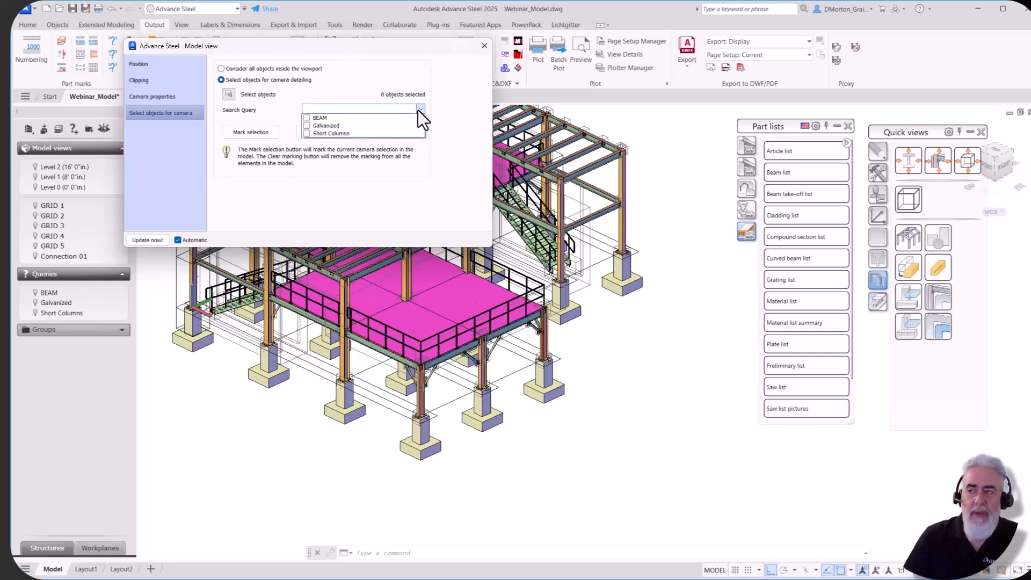
left_click(305, 117)
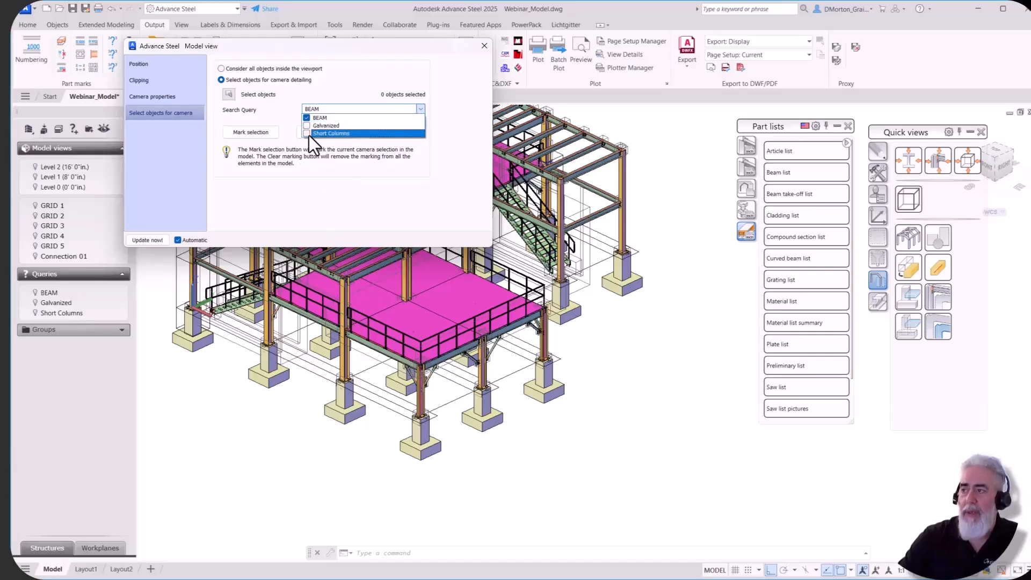
left_click(308, 134)
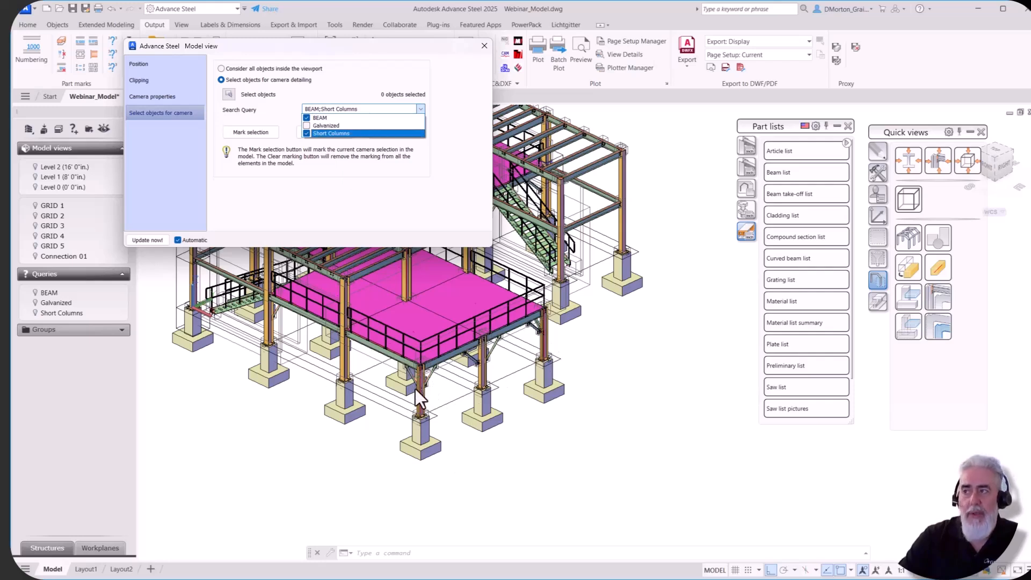
left_click(479, 50)
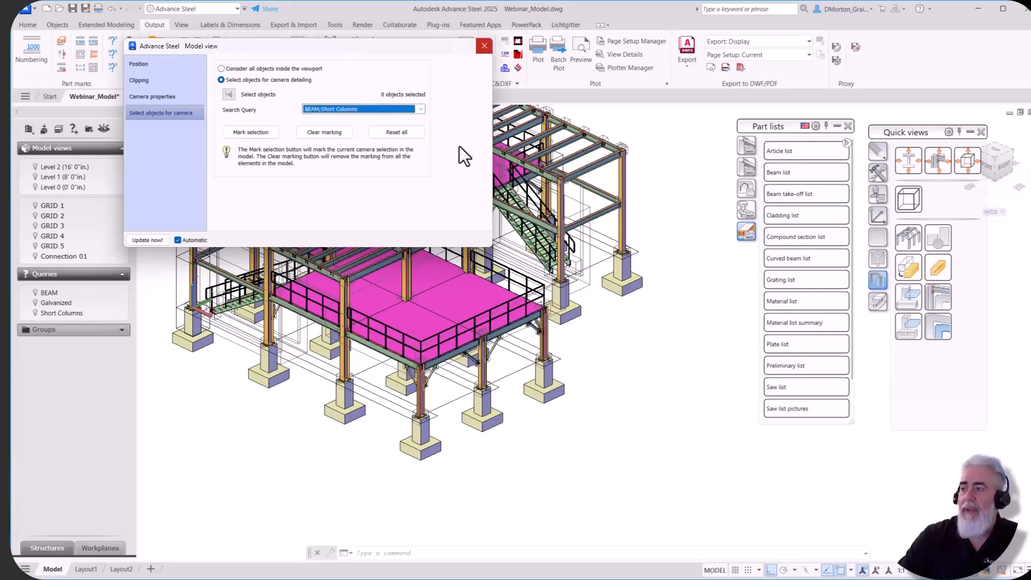
left_click(483, 47)
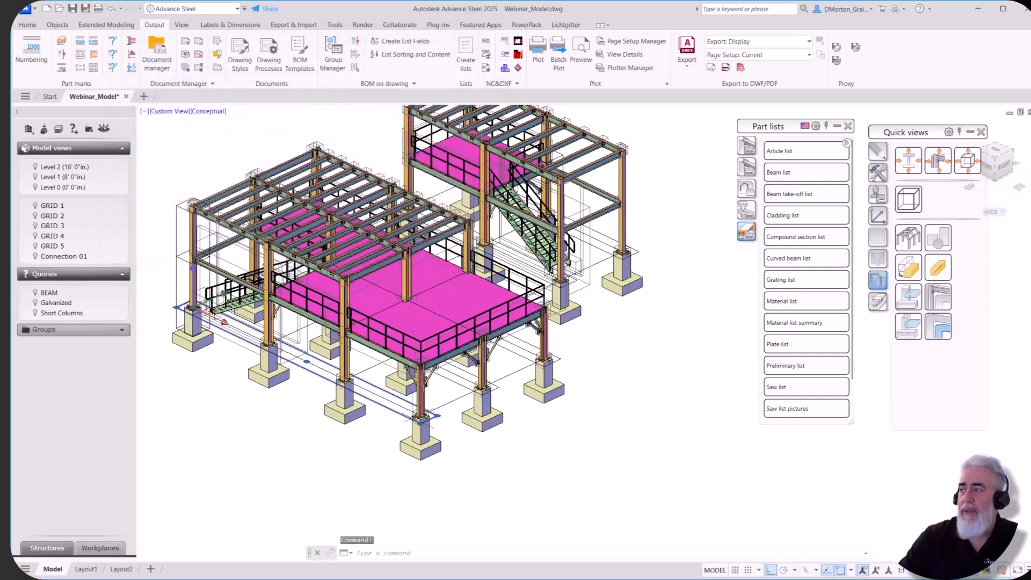
- Create a drawing of the selected GRID 1 camera with the Selected Cameras PageFull ANSI-D process
left_click(265, 57)
left_click(658, 153)
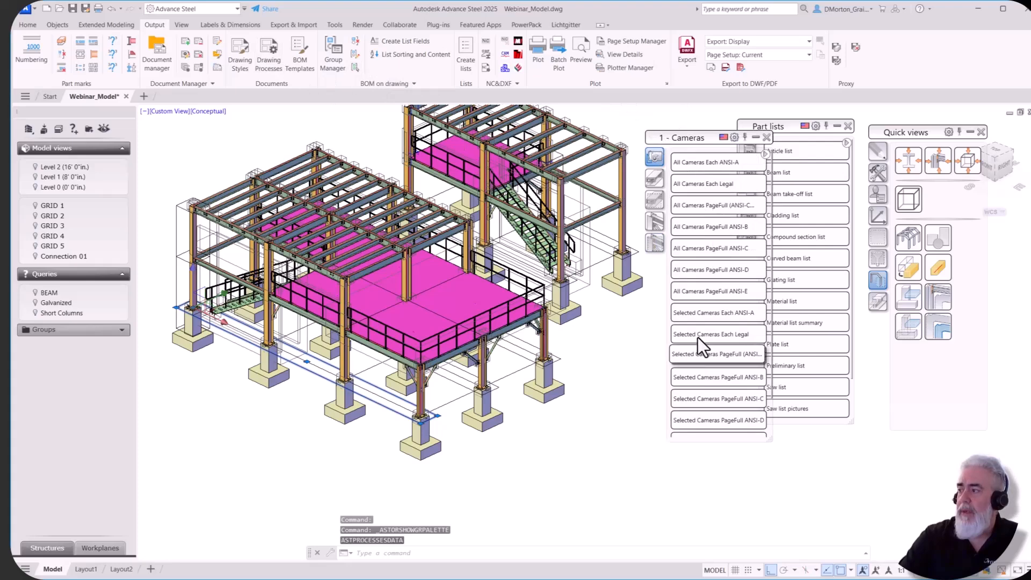
left_click(690, 268)
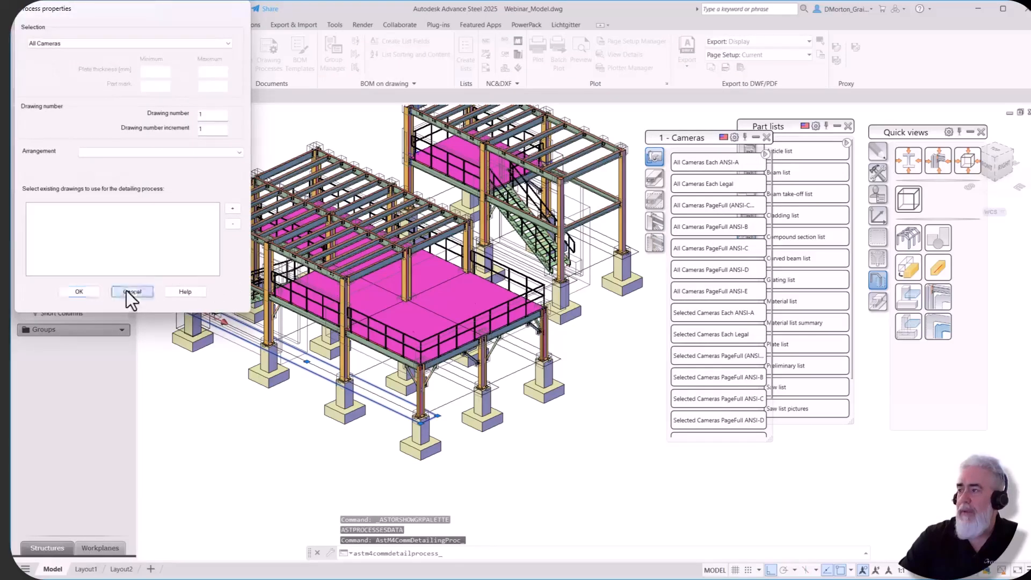
left_click(132, 291)
scroll(711, 385, "down", 1)
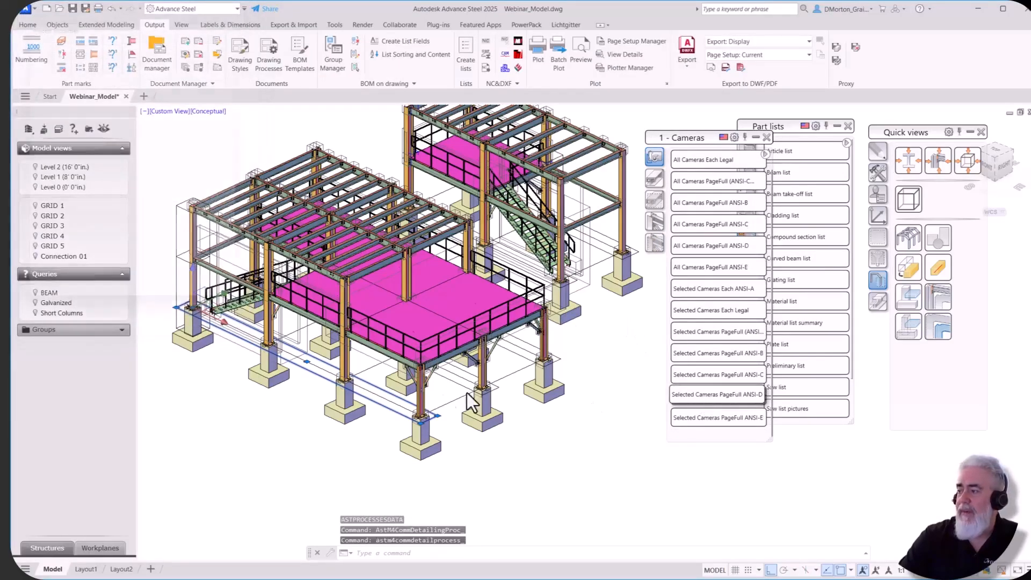
left_click(704, 395)
left_click(85, 295)
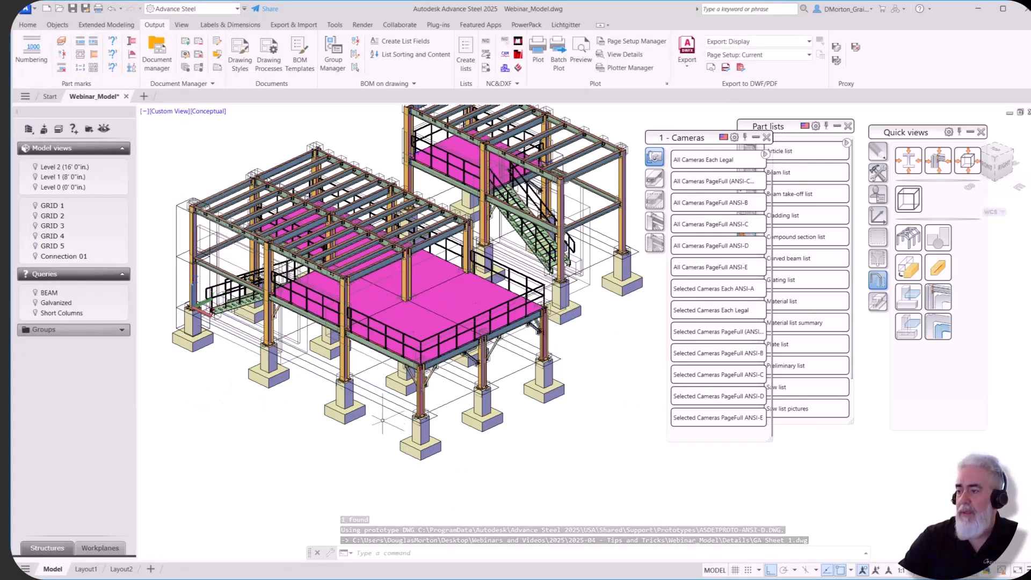
- Select the GRID 1 camera in the model and open its camera detail drawing
left_click(382, 402)
right_click(384, 400)
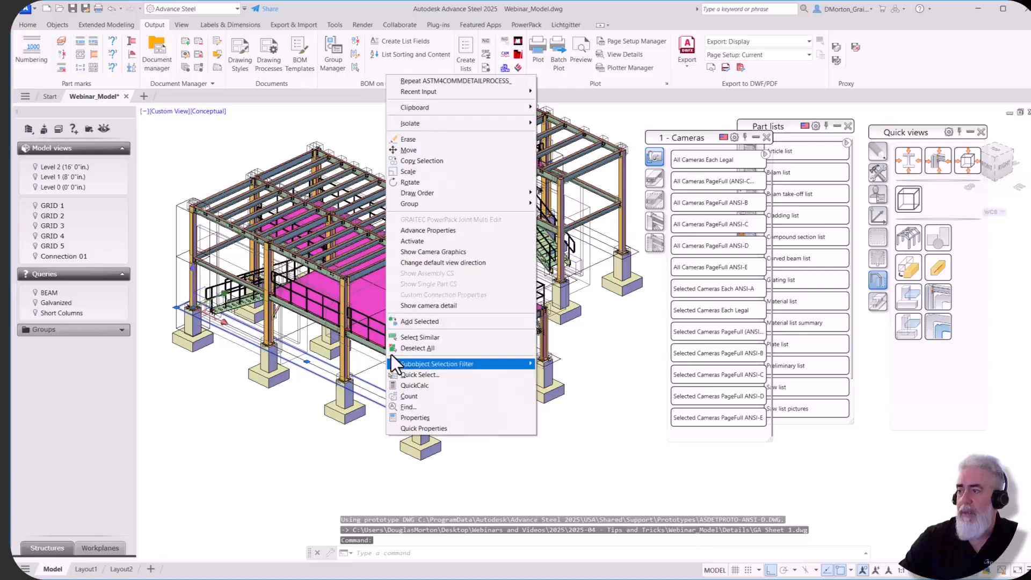
left_click(430, 303)
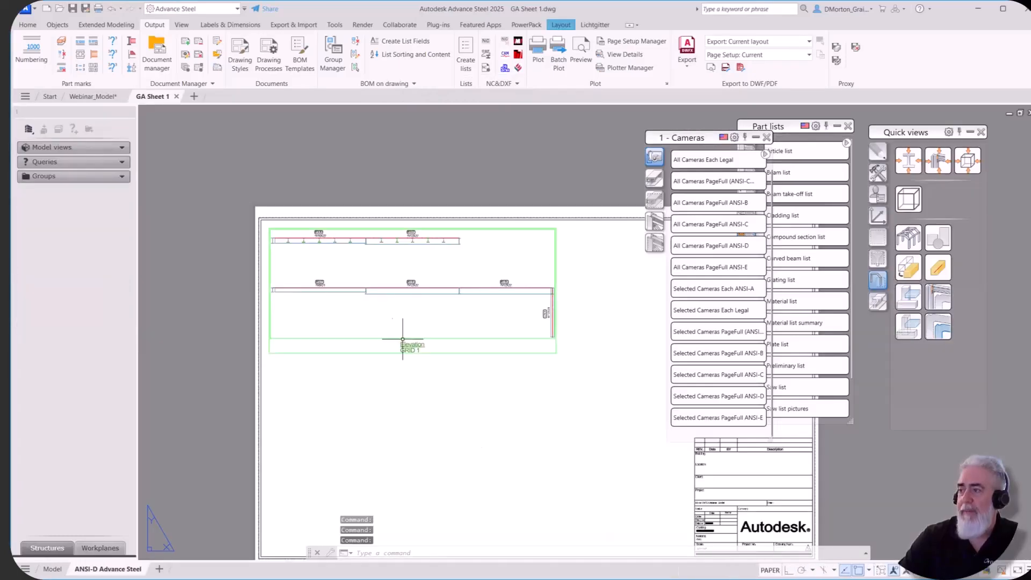
- Examine the labelled beams and column in the GRID 1 elevation, and close GA Sheet 1
scroll(313, 239, "up", 4)
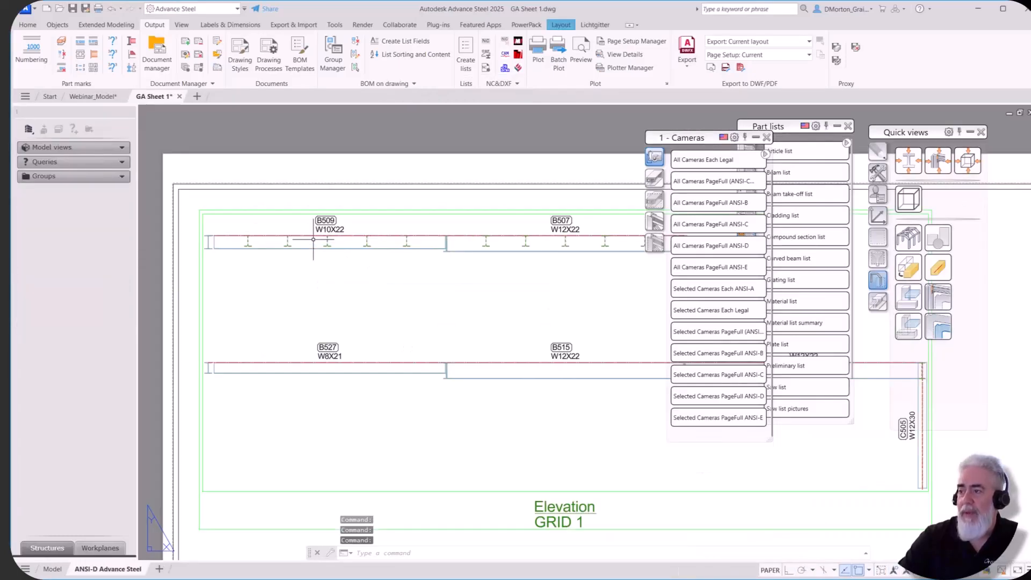
scroll(311, 240, "down", 3)
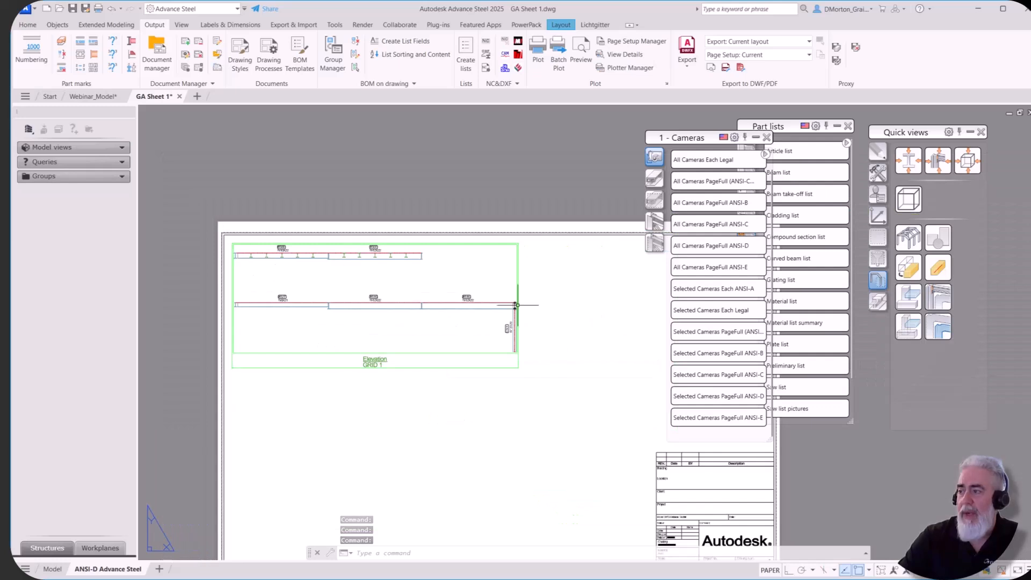
scroll(520, 301, "up", 5)
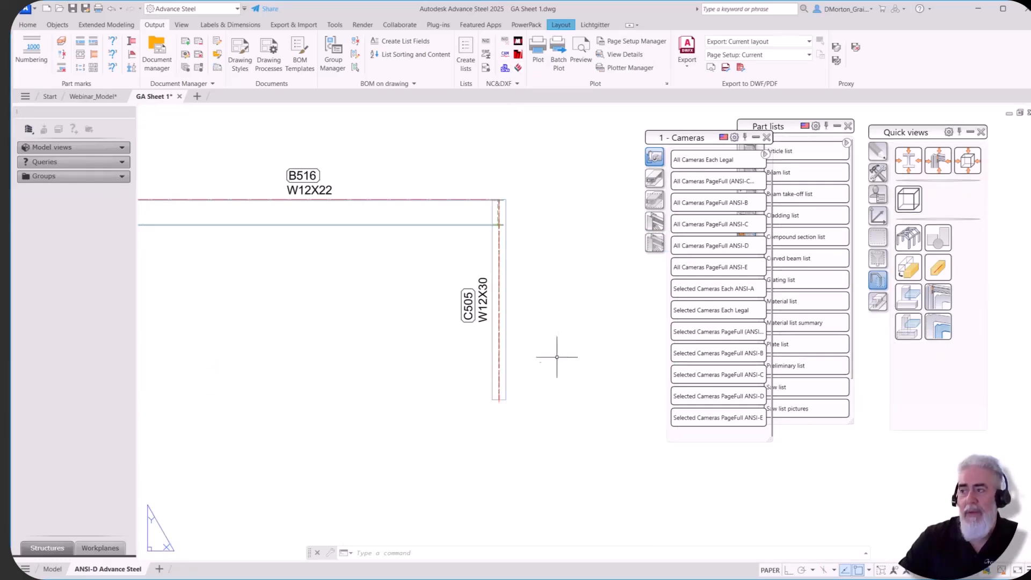
scroll(559, 357, "down", 3)
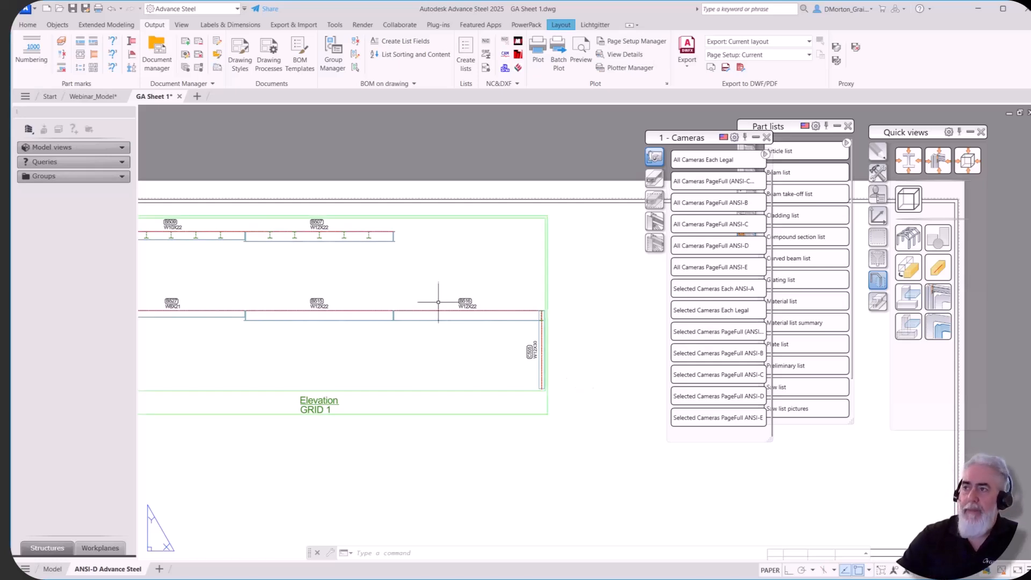
left_click(179, 96)
left_click(570, 326)
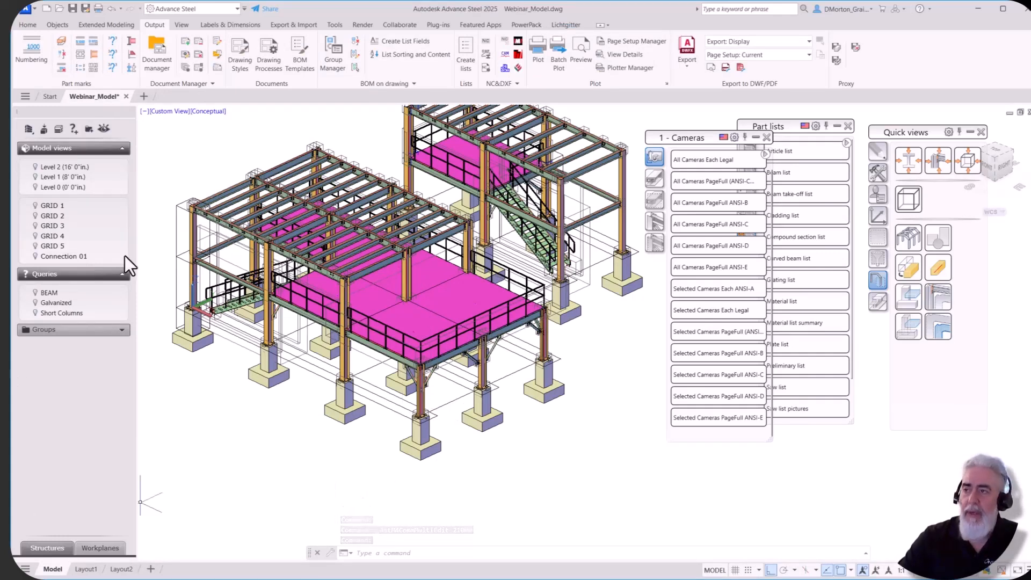
- Start a new query in Project Explorer that searches for steel beams
right_click(43, 276)
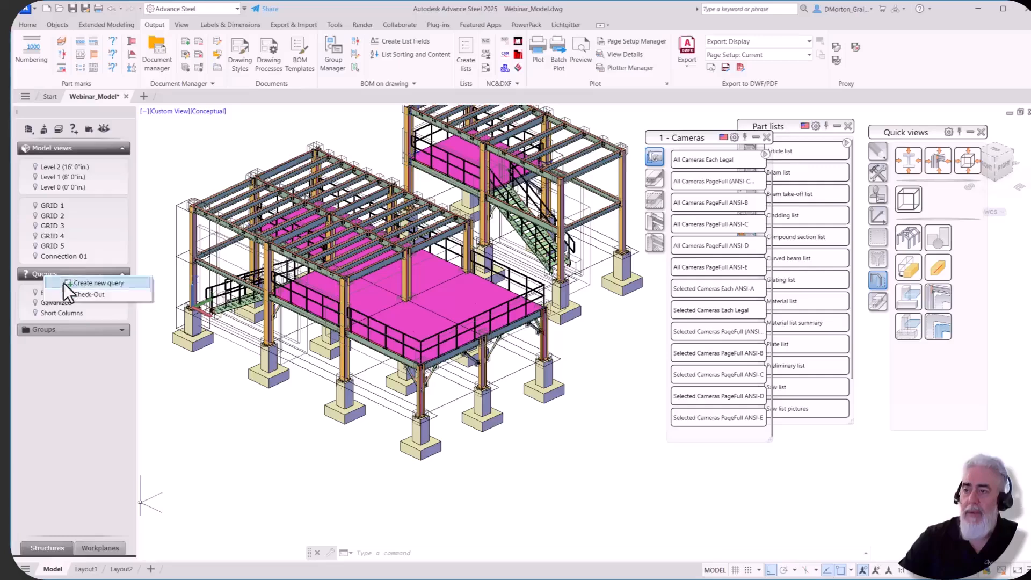
left_click(64, 283)
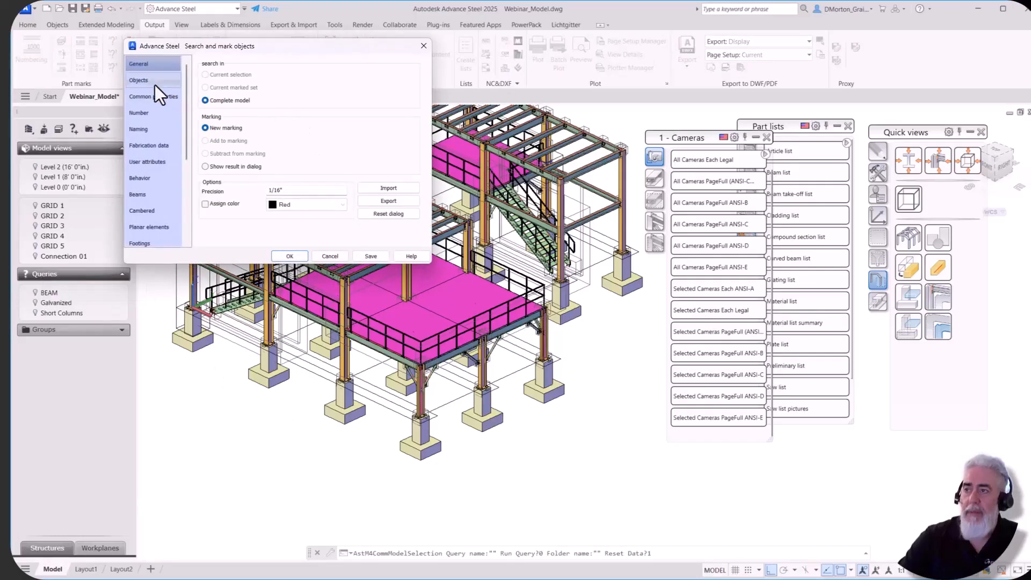
left_click(154, 84)
left_click(205, 75)
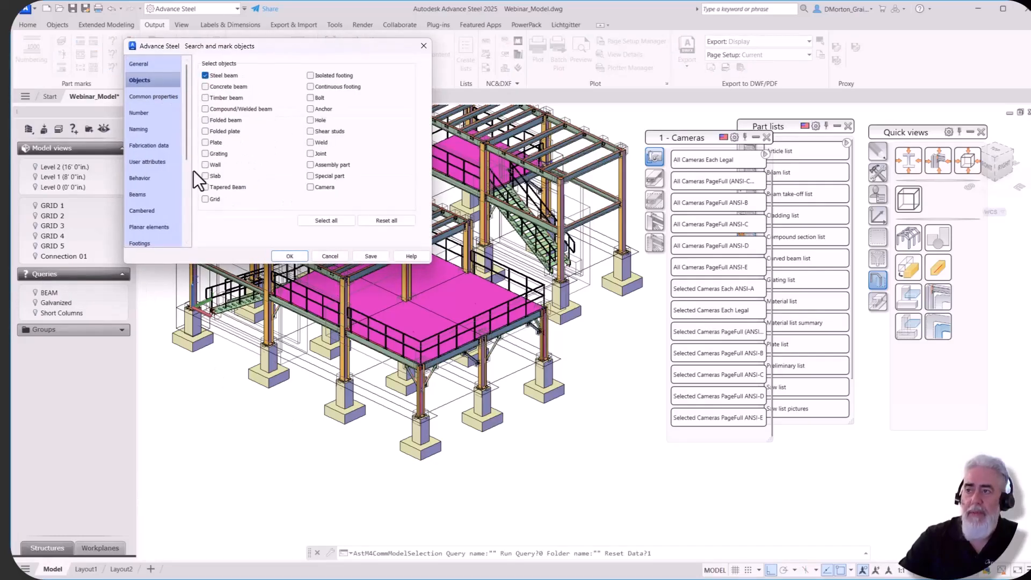
- Filter the query by model role, including Handrail Mid, Handrail Part, Handrail Post and Handrail Top
left_click(159, 129)
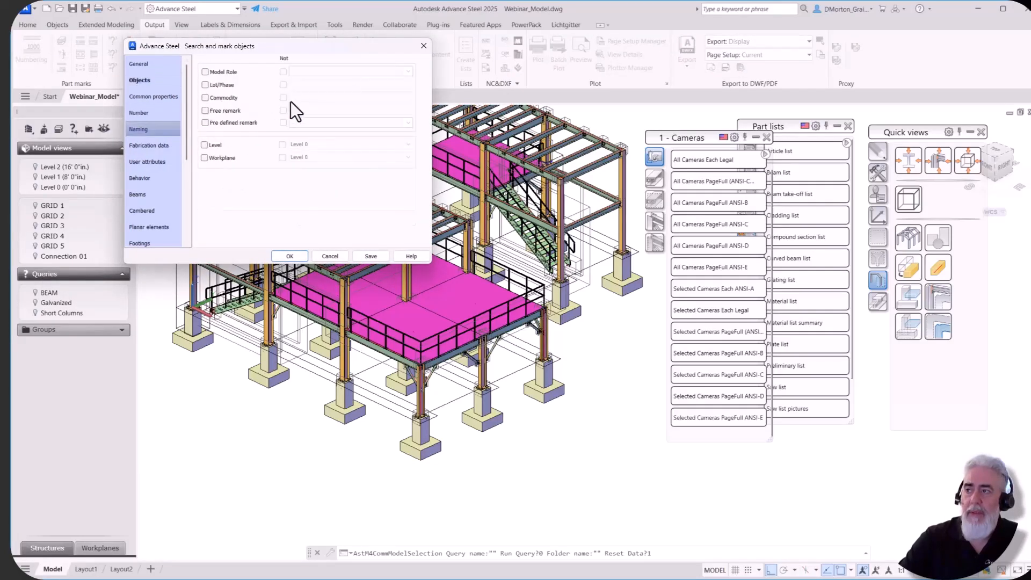
left_click(205, 72)
left_click(408, 71)
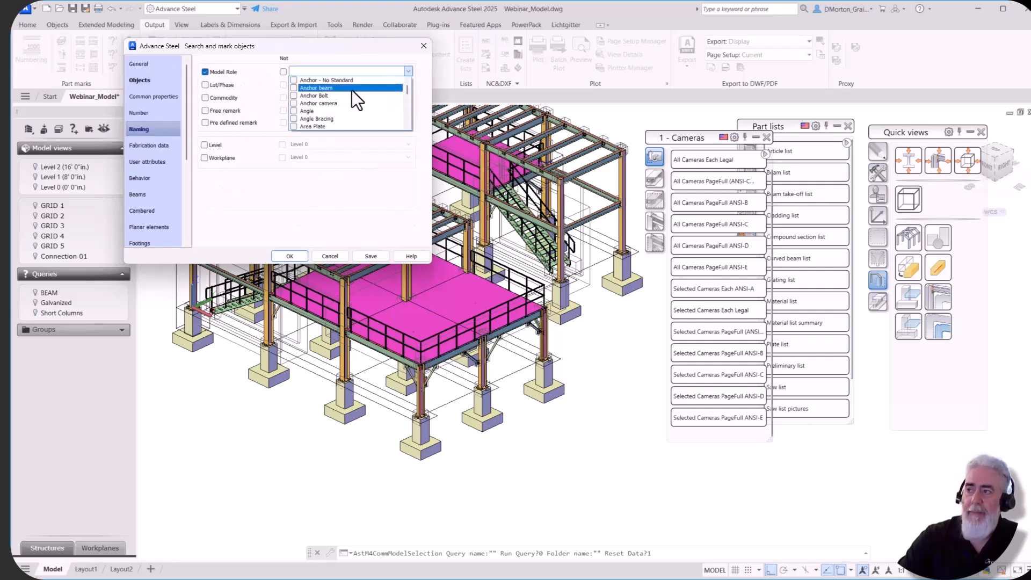
scroll(352, 90, "down", 8)
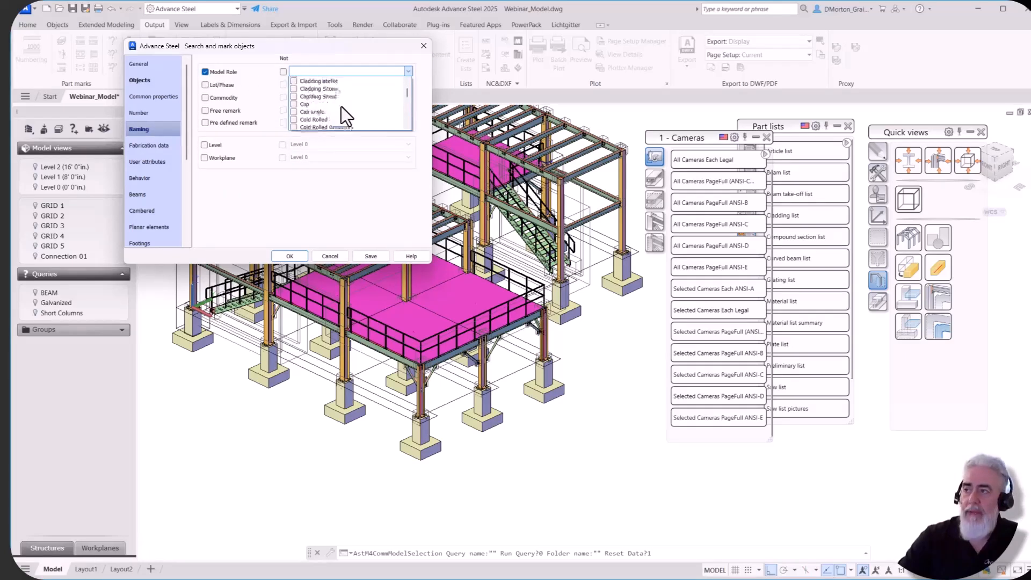
scroll(342, 111, "down", 6)
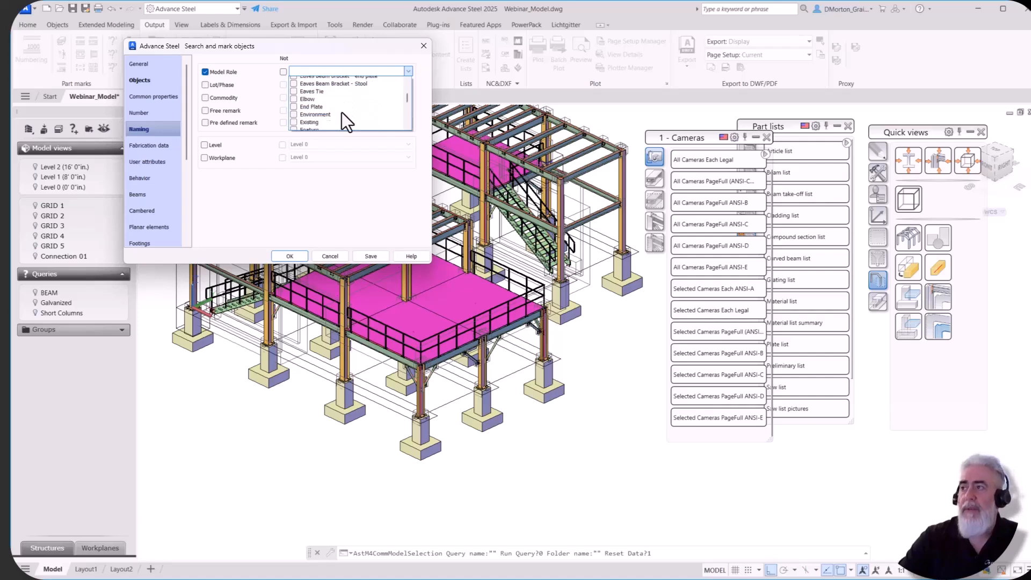
scroll(342, 112, "down", 6)
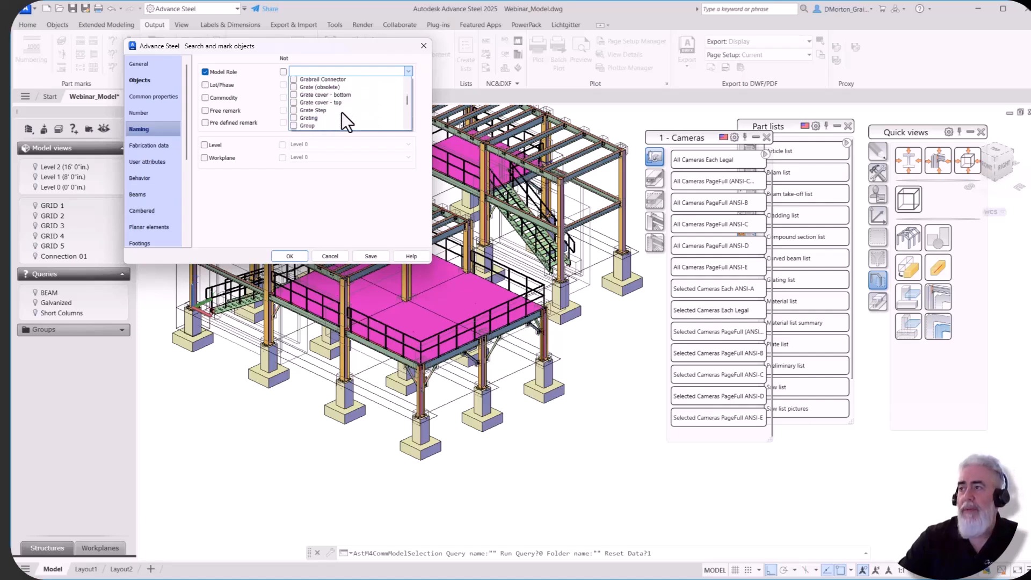
scroll(341, 111, "down", 2)
left_click(294, 111)
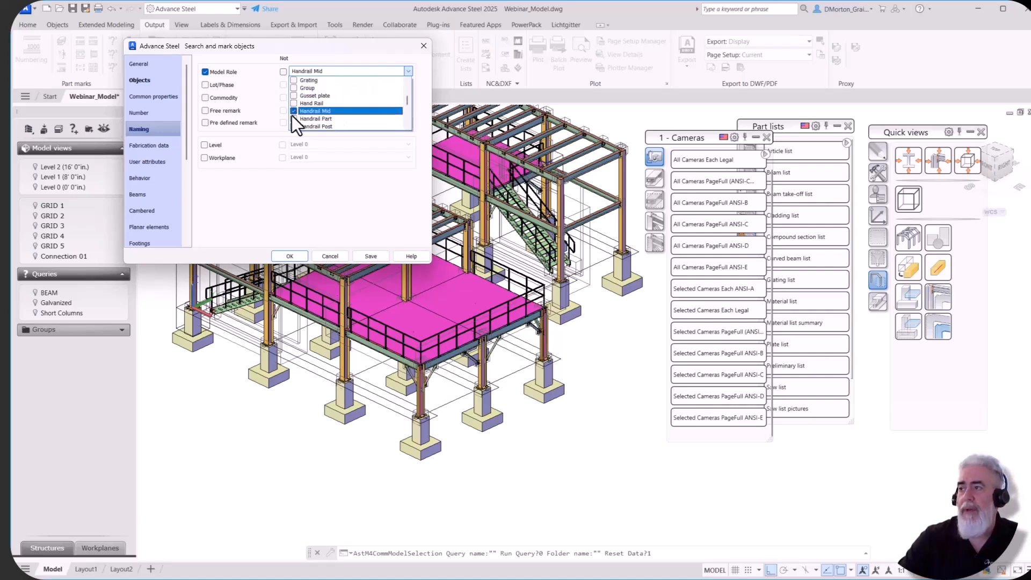
left_click(294, 118)
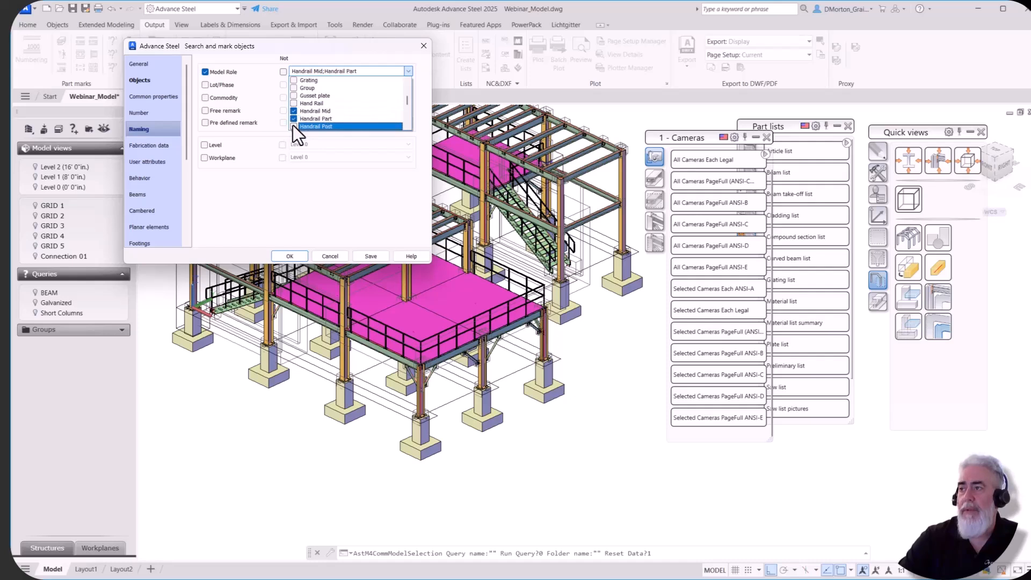
left_click(292, 126)
scroll(339, 116, "down", 2)
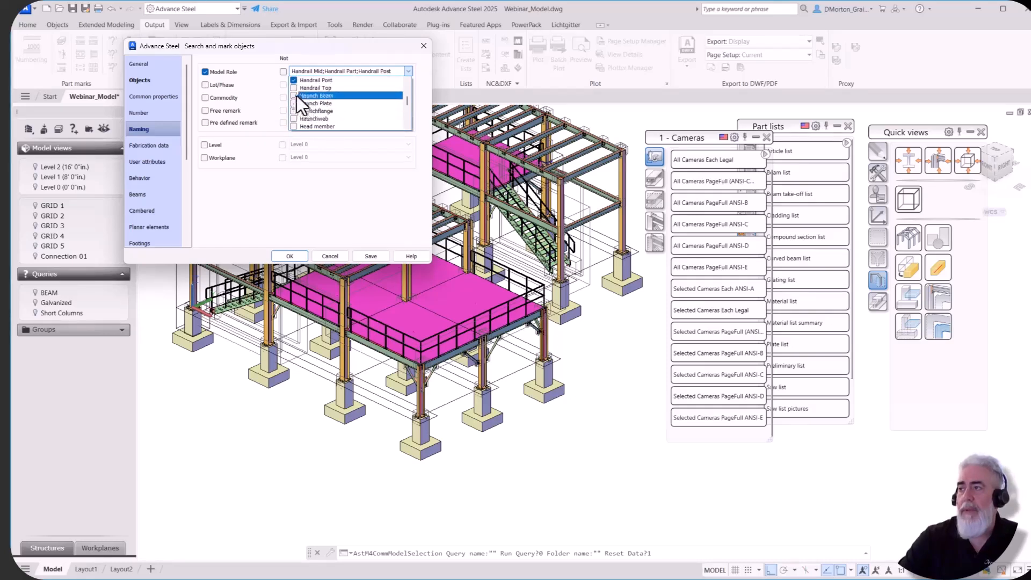
left_click(293, 88)
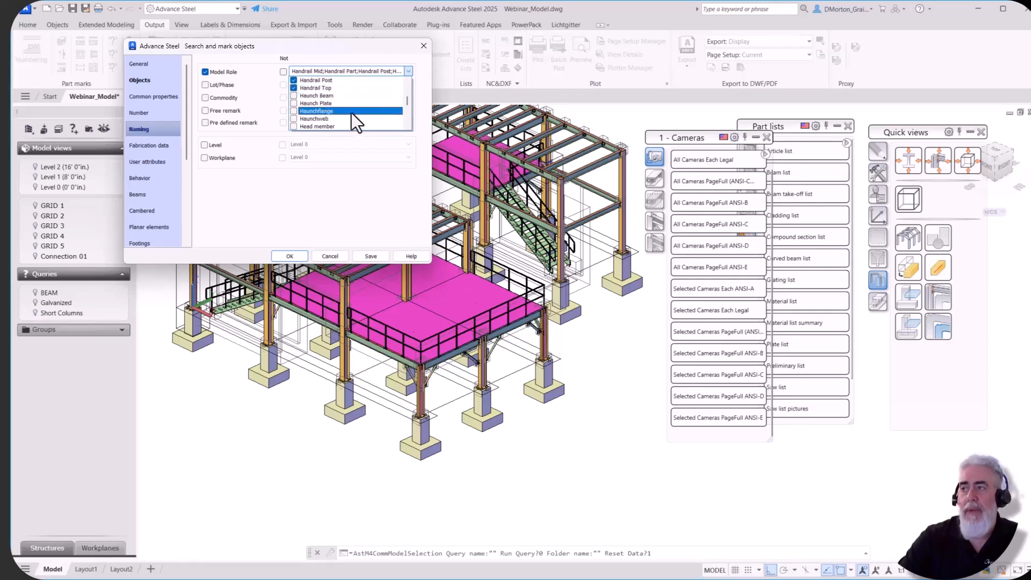
- Add the landing and stair roles for Railing Baseplate, Elbow, End and Handrail, plus Railing End, to the model role filter
scroll(351, 111, "down", 6)
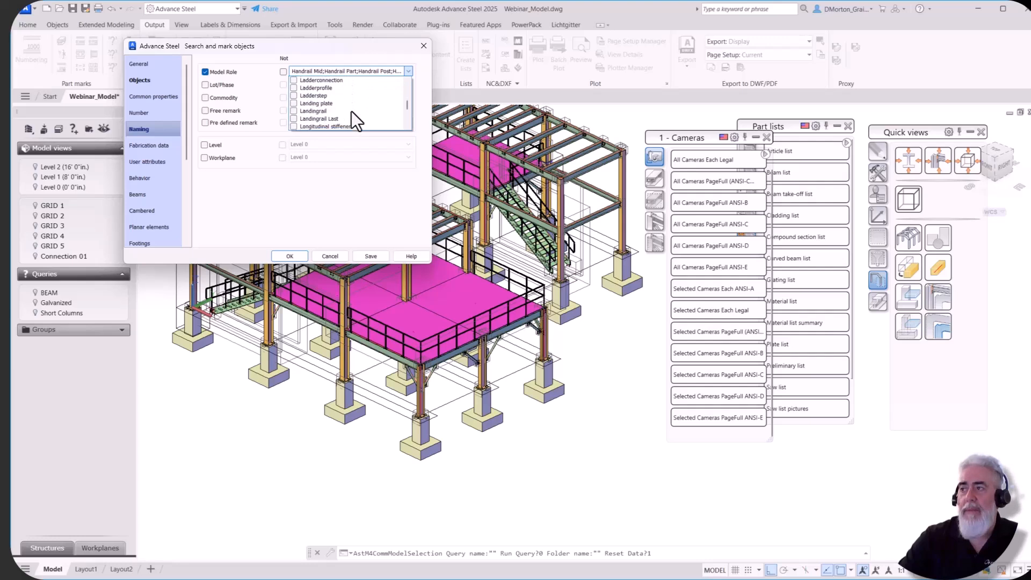
scroll(351, 111, "down", 8)
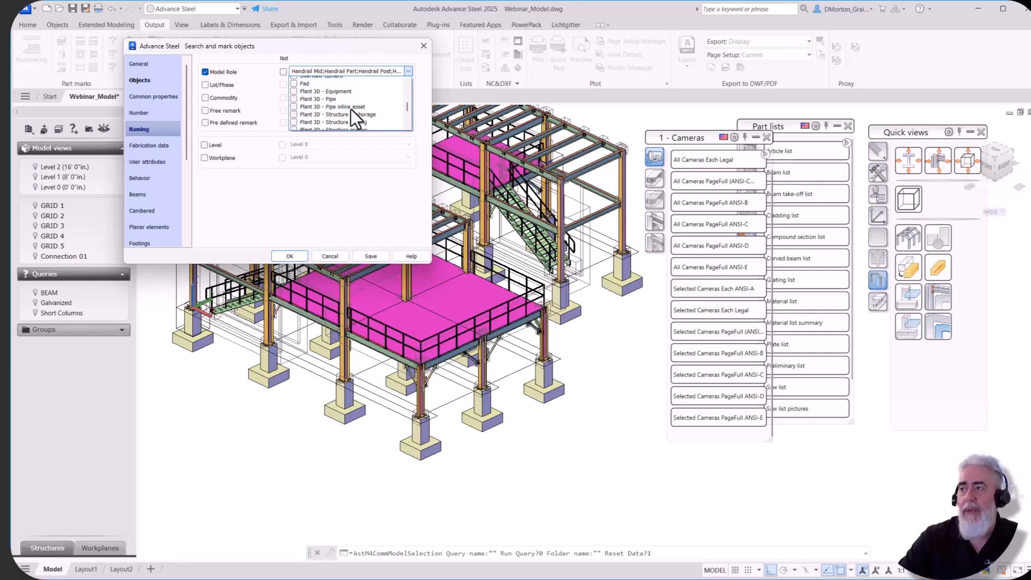
scroll(350, 108, "down", 8)
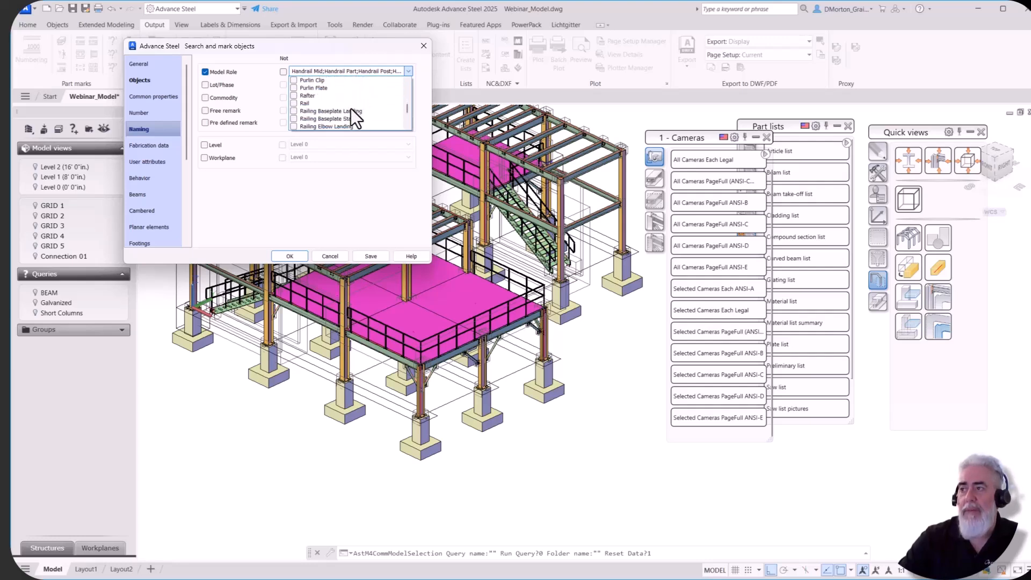
left_click(294, 111)
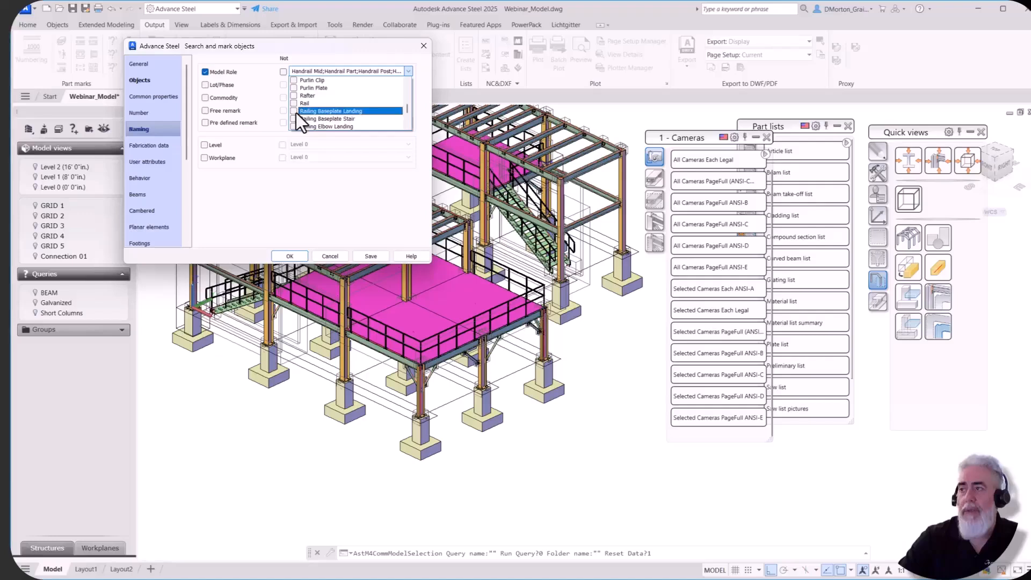
left_click(294, 126)
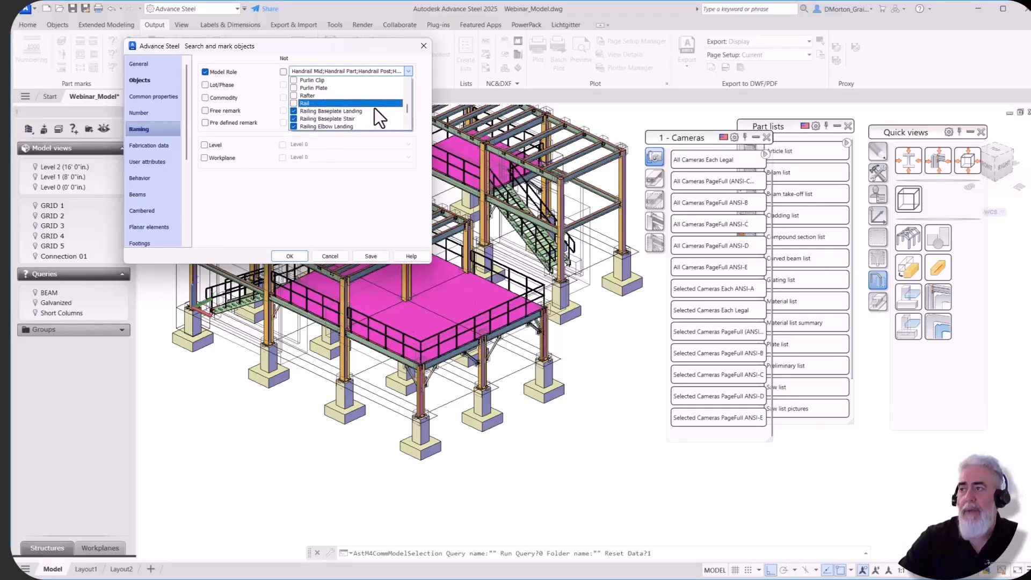
scroll(374, 108, "down", 2)
left_click(295, 88)
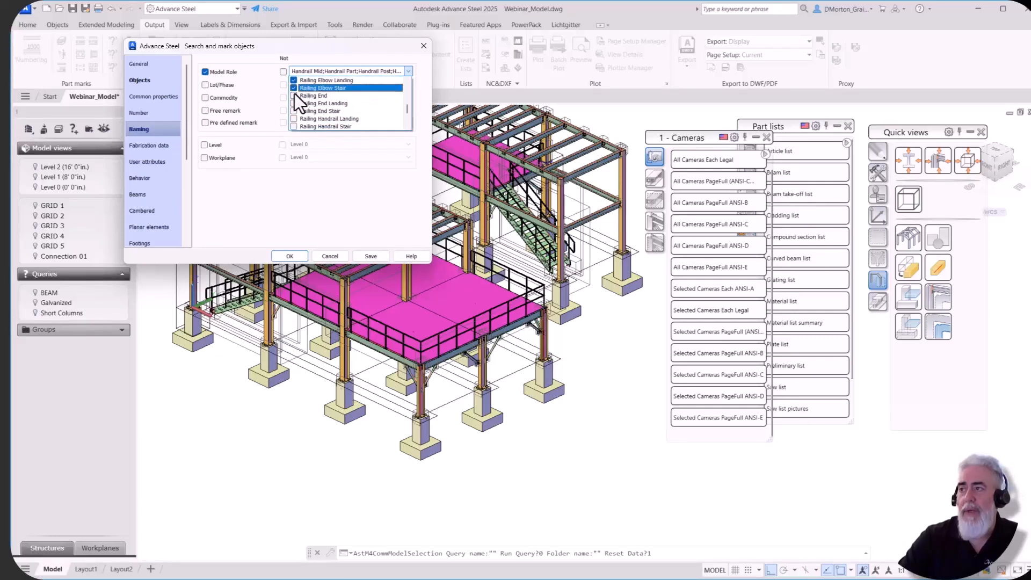
left_click(294, 95)
left_click(292, 103)
left_click(293, 111)
left_click(294, 118)
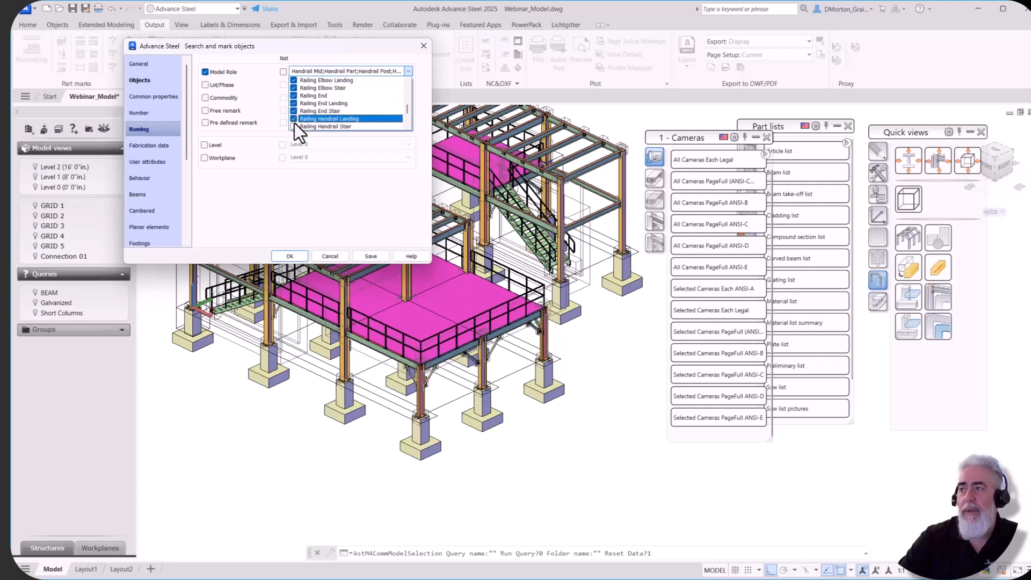
left_click(294, 126)
- Add the Railing Kickprofile, Railing Kneerail and Railing Picket landing and stair roles, plus Railing Kneerail Last, to the model role filter
scroll(327, 112, "down", 2)
left_click(294, 88)
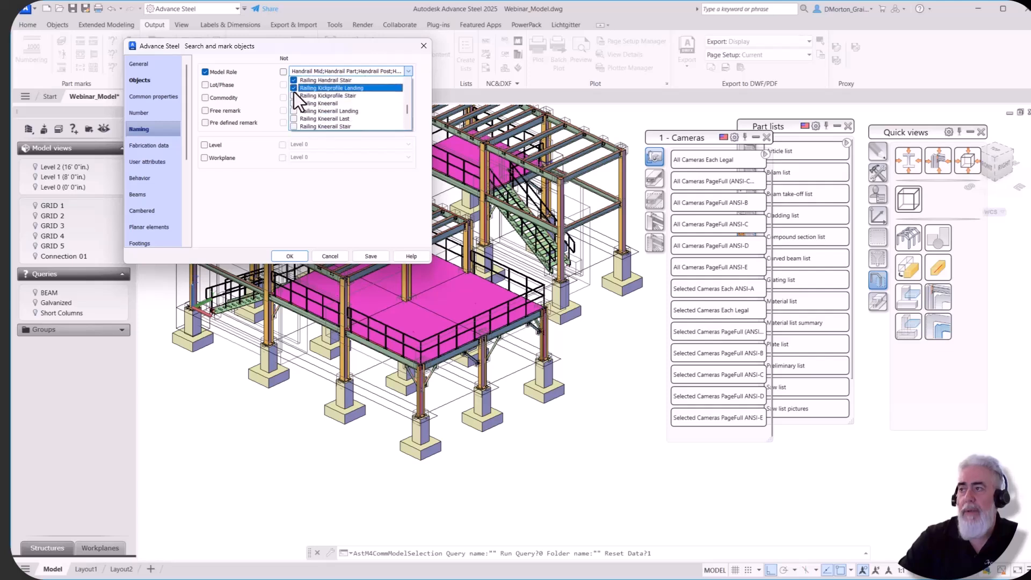
left_click(294, 96)
left_click(294, 111)
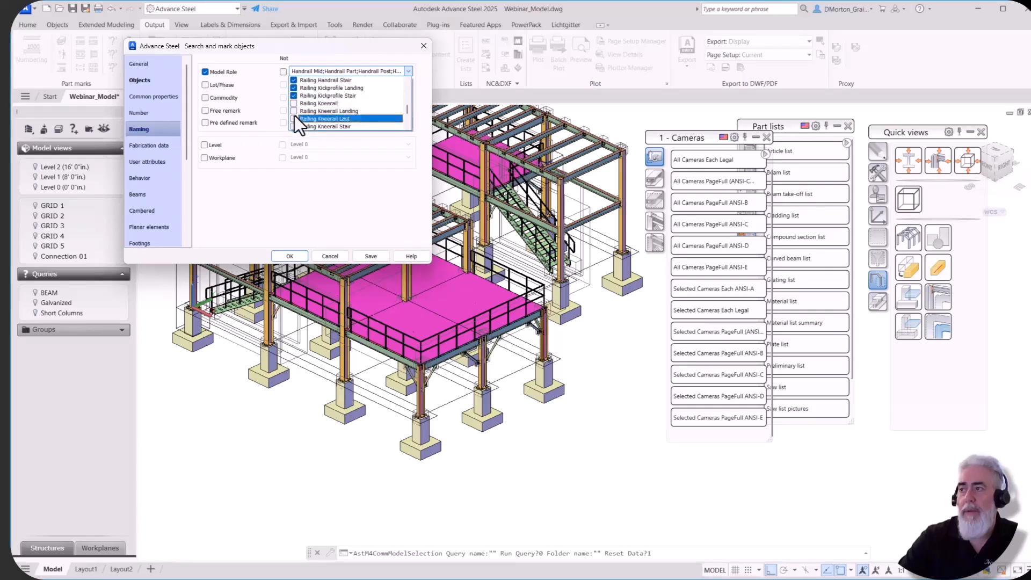
left_click(296, 119)
left_click(295, 126)
scroll(359, 117, "down", 2)
left_click(295, 88)
left_click(294, 96)
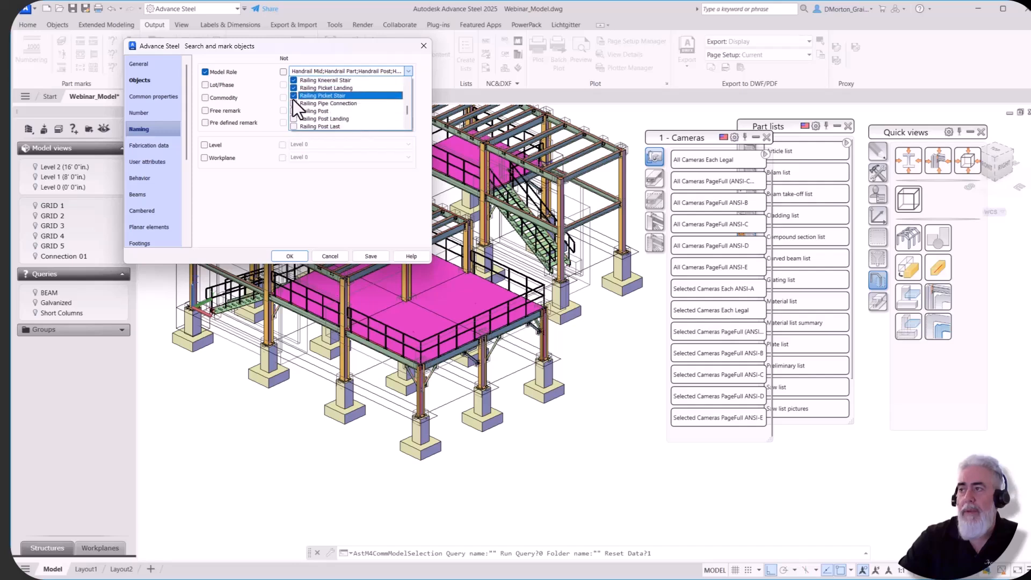
- Complete the model role filter with Railing Pipe Connection, Railing Post, Railing Post Landing, Railing Post Last and Railing Post Stair
left_click(292, 103)
left_click(293, 111)
left_click(293, 118)
left_click(294, 126)
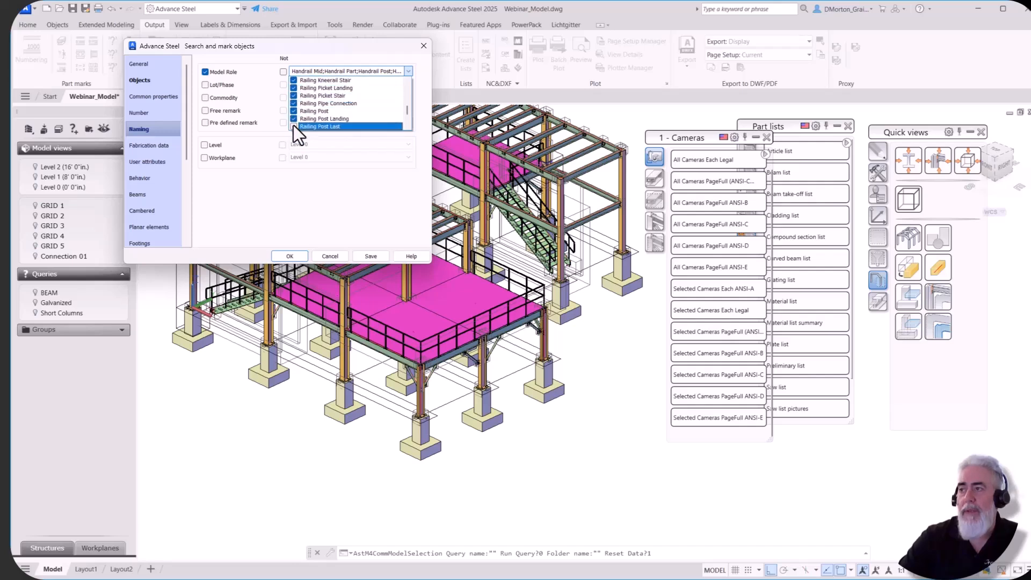
scroll(327, 114, "down", 2)
left_click(294, 88)
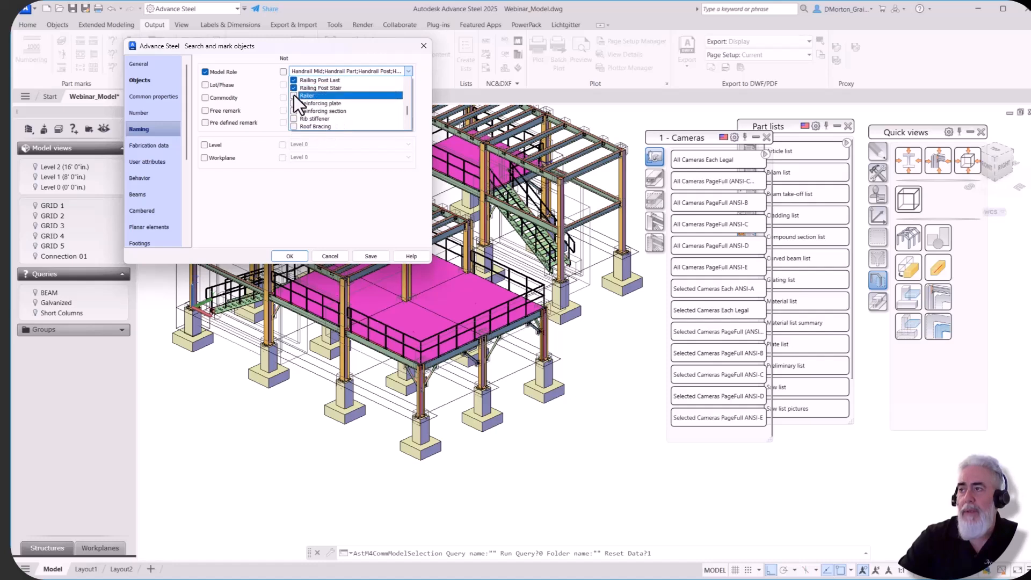
scroll(344, 105, "up", 3)
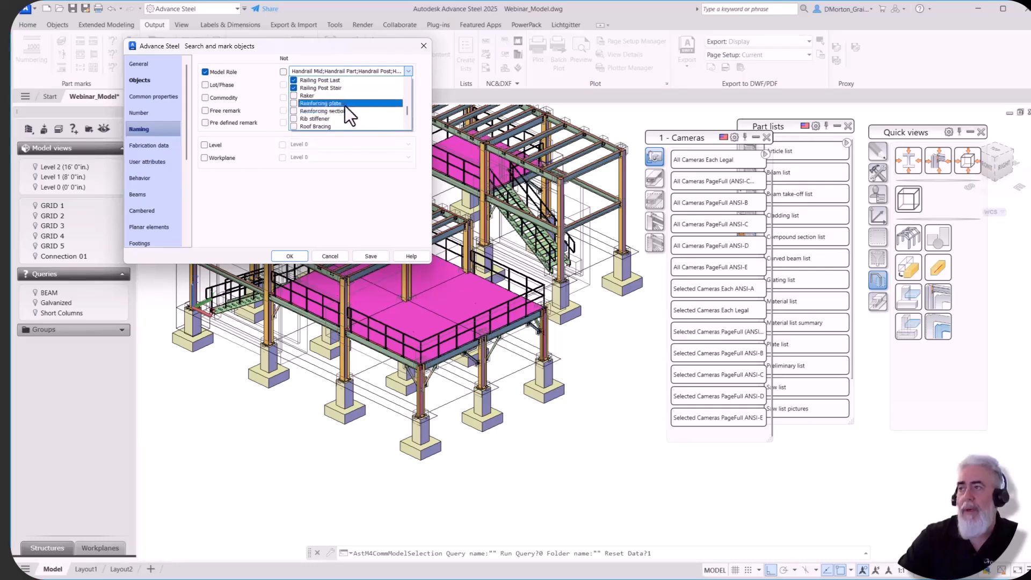
scroll(345, 105, "down", 2)
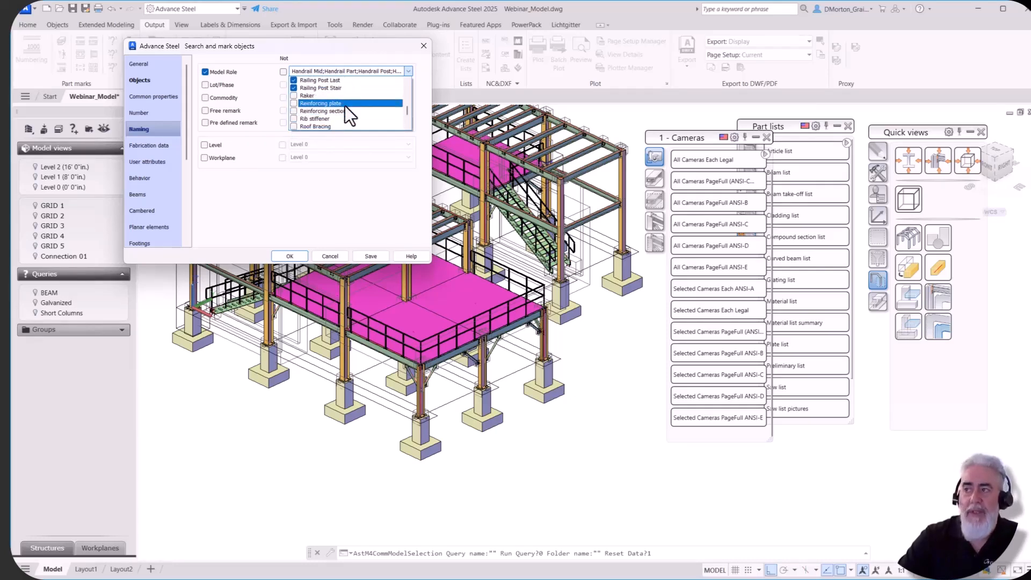
scroll(344, 105, "up", 2)
left_click(358, 204)
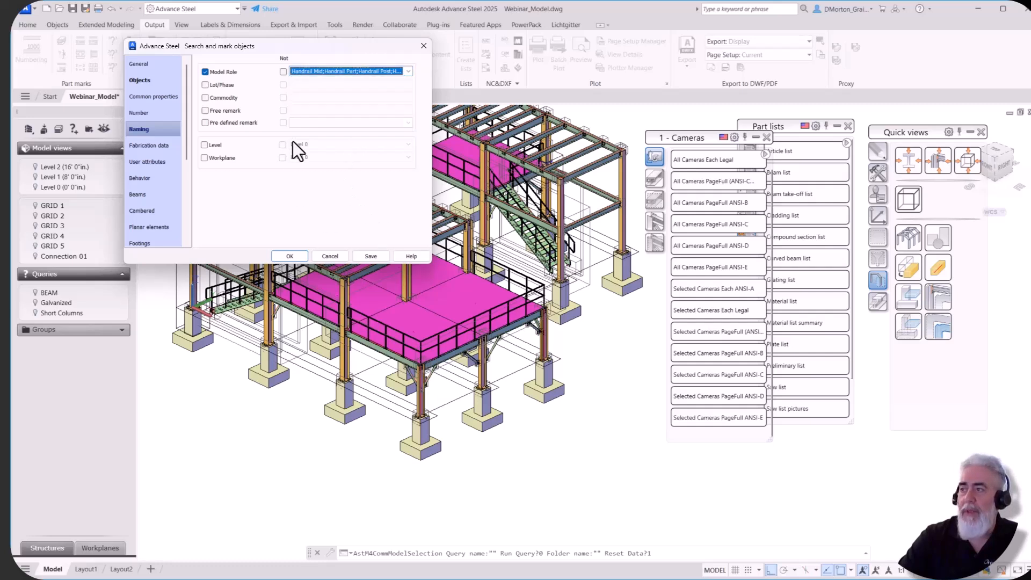
- Save the query as Handrail and run the search
left_click(368, 253)
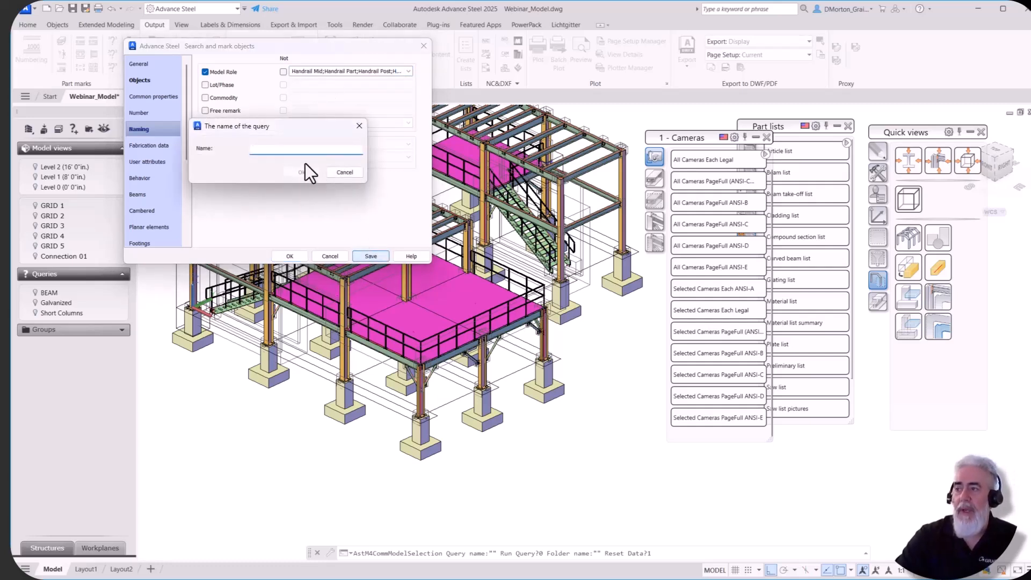
type("Handrail")
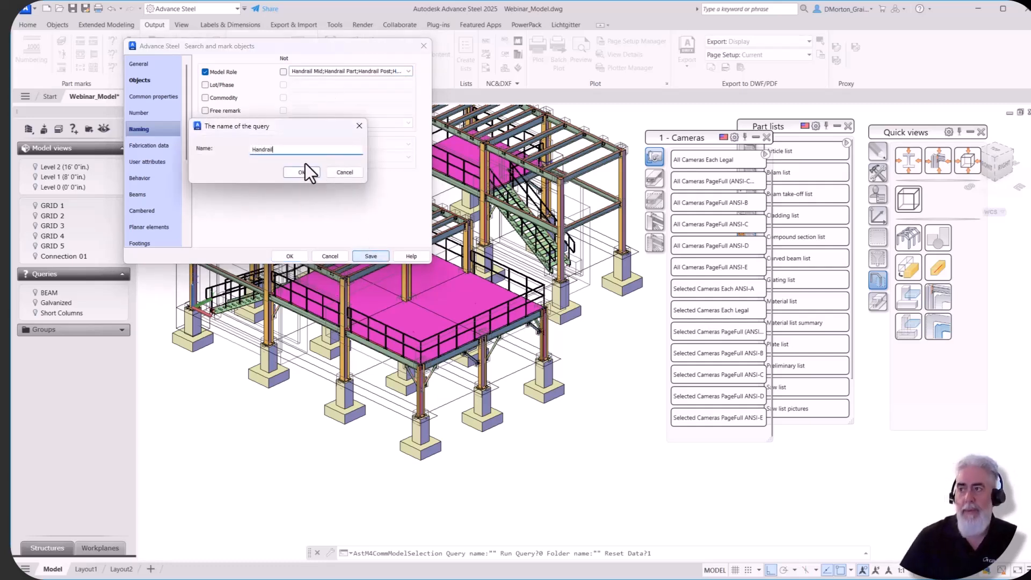
left_click(301, 172)
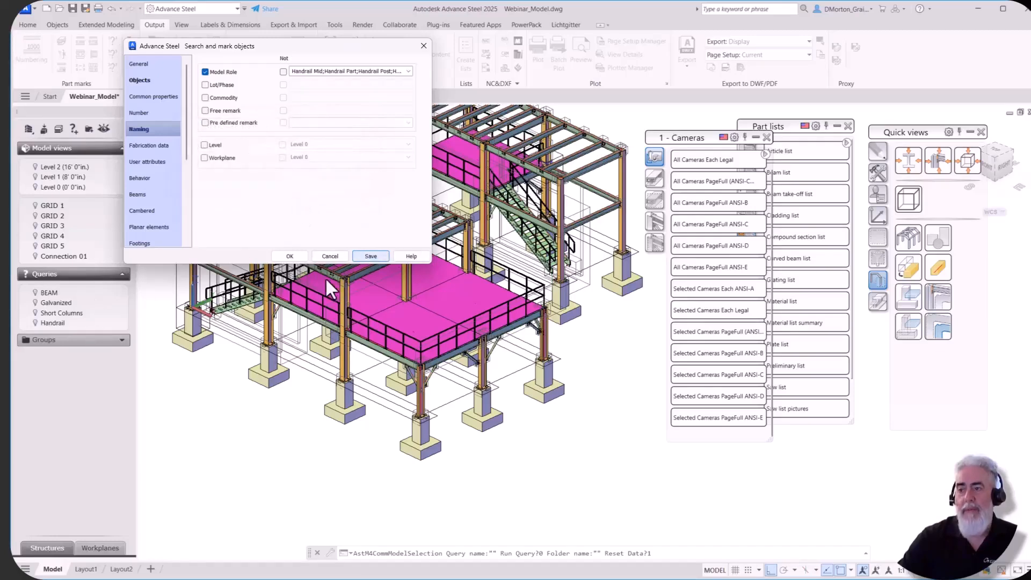
left_click(290, 257)
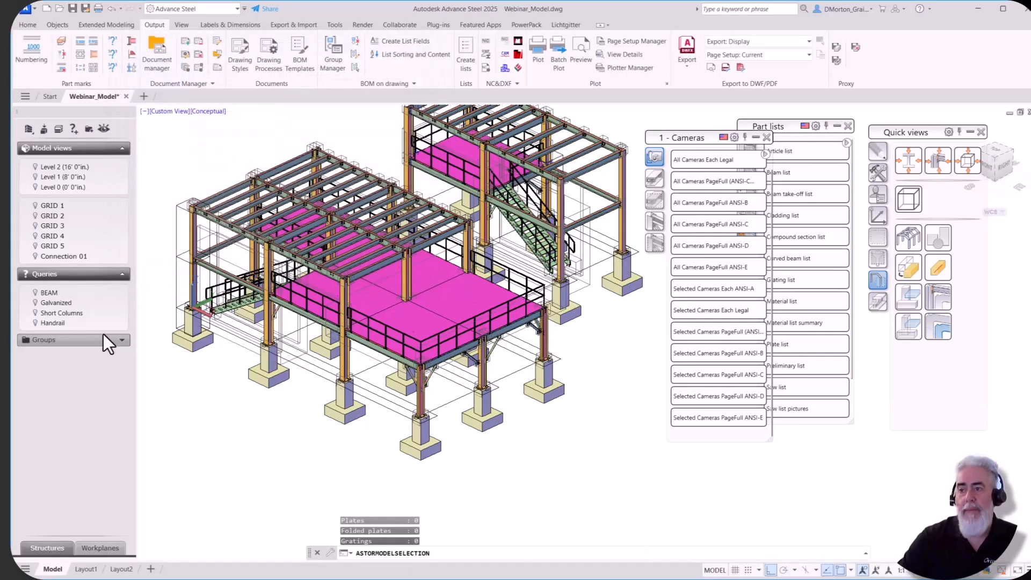
- Isolate the handrails in the model with the Handrail query and restore the full model, repeating the toggle twice
left_click(36, 322)
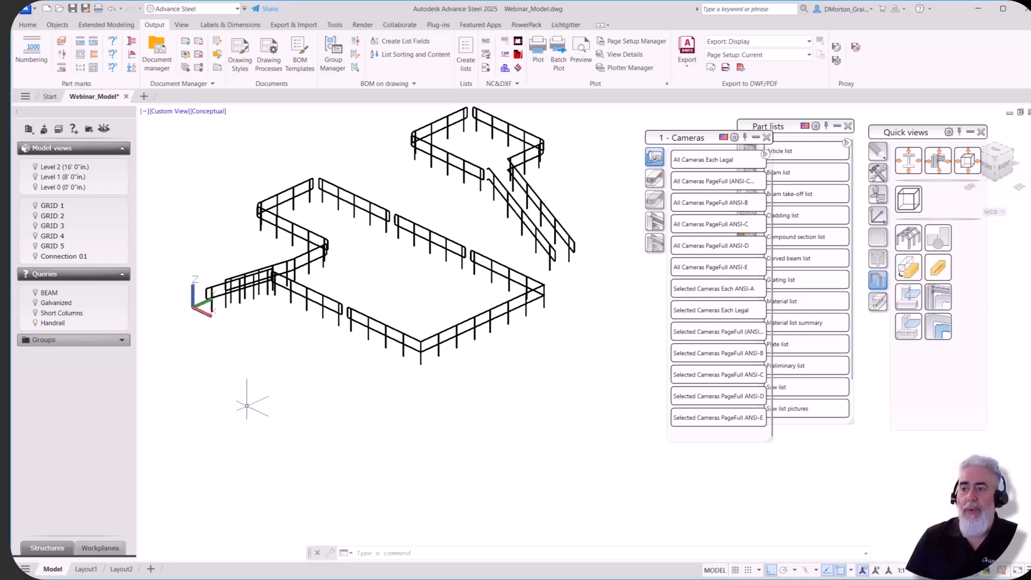
left_click(35, 323)
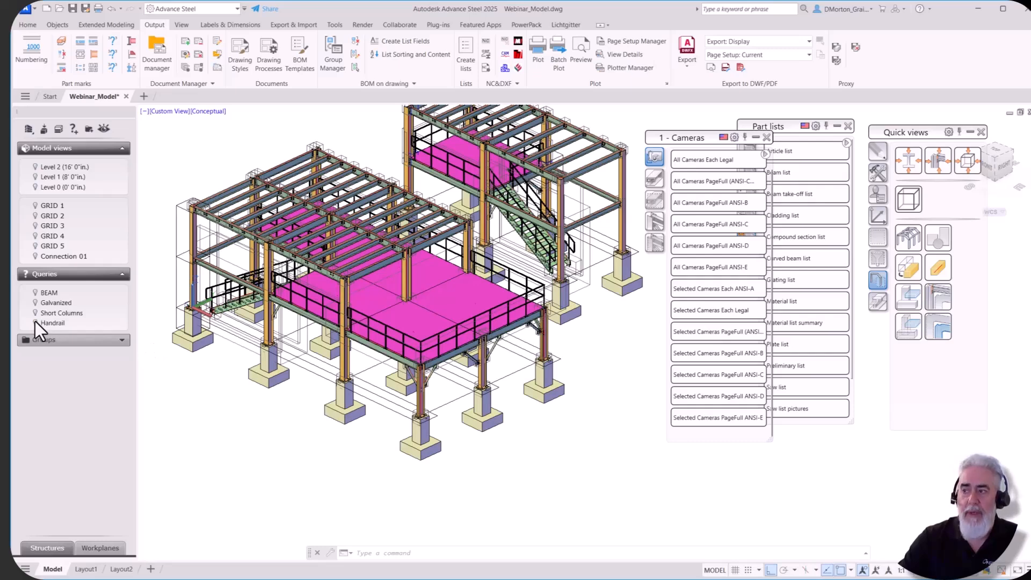
left_click(34, 321)
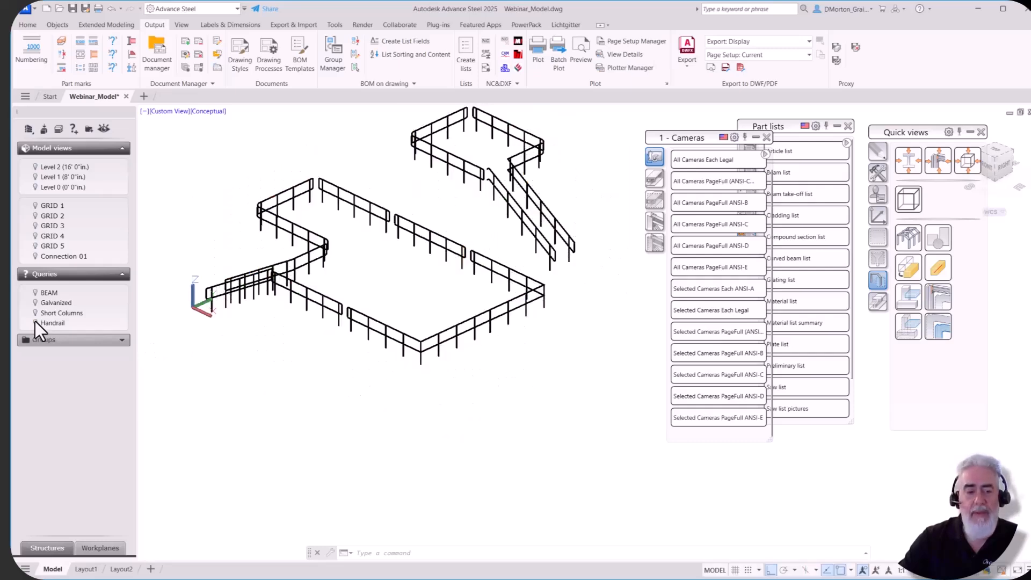
left_click(34, 321)
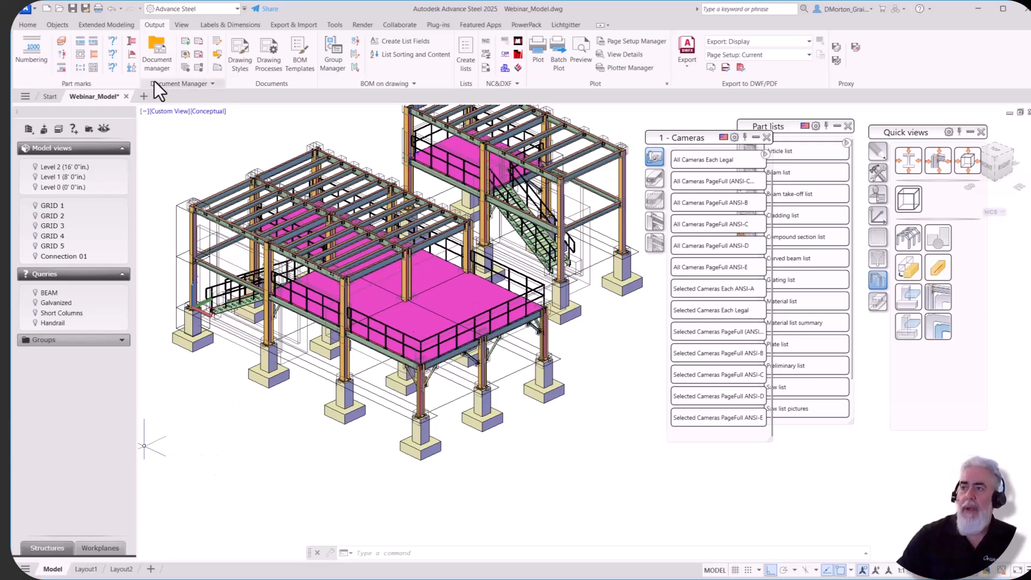
- Review the up-to-date detail drawings listed in the Document Manager and close it
left_click(165, 66)
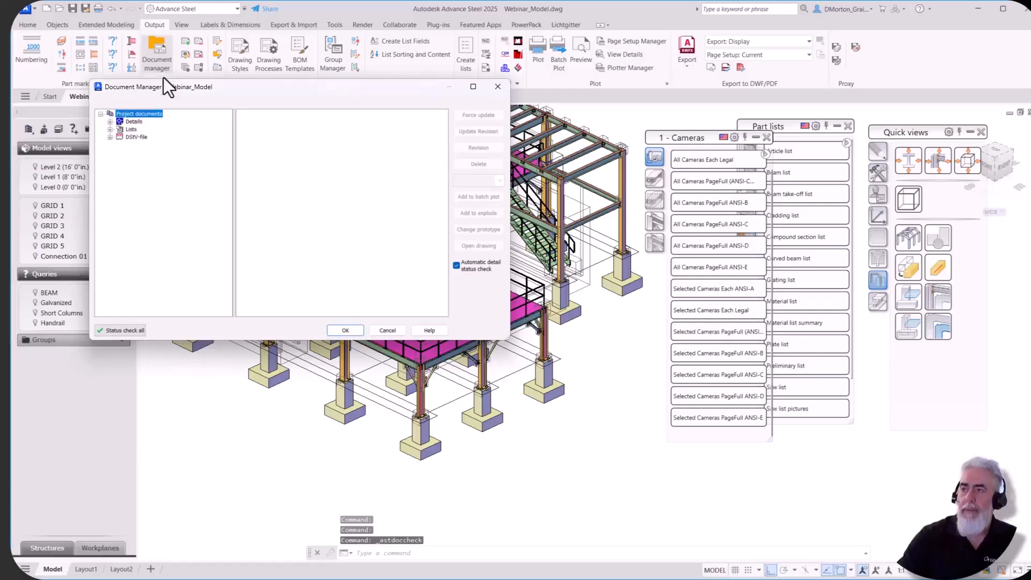
left_click(112, 122)
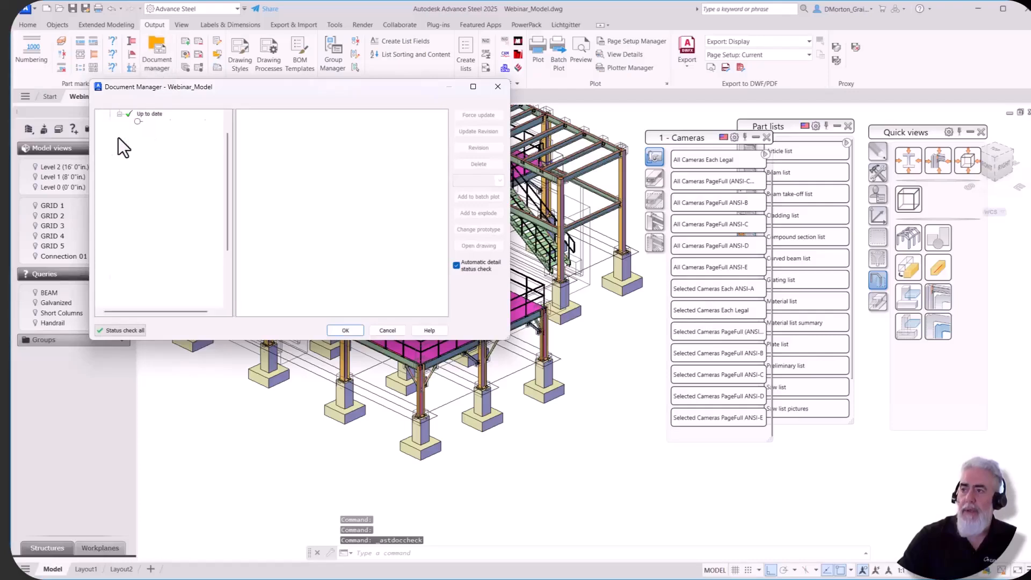
left_click(118, 138)
scroll(186, 256, "down", 5)
scroll(184, 257, "down", 1)
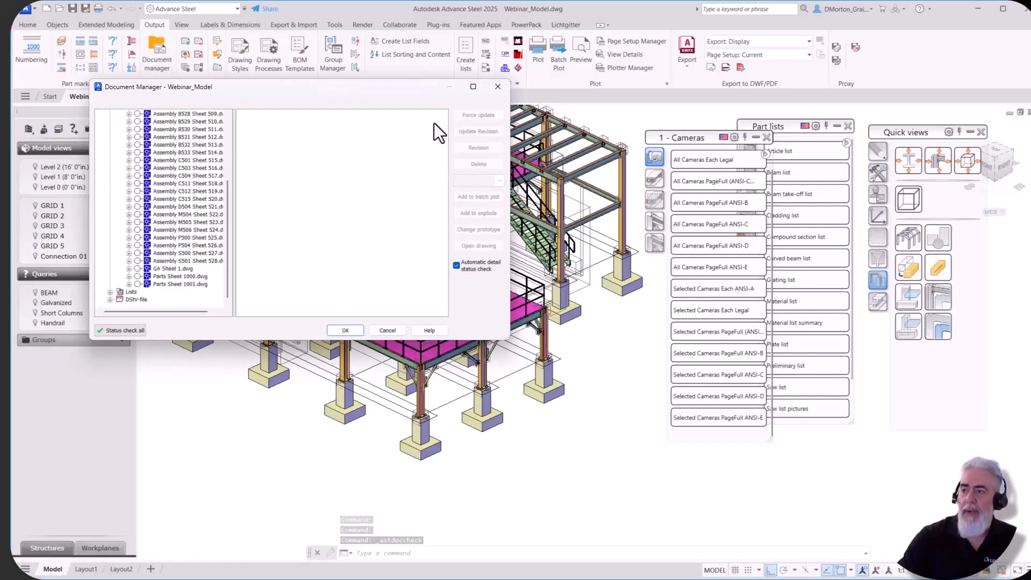
left_click(498, 86)
scroll(444, 300, "down", 2)
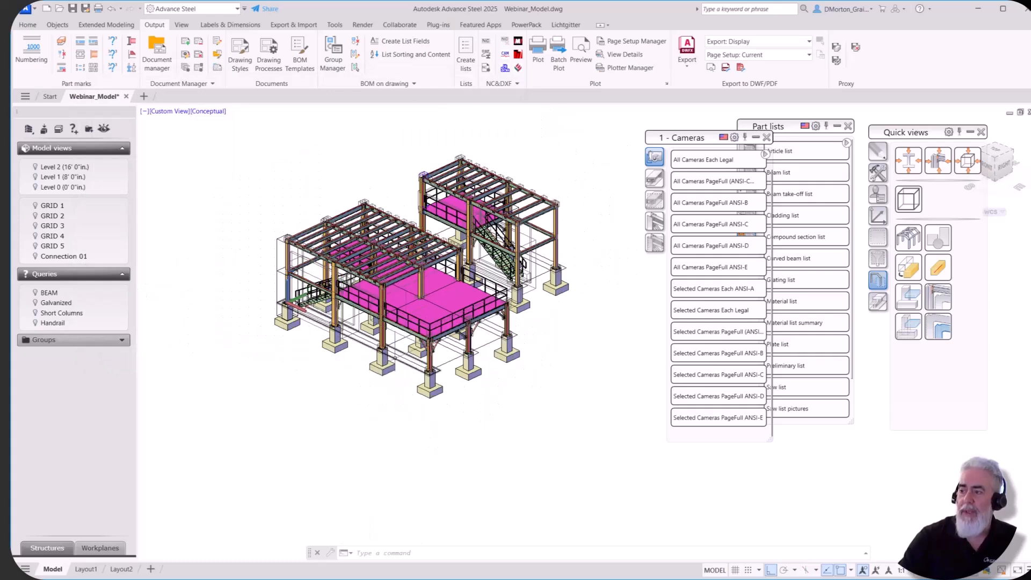
scroll(330, 369, "down", 2)
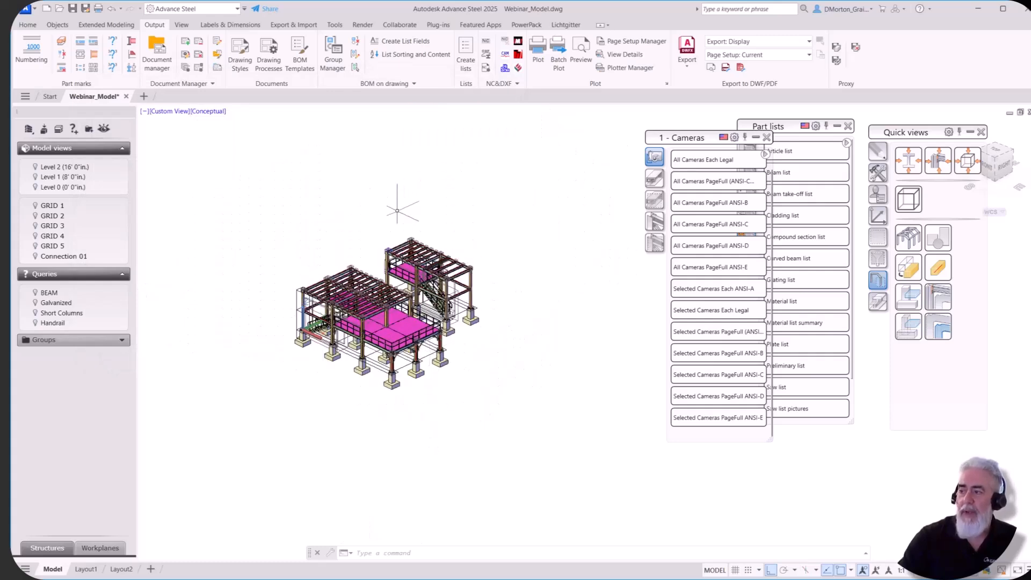
scroll(456, 249, "up", 3)
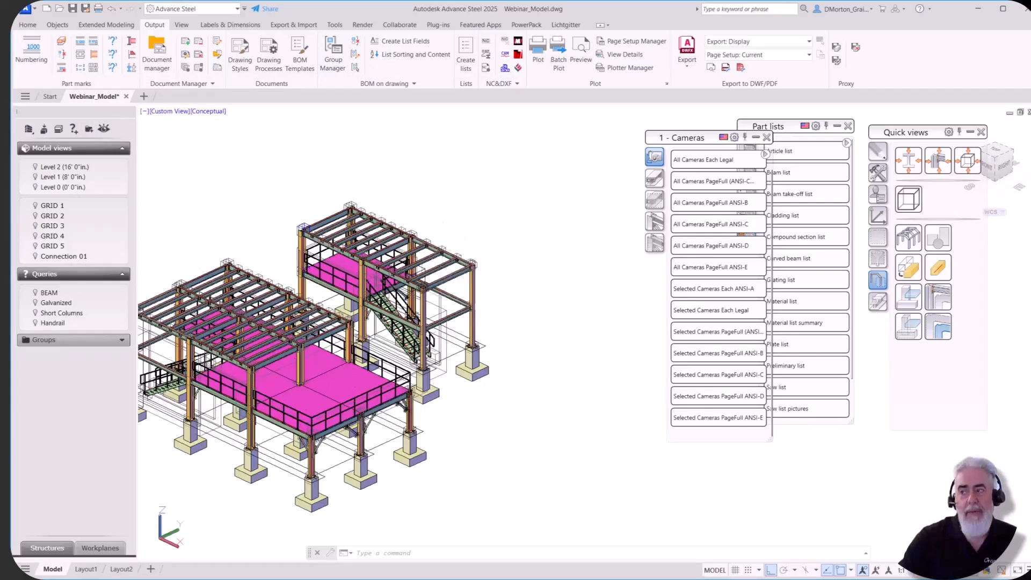
scroll(429, 279, "down", 2)
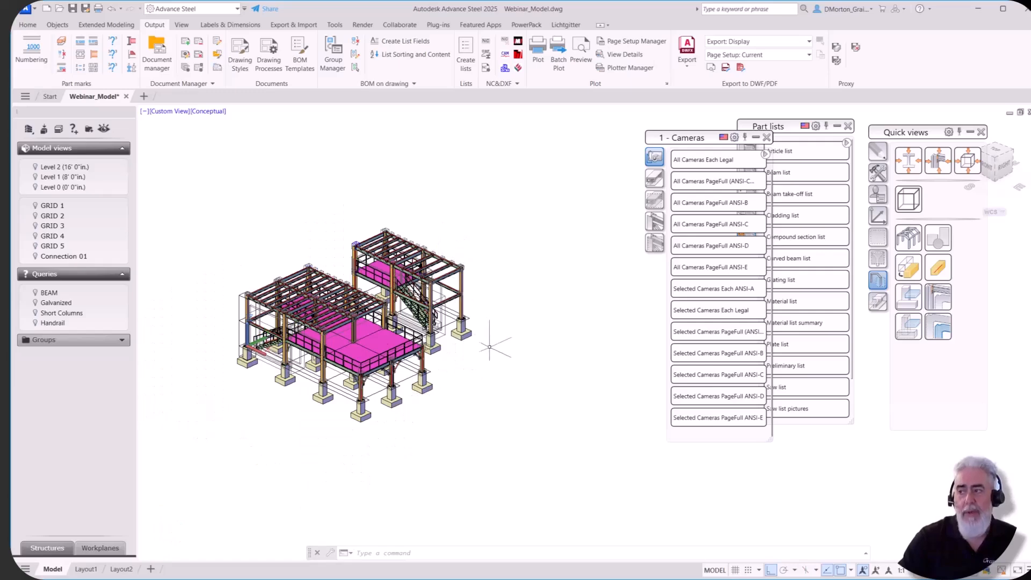
middle_click_drag(490, 341, 413, 354, "shift")
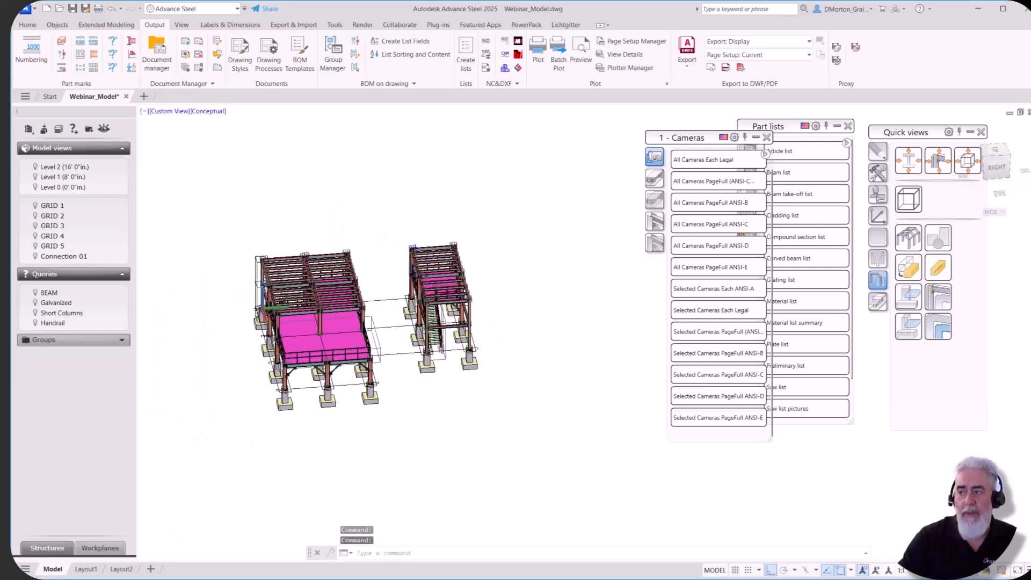
middle_click_drag(402, 414, 461, 418, "shift")
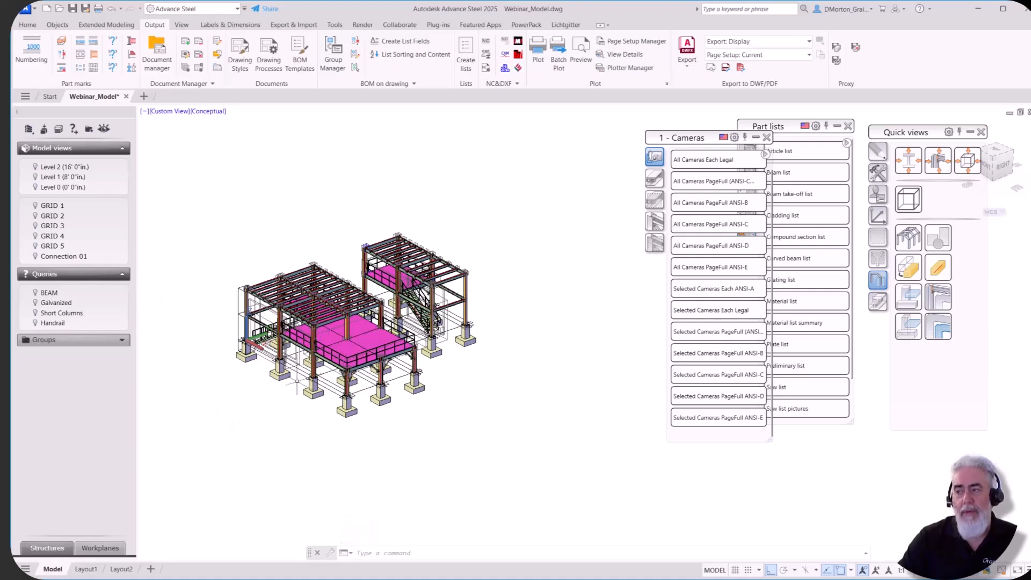
- Create a new Project Explorer query that searches for steel beam objects
right_click(40, 277)
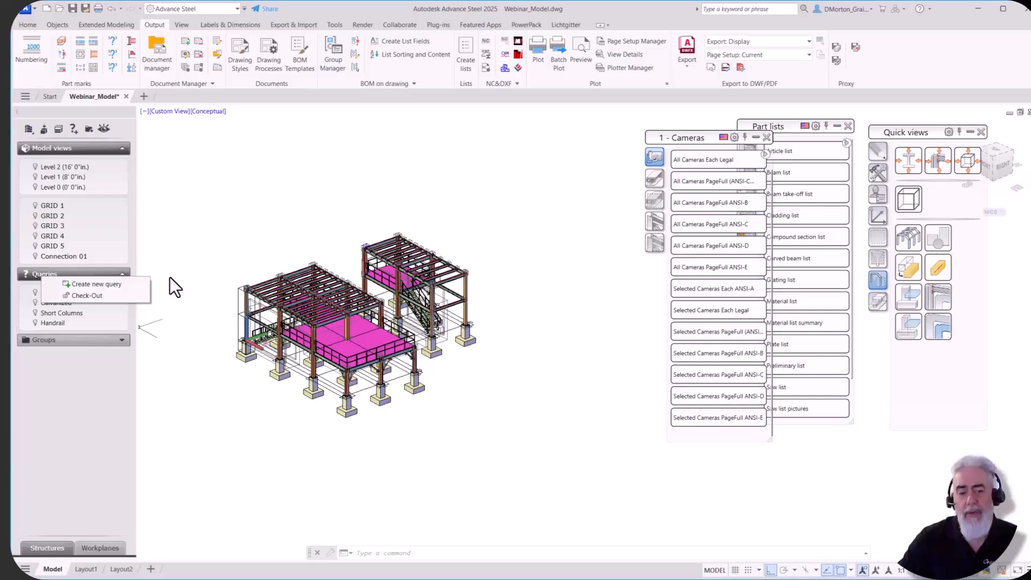
left_click(65, 283)
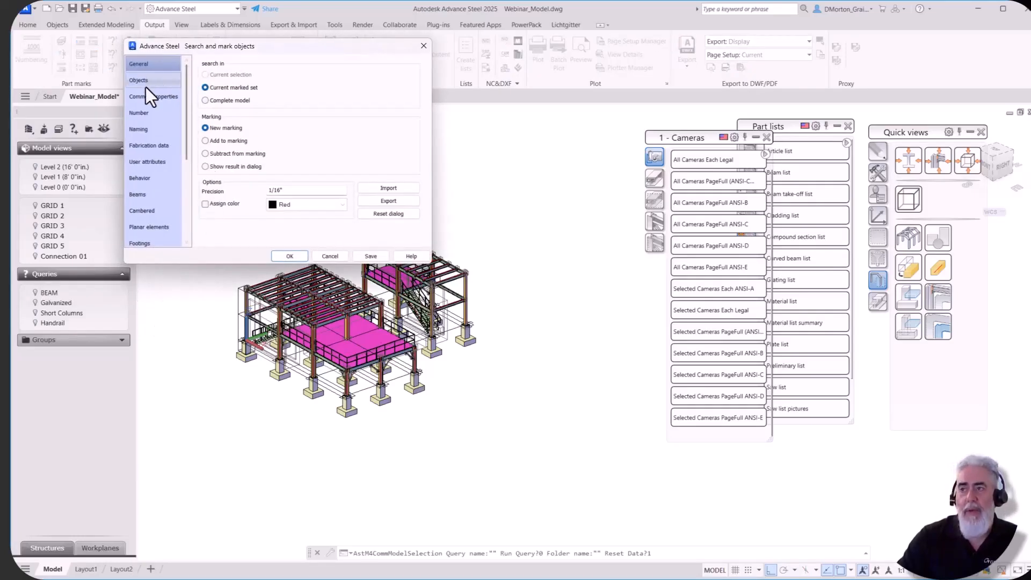
left_click(140, 79)
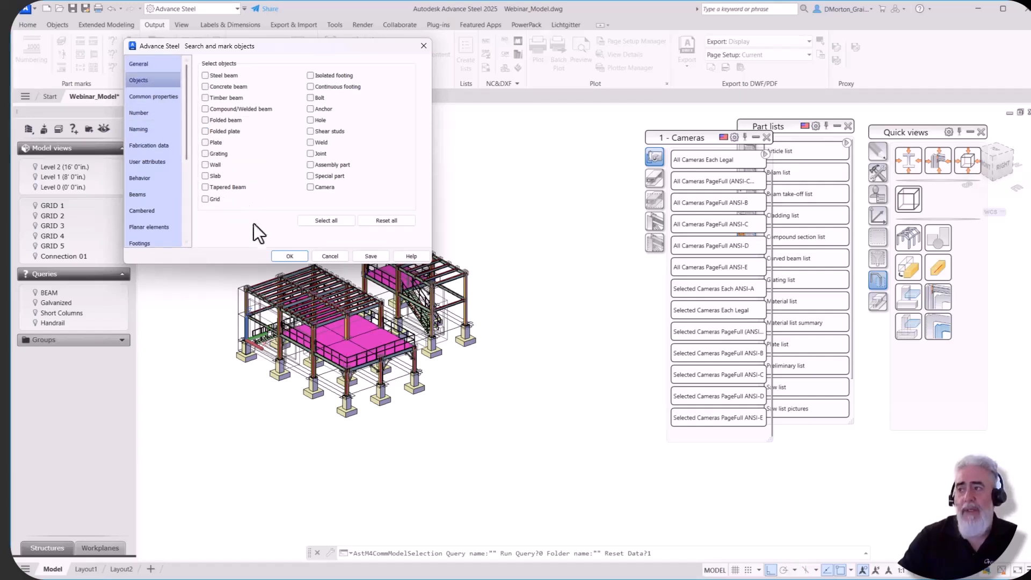
left_click(204, 76)
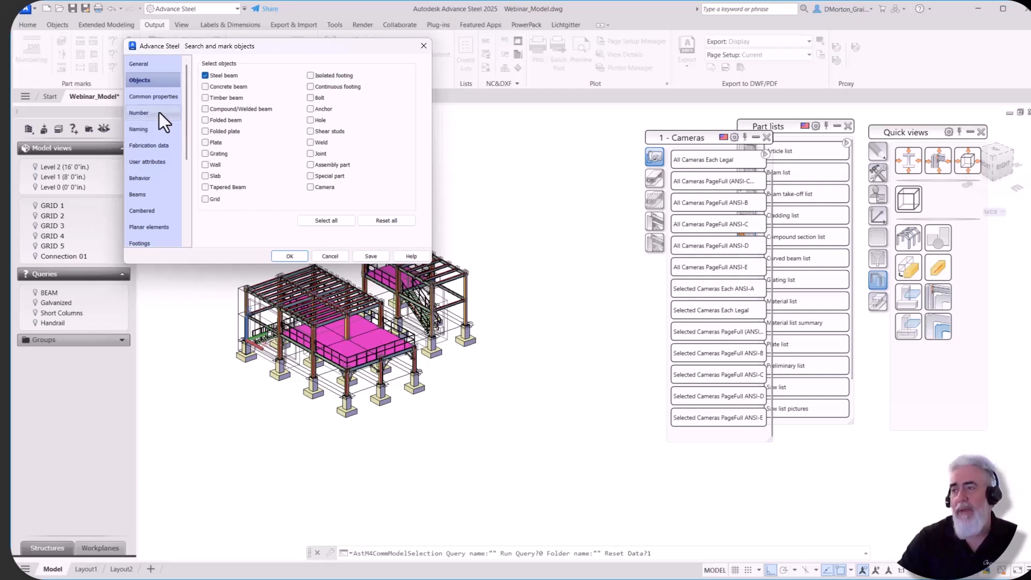
- Restrict the query's numbering criteria to single parts only
left_click(146, 98)
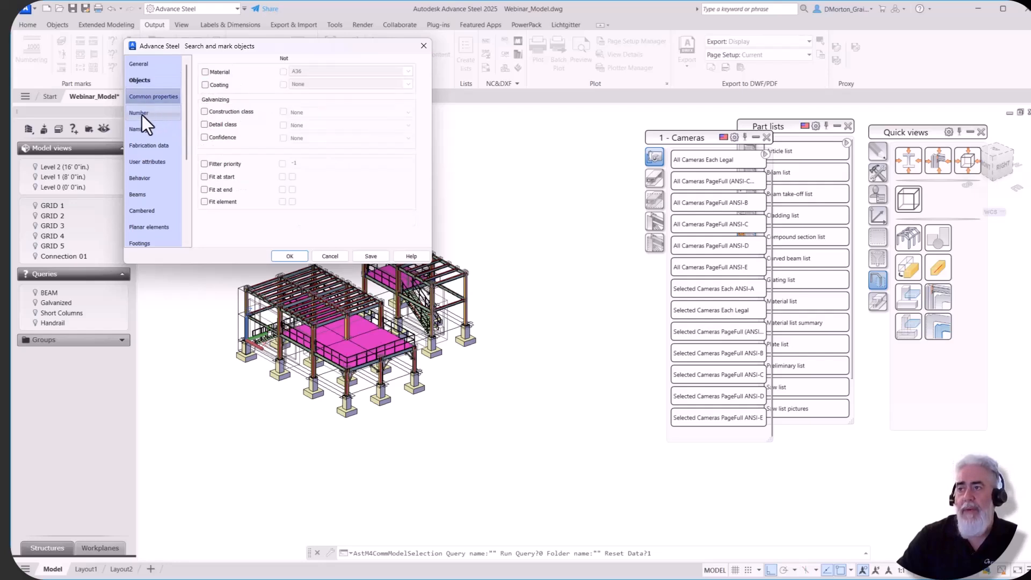
left_click(142, 115)
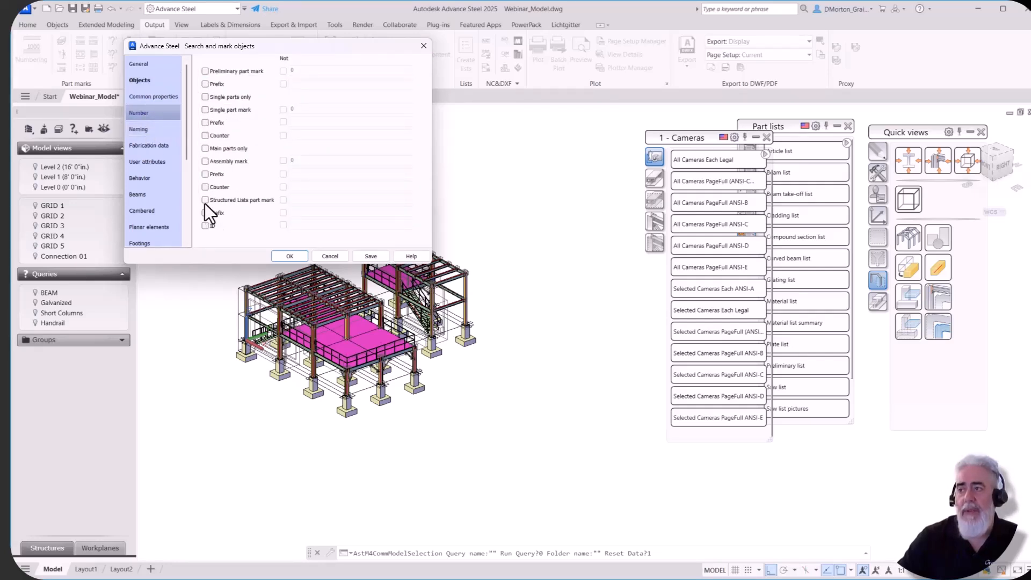
left_click(146, 105)
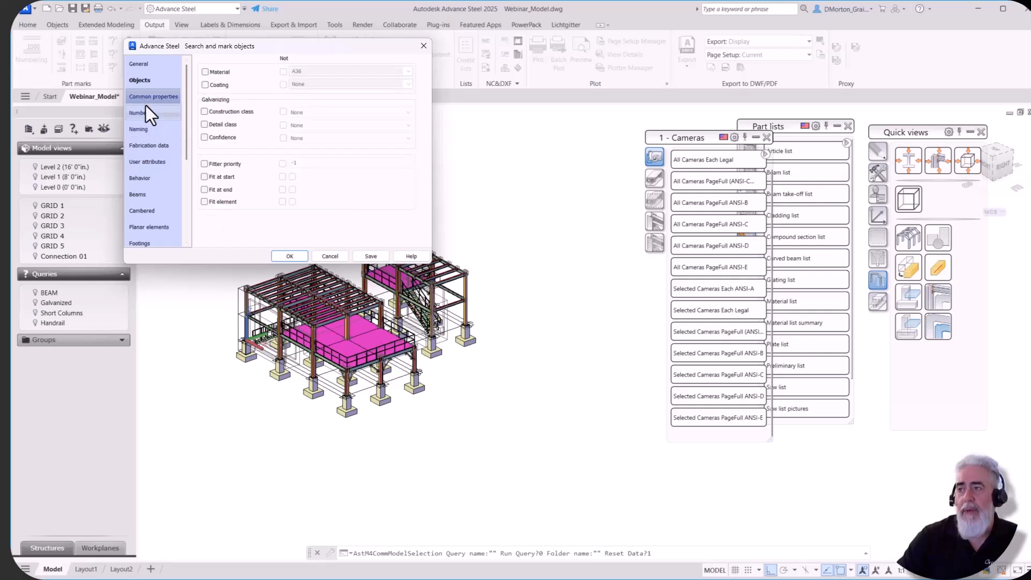
left_click(143, 116)
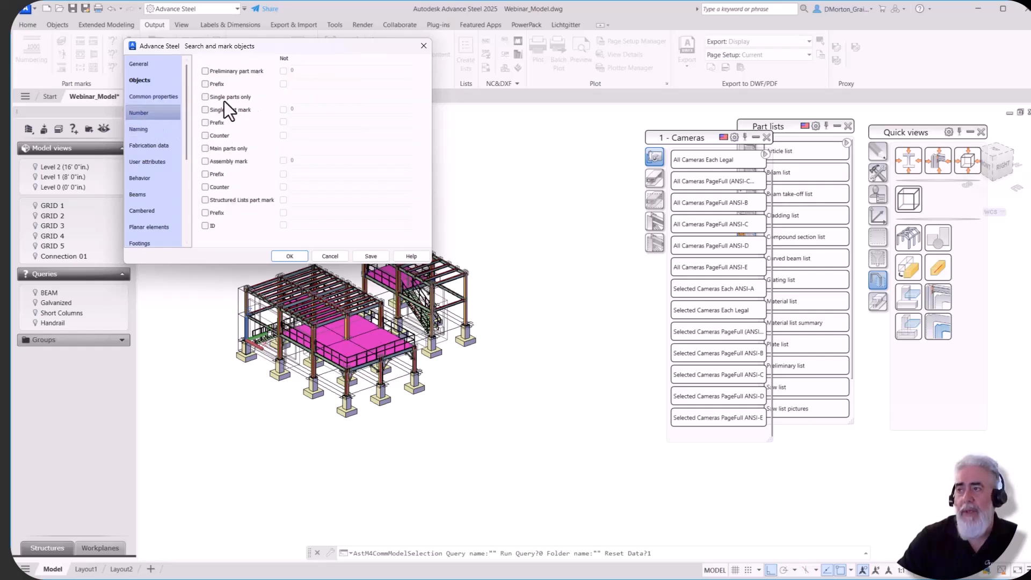
left_click(203, 98)
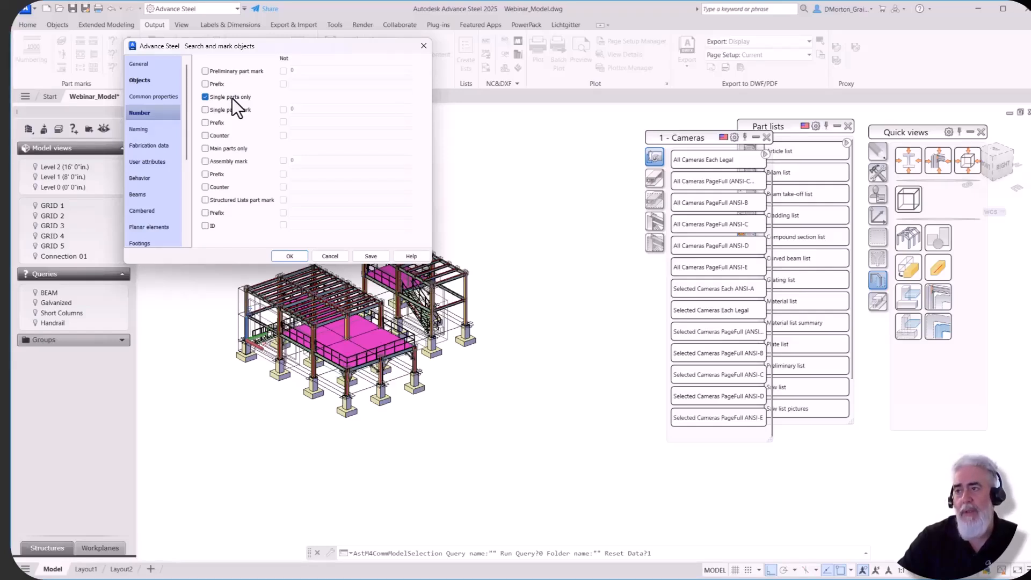
- Add the behavior criterion Has Single Part drawing to the query, negated with Not
left_click(160, 126)
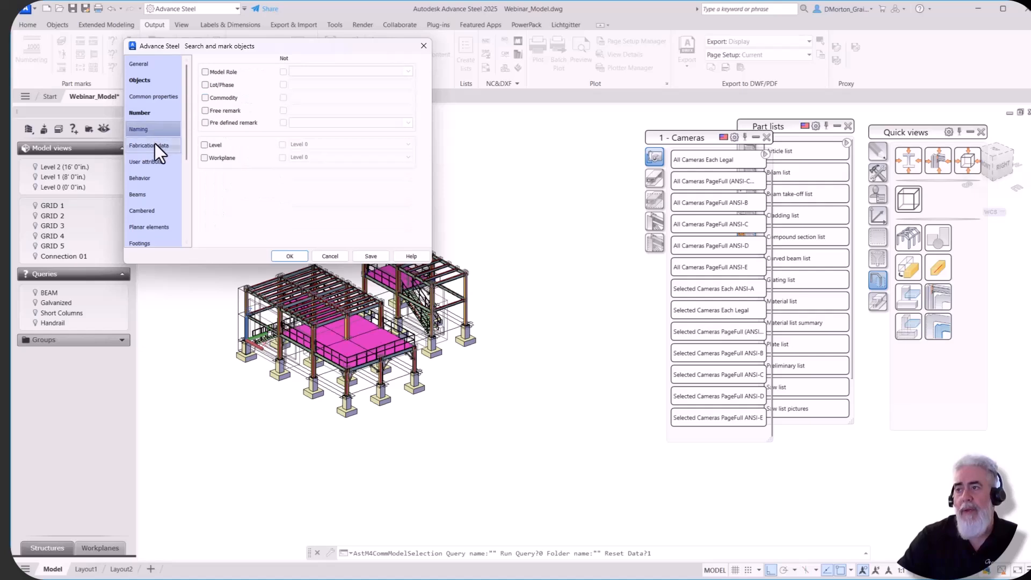
left_click(154, 143)
left_click(158, 162)
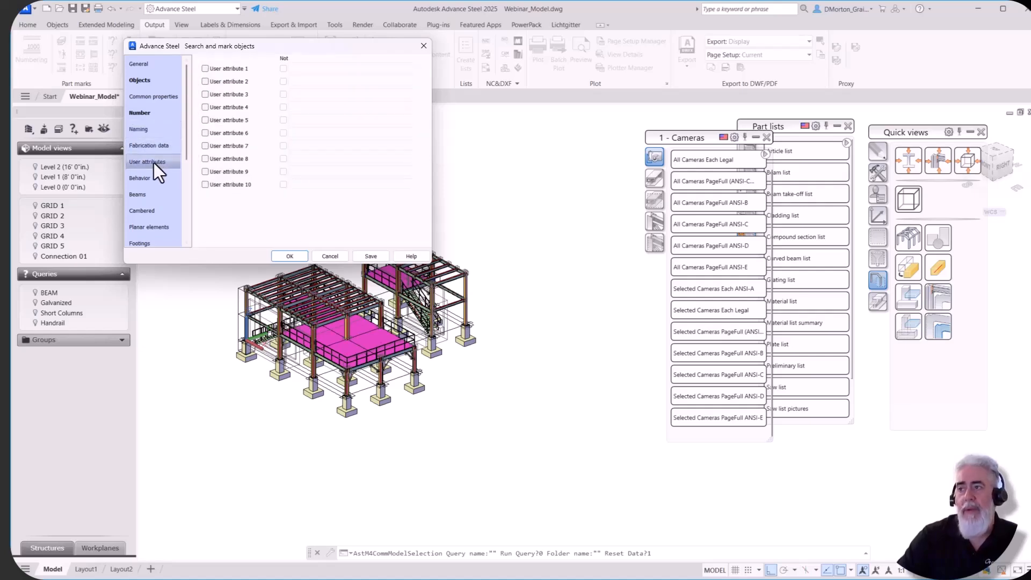
left_click(143, 179)
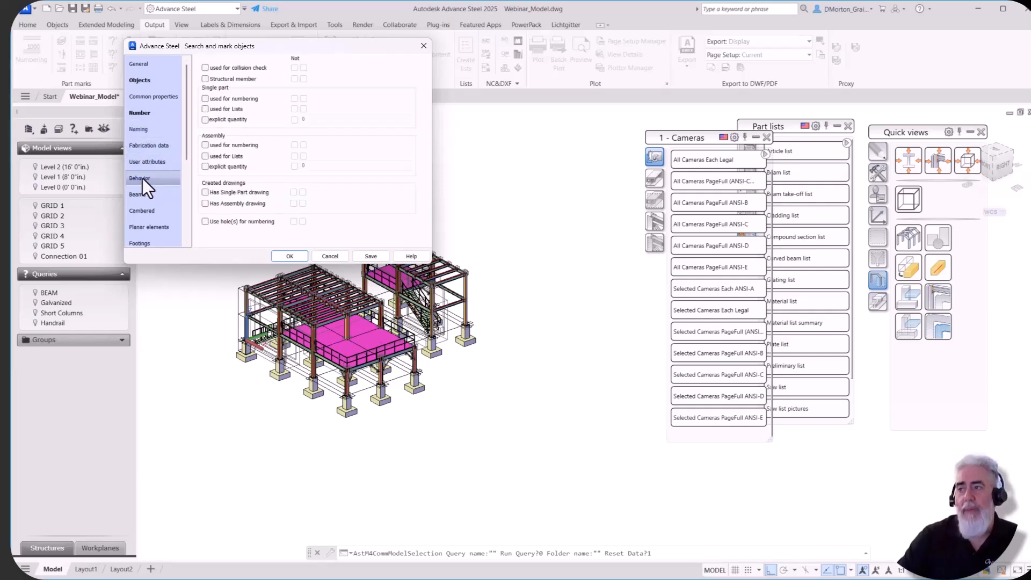
left_click(205, 192)
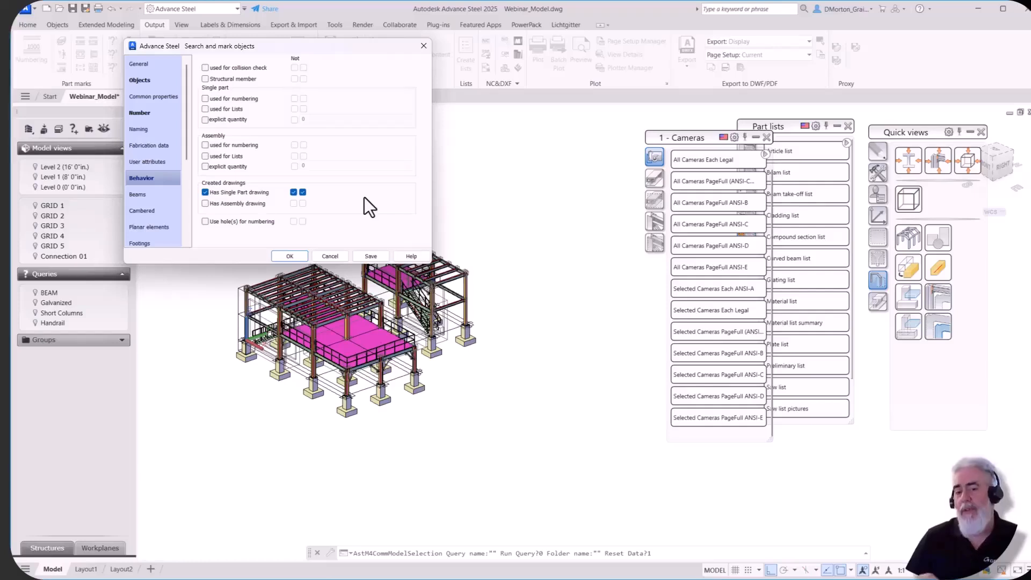
- Save the query as No SP Drawings and run the search
left_click(371, 255)
type("No")
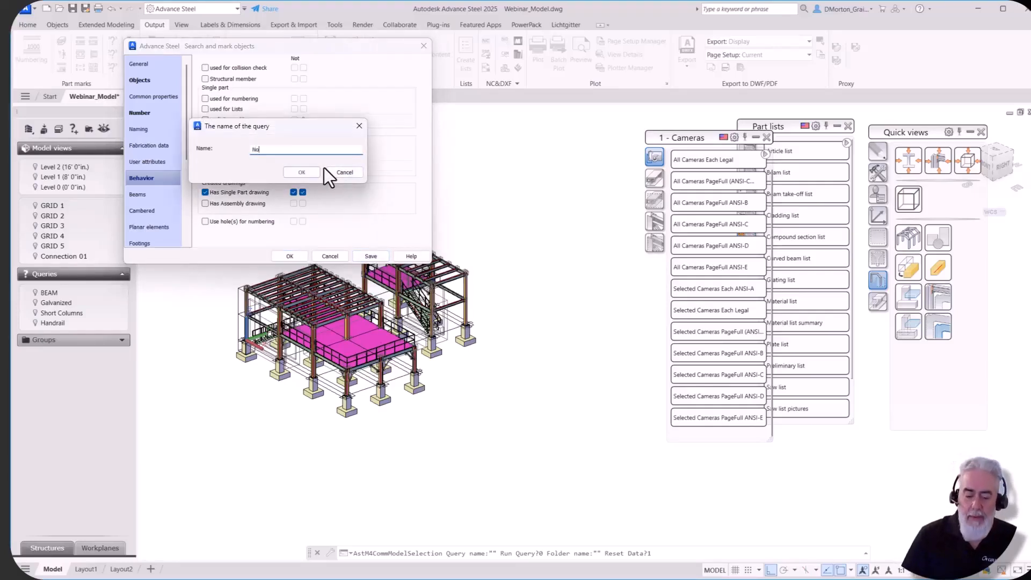
type(" SP Drawings")
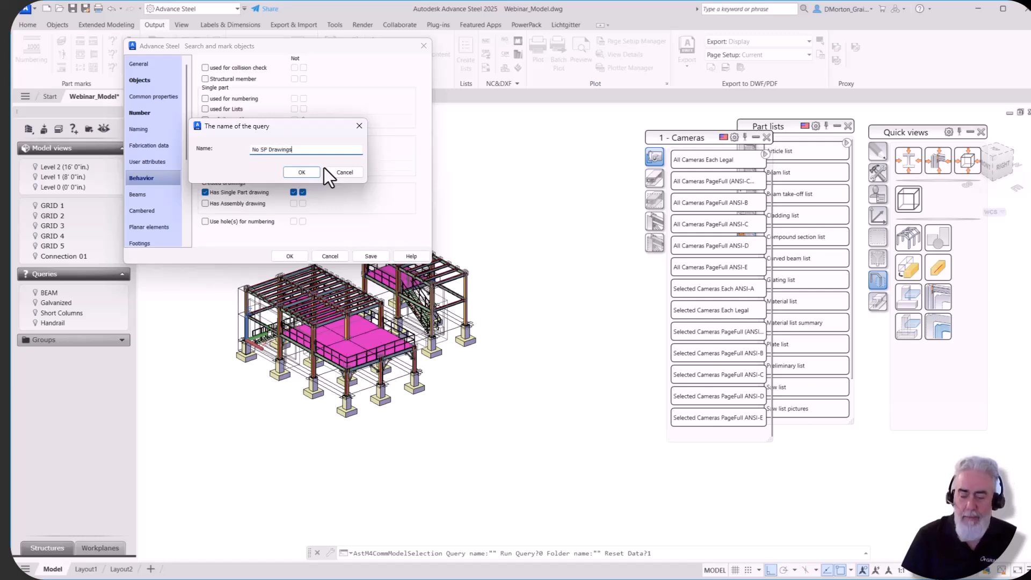
left_click(301, 172)
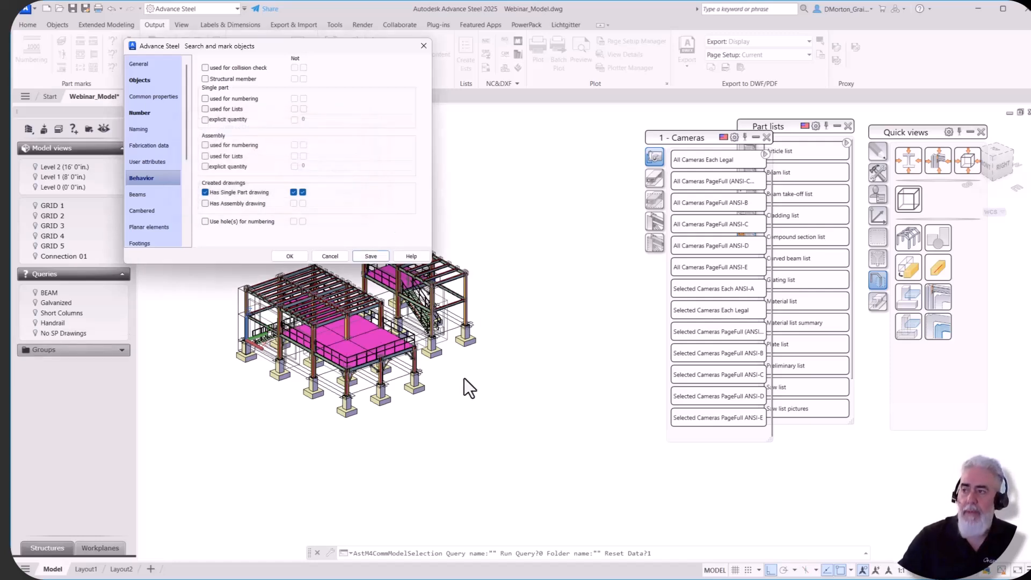
left_click(295, 255)
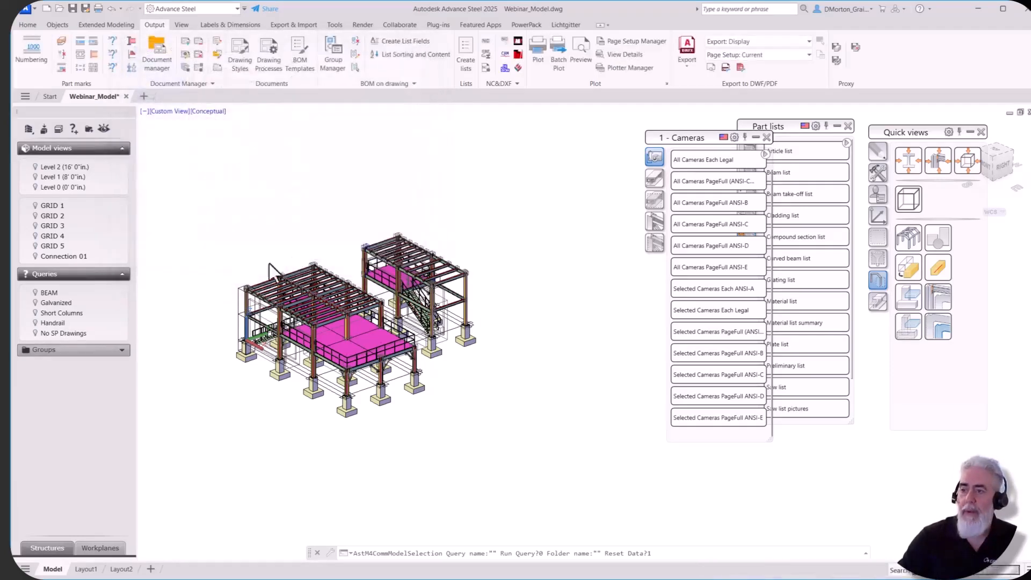
- Isolate the parts lacking single part drawings with the No SP Drawings query, inspect them up close, and restore the full model
left_click(33, 333)
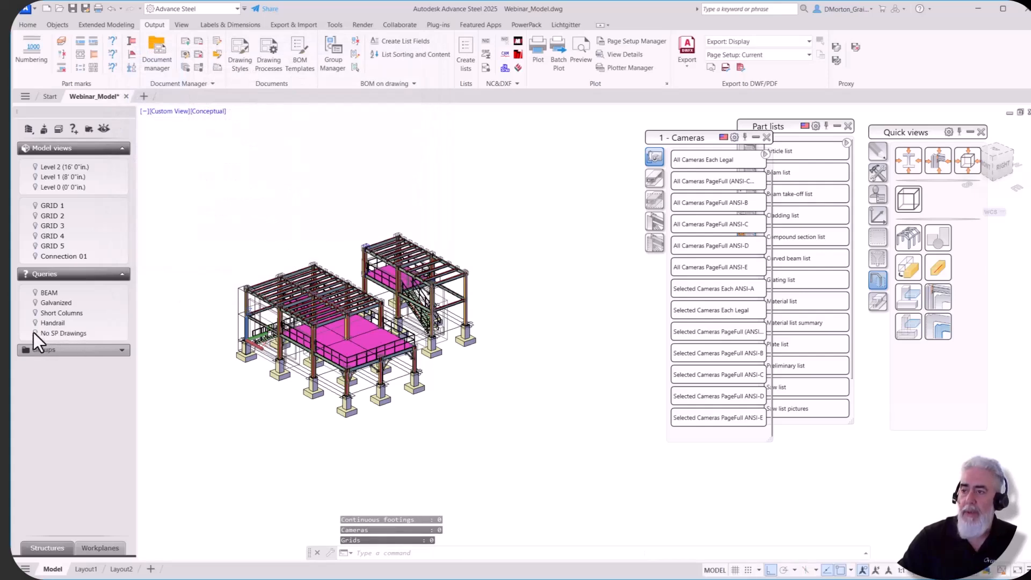
scroll(273, 341, "up", 6)
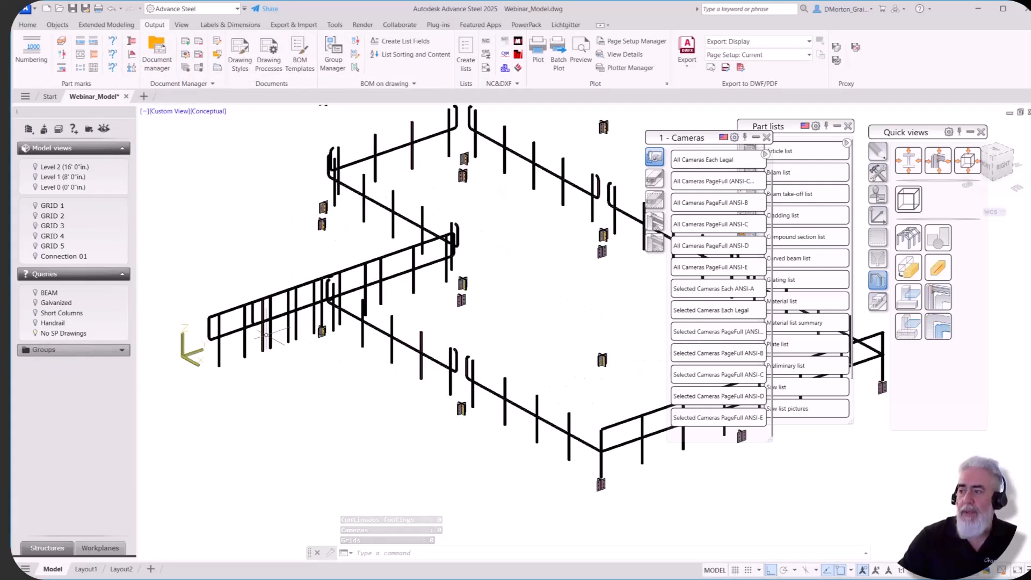
scroll(379, 299, "down", 6)
scroll(409, 304, "up", 8)
scroll(408, 293, "down", 10)
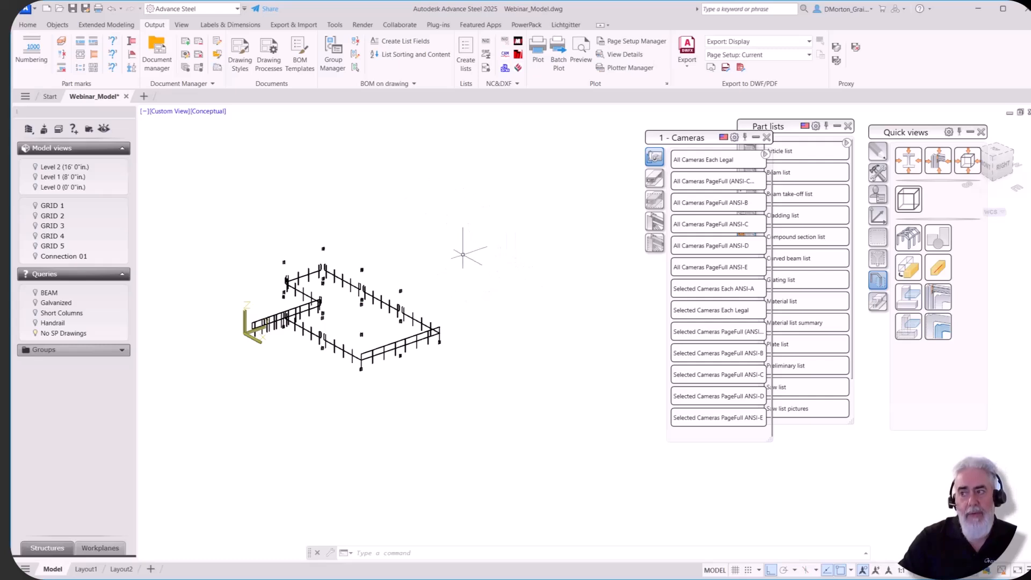
scroll(354, 347, "up", 5)
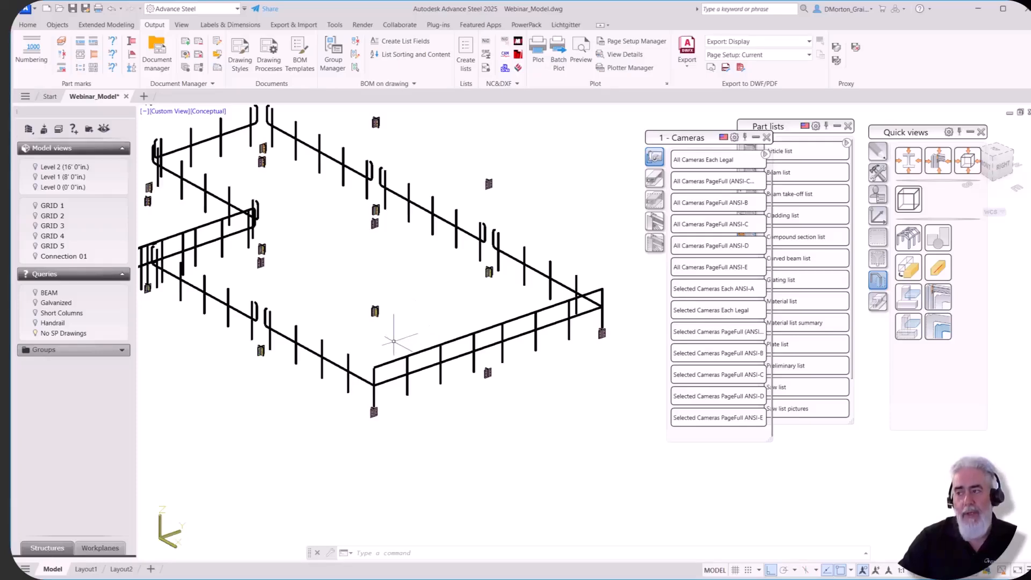
scroll(366, 353, "down", 3)
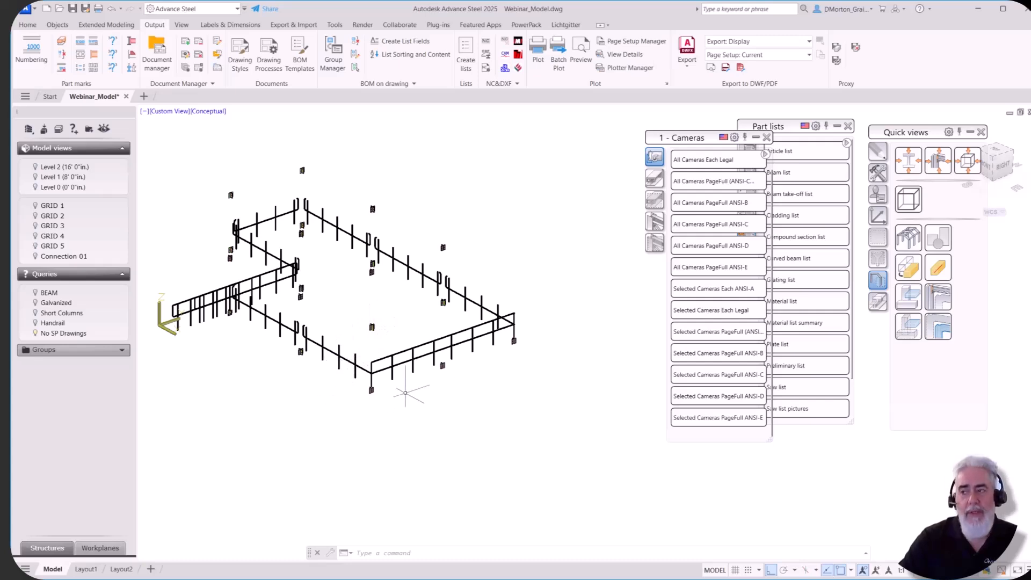
scroll(337, 331, "up", 4)
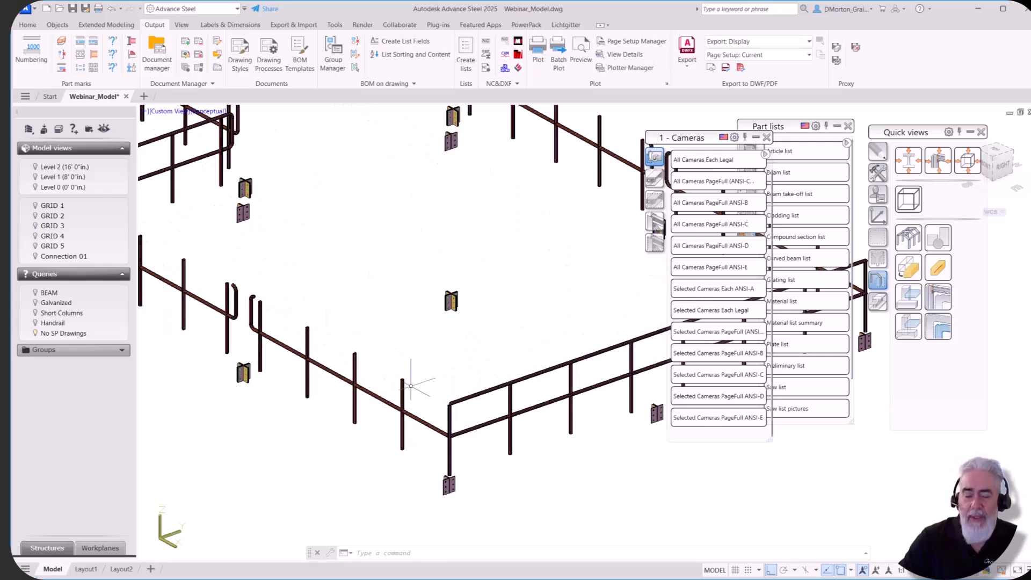
scroll(359, 368, "down", 5)
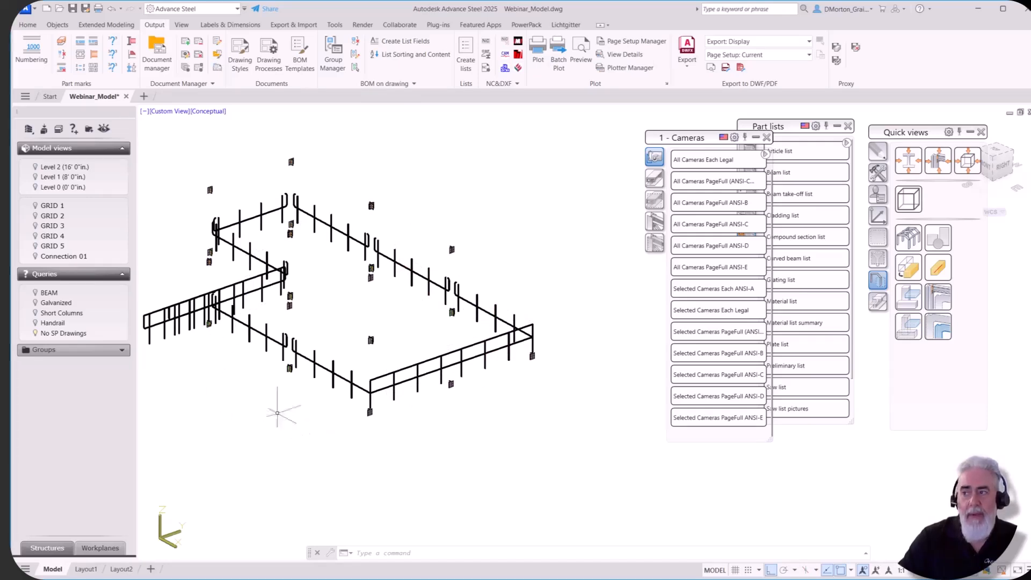
left_click(43, 334)
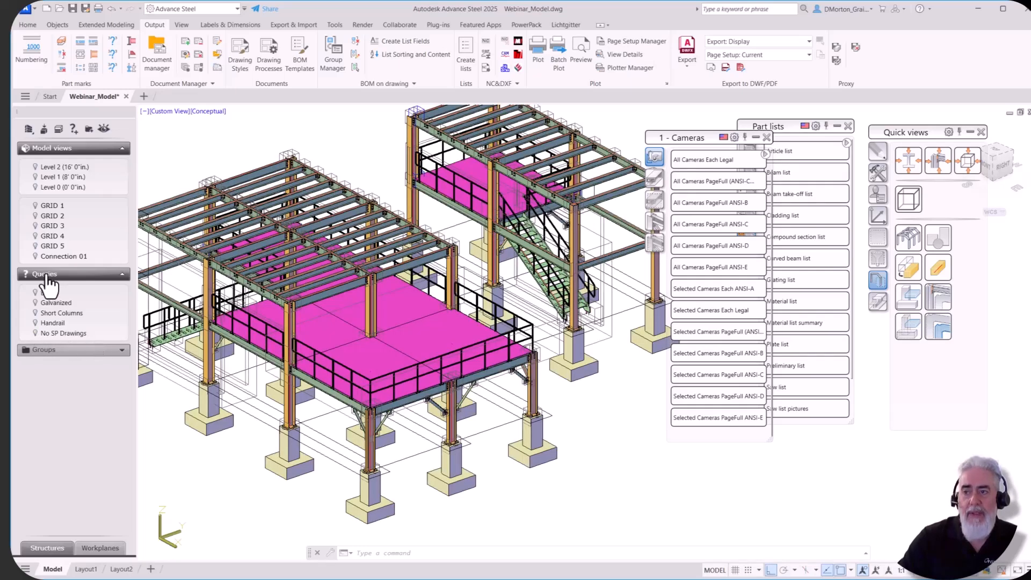
- Start a new search query in the Project Explorer and limit its object types to steel beams
right_click(63, 279)
left_click(92, 278)
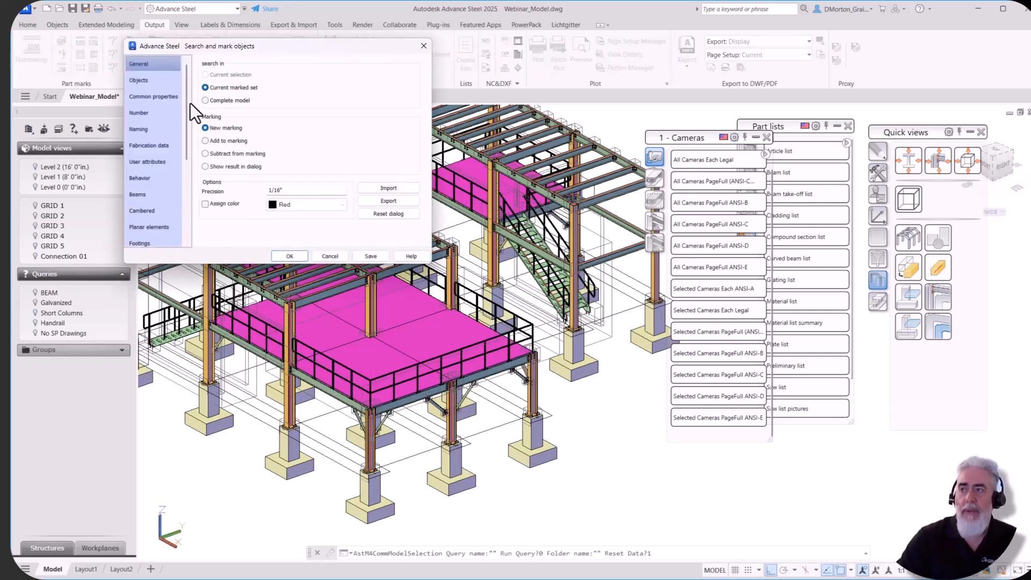
left_click(157, 82)
left_click(203, 75)
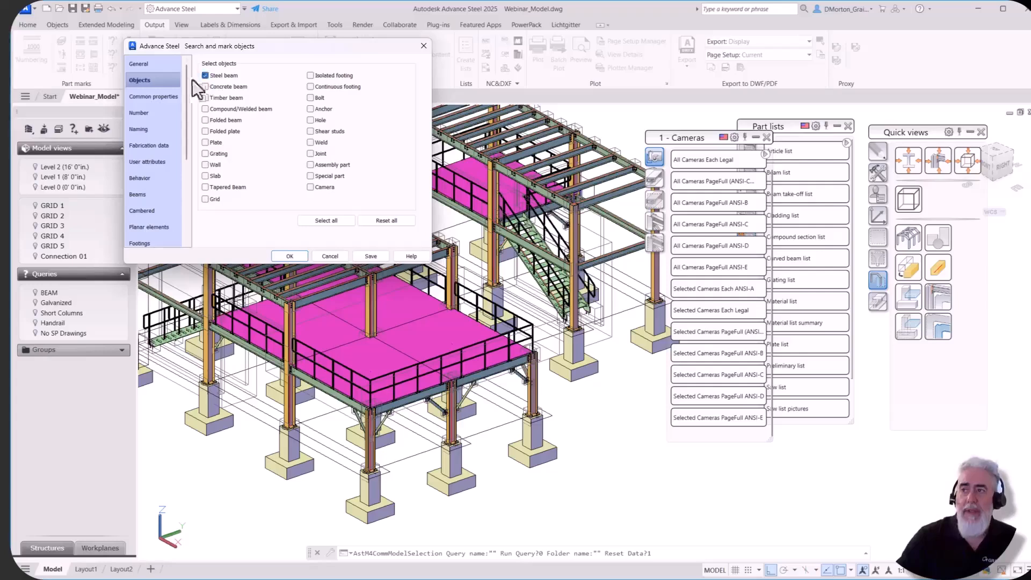
- Restrict the new query's numbering criteria to main parts only
left_click(146, 128)
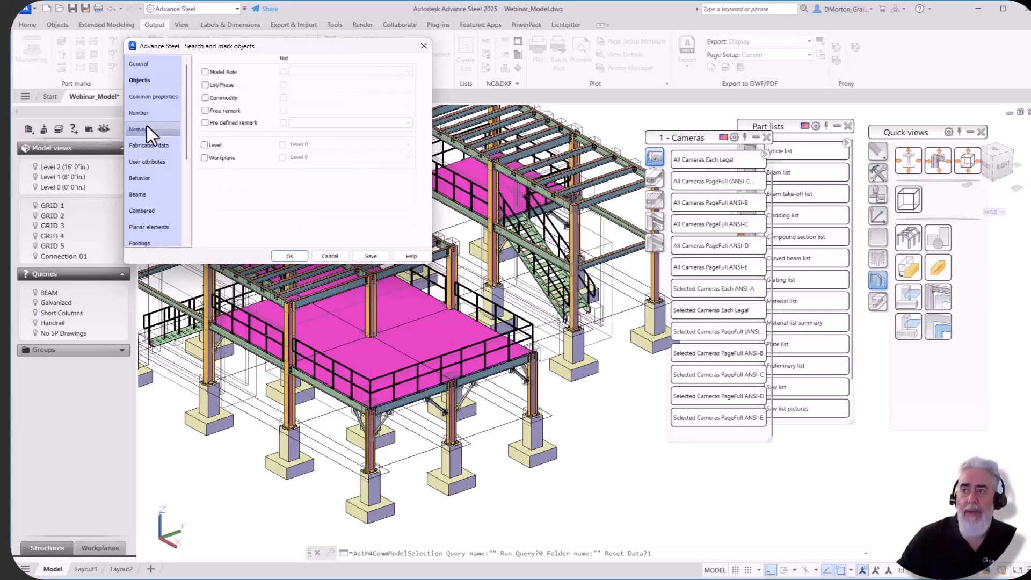
left_click(147, 99)
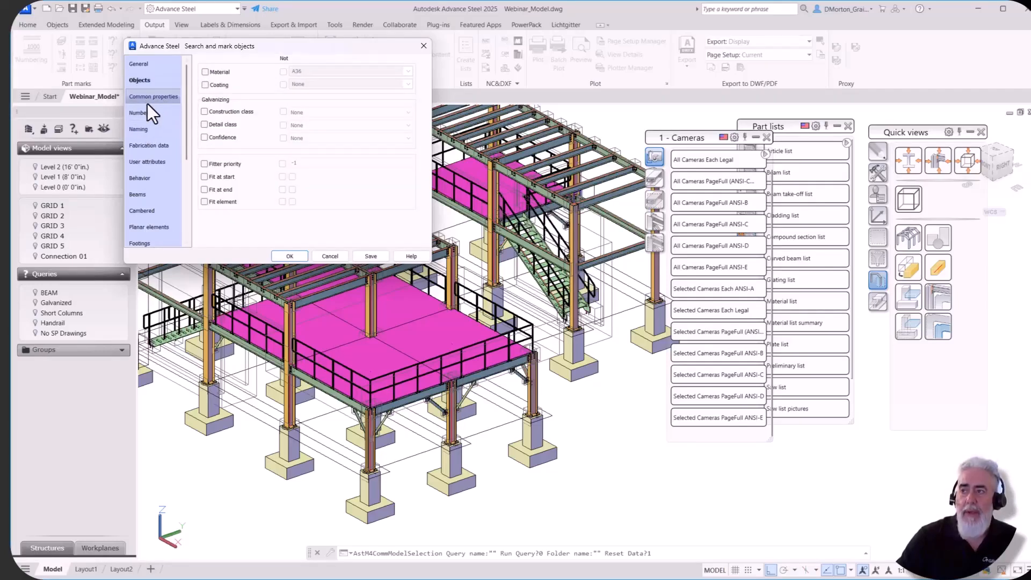
left_click(146, 112)
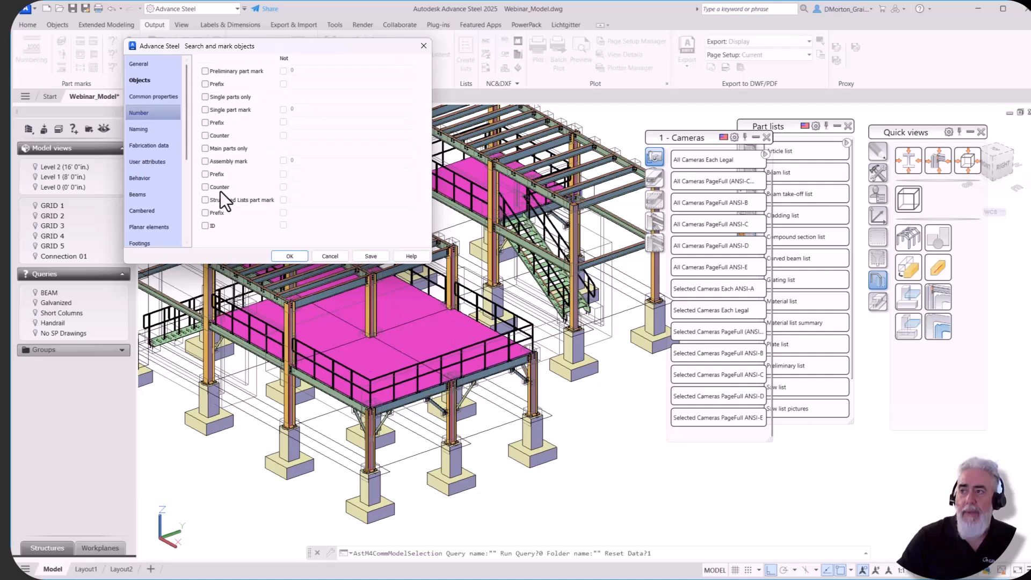
left_click(205, 149)
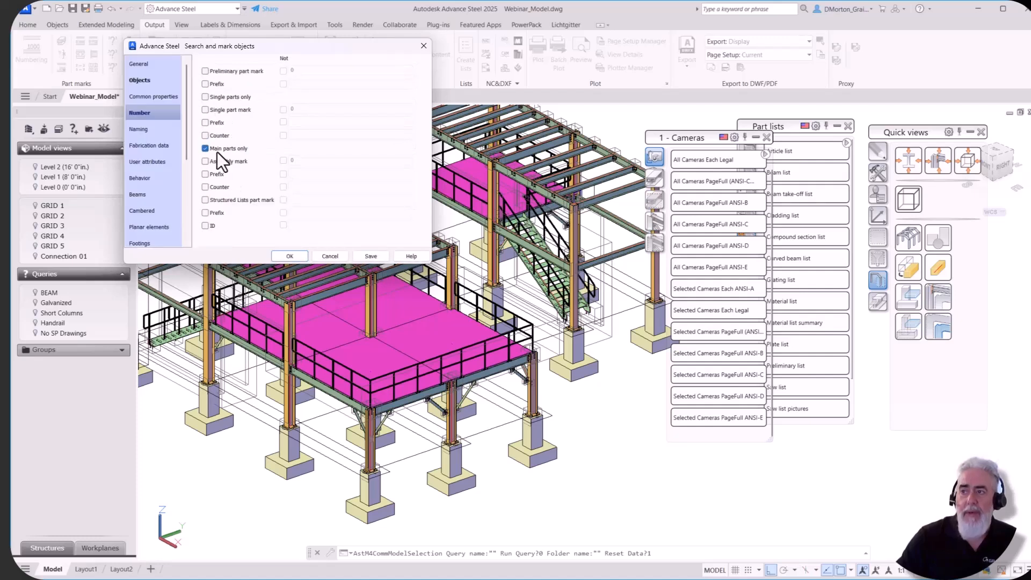
- Add the behavior criterion Has Assembly drawing to the query, negated with Not
left_click(152, 194)
left_click(151, 180)
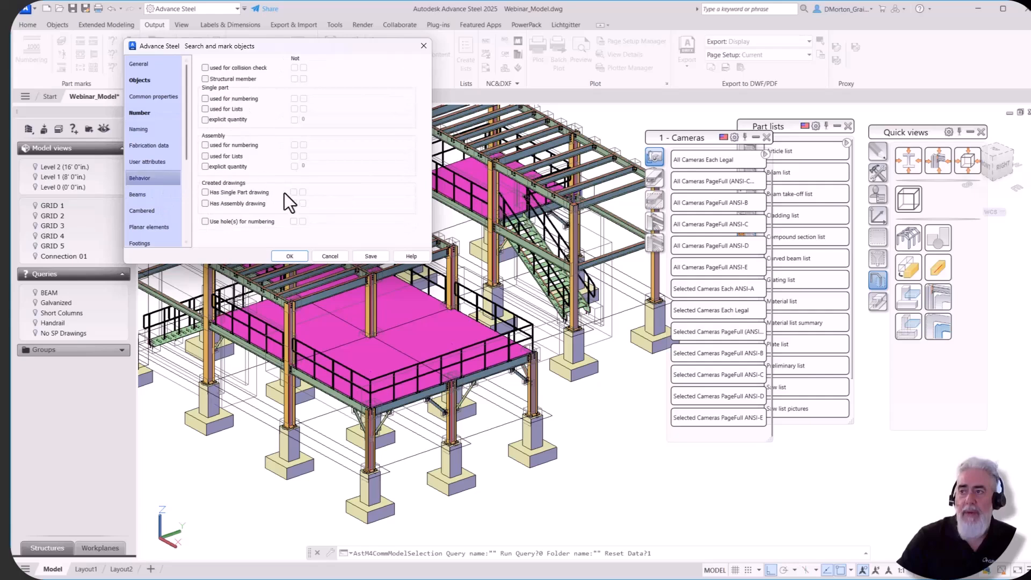
left_click(205, 203)
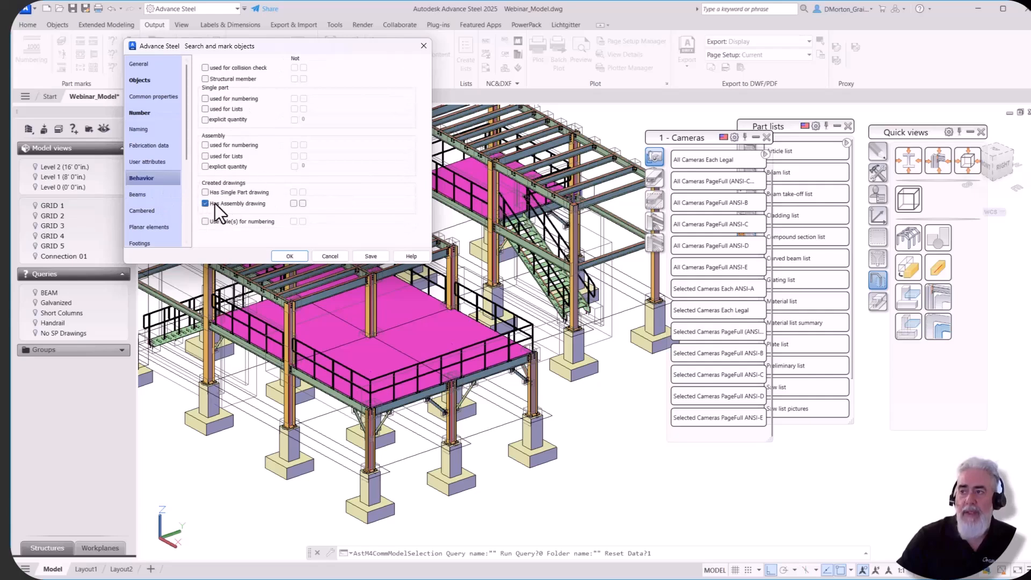
left_click(294, 203)
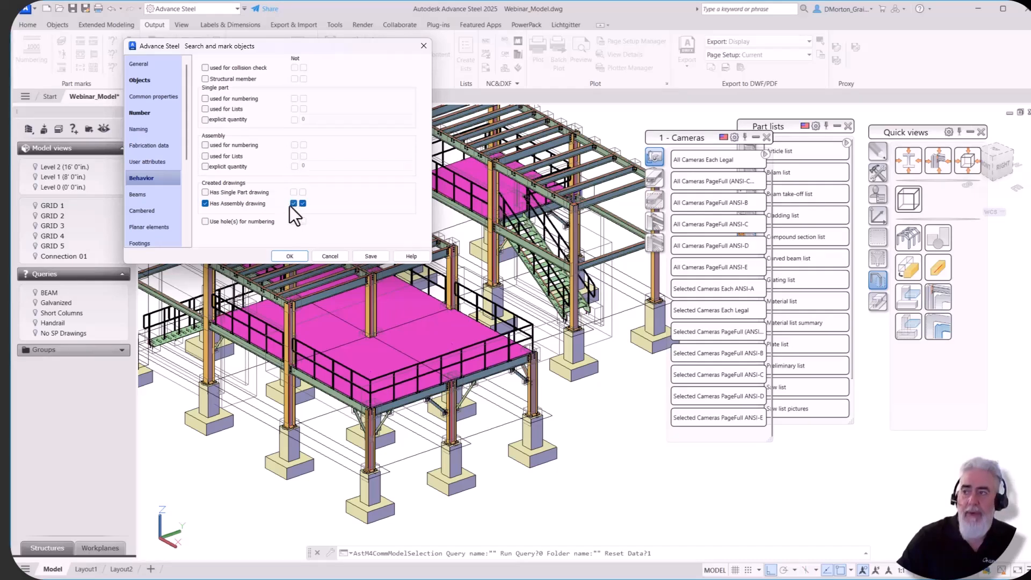
- Save the query as No MP Drawings and run the search
left_click(361, 256)
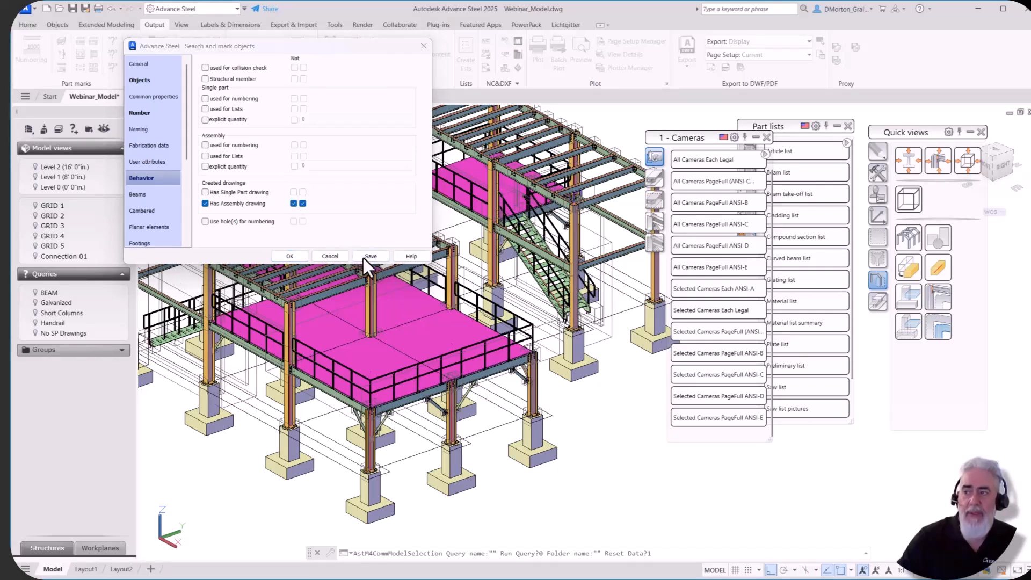
type("No M")
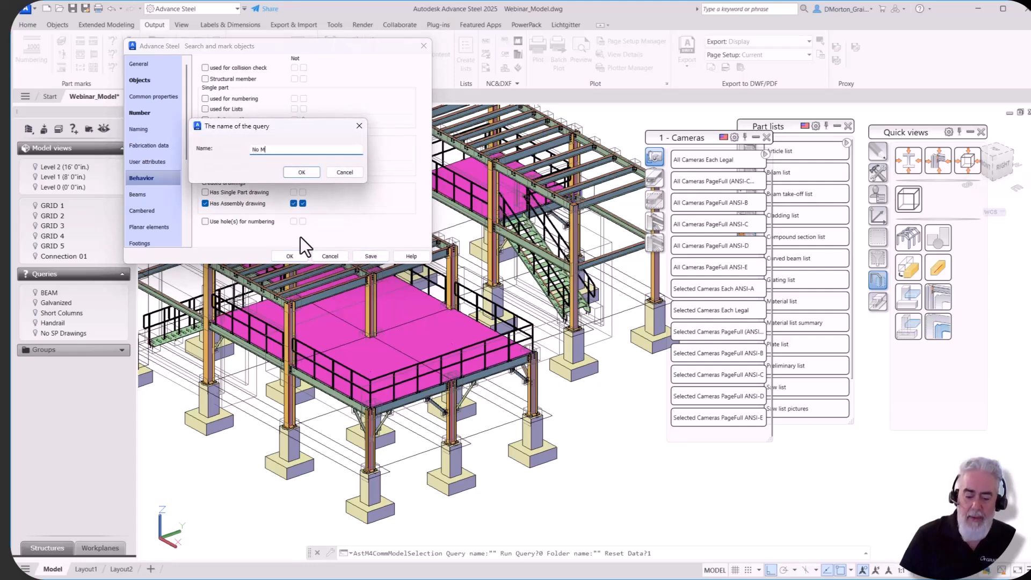
type("P Drawings")
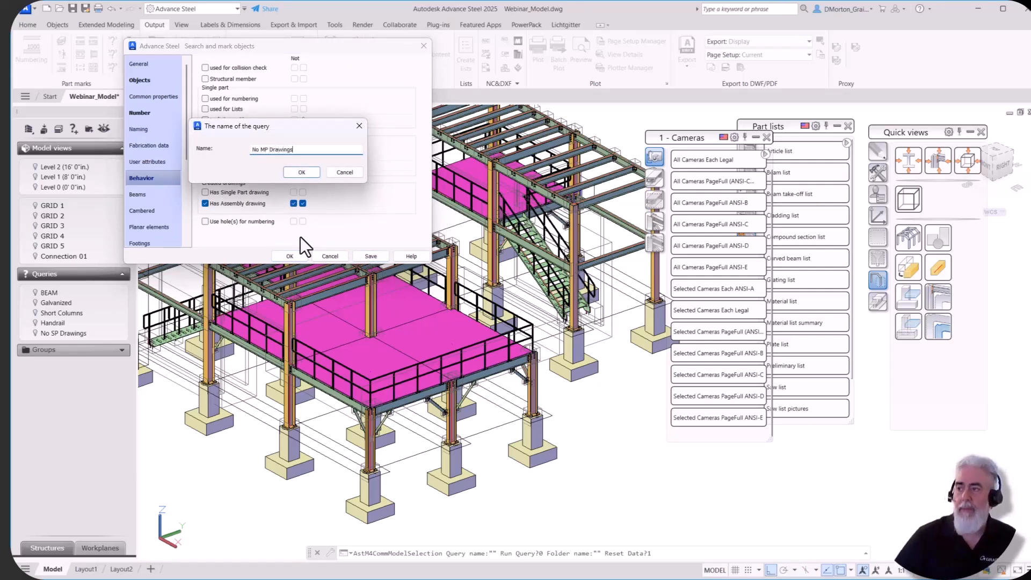
left_click(299, 172)
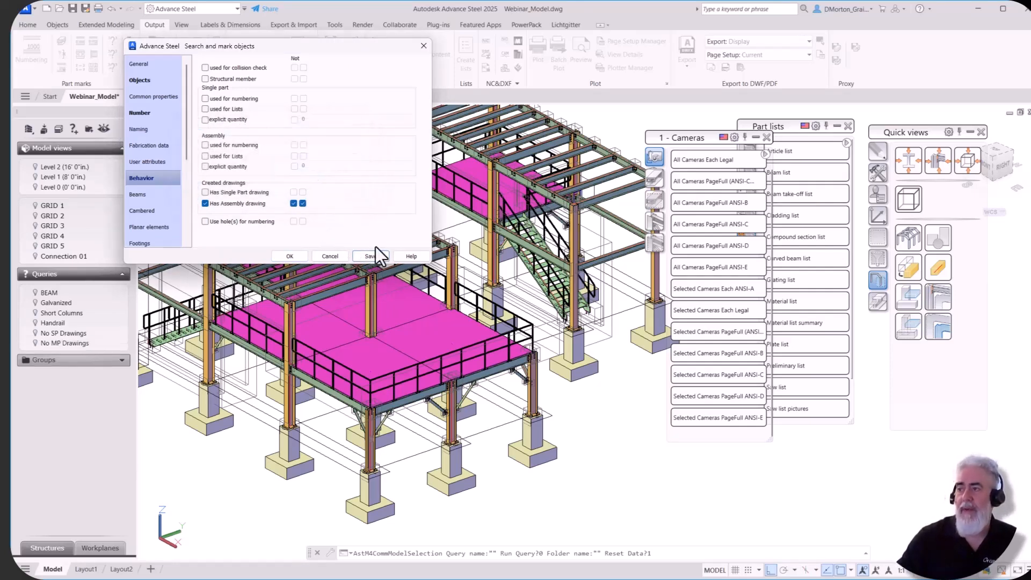
left_click(289, 256)
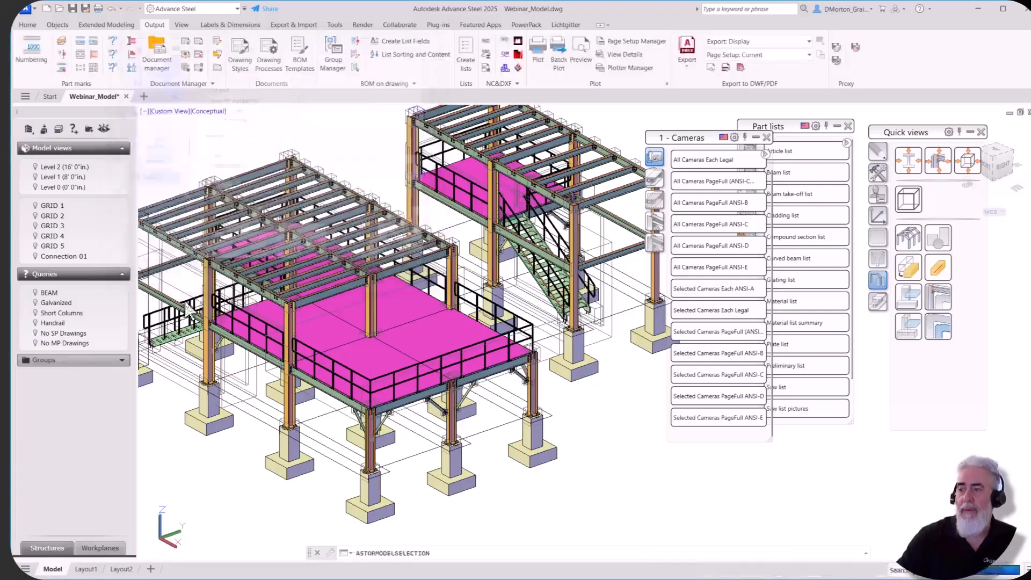
- Isolate the main parts lacking assembly drawings with the No MP Drawings query, inspect them, and restore the full model
left_click(36, 344)
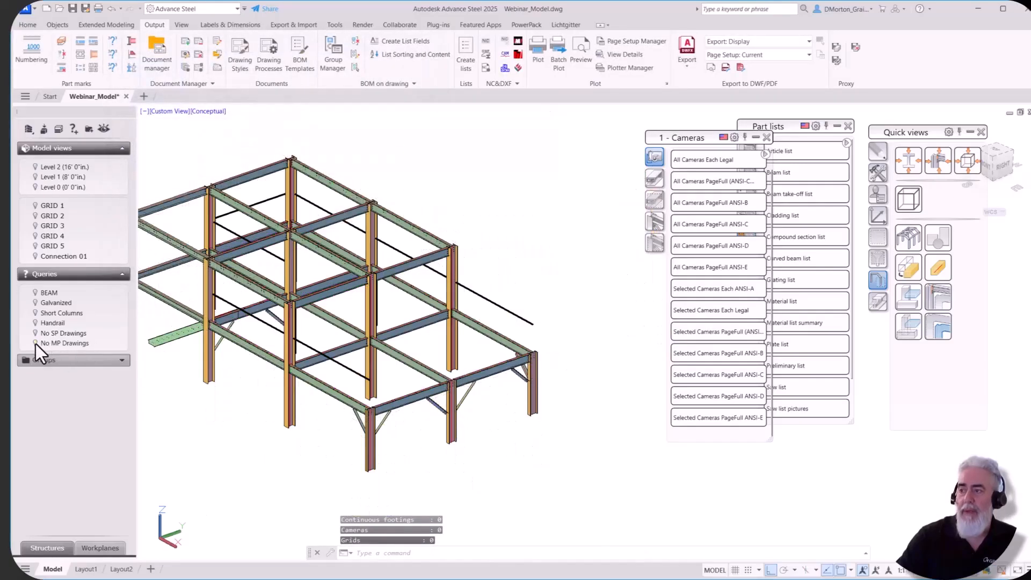
scroll(436, 308, "down", 3)
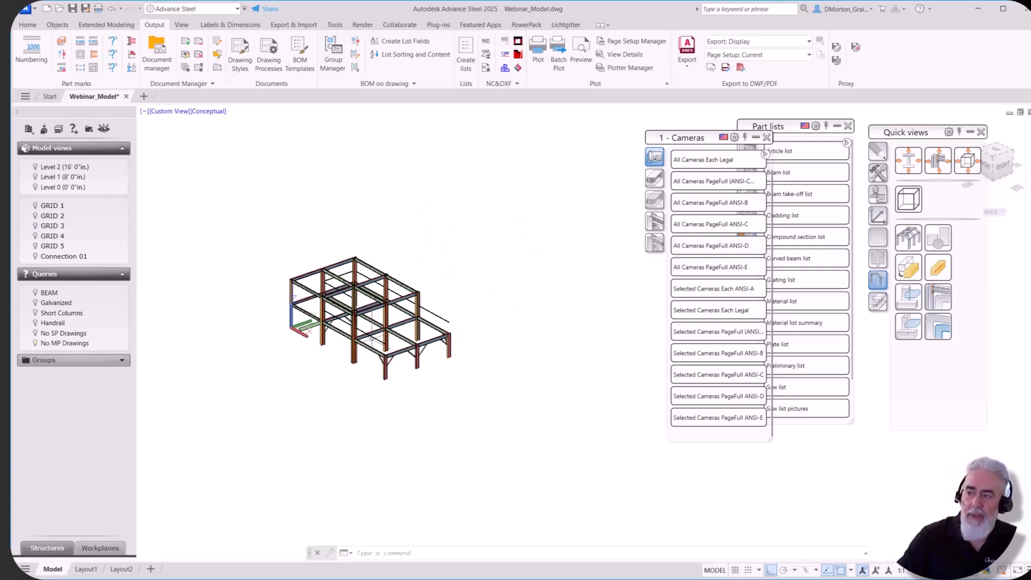
scroll(397, 316, "up", 2)
scroll(397, 317, "up", 3)
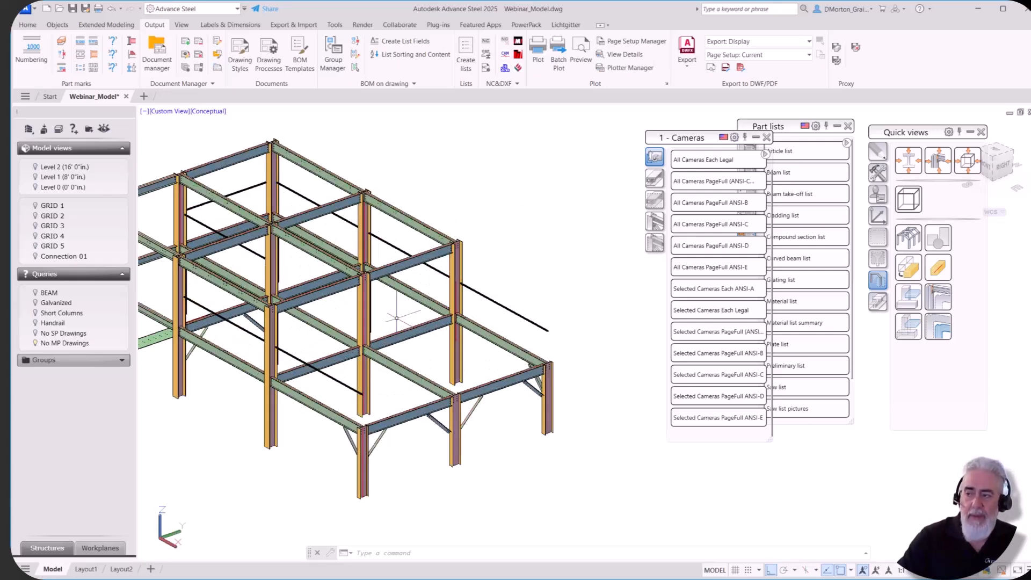
scroll(394, 322, "down", 3)
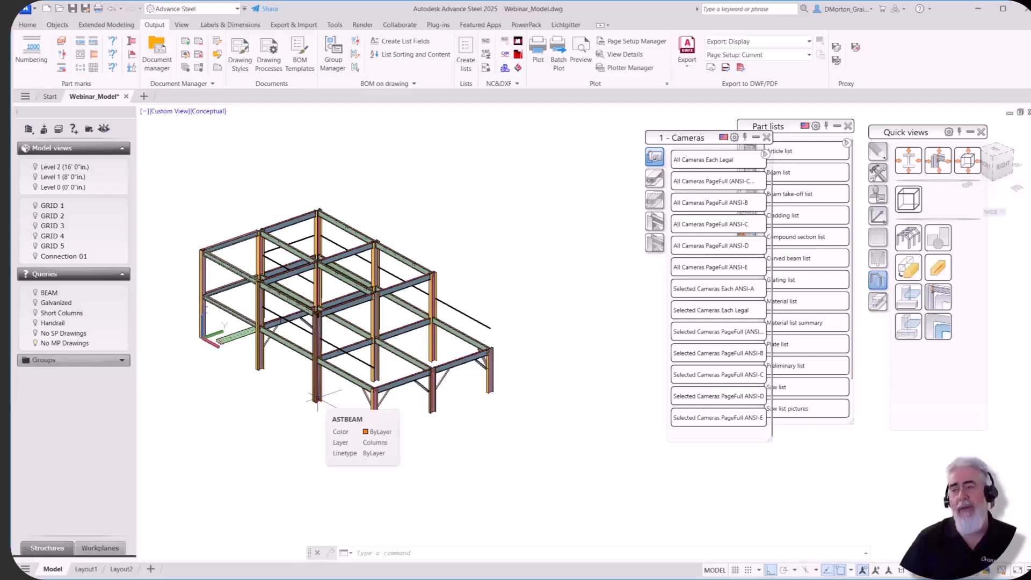
left_click(35, 343)
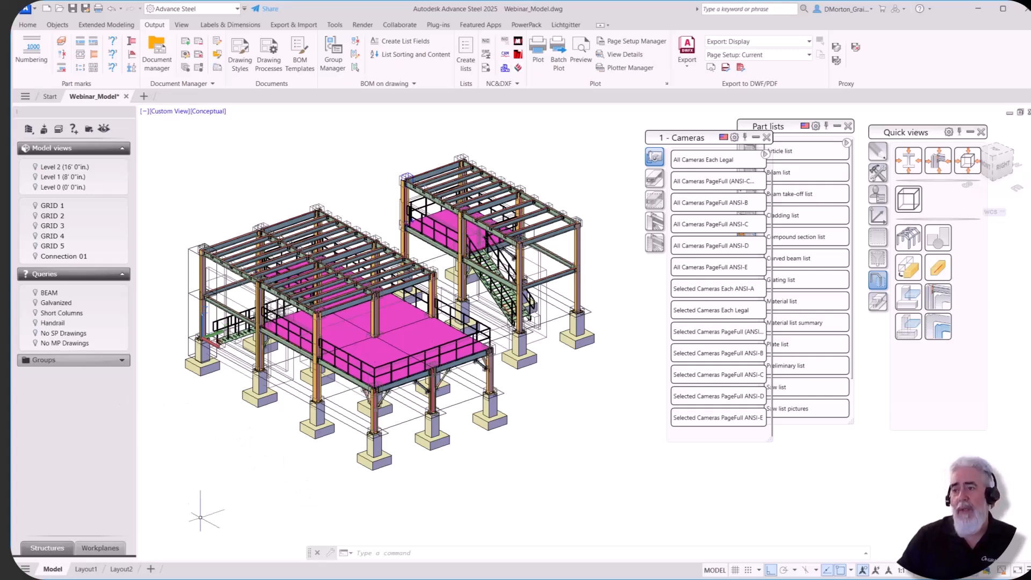
- Create a new drawing from the ASTemplate.dwt template
left_click(47, 96)
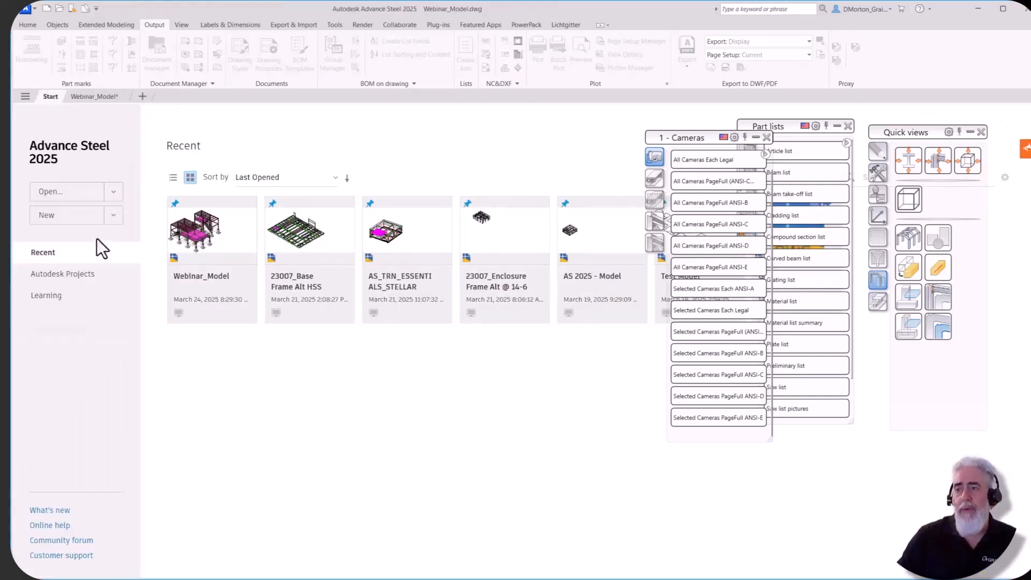
left_click(113, 216)
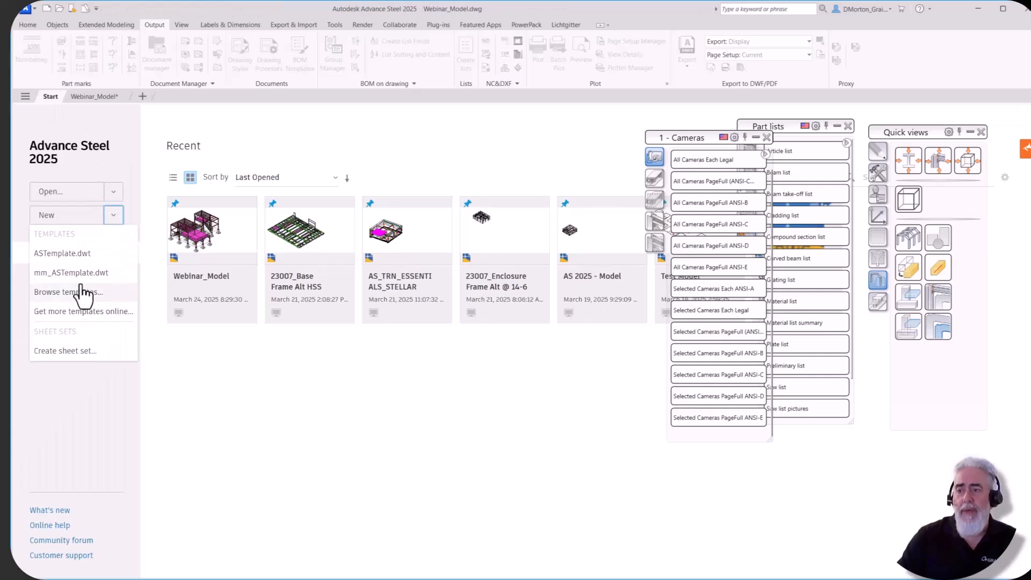
left_click(61, 253)
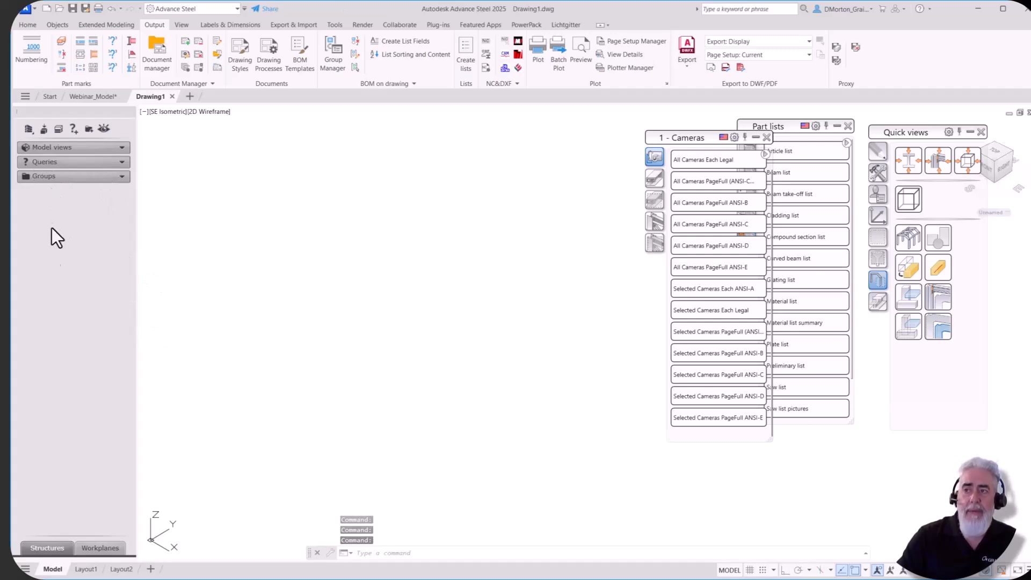
- Bring up the option to save the blank drawing as a drawing template, and close the drawing
left_click(32, 8)
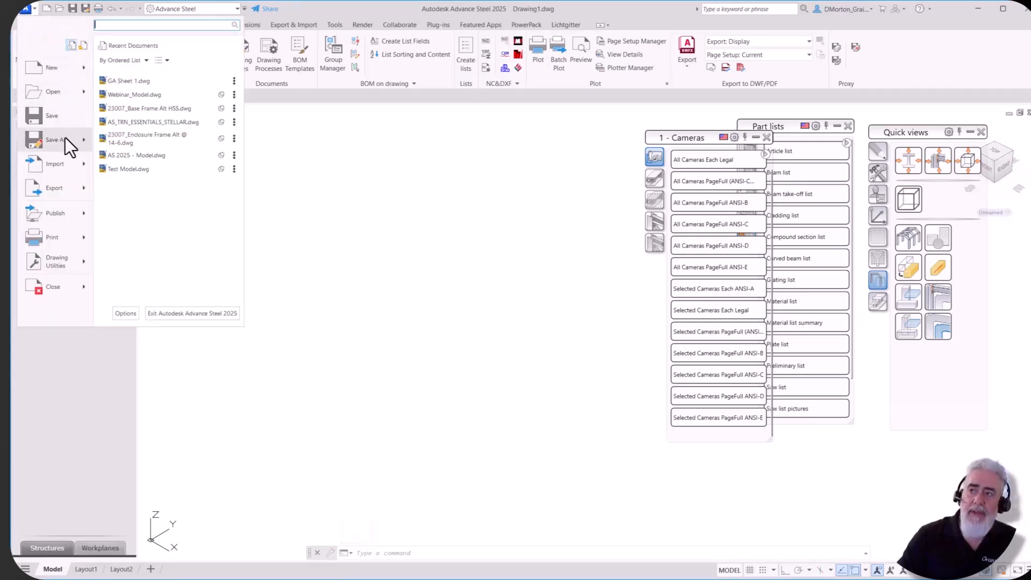
mouse_move(65, 137)
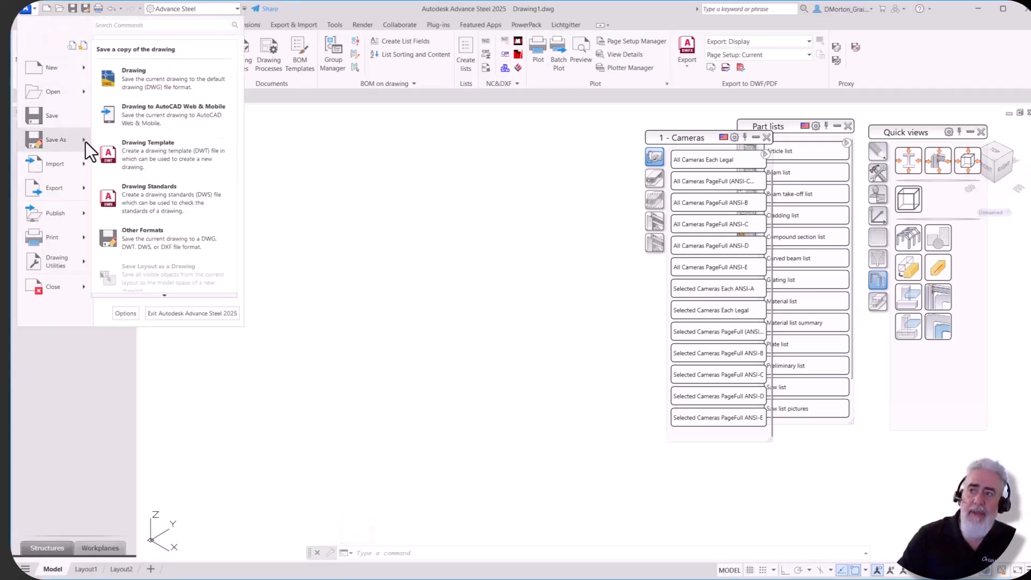
left_click(149, 144)
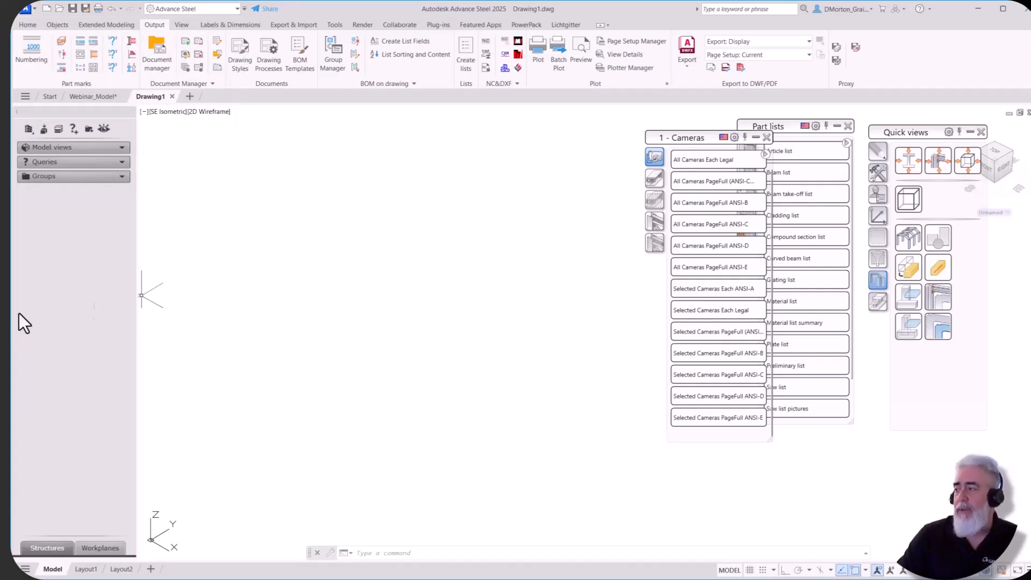
left_click(173, 96)
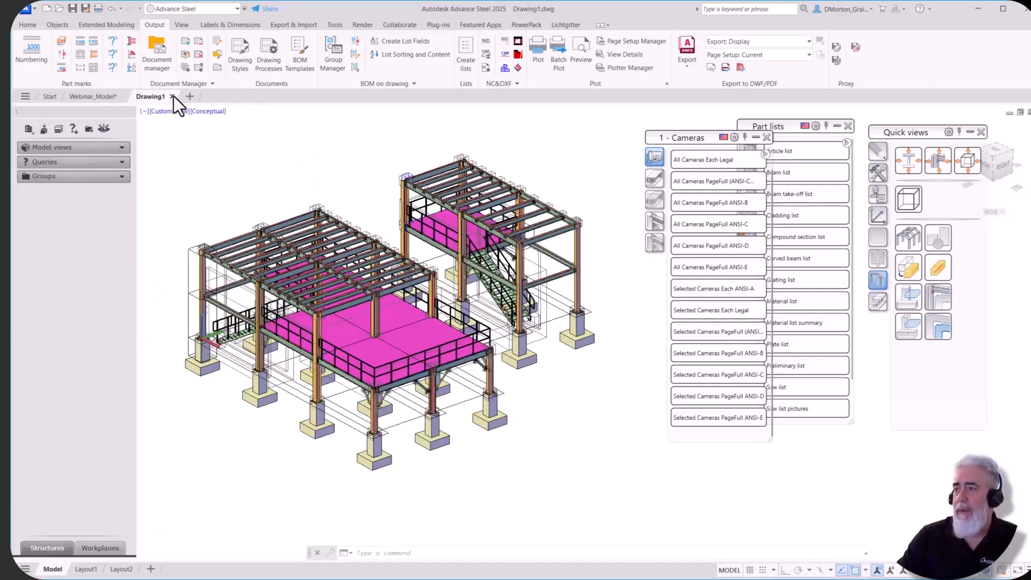
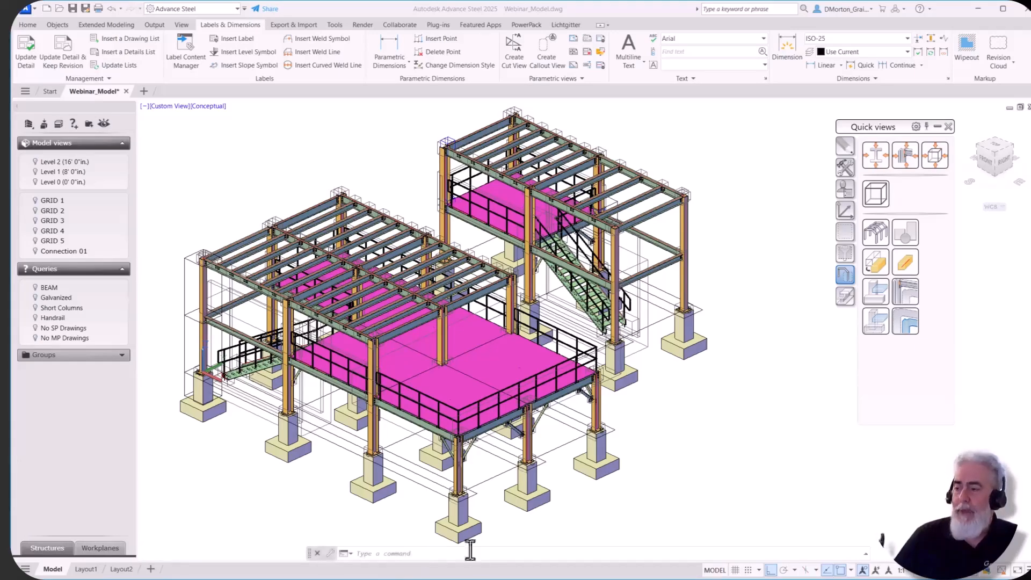
- Open the Customize User Interface editor with the CUI command and display the Quick Properties and Rollover Tooltips settings
left_click(418, 556)
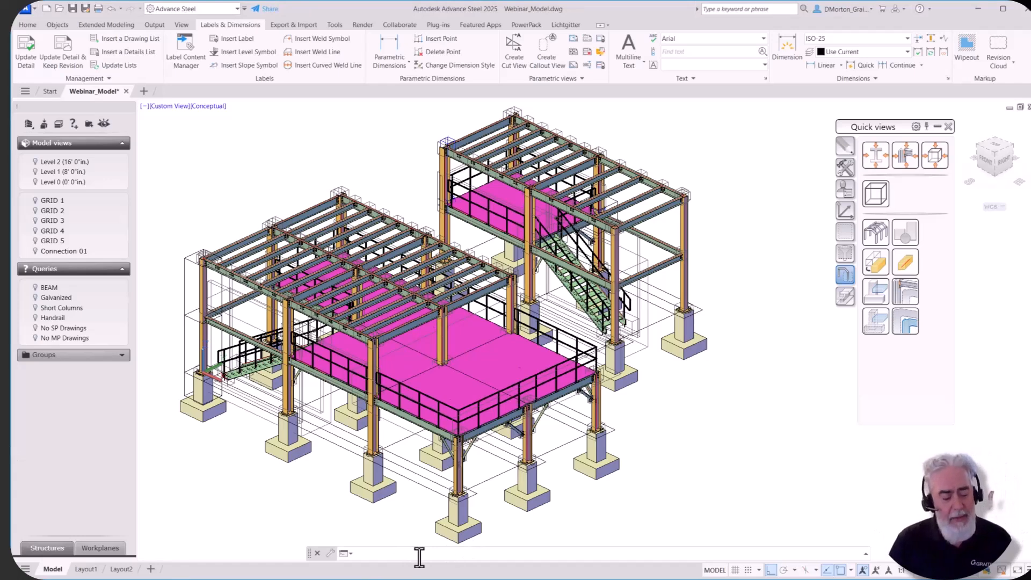
type("CUT")
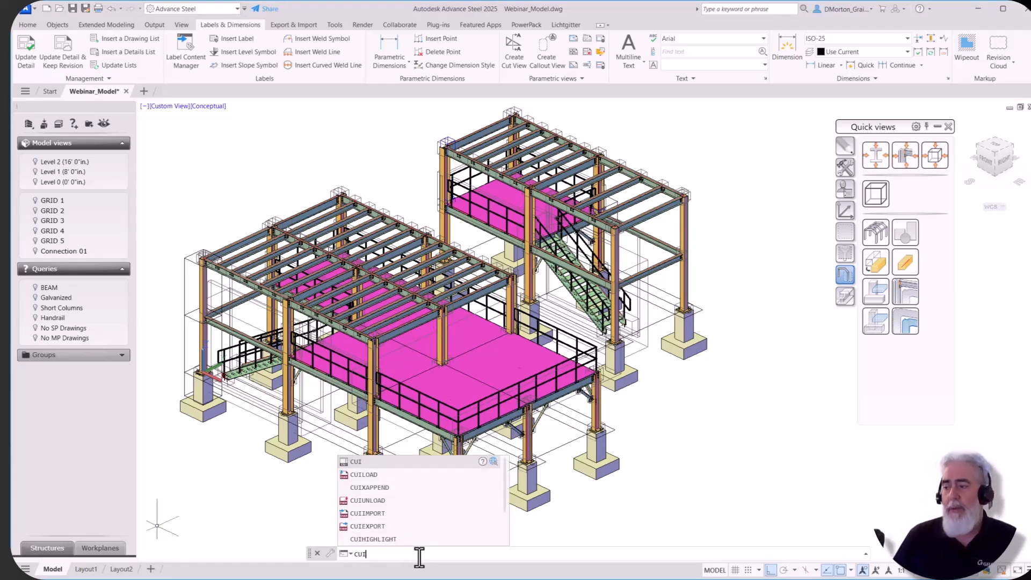
key("Return")
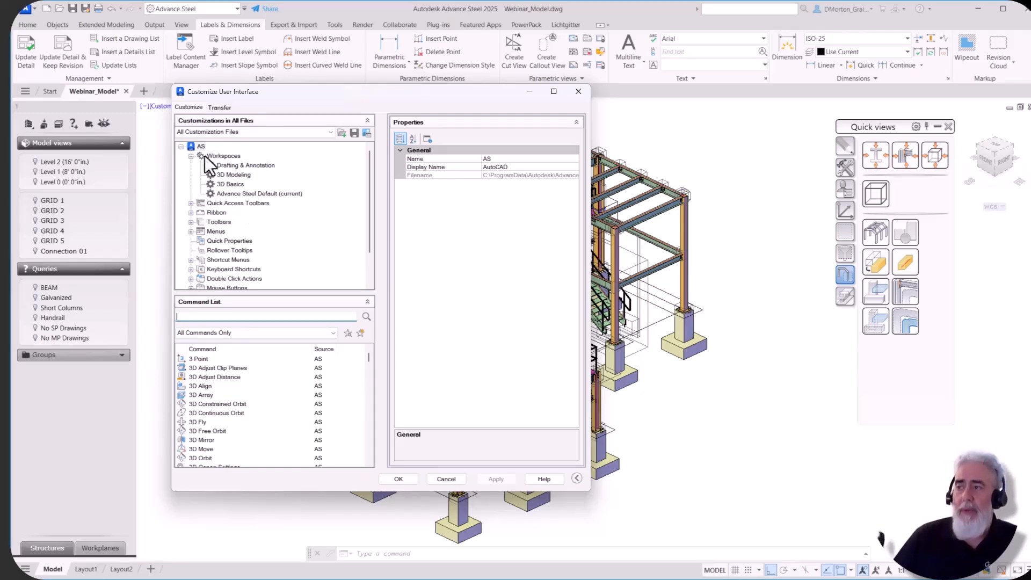
left_click(216, 204)
left_click(218, 240)
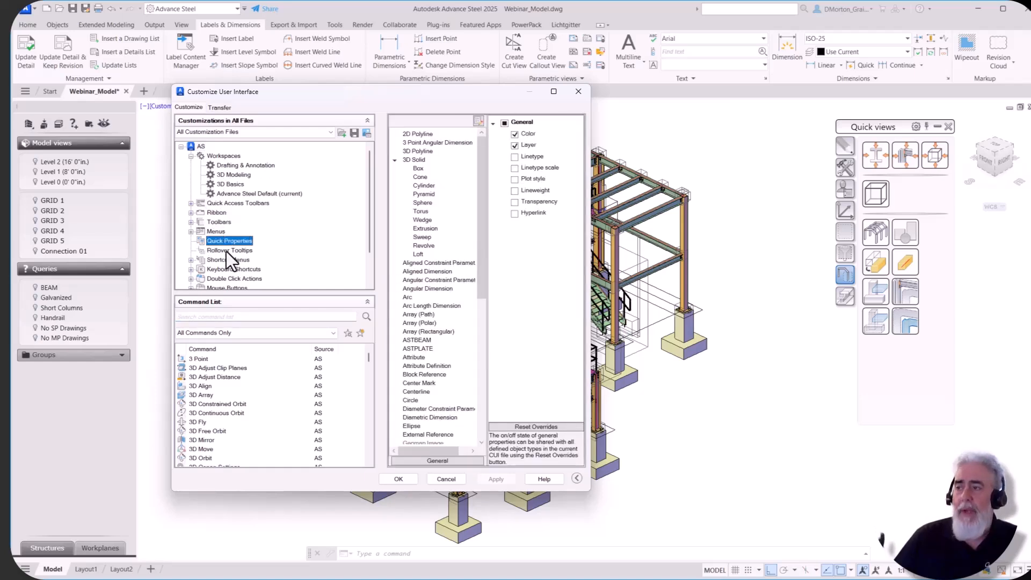
left_click(227, 251)
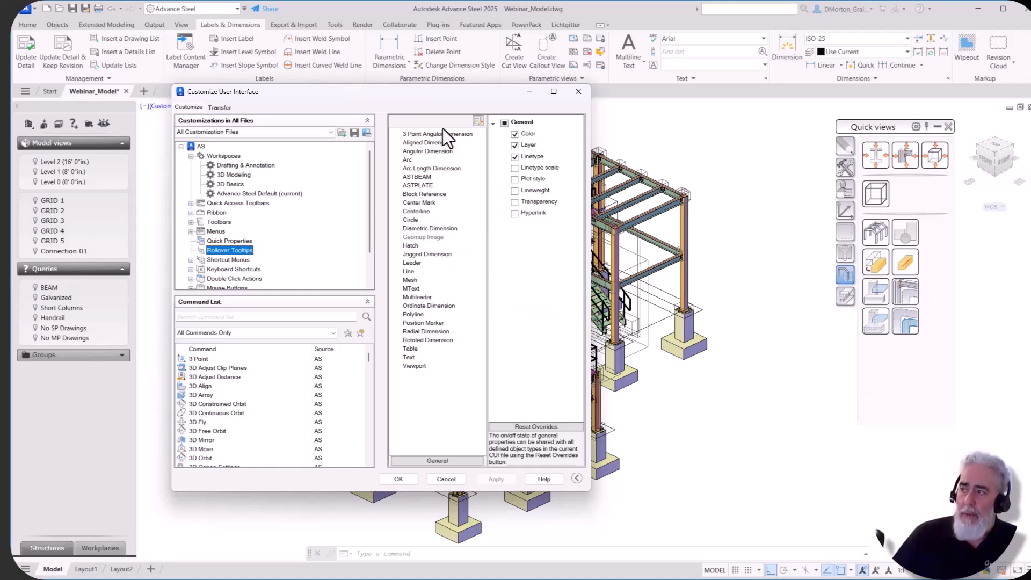
- Review the object types enabled for rollover tooltips, including the Advance Steel AST entries, and accept the list
left_click(474, 121)
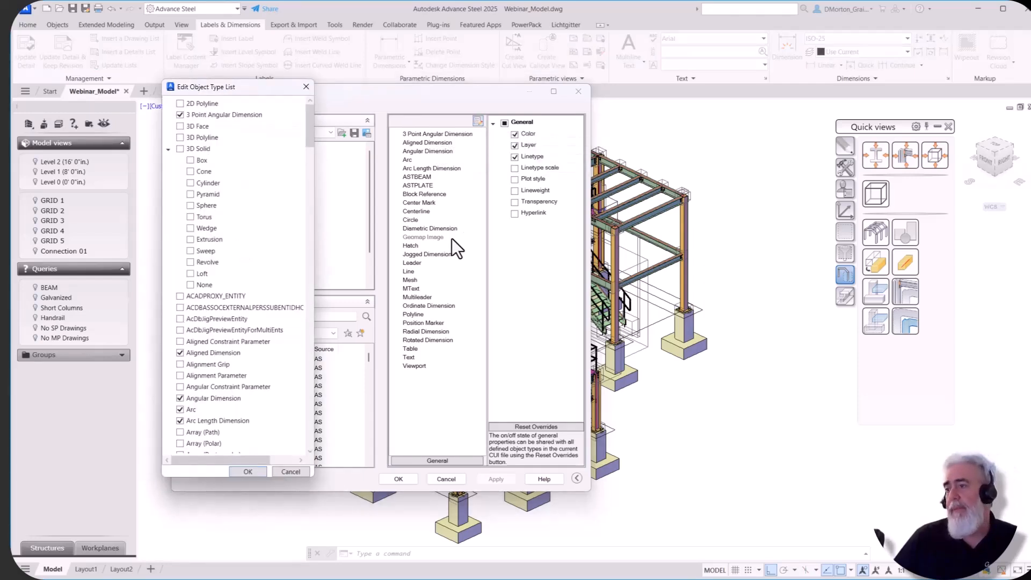
scroll(231, 148, "down", 5)
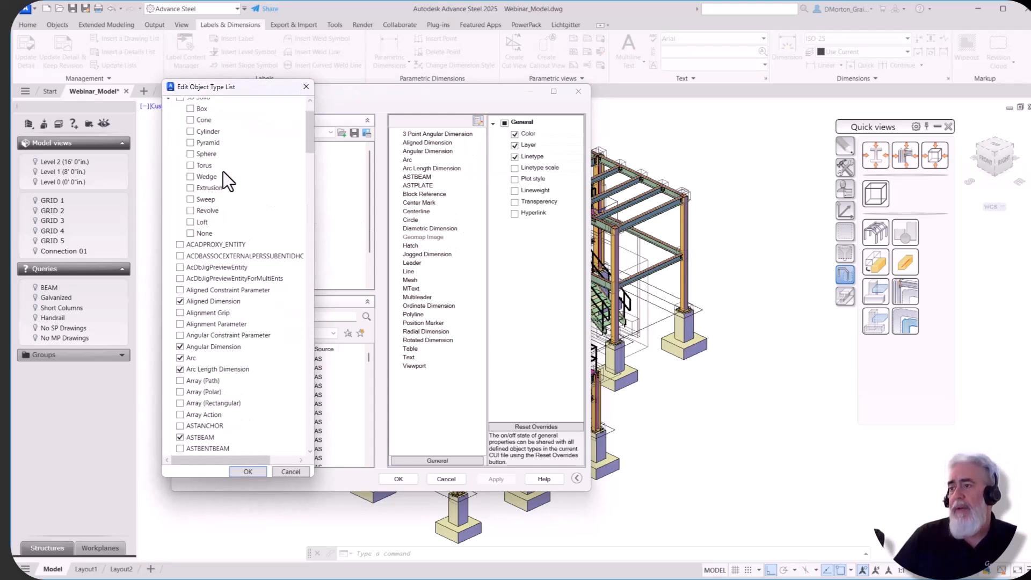
left_click(218, 192)
scroll(202, 270, "down", 1)
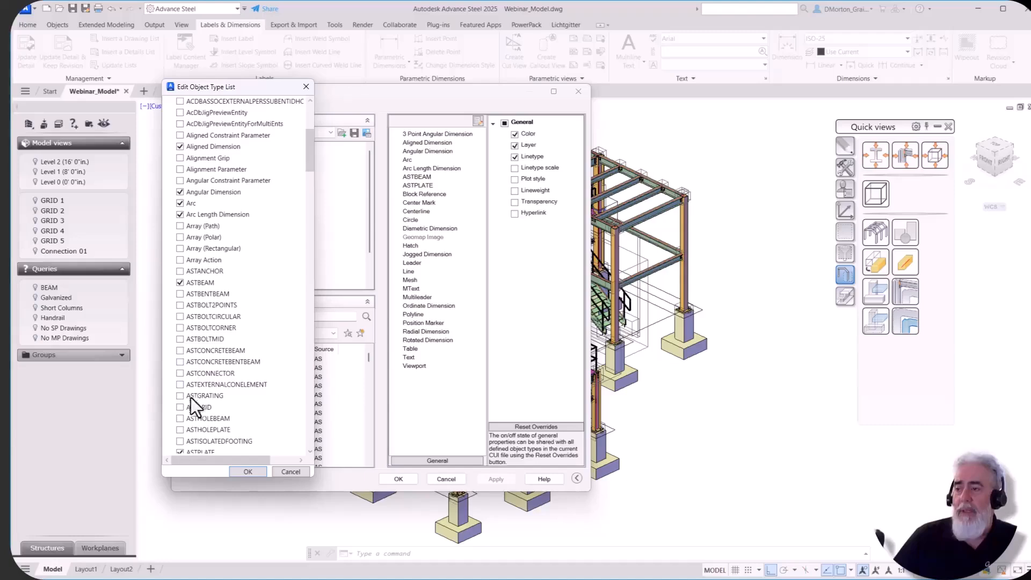
scroll(231, 353, "down", 3)
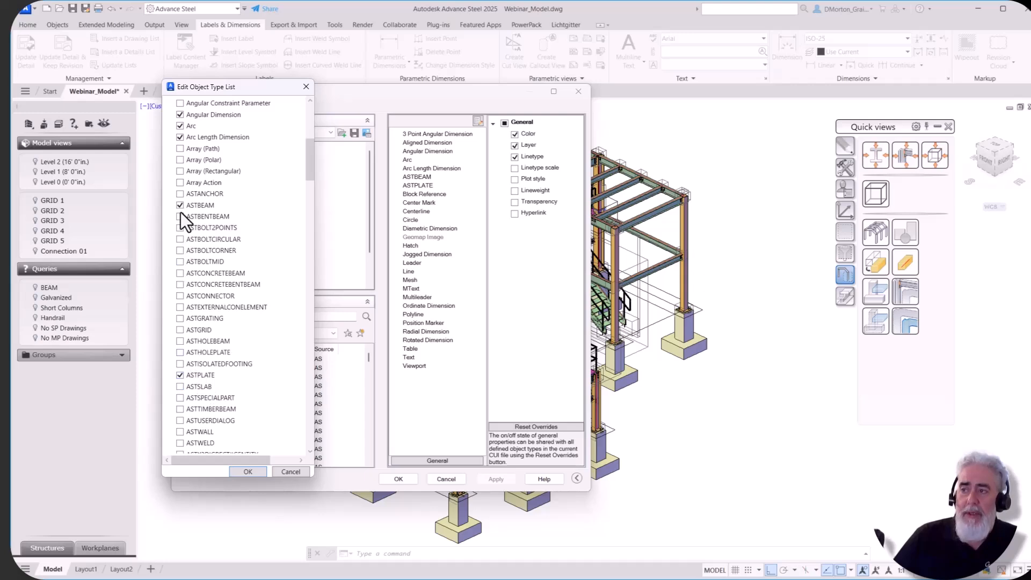
left_click(248, 471)
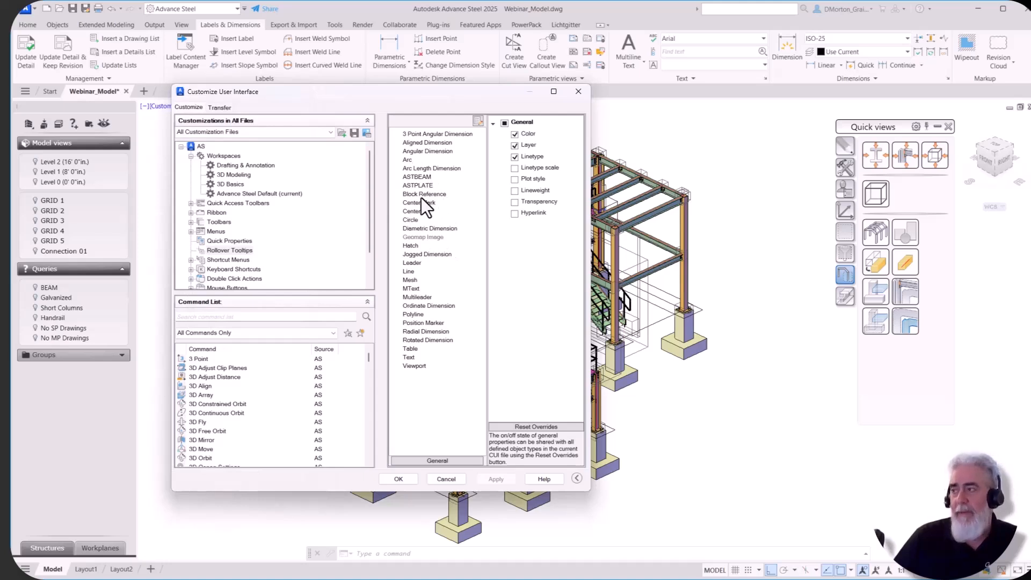
- Review which ASTBEAM properties are enabled for rollover tooltips, from General down to Geometry
left_click(417, 178)
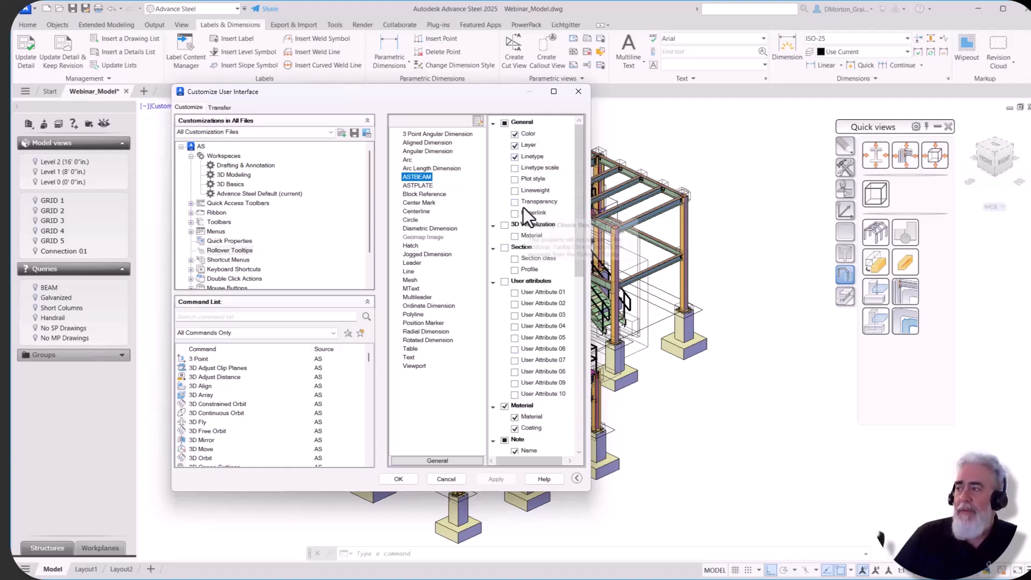
scroll(523, 210, "down", 2)
scroll(526, 218, "down", 2)
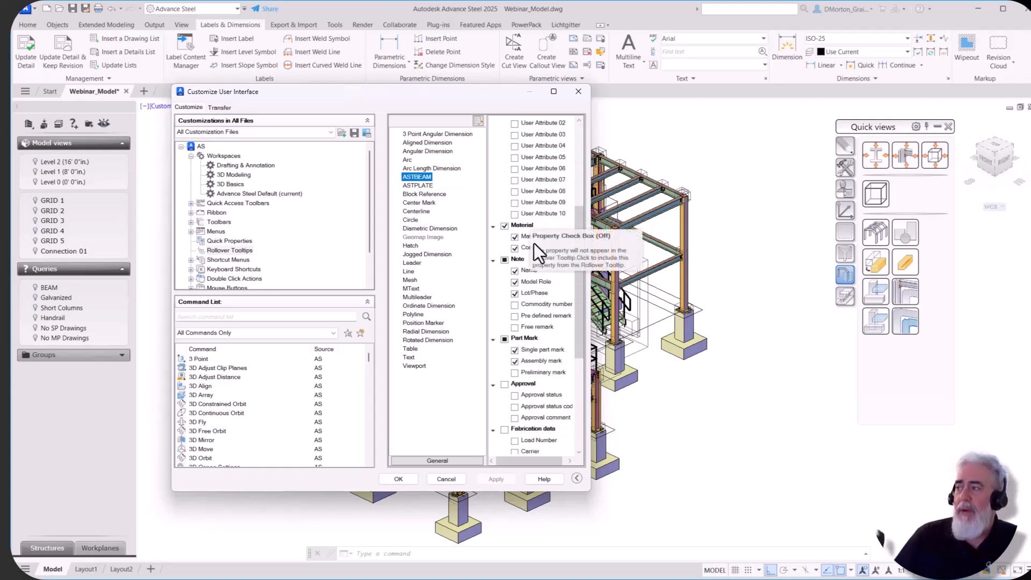
scroll(534, 243, "up", 2)
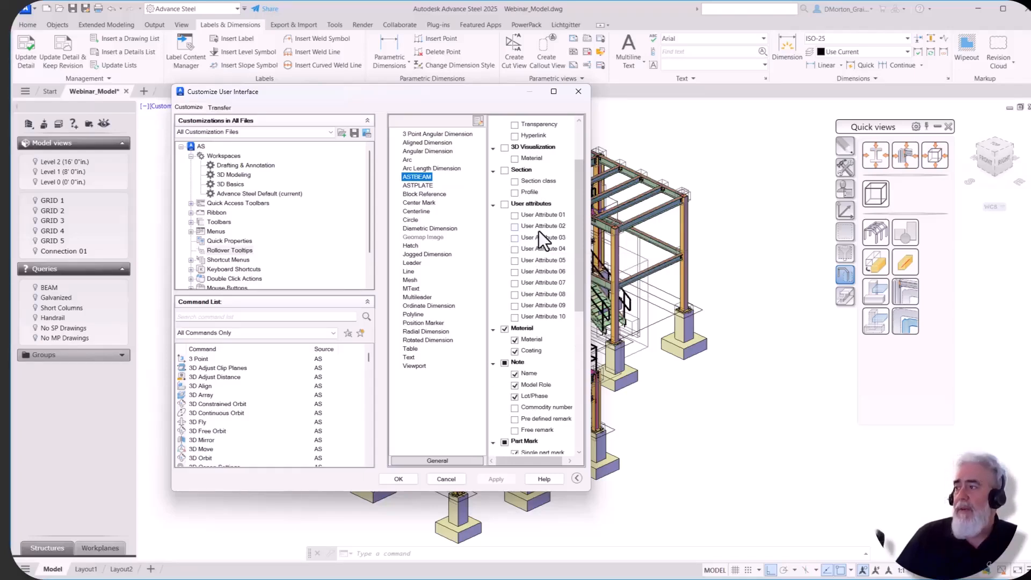
scroll(536, 299, "down", 1)
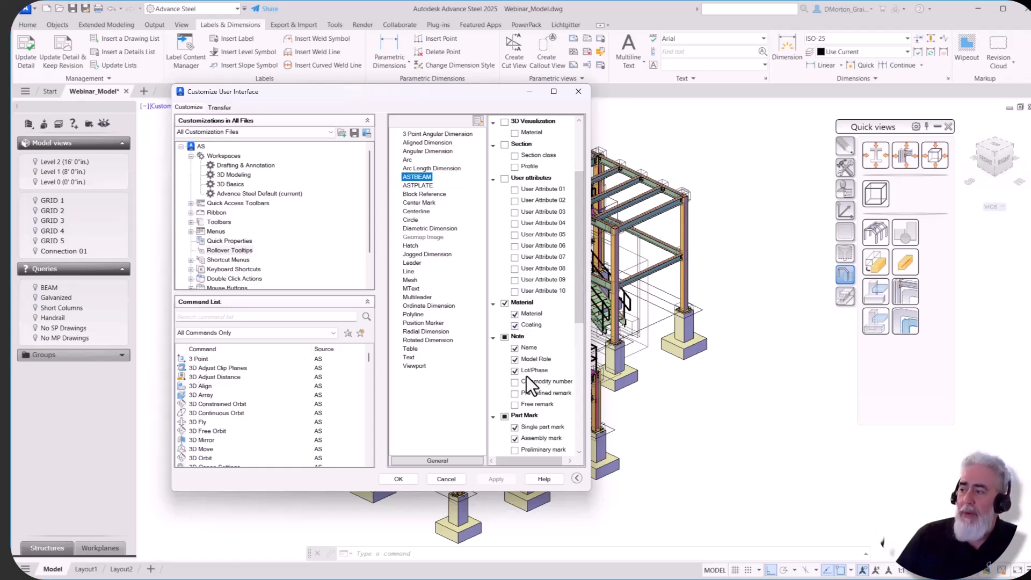
scroll(532, 378, "down", 3)
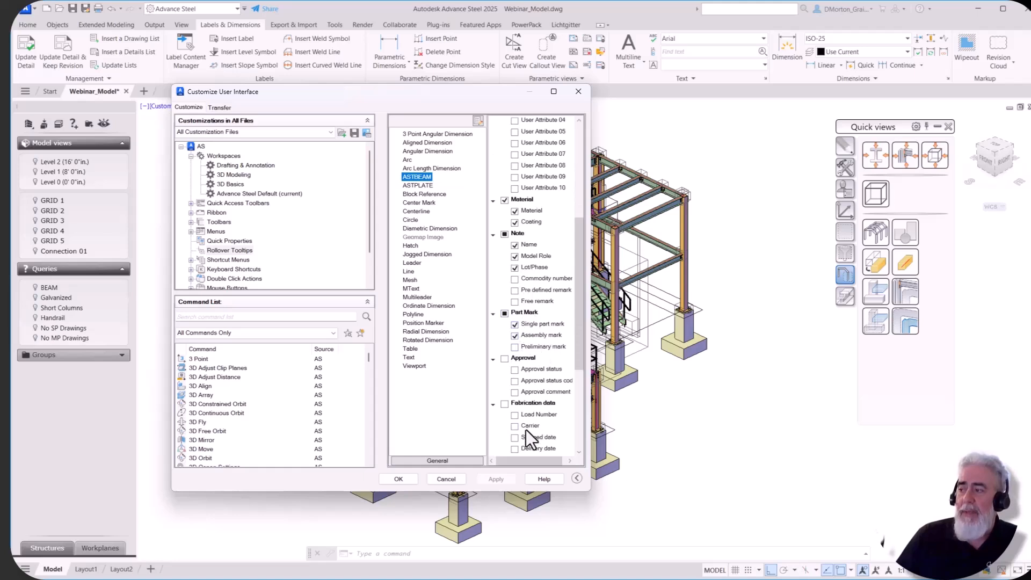
scroll(534, 378, "down", 5)
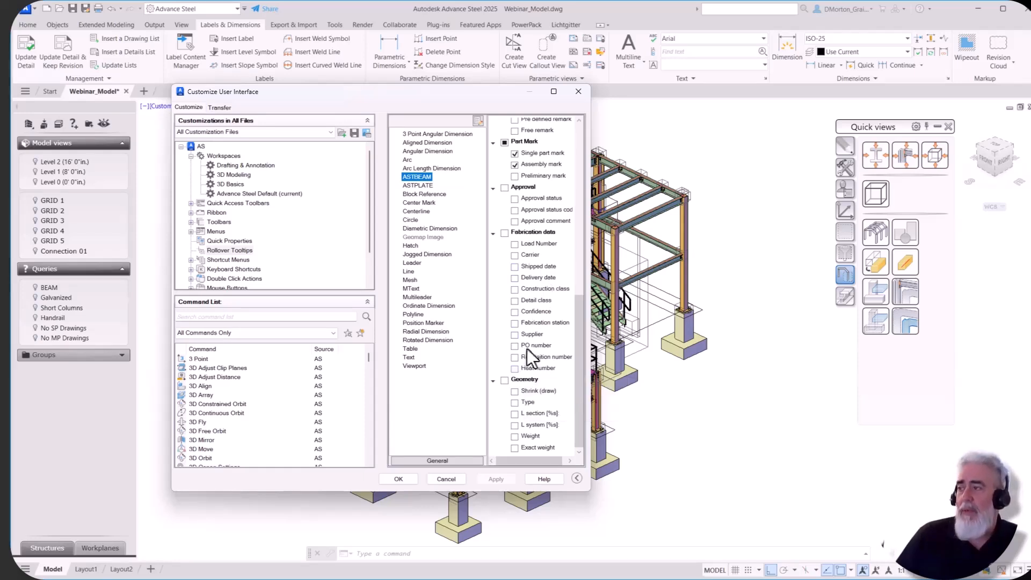
- Review which ASTPLATE properties are enabled for rollover tooltips, including material, part mark and geometry
left_click(417, 185)
scroll(541, 189, "up", 5)
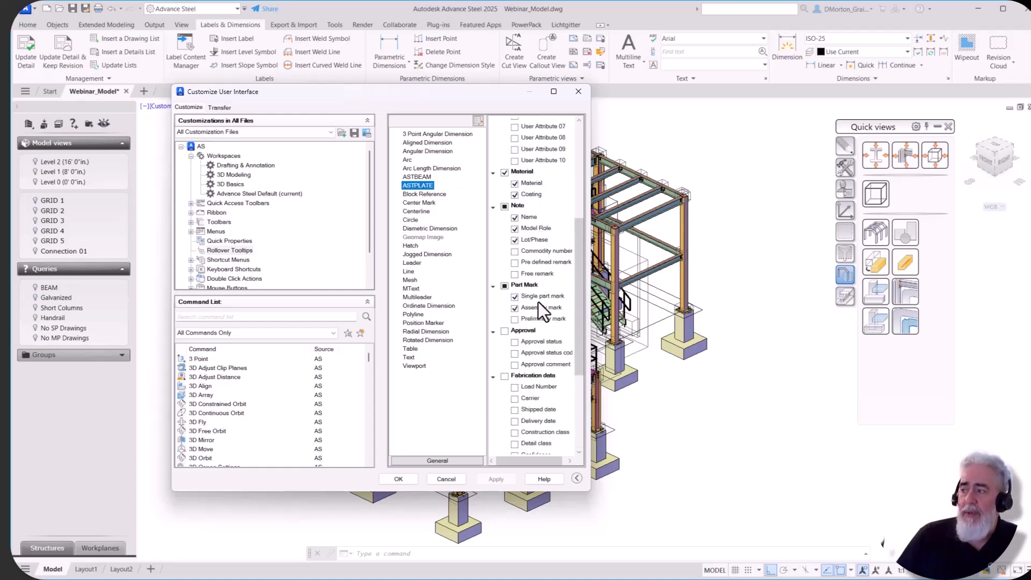
scroll(539, 302, "down", 3)
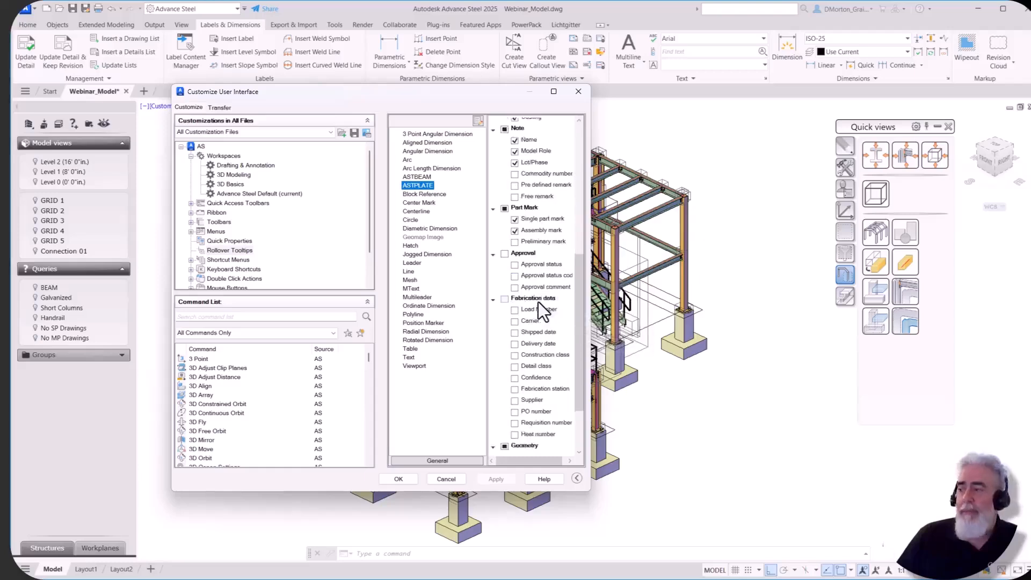
scroll(538, 301, "down", 3)
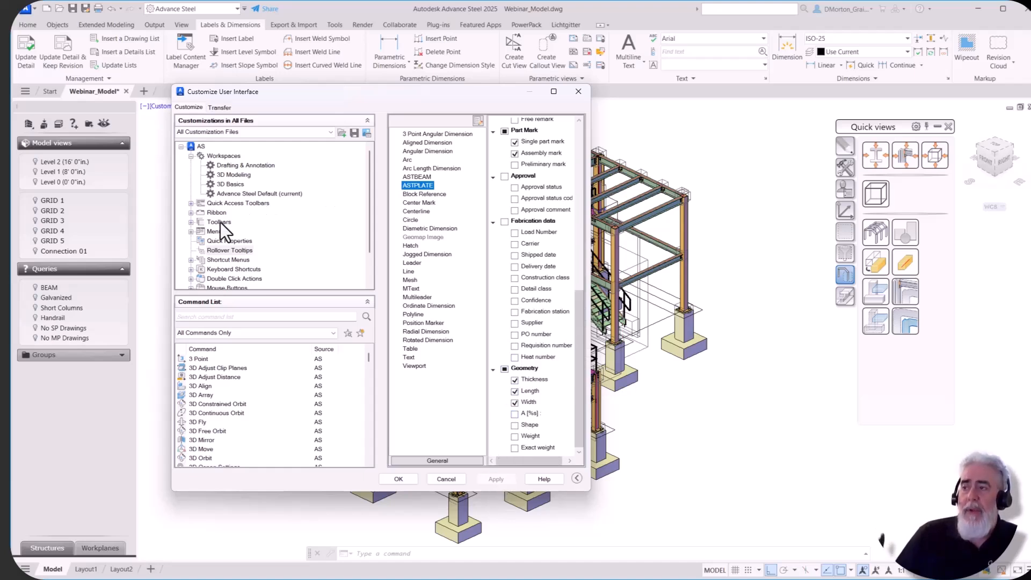
- Review the ASTBEAM properties enabled for Quick Properties and close the customization editor with its settings accepted
left_click(227, 240)
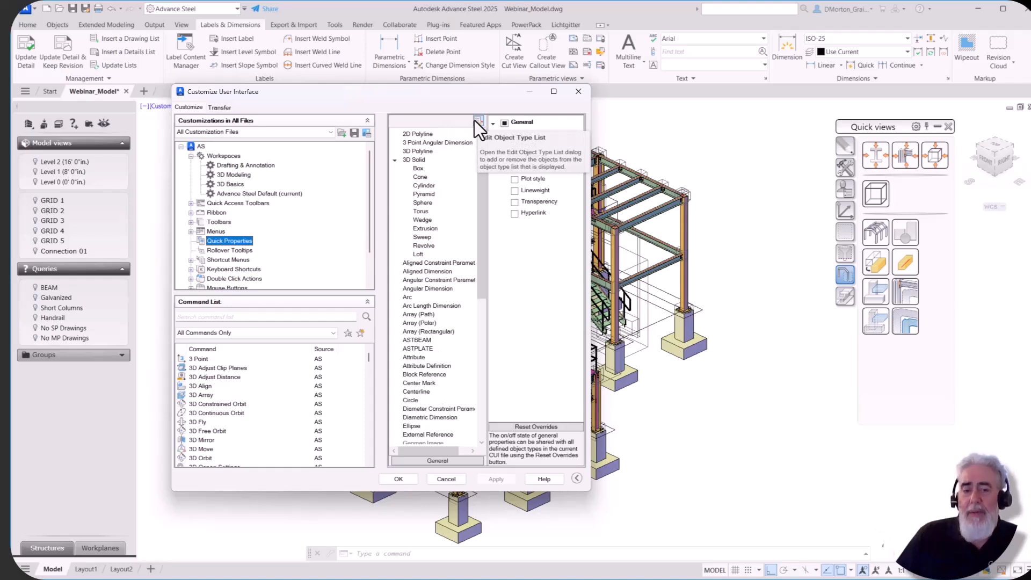
left_click(415, 342)
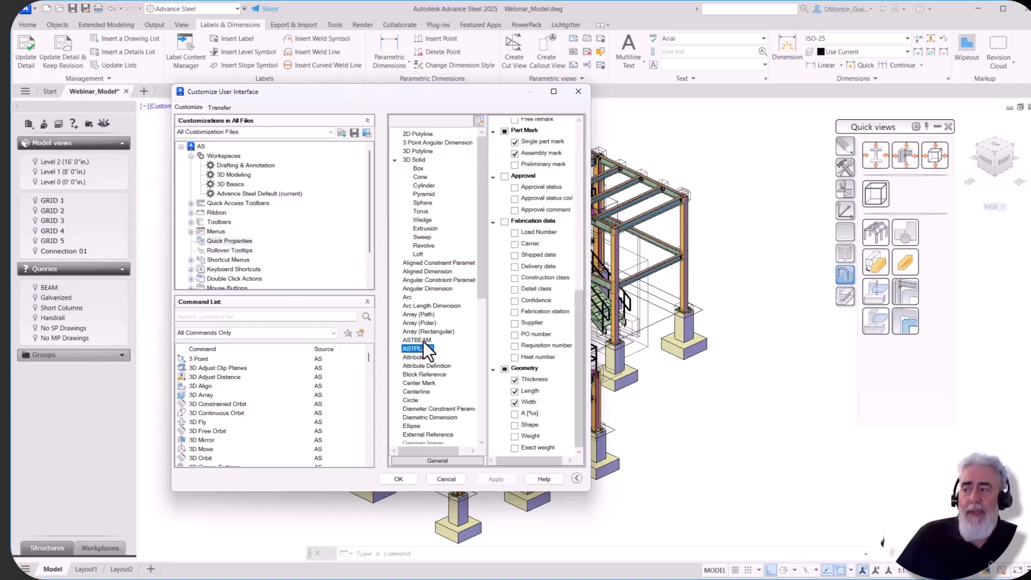
scroll(538, 277, "up", 5)
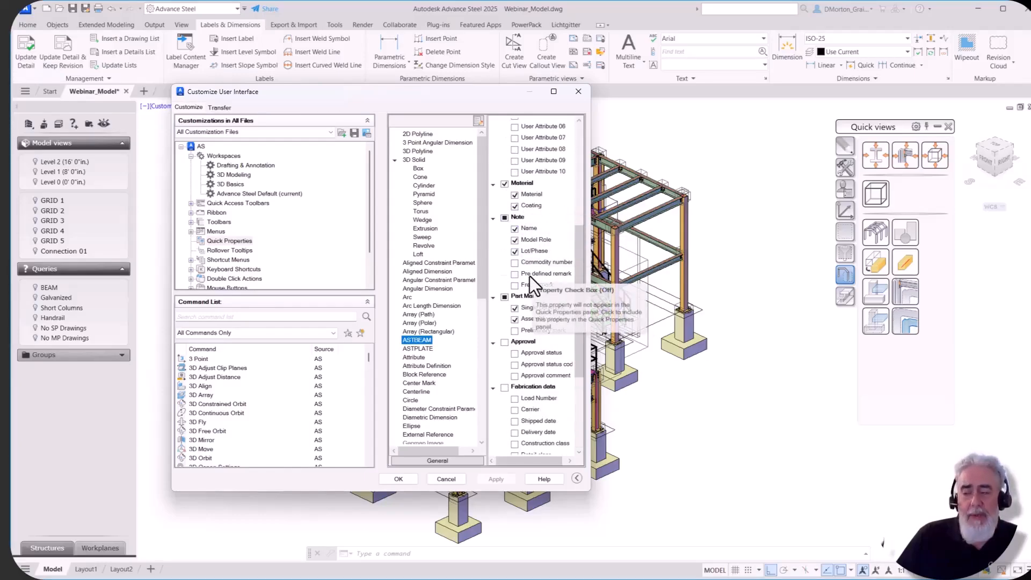
left_click(396, 479)
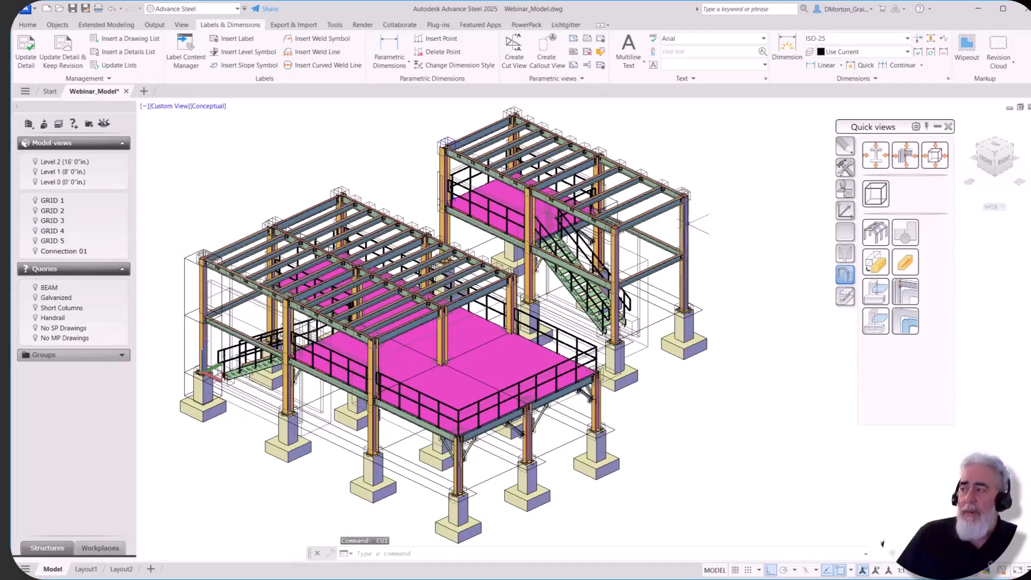
- Inspect the rollover tooltips of the rear building's end column and its base plate
mouse_move(687, 221)
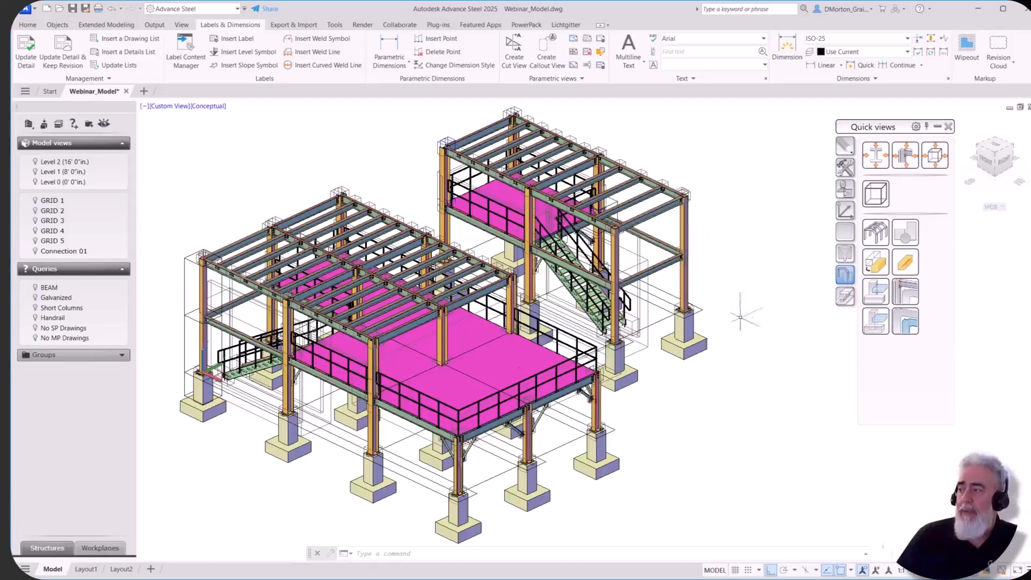
scroll(736, 306, "up", 5)
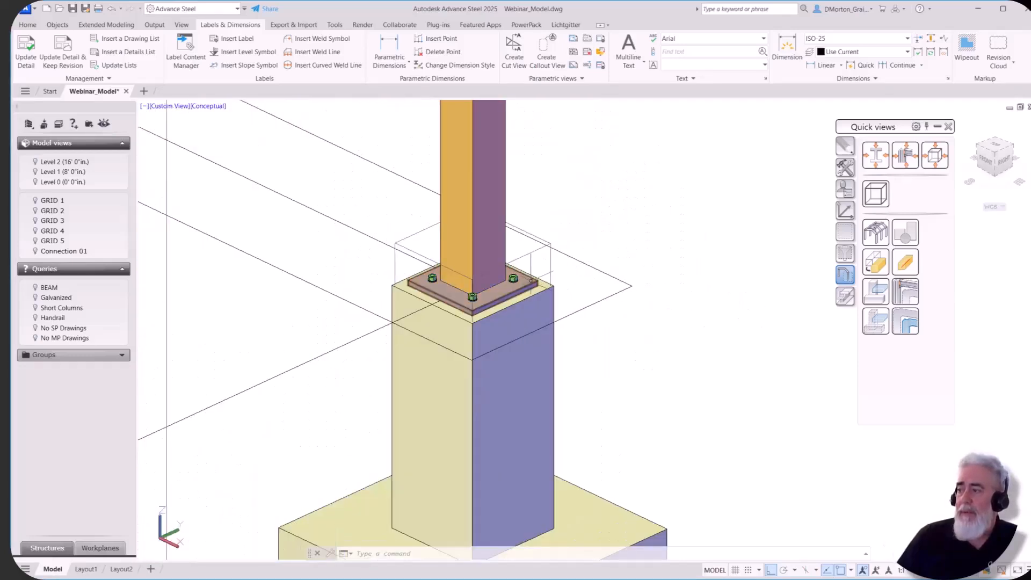
mouse_move(532, 279)
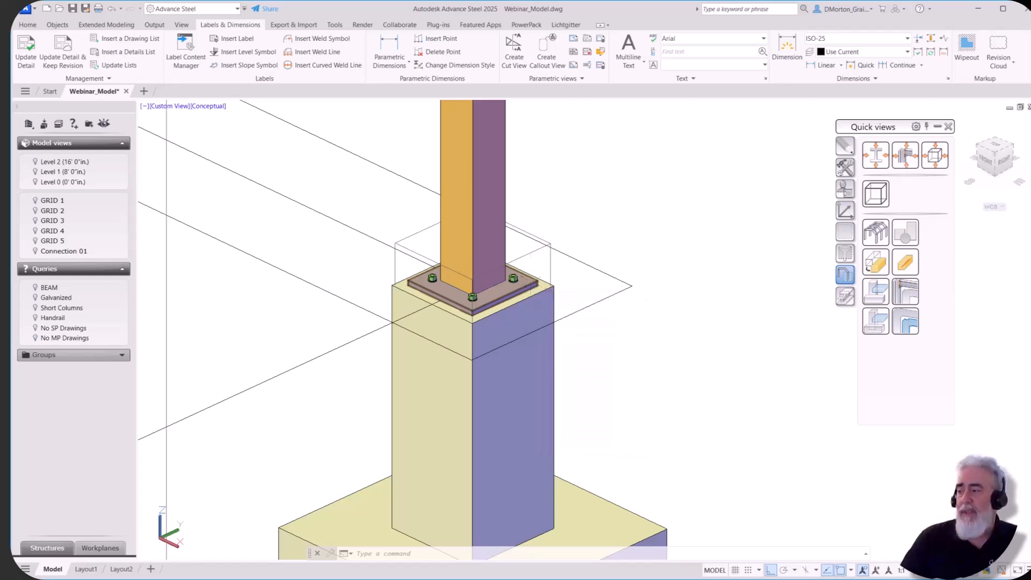
scroll(365, 284, "down", 5)
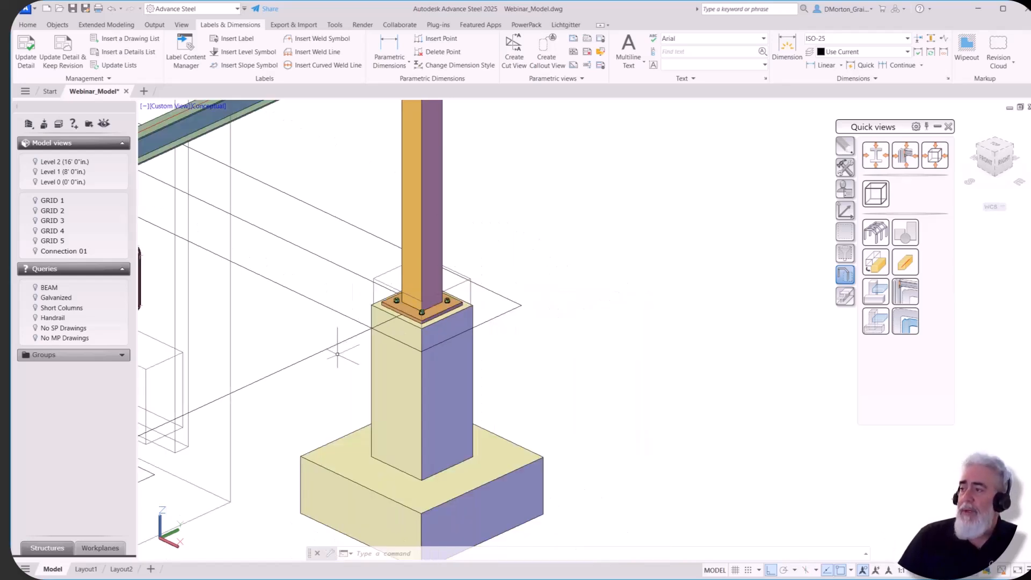
scroll(486, 361, "down", 1)
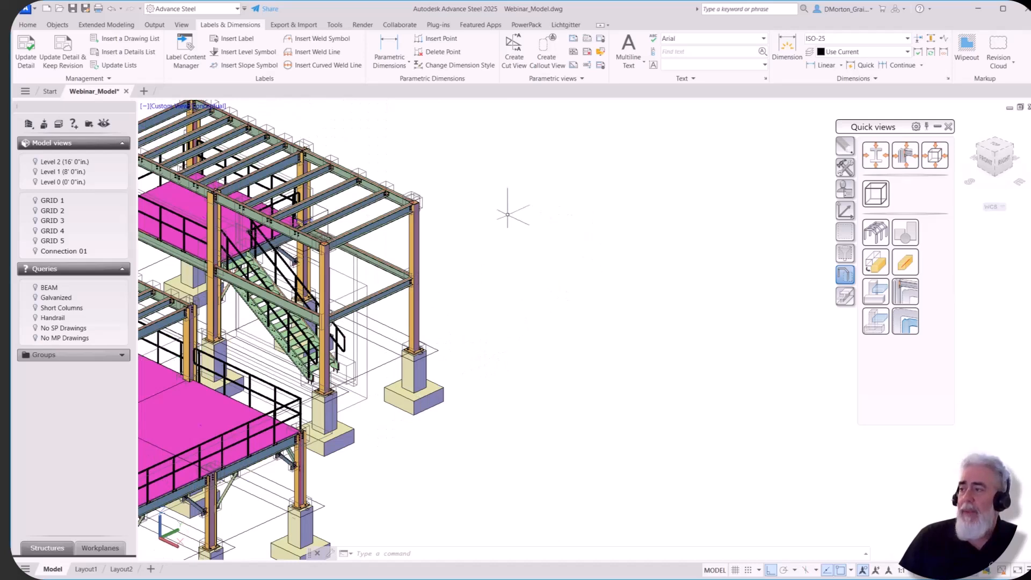
- Show the Quick Properties of the rear building's end column, place the palette beside the column and close it
left_click(415, 247)
right_click(530, 187)
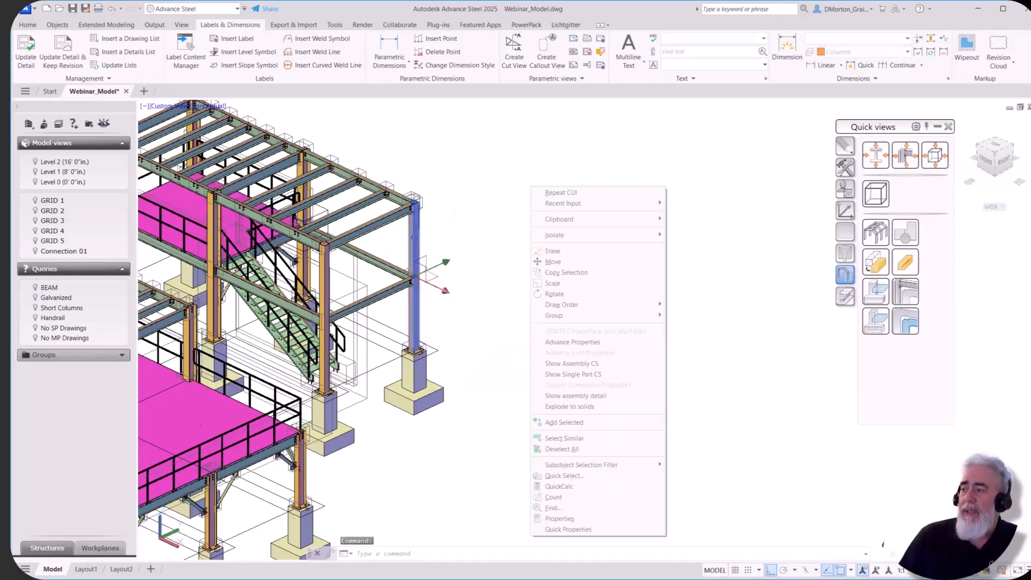
left_click(569, 528)
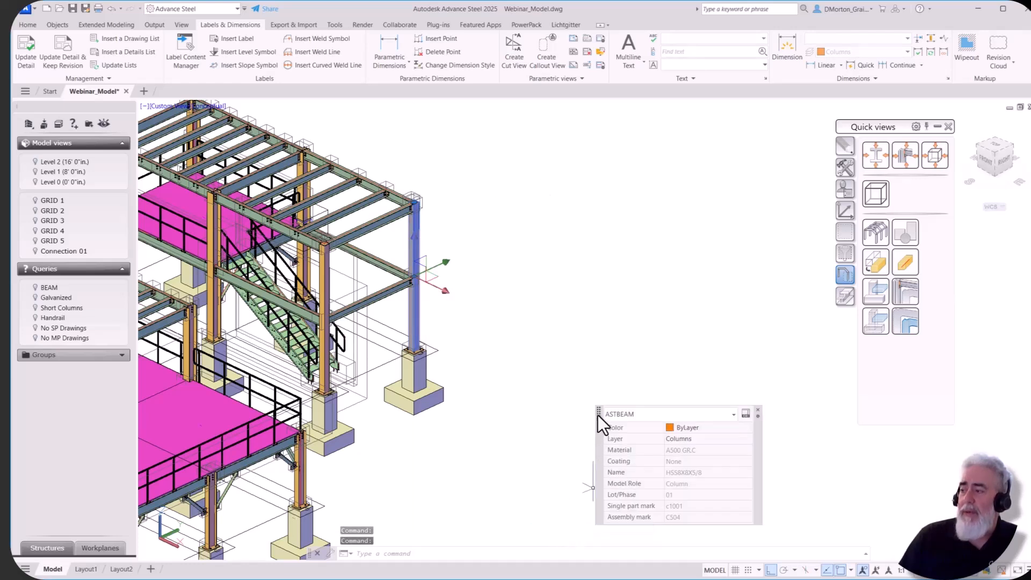
left_click_drag(598, 414, 516, 160)
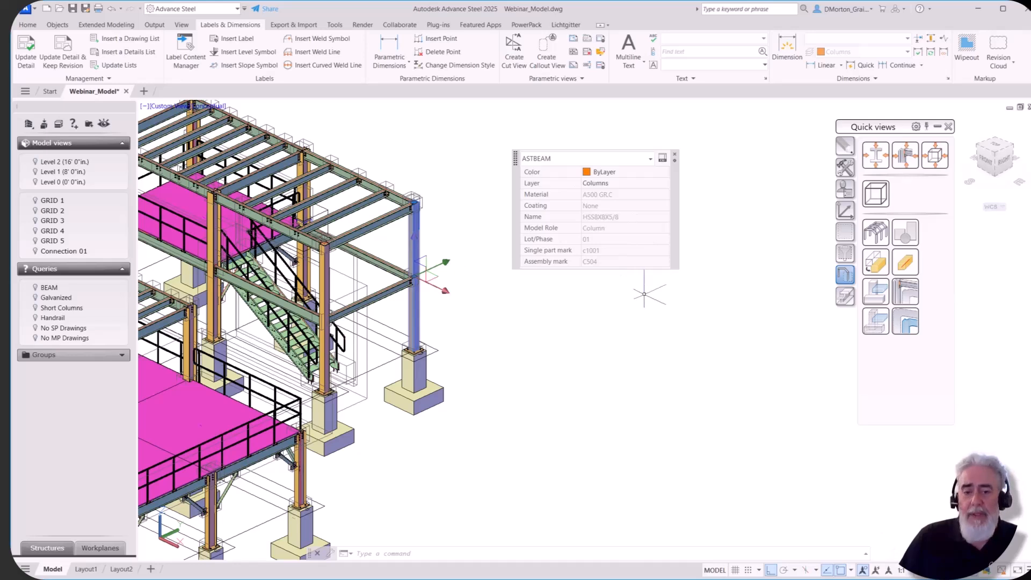
left_click(675, 155)
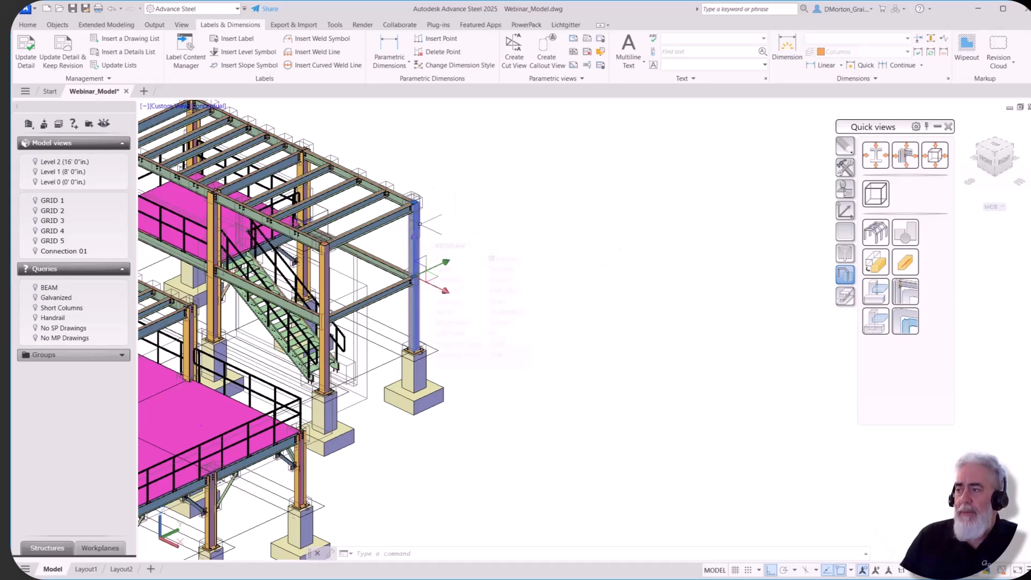
- Inspect the rollover tooltips of the end column and of the plates at the foot of the stair
mouse_move(419, 224)
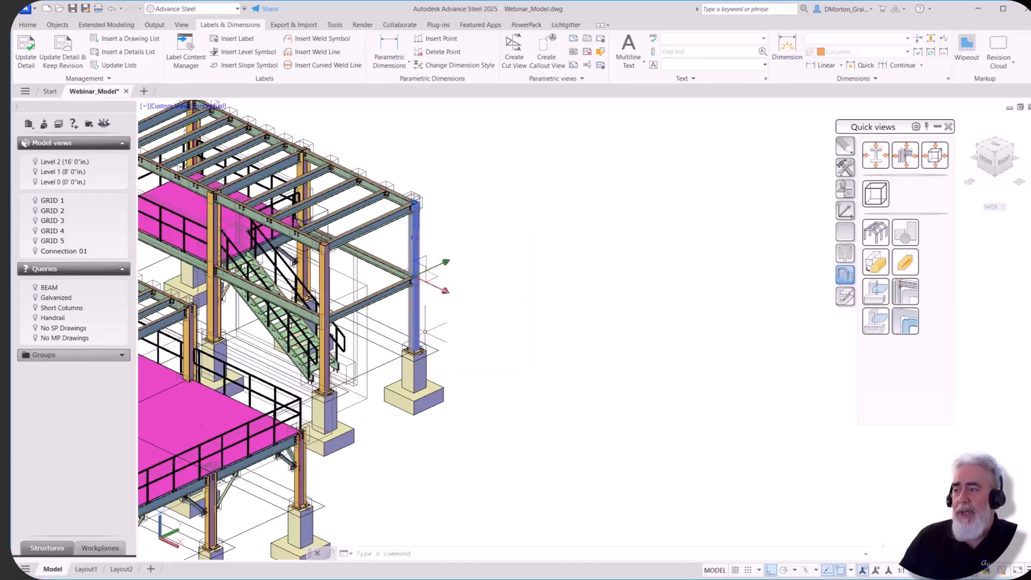
scroll(306, 379, "up", 2)
scroll(305, 379, "up", 5)
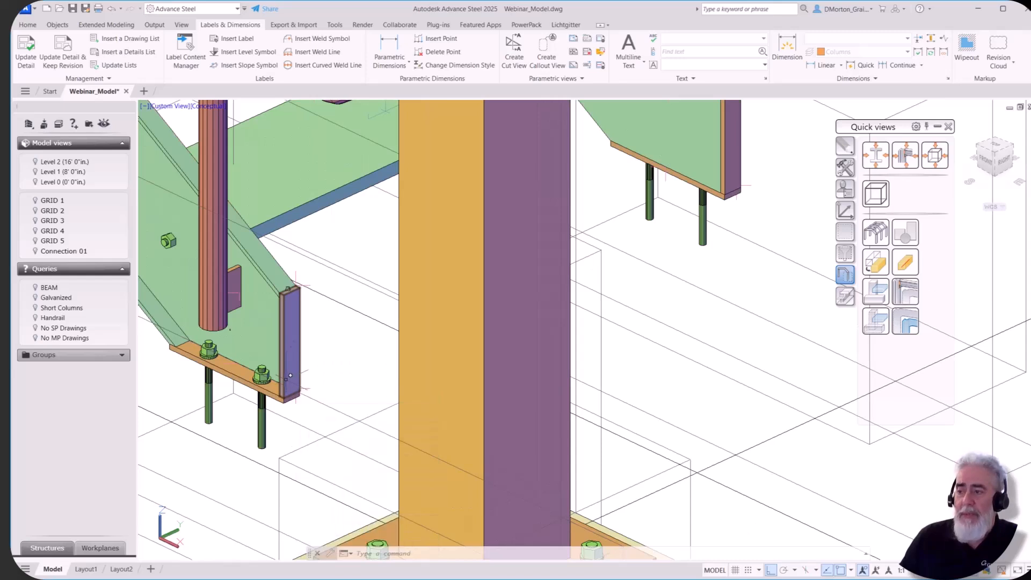
mouse_move(236, 368)
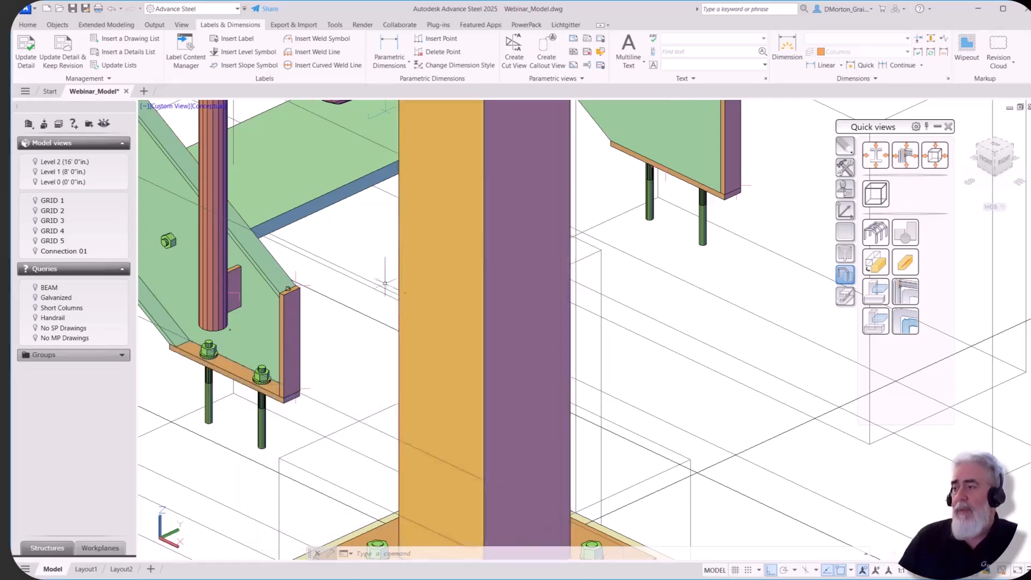
- Clear the selection of the rear building's end column
scroll(451, 279, "down", 5)
scroll(537, 365, "down", 3)
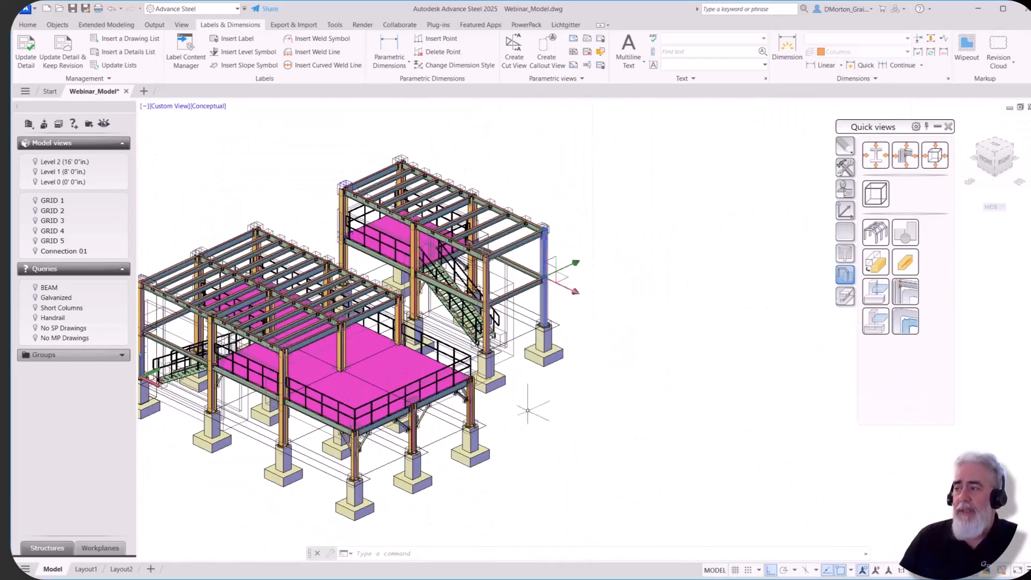
middle_click_drag(537, 357, 554, 390)
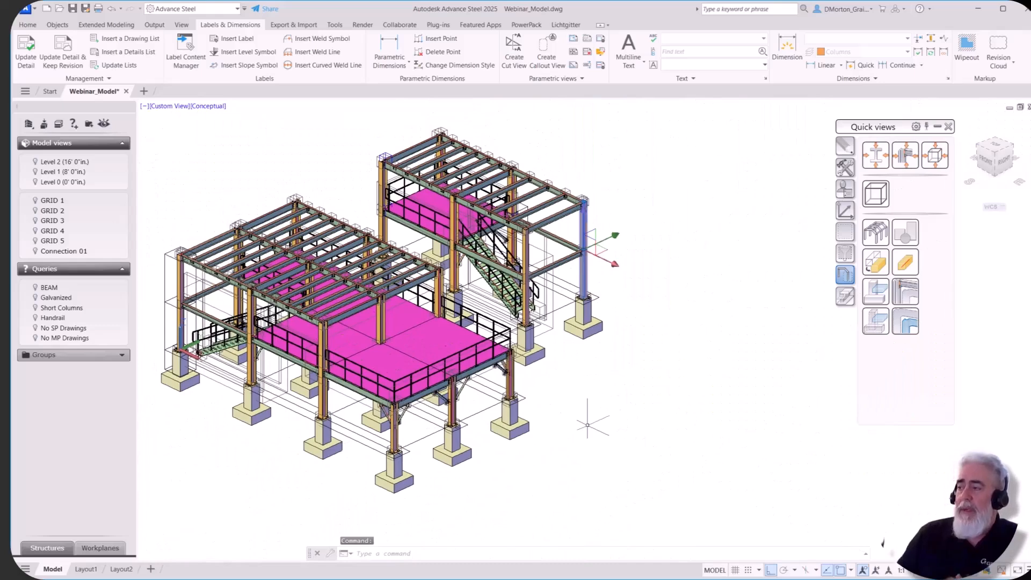
key("Escape")
key("Escape")
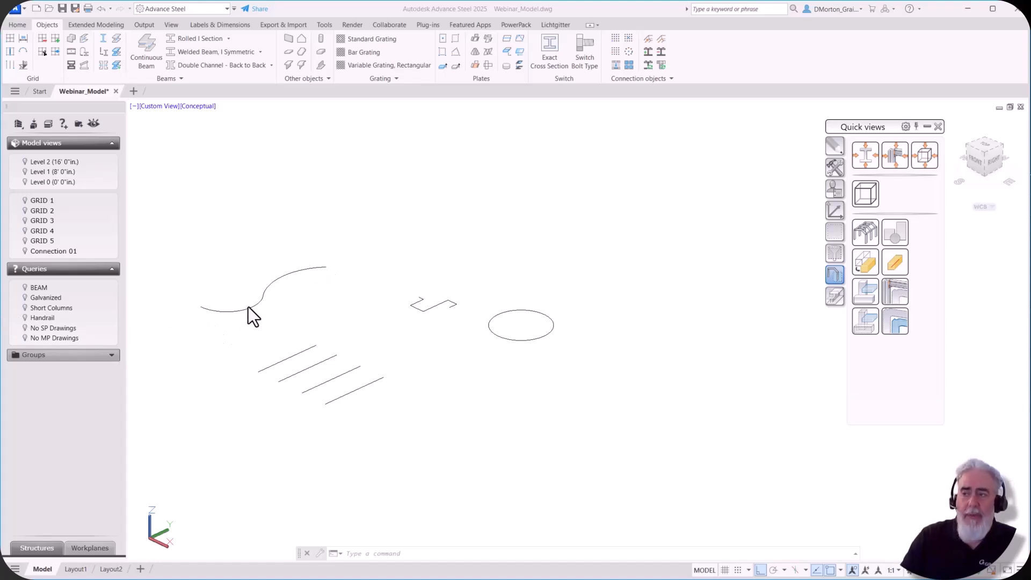
- Convert the S-shaped polyline into a curved poly beam, keep the source polyline and close the beam's properties
left_click(83, 53)
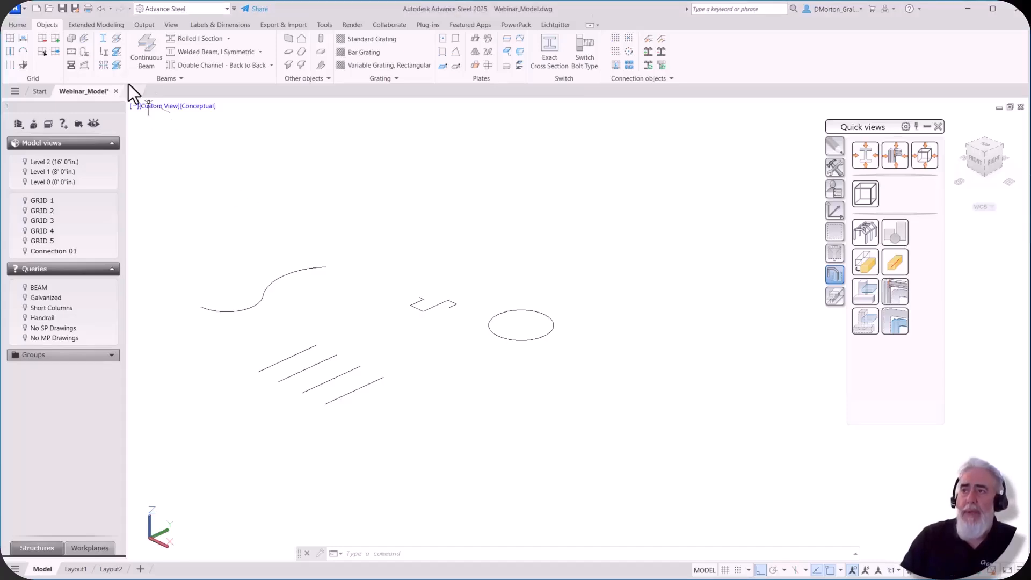
left_click(82, 53)
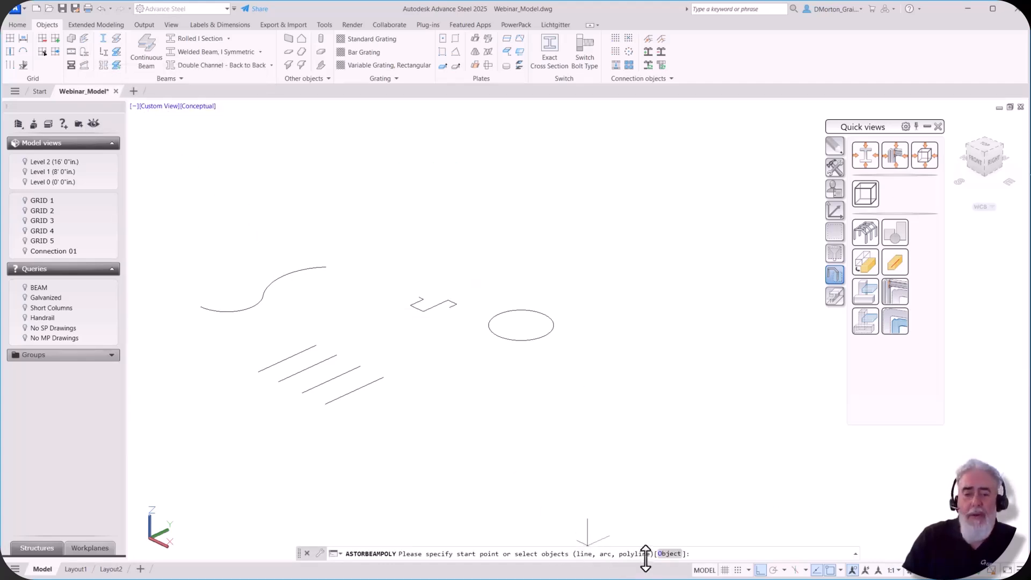
left_click(671, 553)
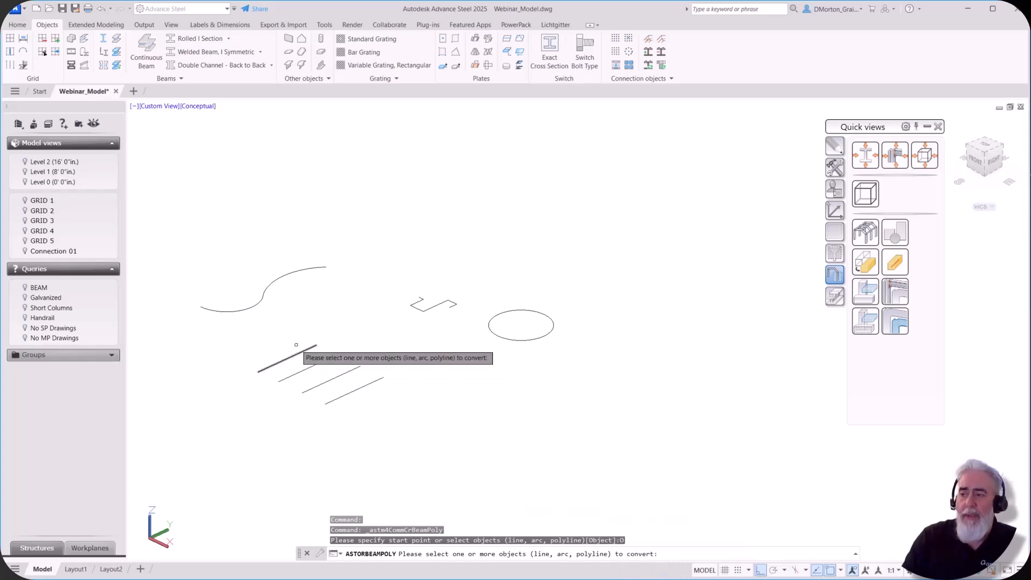
left_click(271, 280)
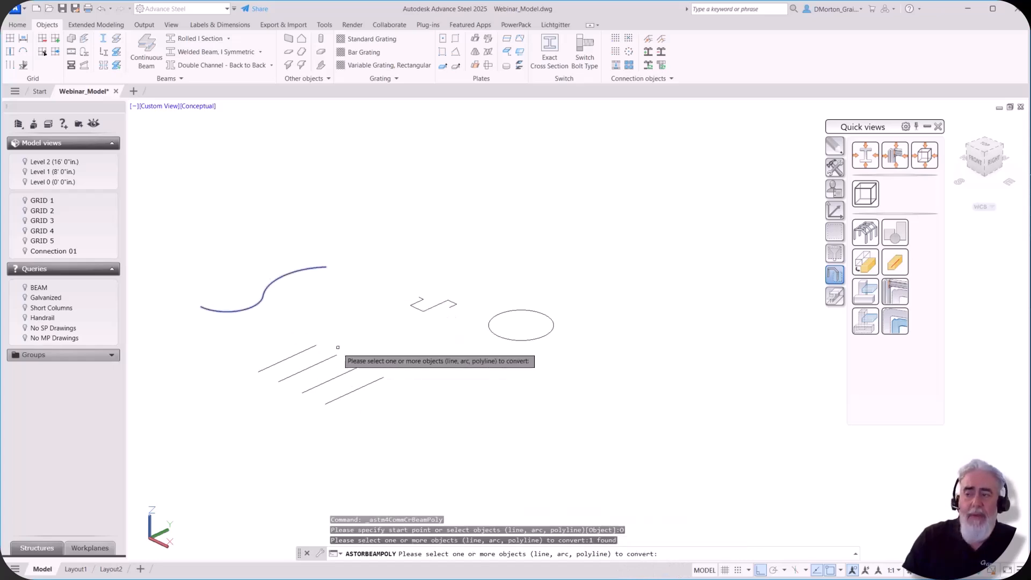
key("Return")
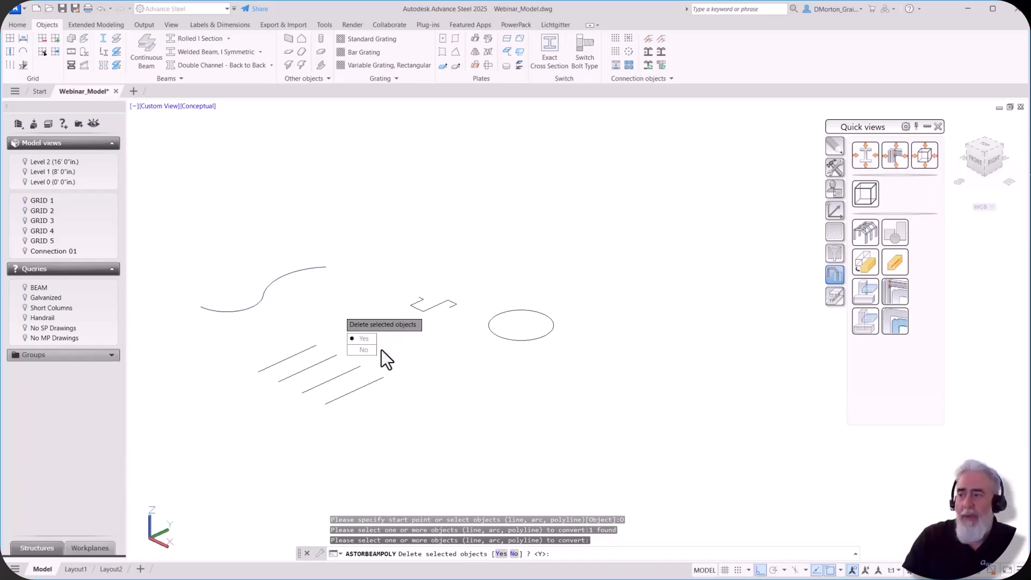
left_click(363, 350)
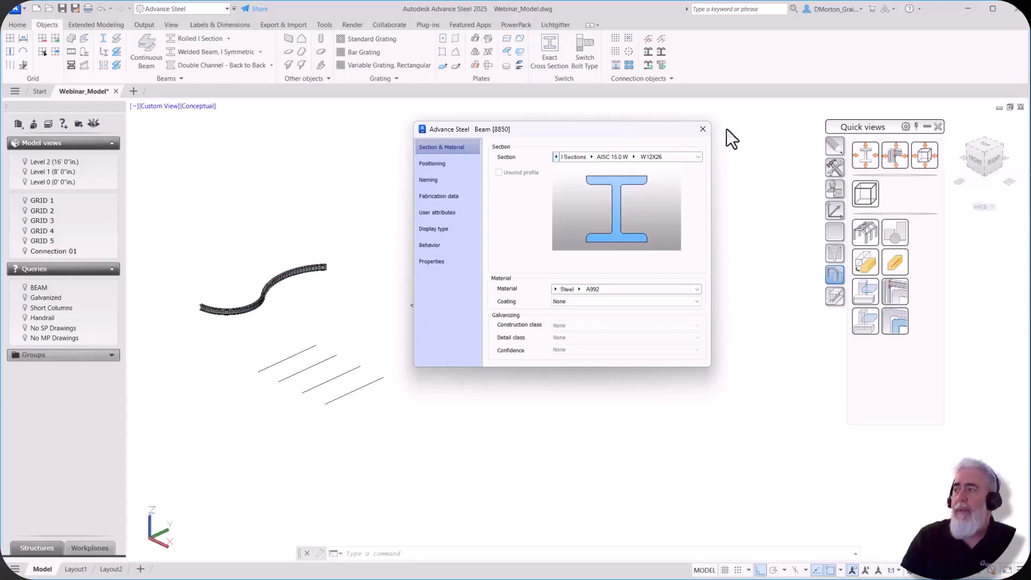
left_click(702, 129)
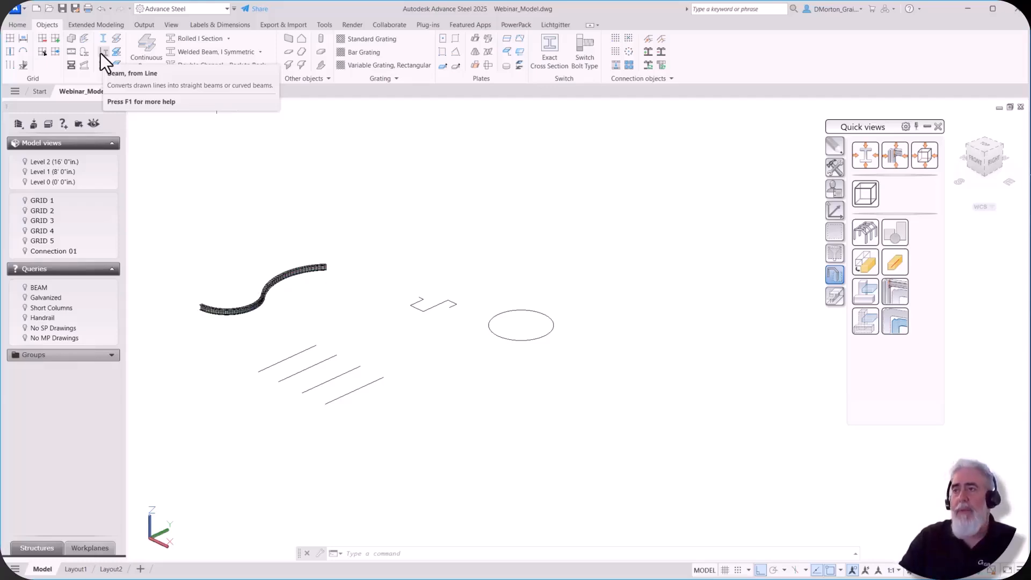
- Convert the four parallel lines into straight beams, keep the source lines and close the beam properties
left_click(101, 53)
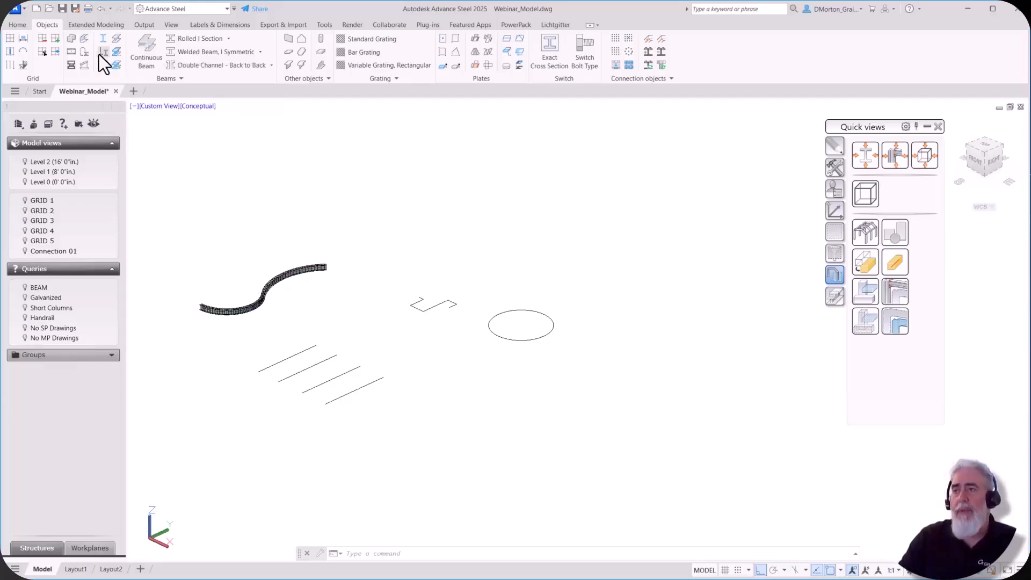
left_click(370, 420)
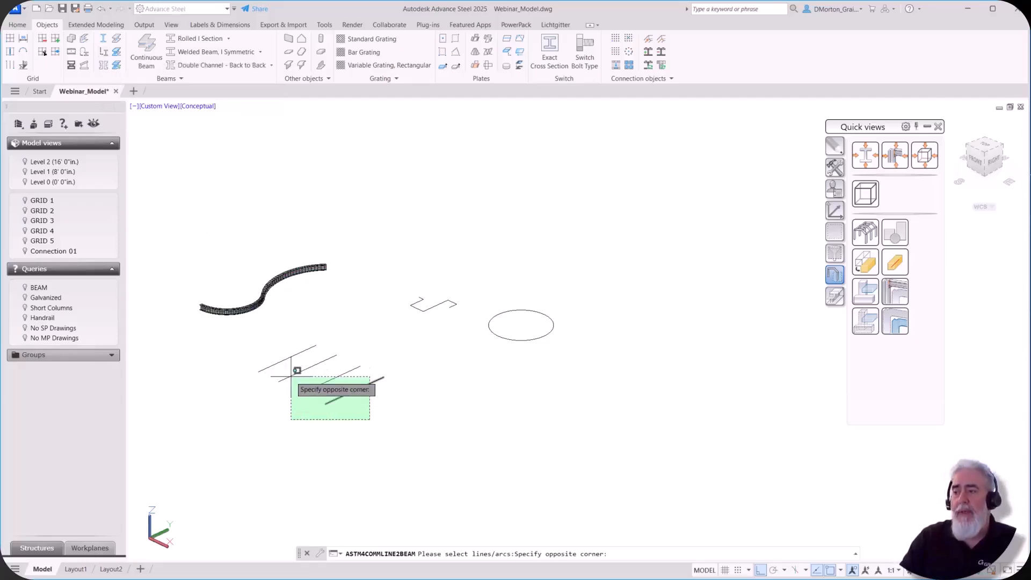
left_click(260, 355)
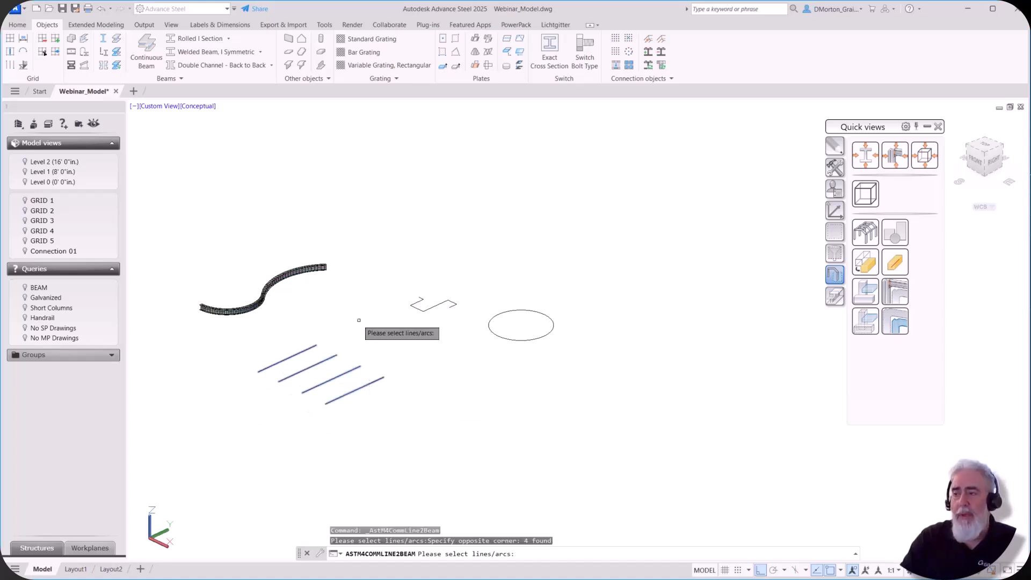
key("Return")
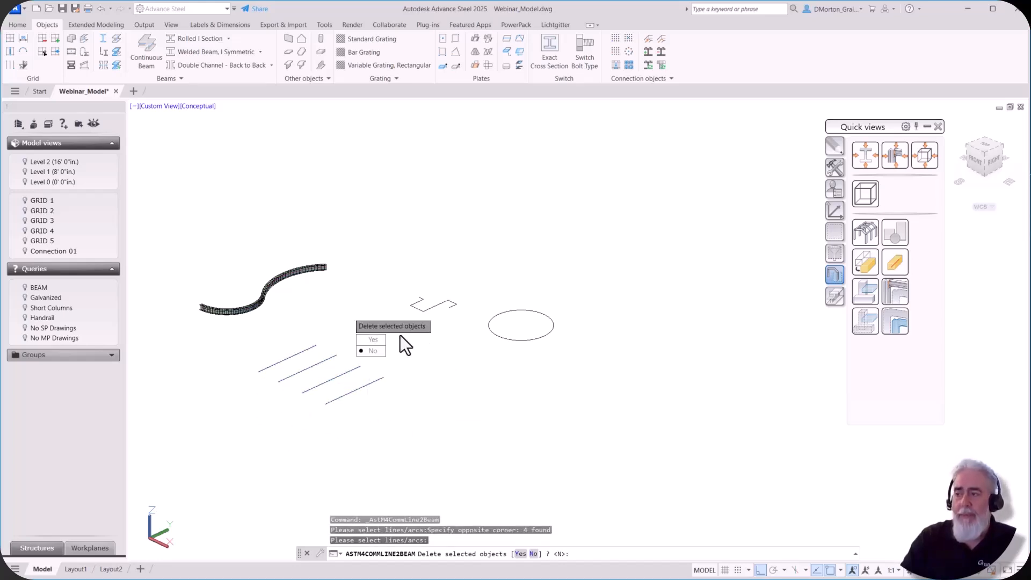
left_click(378, 352)
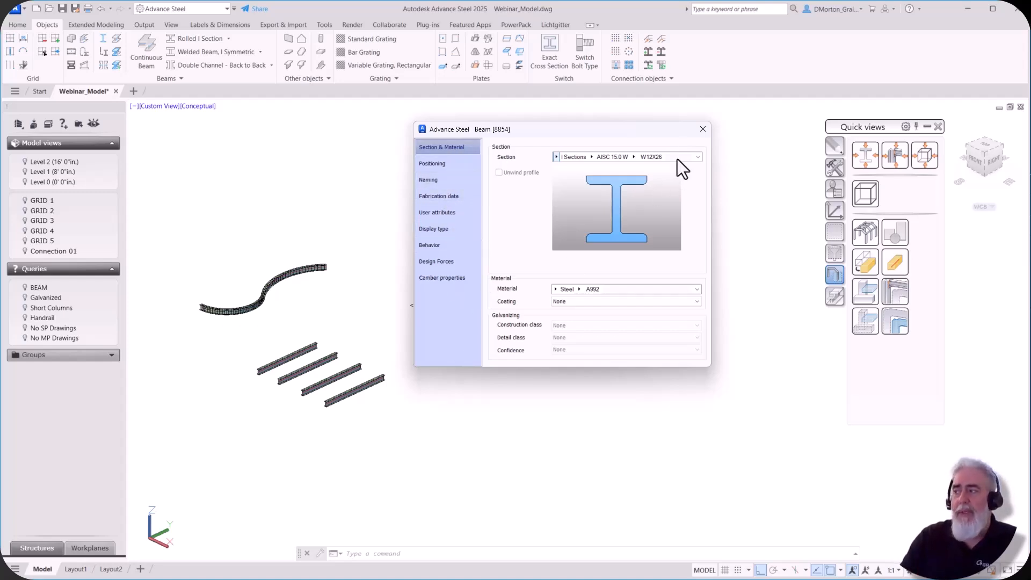
left_click(702, 129)
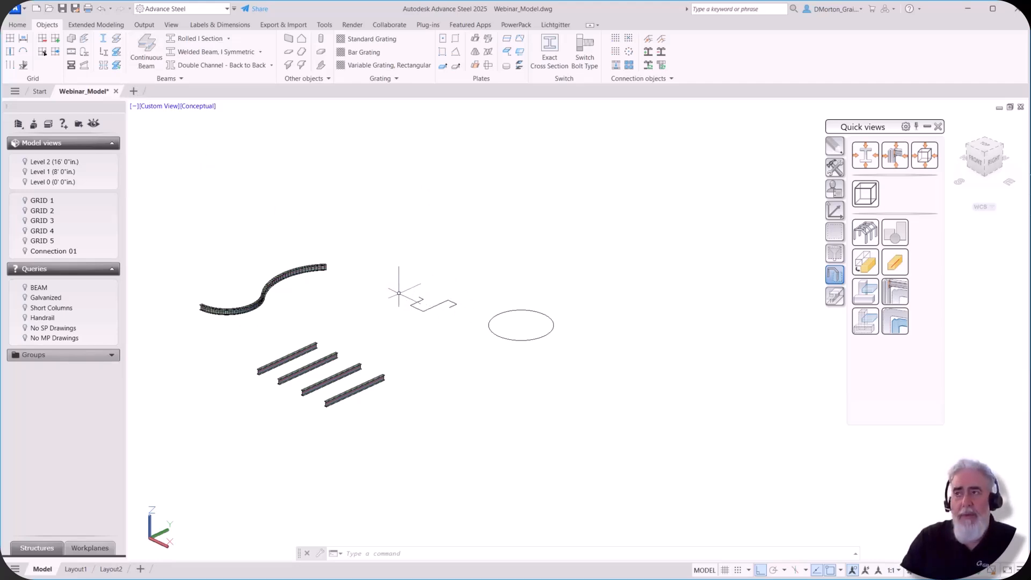
- Create a user-section beam about 31'-8" long from the open folded polyline, with its system axis centred on a polyline corner
left_click(82, 39)
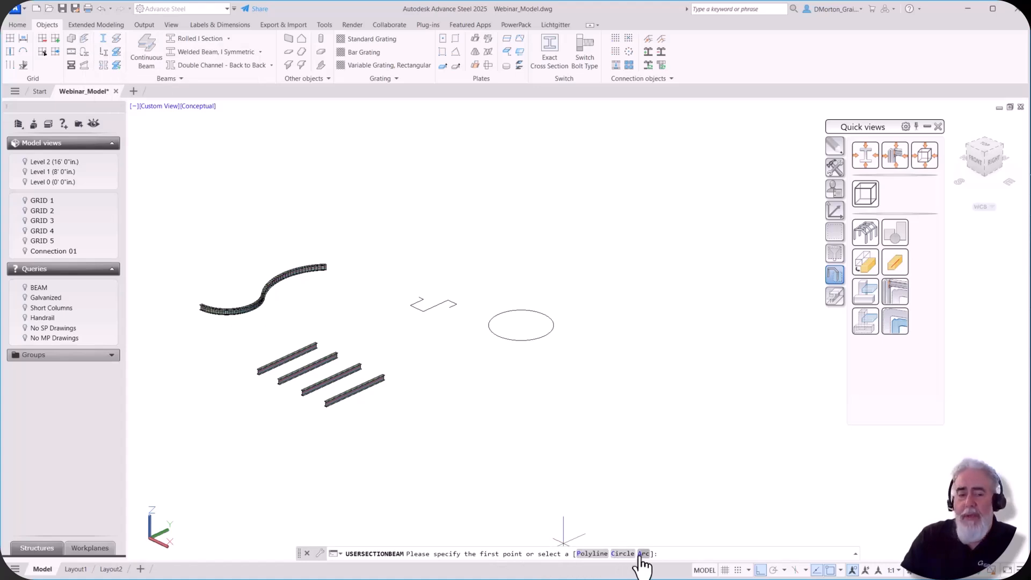
left_click(590, 554)
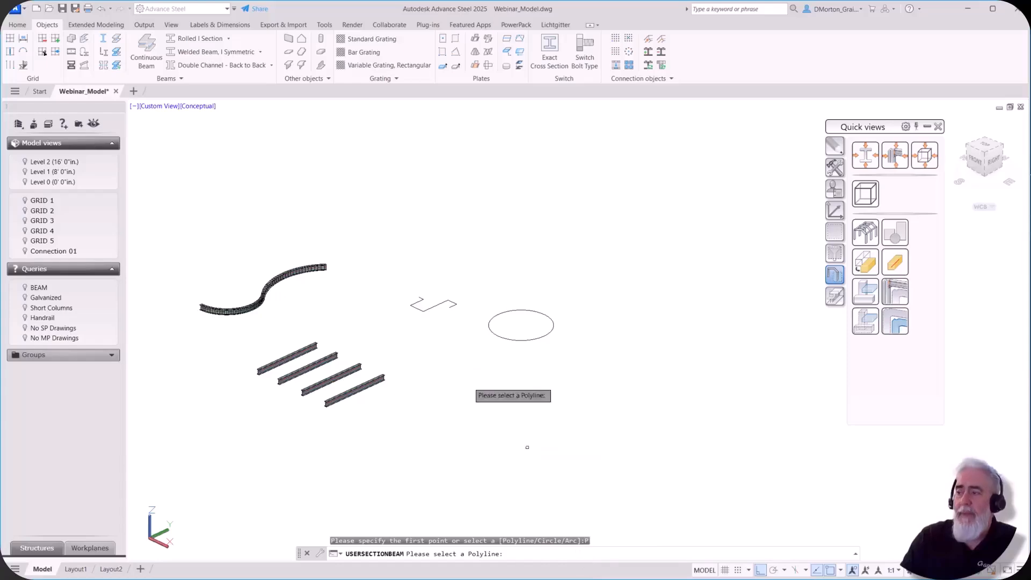
left_click(432, 307)
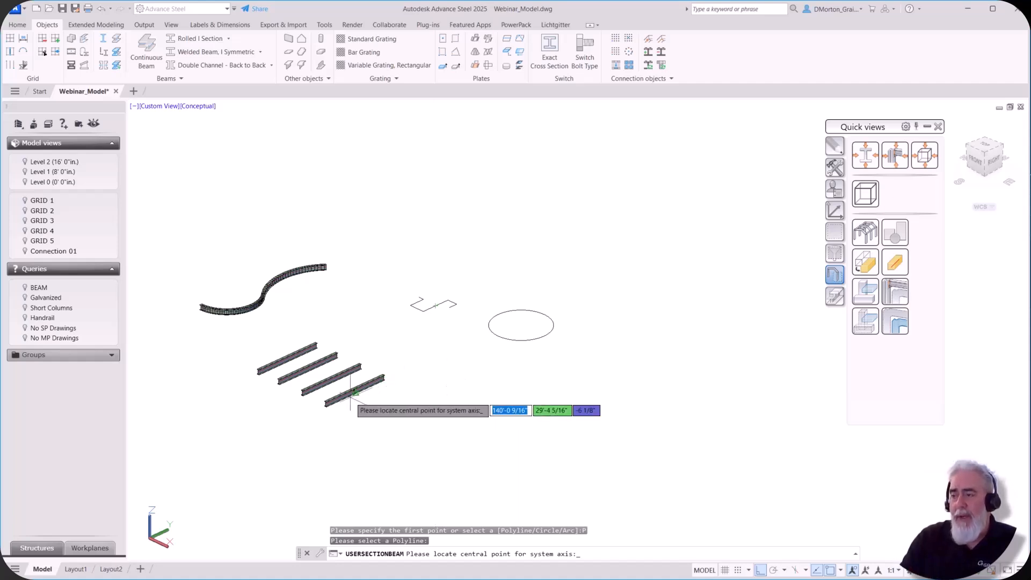
scroll(350, 397, "up", 6)
scroll(412, 447, "down", 5)
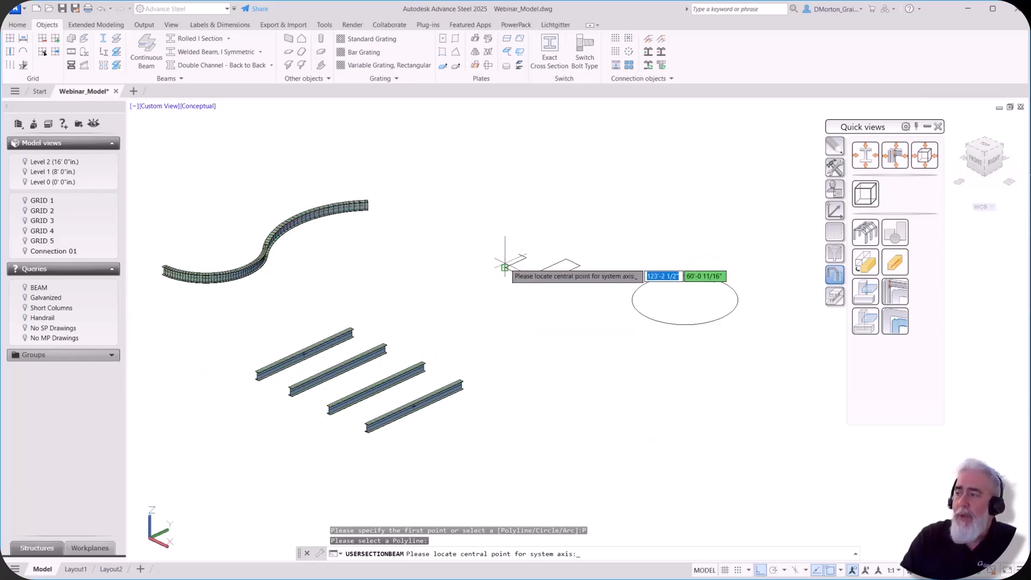
scroll(505, 268, "up", 2)
scroll(505, 268, "up", 2)
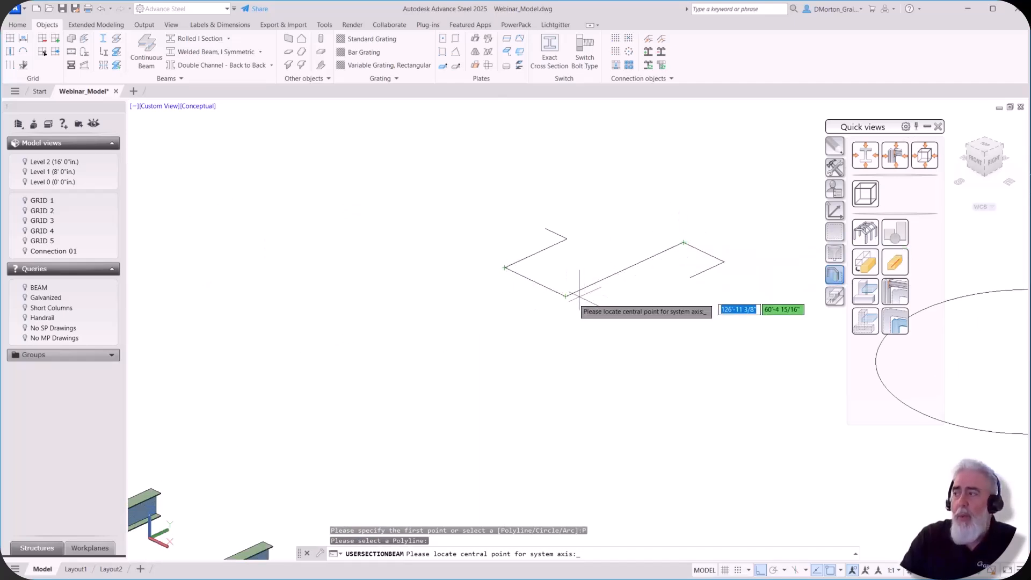
left_click(683, 242)
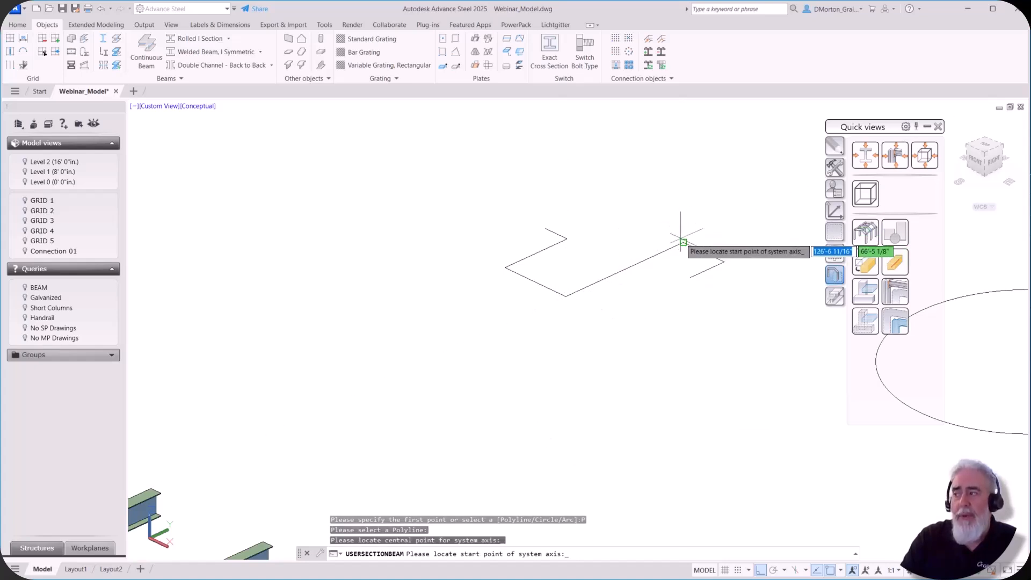
scroll(383, 310, "down", 8)
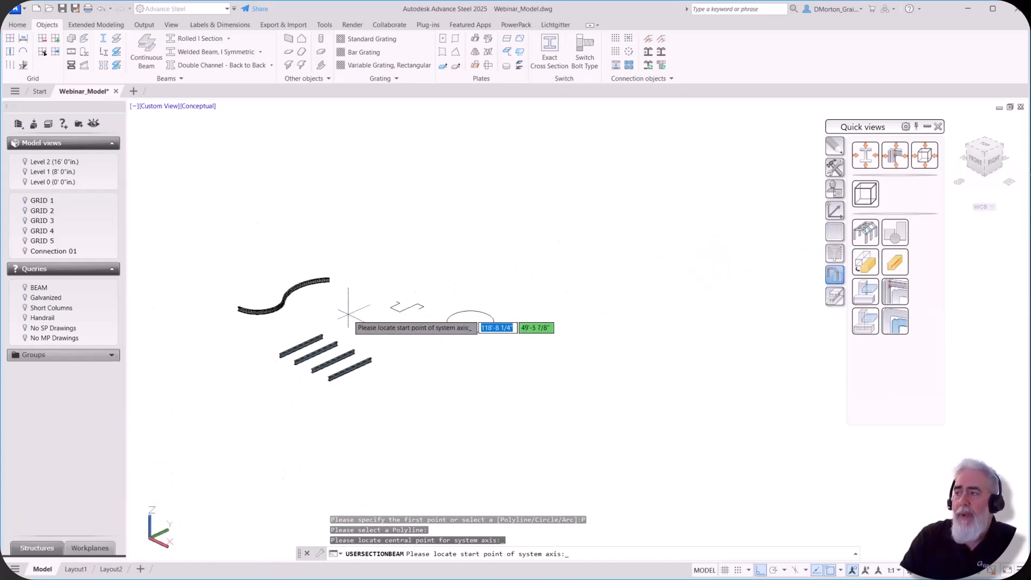
left_click(527, 242)
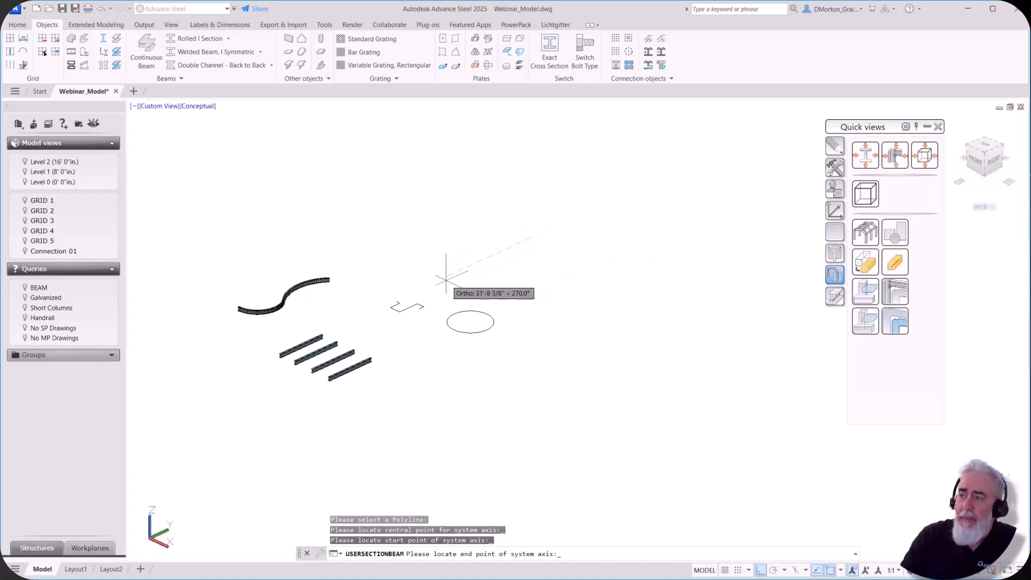
left_click(445, 280)
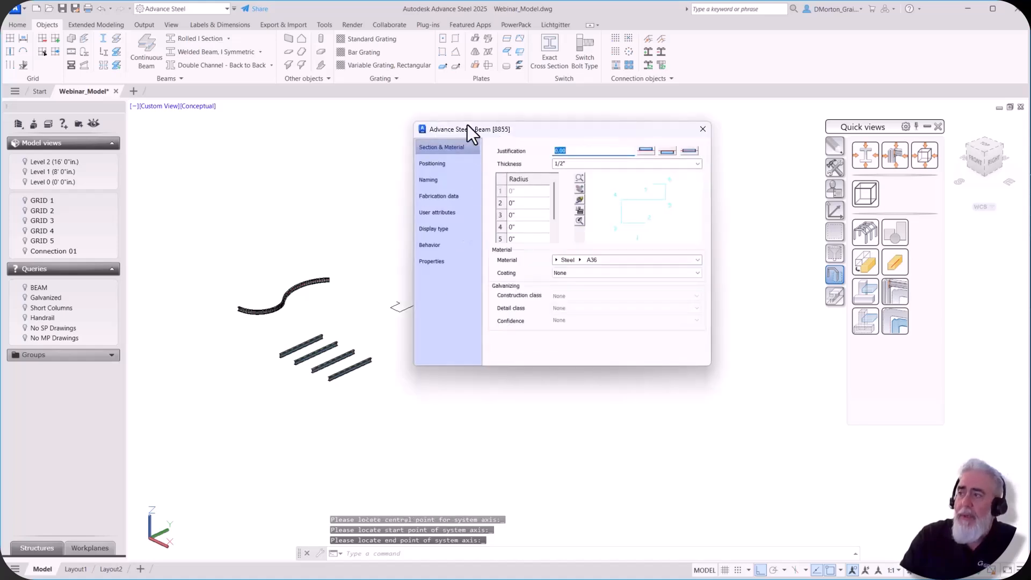
- Try the folded beam's justification at 1.00, return it to 0.00 and set the thickness to 3"
left_click_drag(467, 124, 598, 132)
scroll(431, 271, "up", 5)
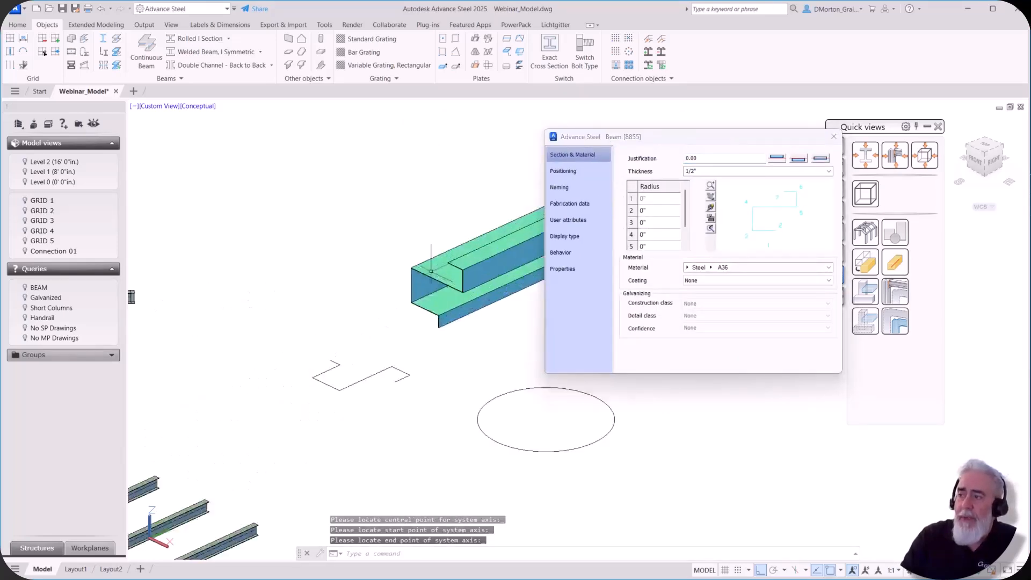
scroll(451, 359, "up", 3)
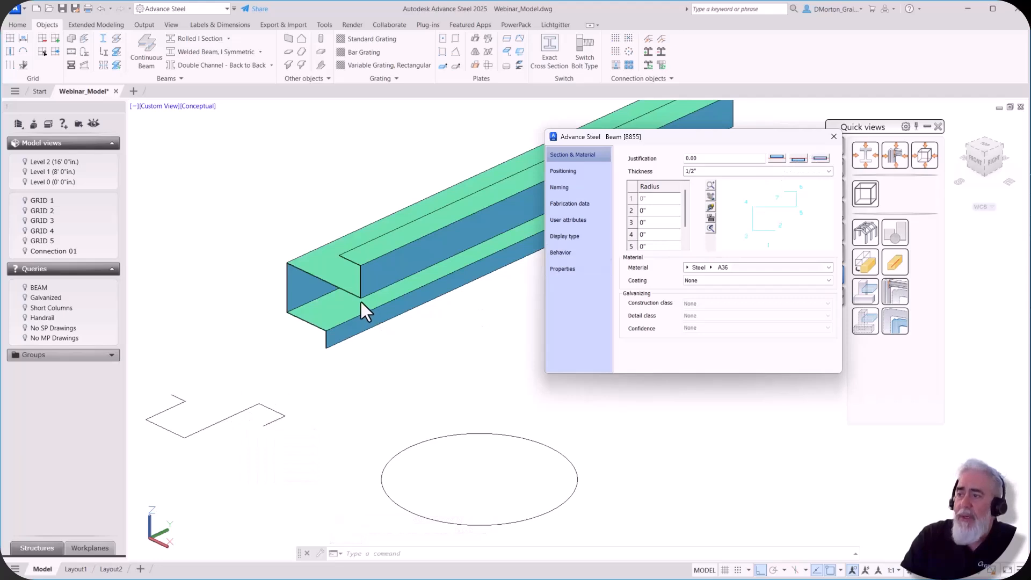
left_click(790, 156)
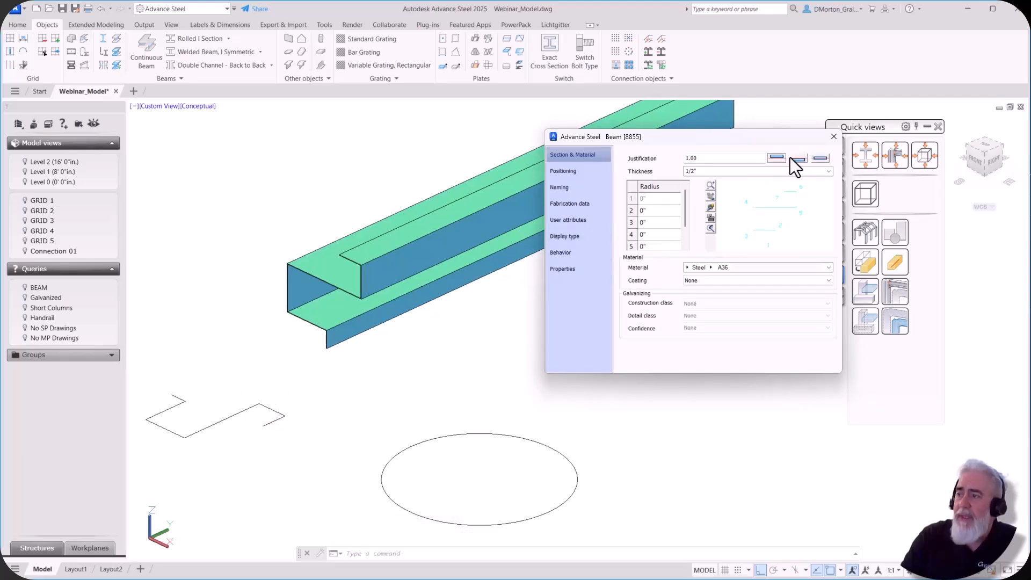
left_click(777, 158)
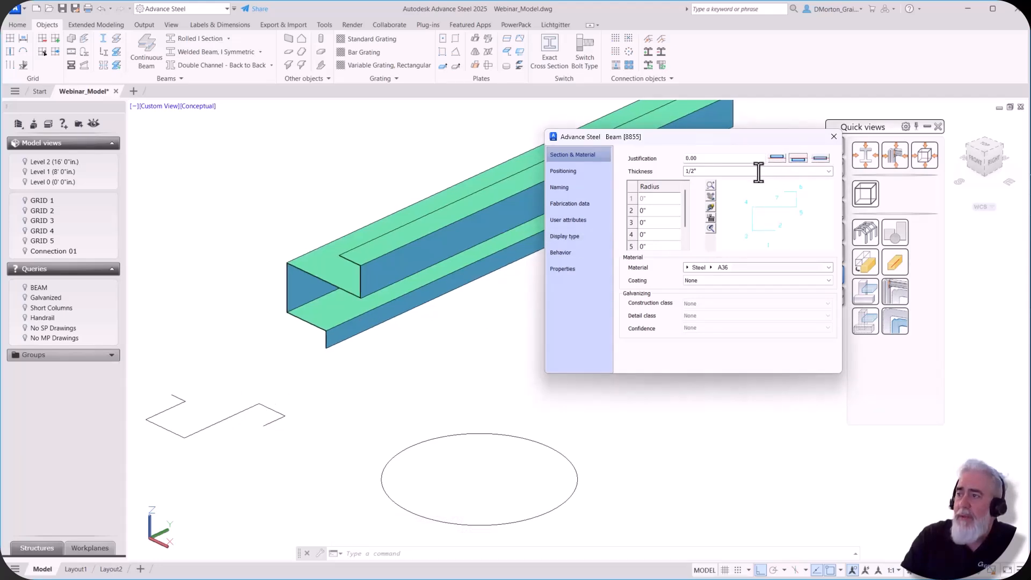
left_click(829, 171)
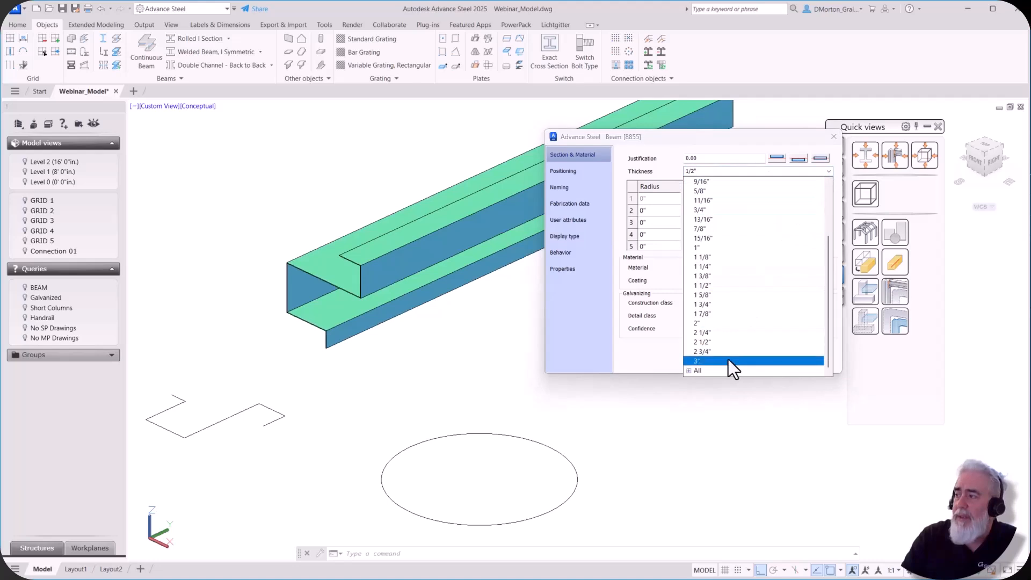
left_click(728, 359)
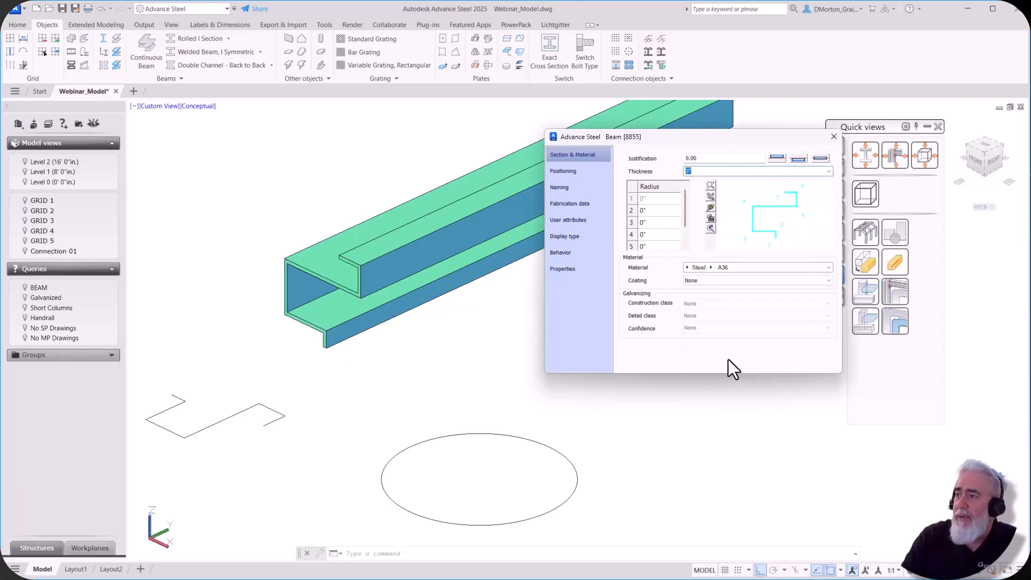
- Compare justifications 1.00 and 0.00 on the 3" thick folded beam, leaving it at 0.00
left_click(779, 158)
left_click(795, 158)
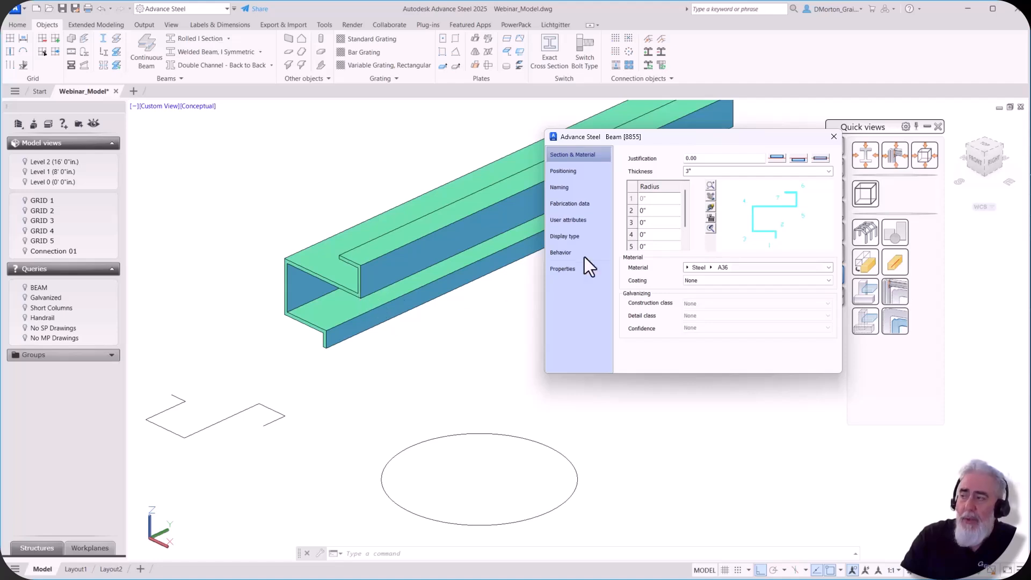
left_click(775, 158)
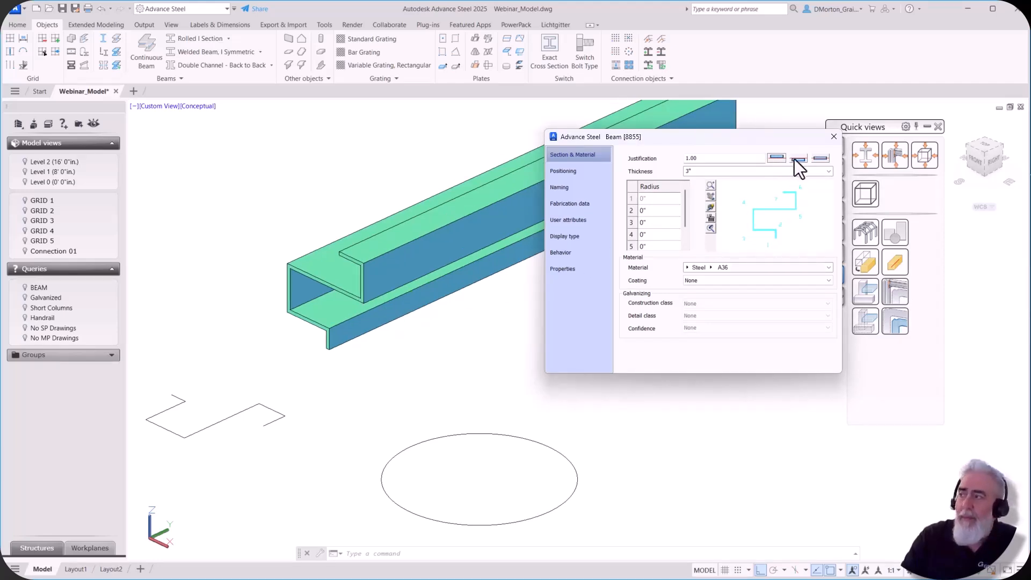
left_click(796, 158)
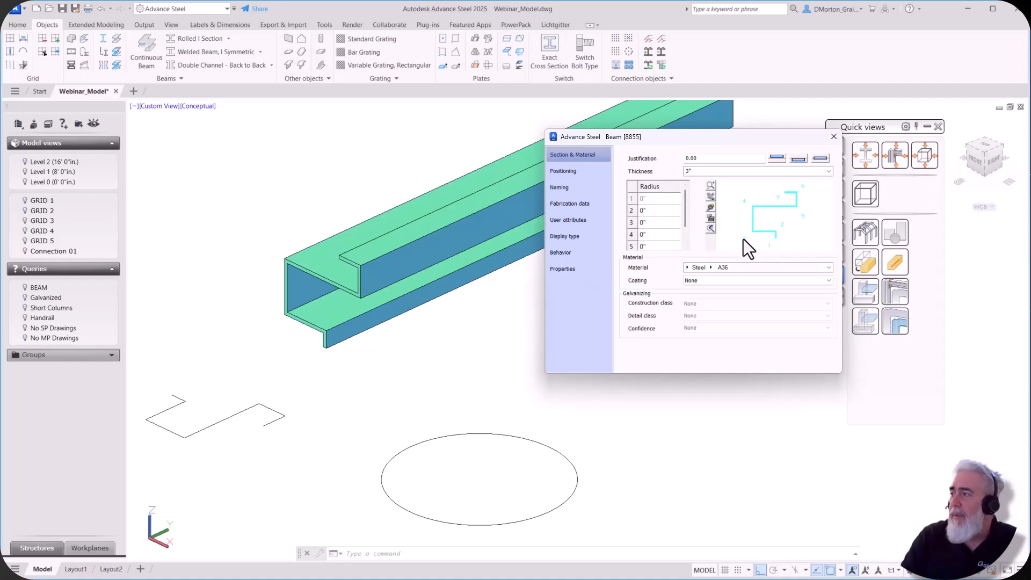
- Set the bend radius of corners 3 and 4 of the folded beam to 3" and check the rounded corners
left_click(652, 223)
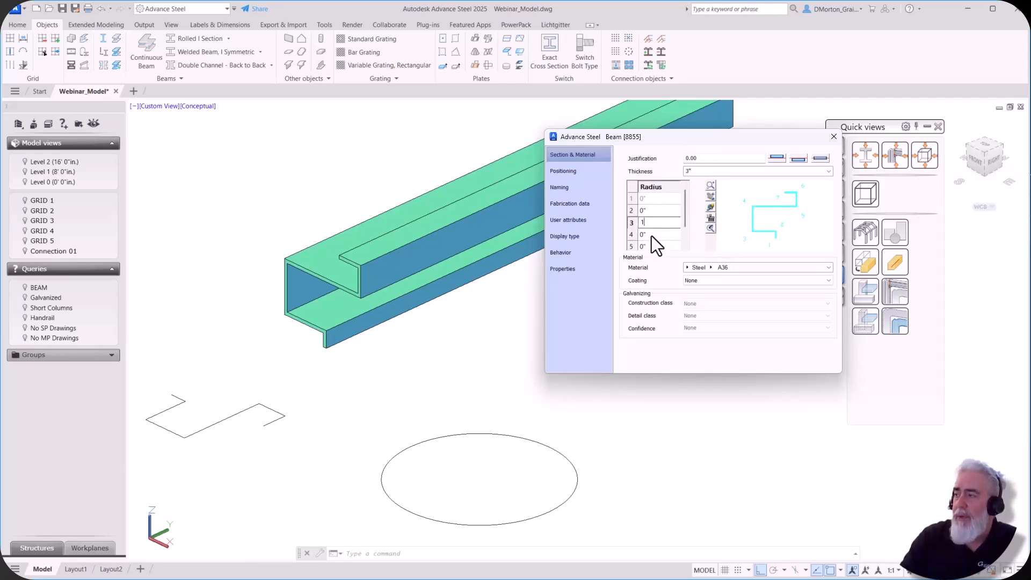
type("1")
left_click(652, 234)
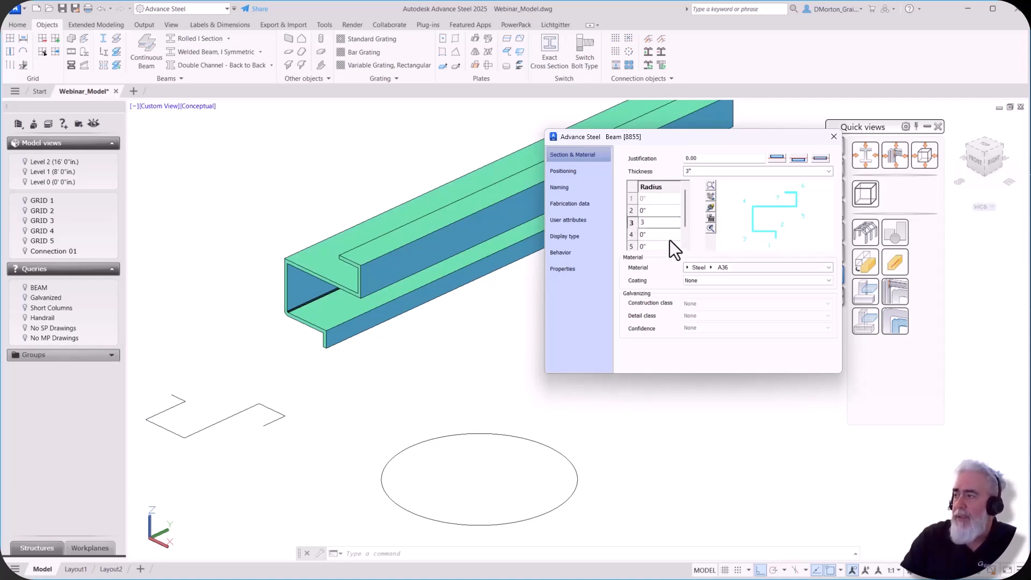
left_click(658, 234)
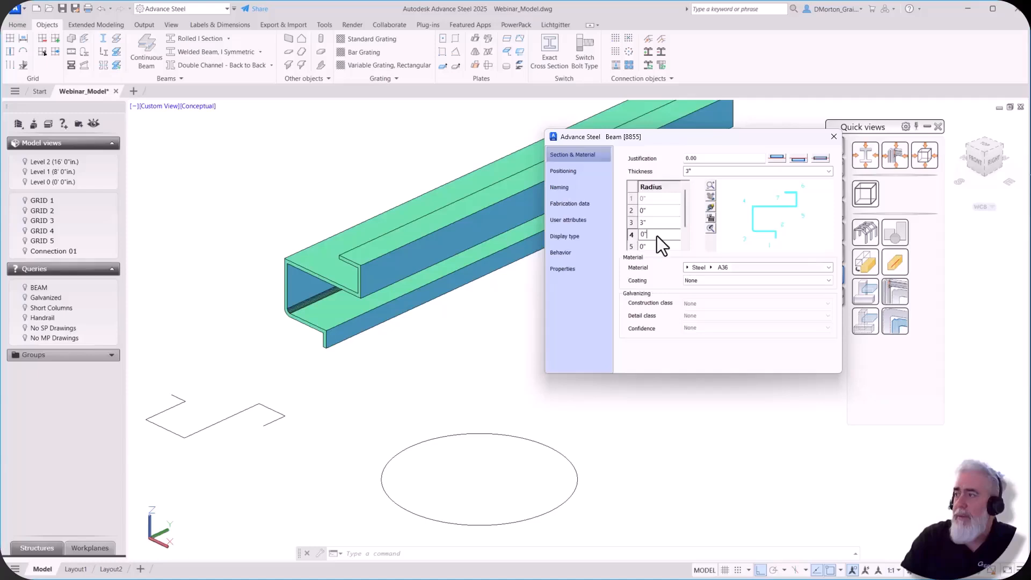
type("3")
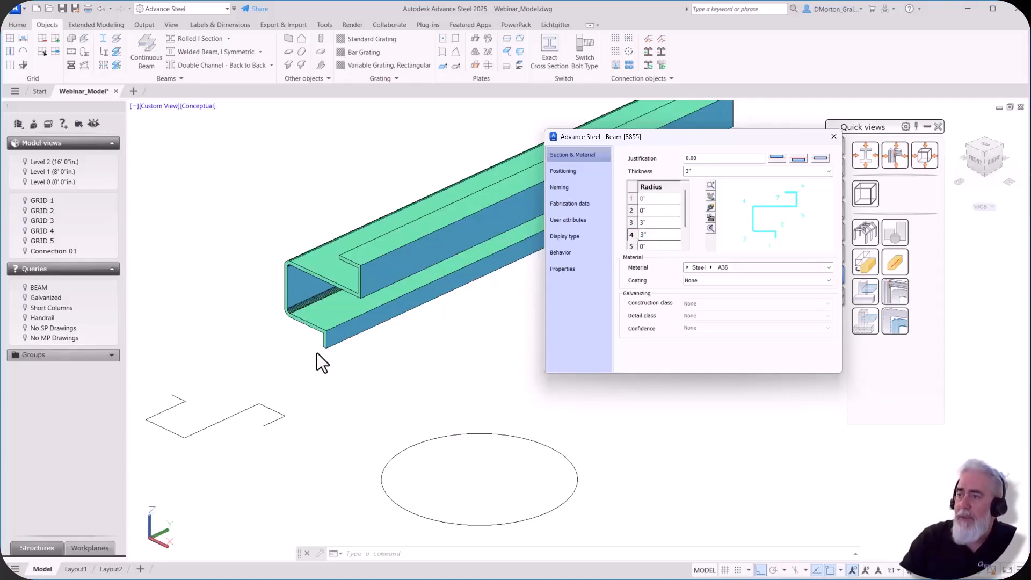
scroll(272, 276, "up", 5)
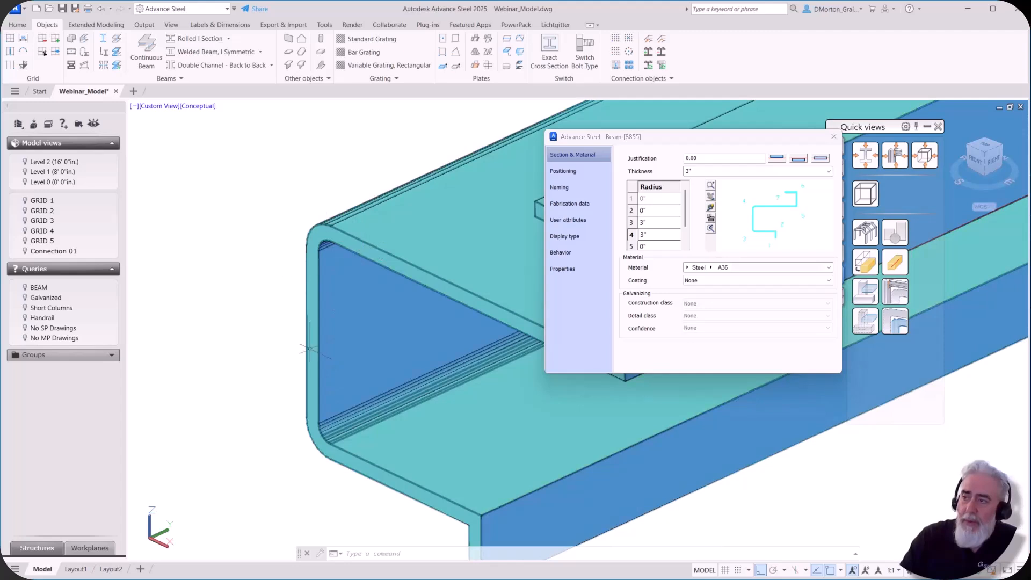
scroll(247, 387, "down", 5)
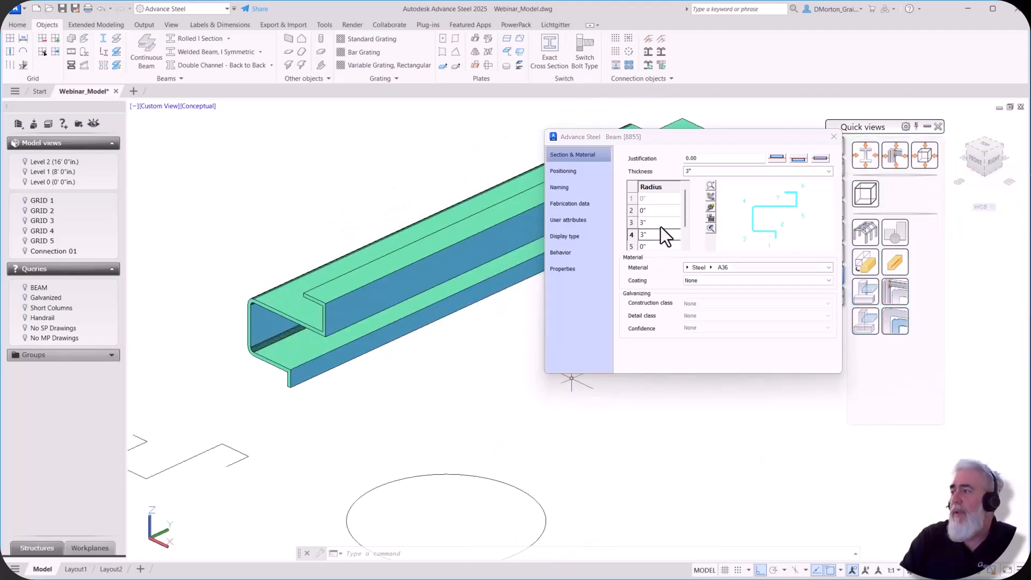
scroll(669, 208, "down", 1)
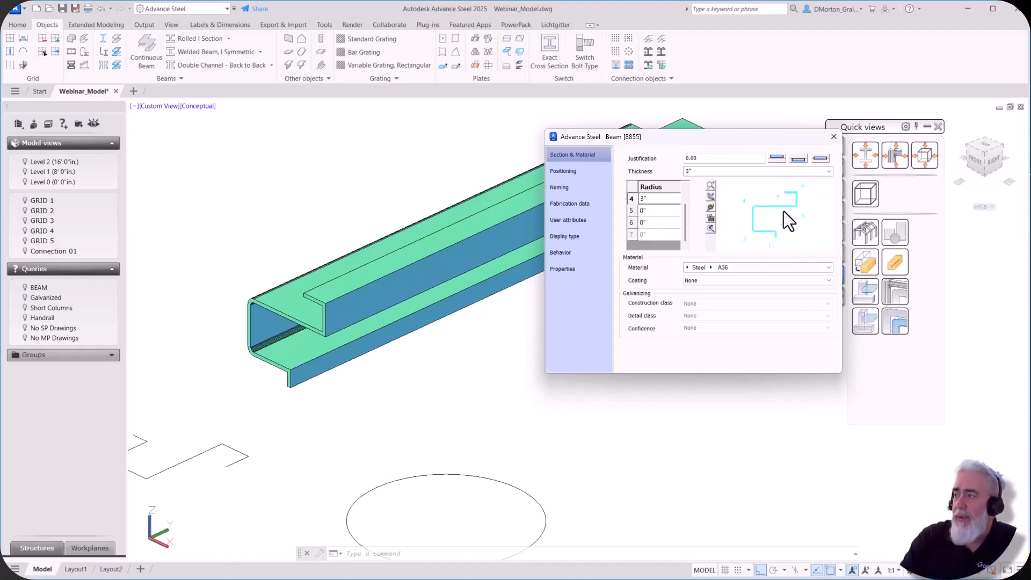
- Review the folded beam's positioning, naming, user attributes and display type settings, return to its section settings and close the beam properties
left_click(563, 172)
left_click(567, 187)
left_click(571, 204)
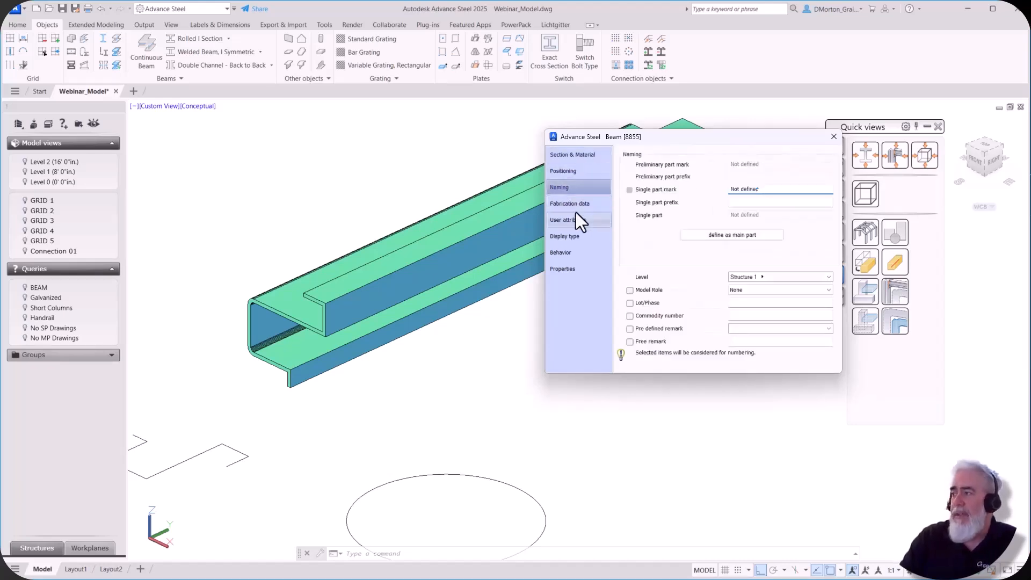
left_click(578, 220)
left_click(581, 236)
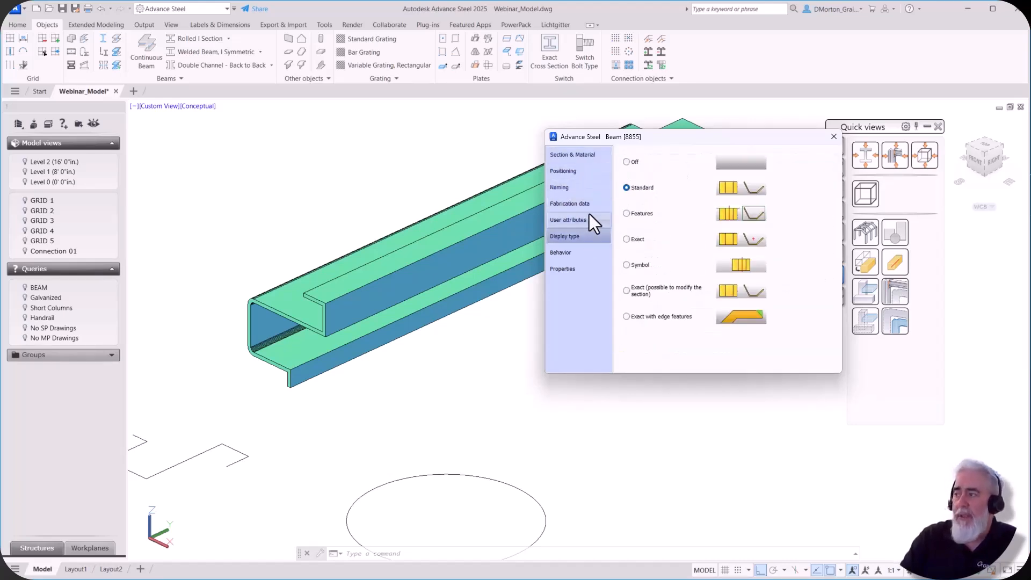
left_click(585, 156)
left_click_drag(749, 144, 562, 202)
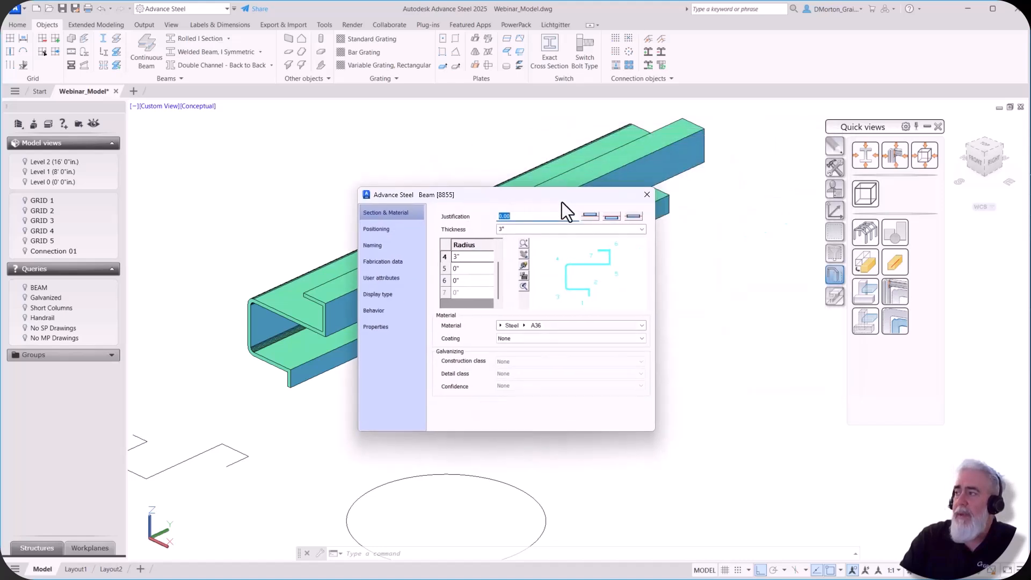
left_click(652, 200)
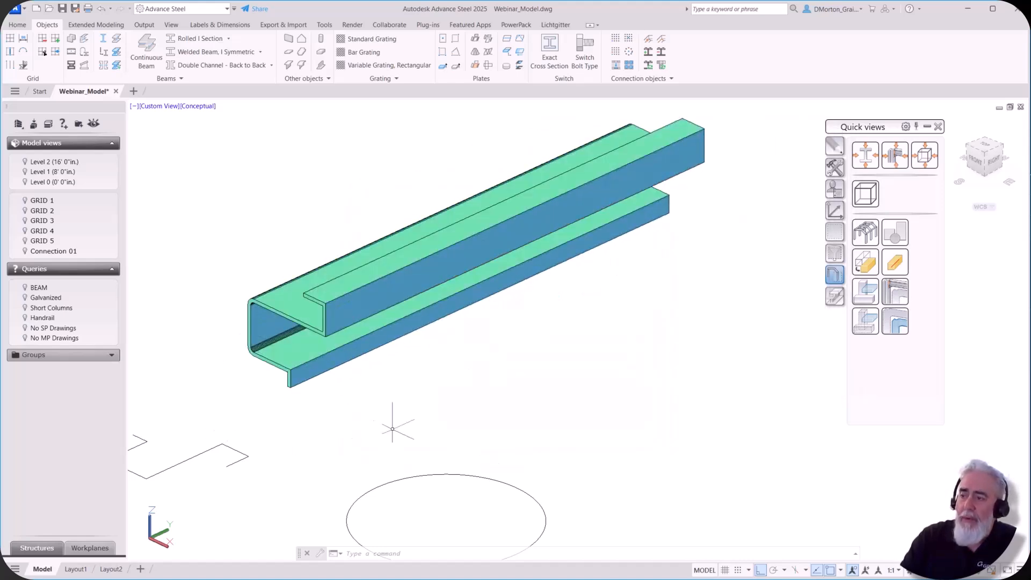
- Create a user-section beam from the existing circle, with its system axis centred on the circle's centre, and close the beam properties
scroll(392, 421, "down", 2)
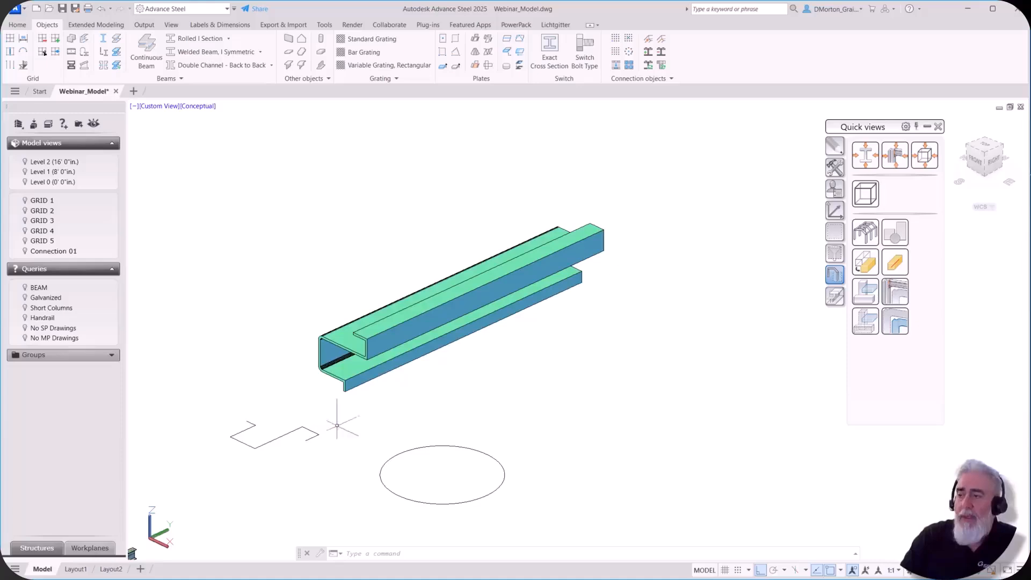
scroll(537, 358, "down", 4)
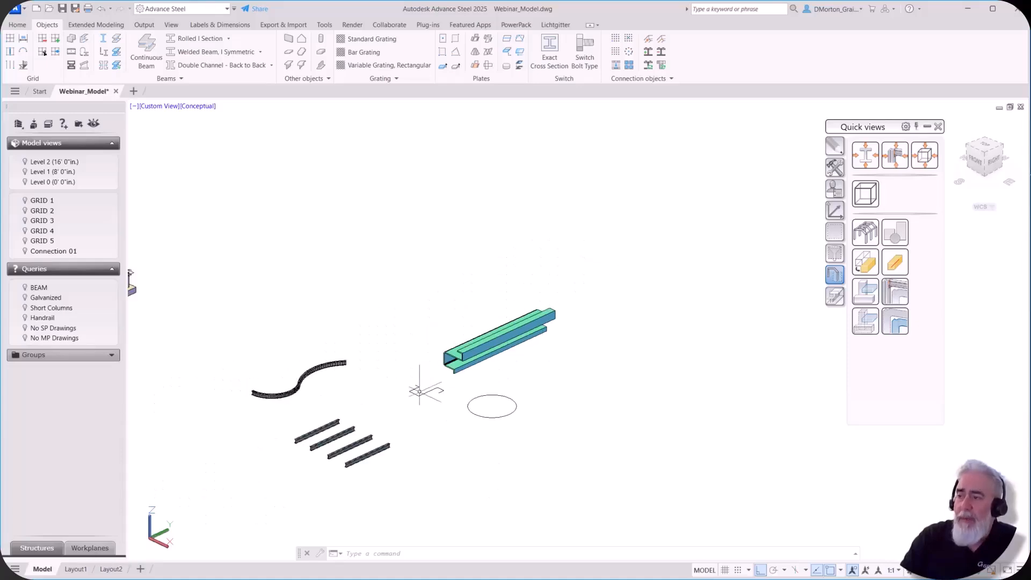
scroll(421, 387, "up", 6)
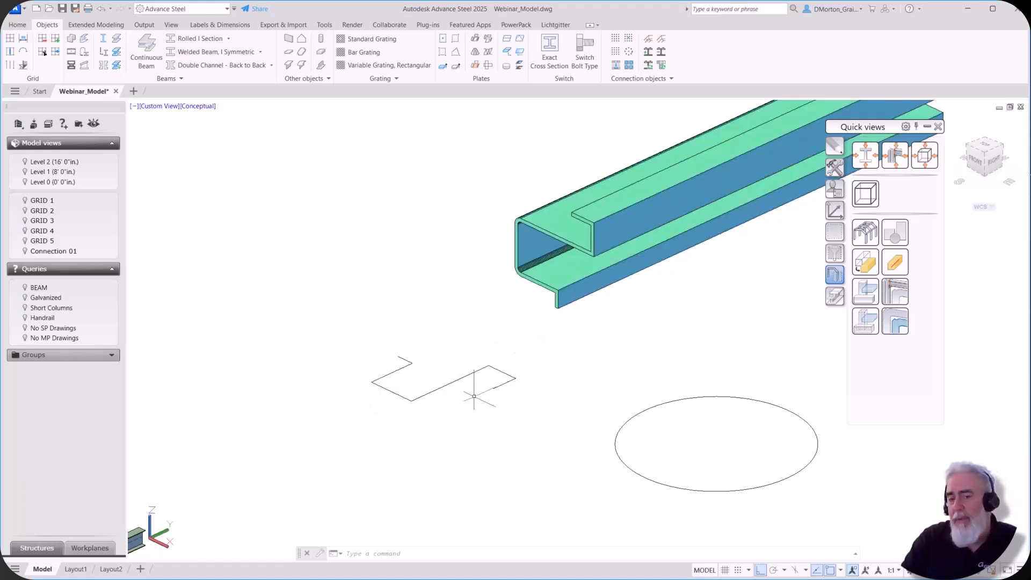
scroll(424, 322, "down", 4)
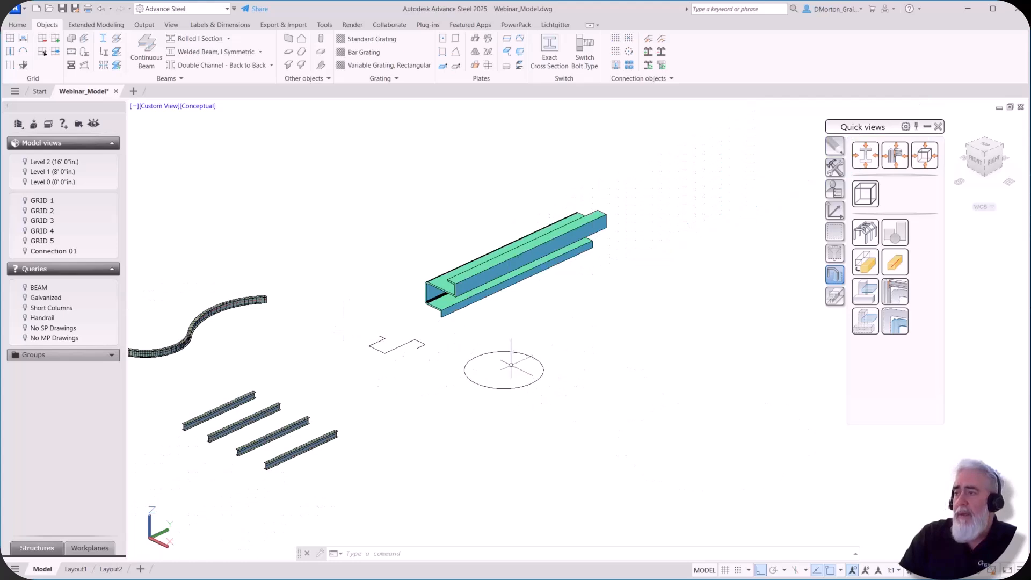
left_click(83, 40)
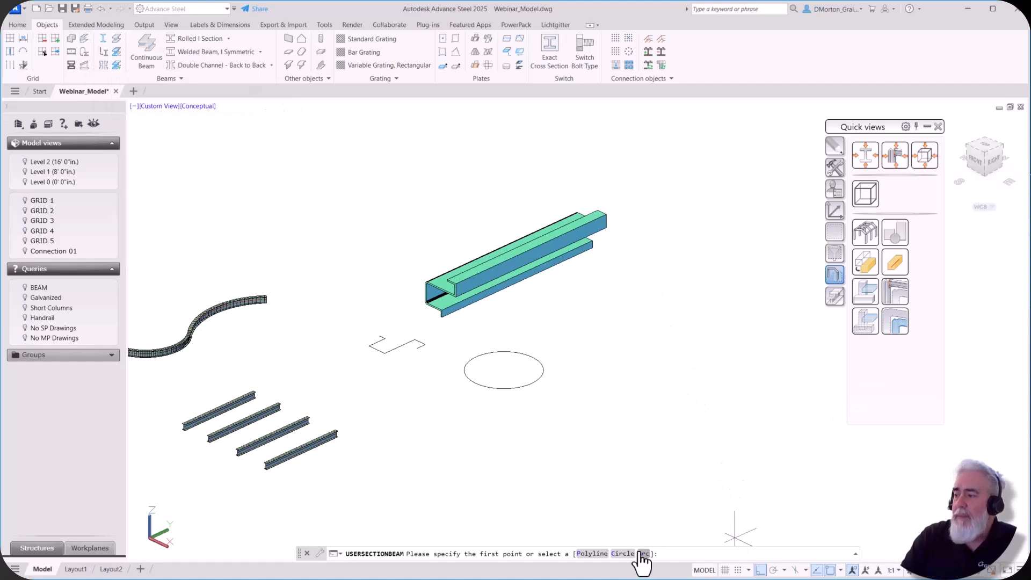
left_click(622, 554)
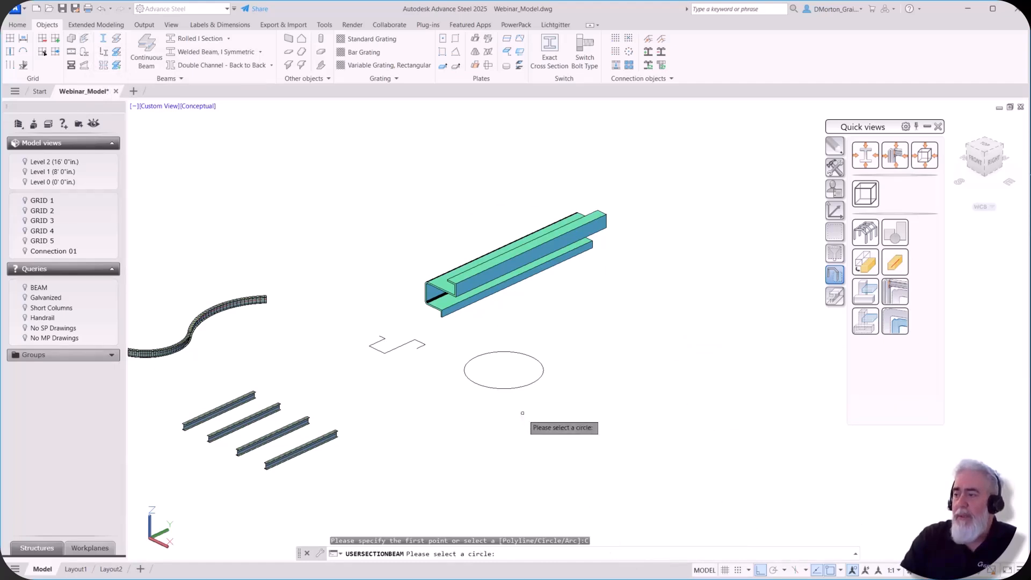
left_click(506, 388)
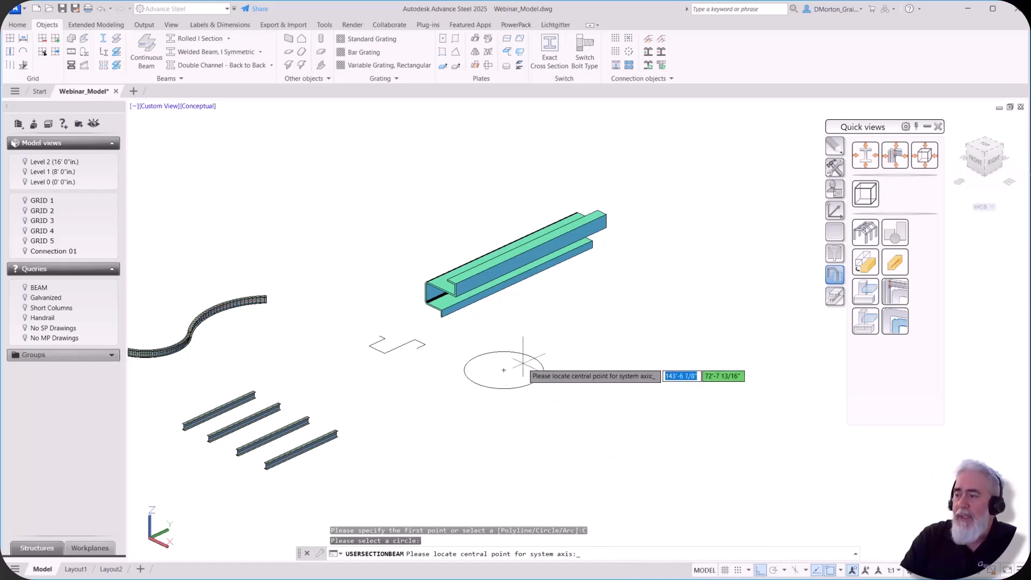
left_click(504, 370)
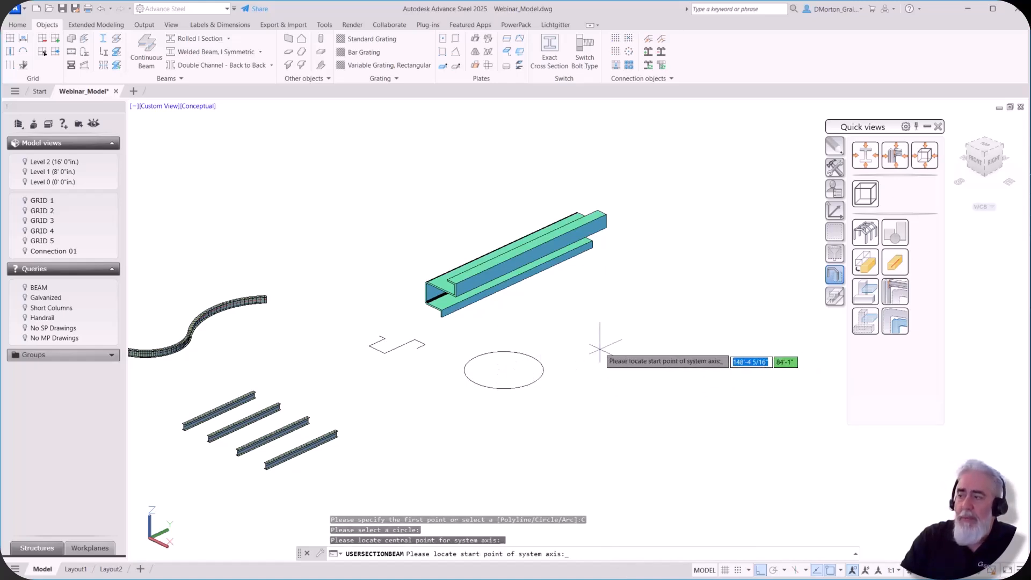
left_click(559, 344)
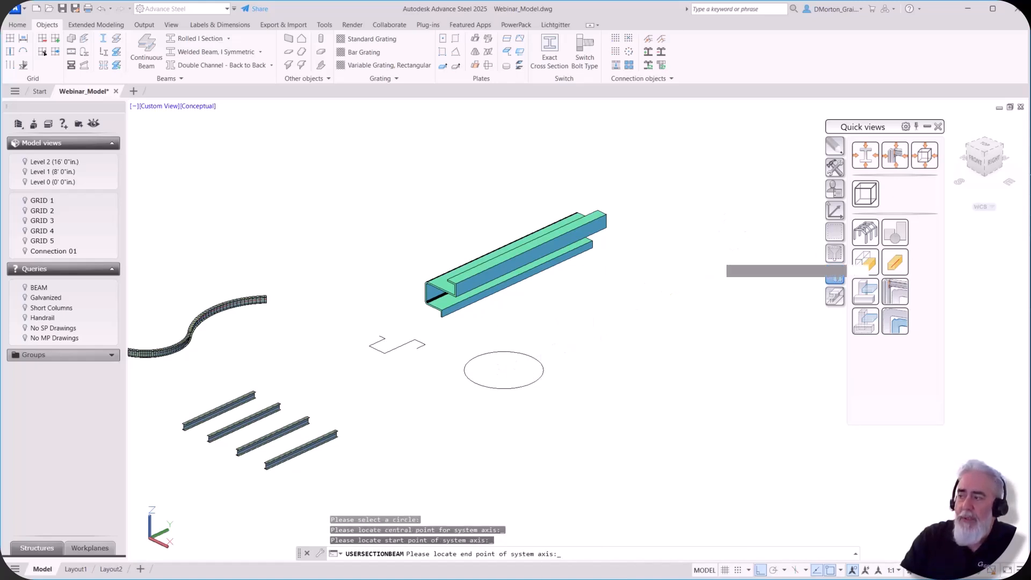
left_click(725, 254)
left_click_drag(527, 195, 261, 143)
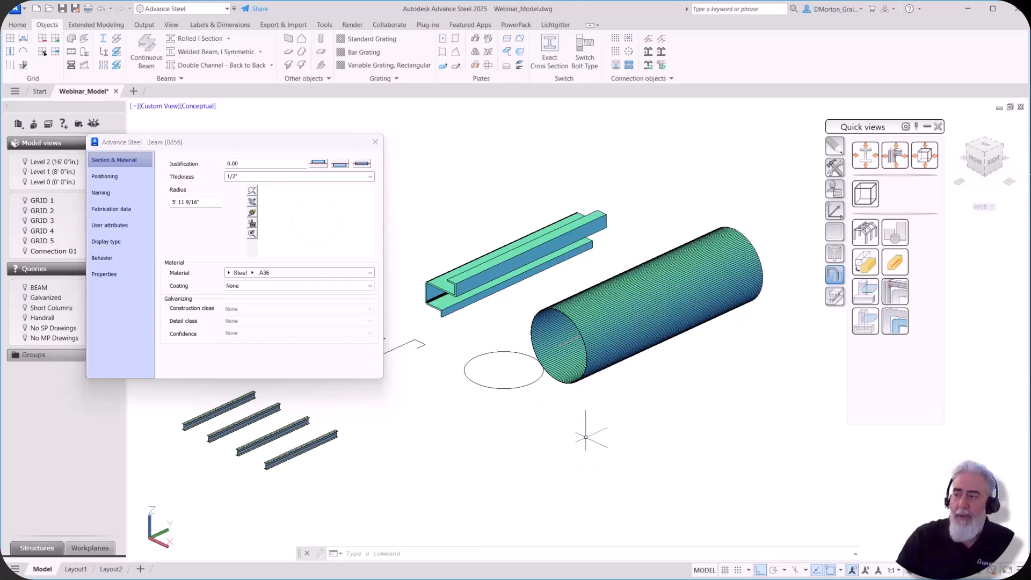
mouse_move(602, 428)
middle_mouse_down("shift")
mouse_move(689, 371)
mouse_move(644, 421)
mouse_move(589, 437)
mouse_move(611, 438)
mouse_move(605, 421)
mouse_move(615, 428)
middle_mouse_up("shift")
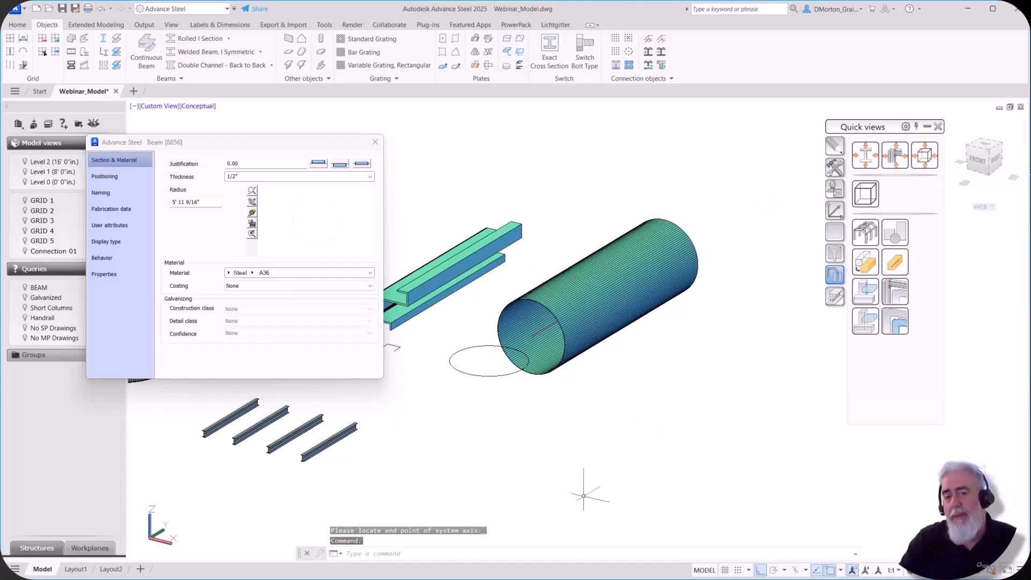
left_click(376, 142)
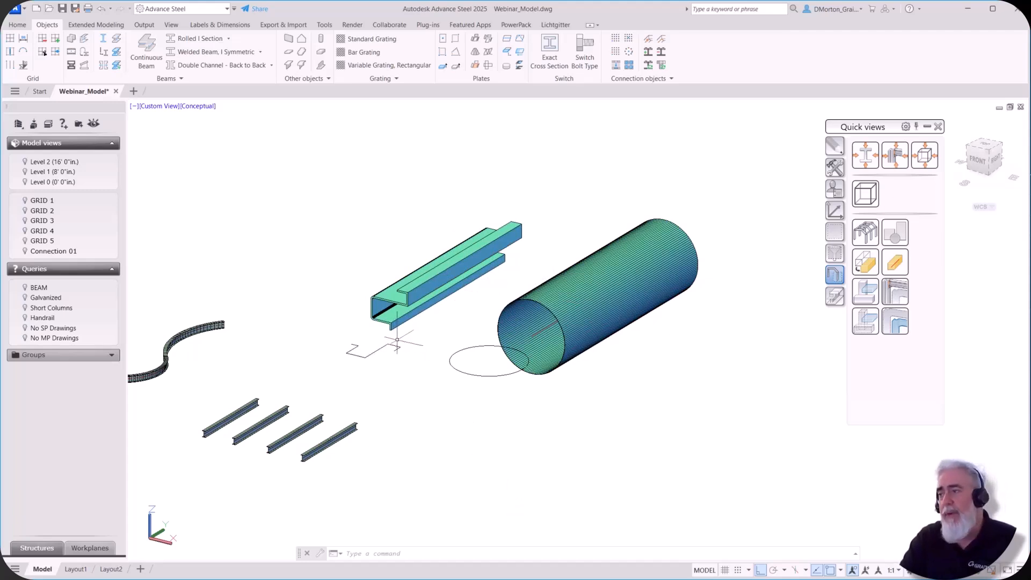
scroll(397, 339, "down", 2)
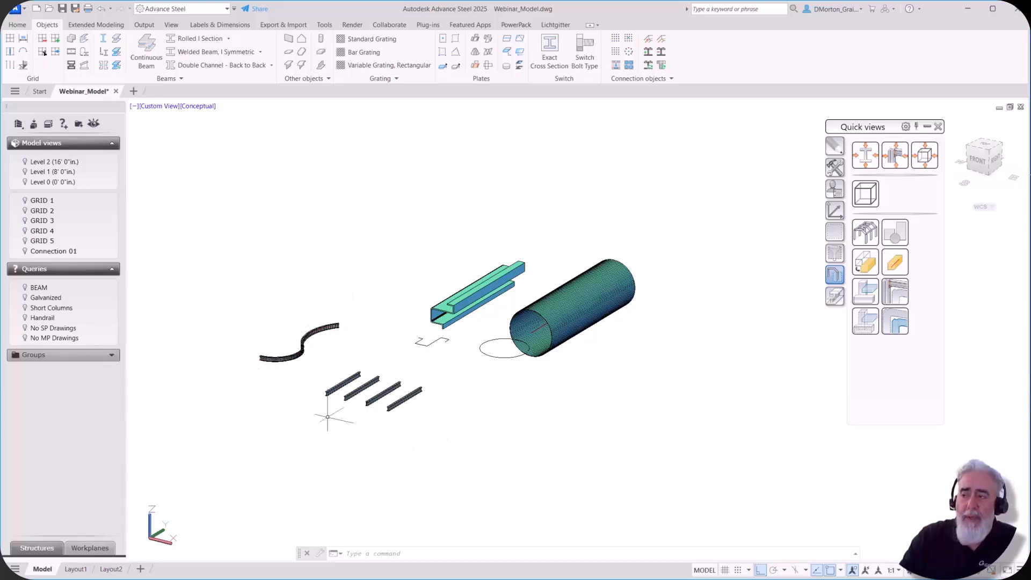
mouse_move(344, 384)
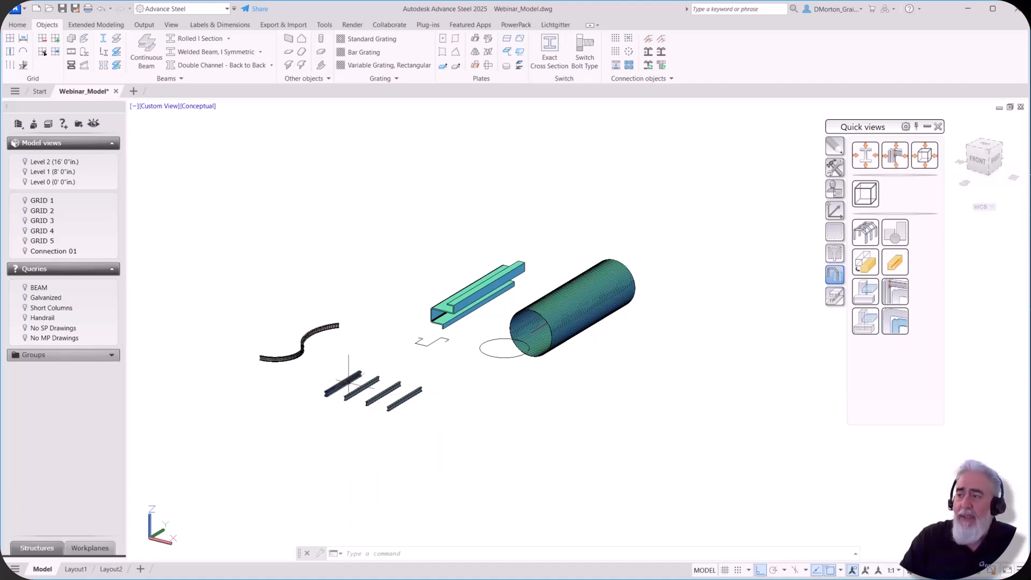
scroll(445, 341, "up", 3)
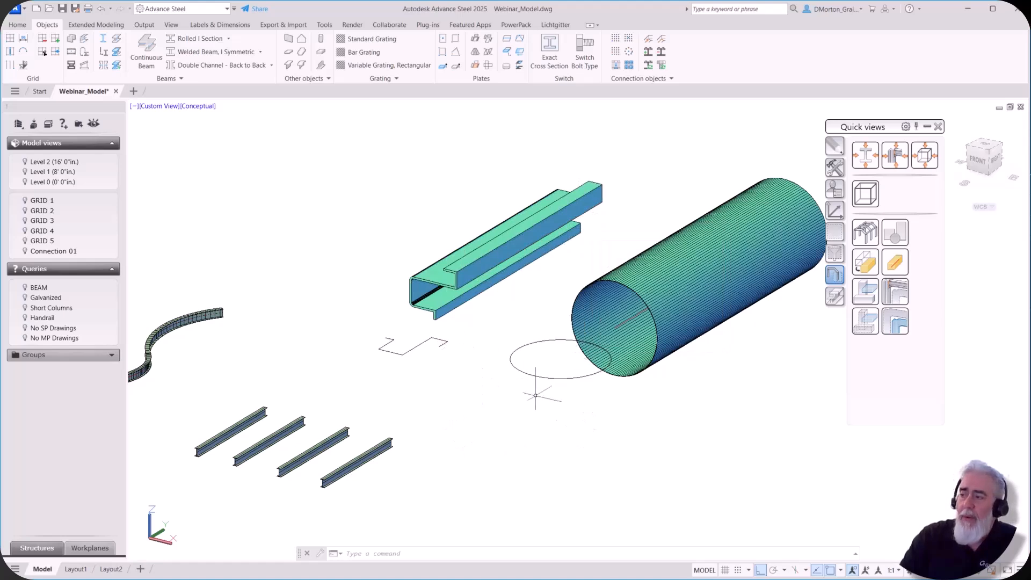
middle_click_drag(708, 455, 482, 451)
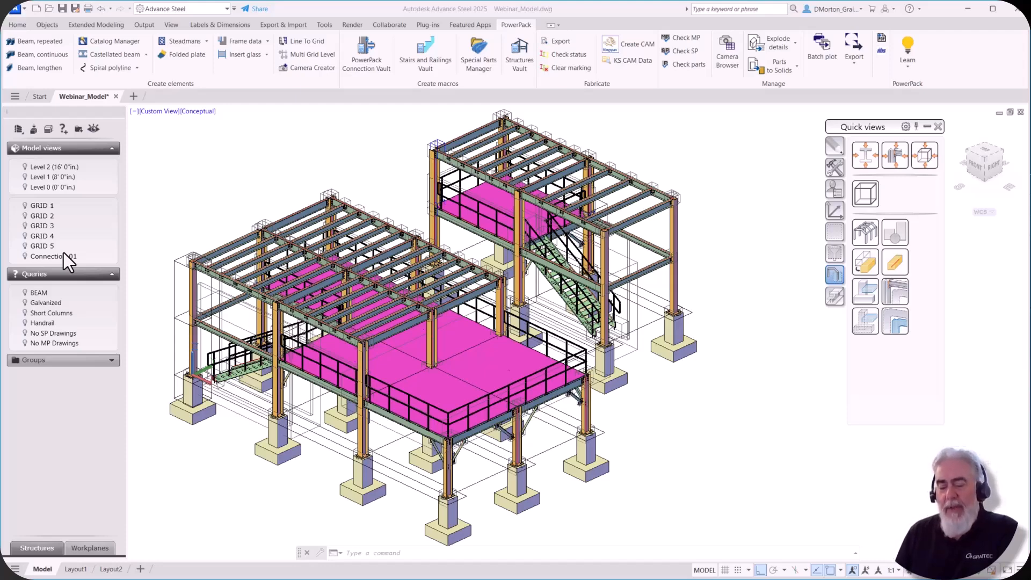
- Review the GRID 1 model view's clipping, camera properties and camera object selection, close its properties, and check the commands available for GRID 2
right_click(46, 207)
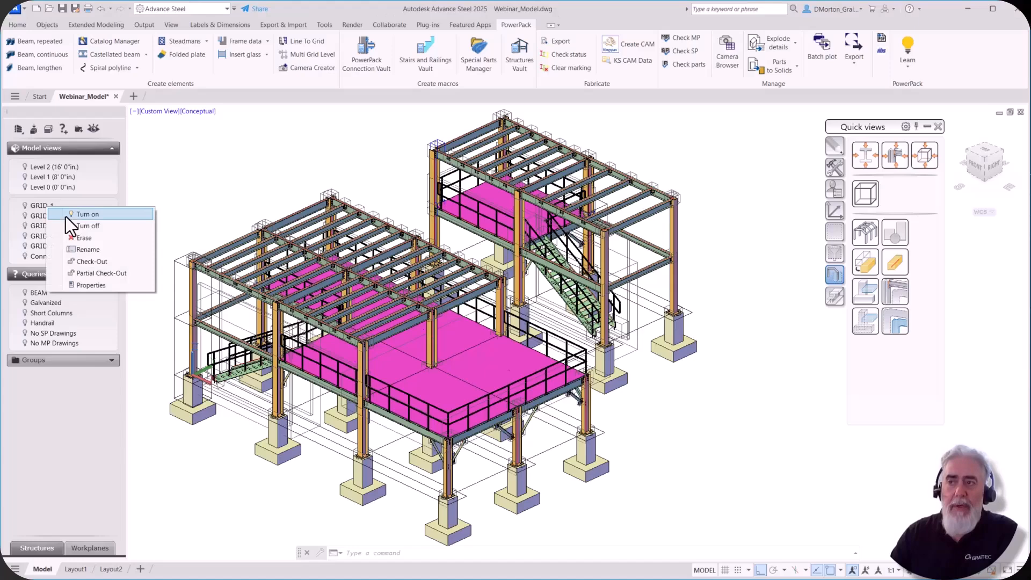
left_click(80, 285)
left_click(108, 176)
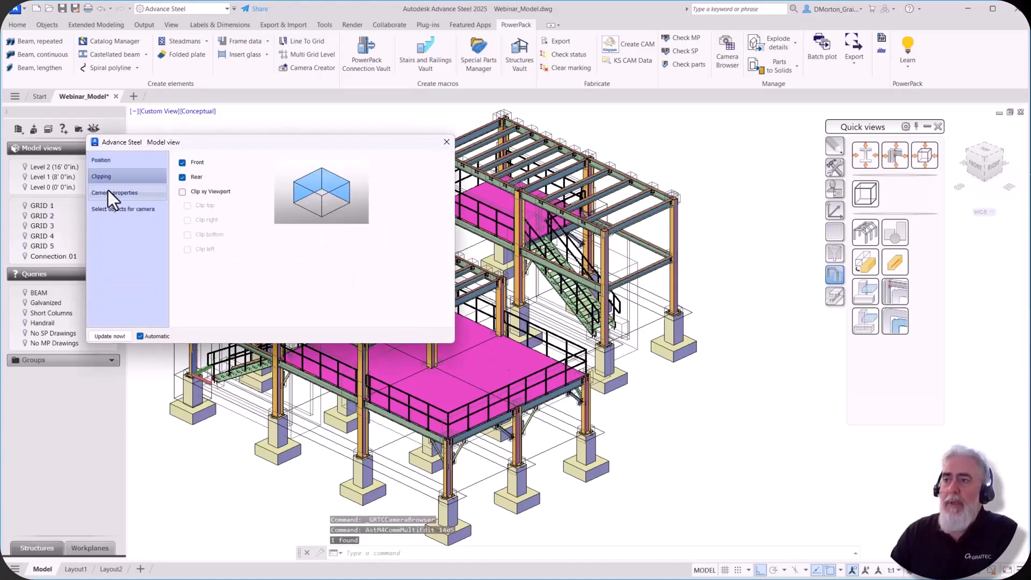
left_click(108, 193)
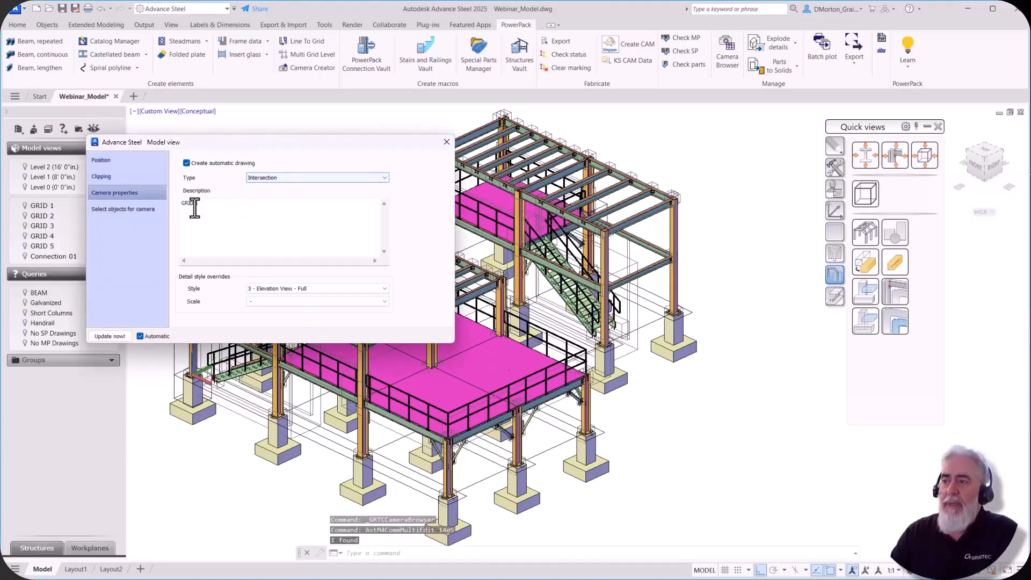
left_click(147, 209)
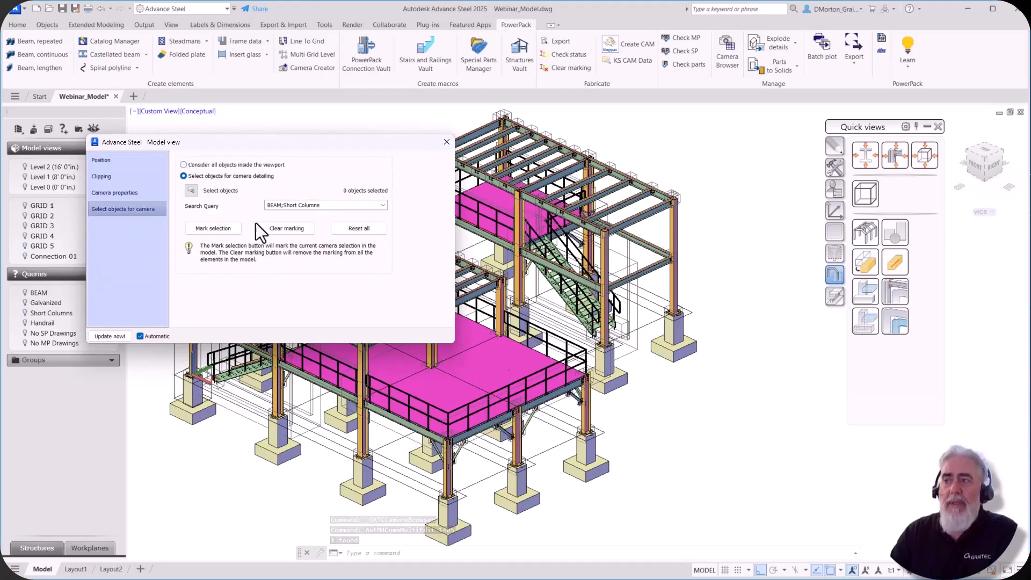
left_click(440, 143)
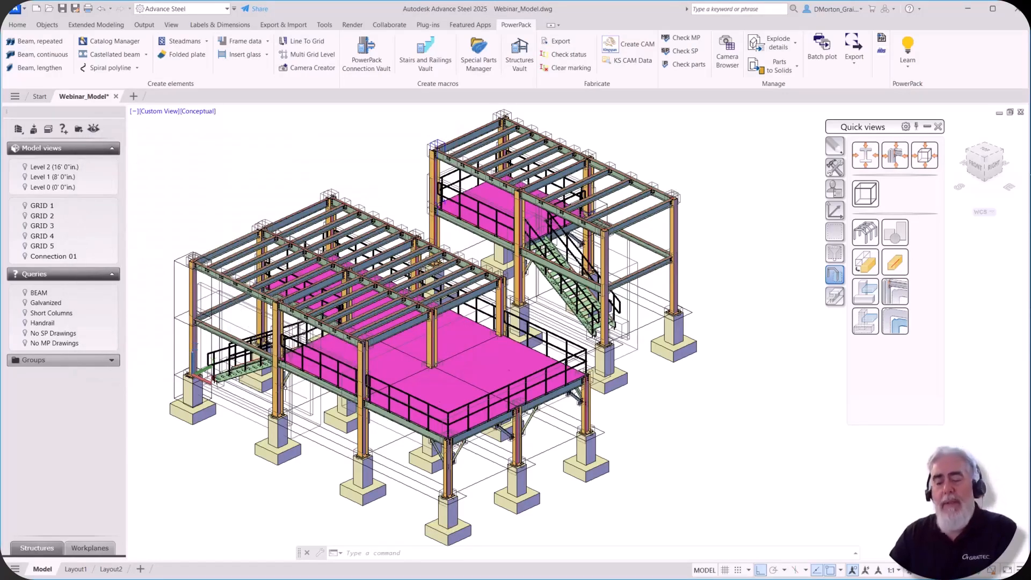
right_click(48, 217)
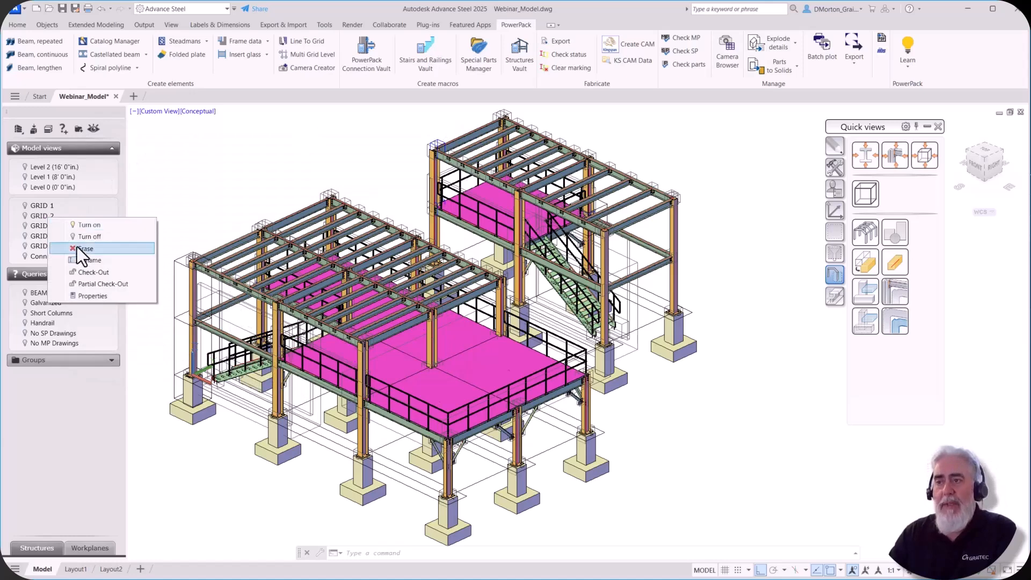
left_click(237, 182)
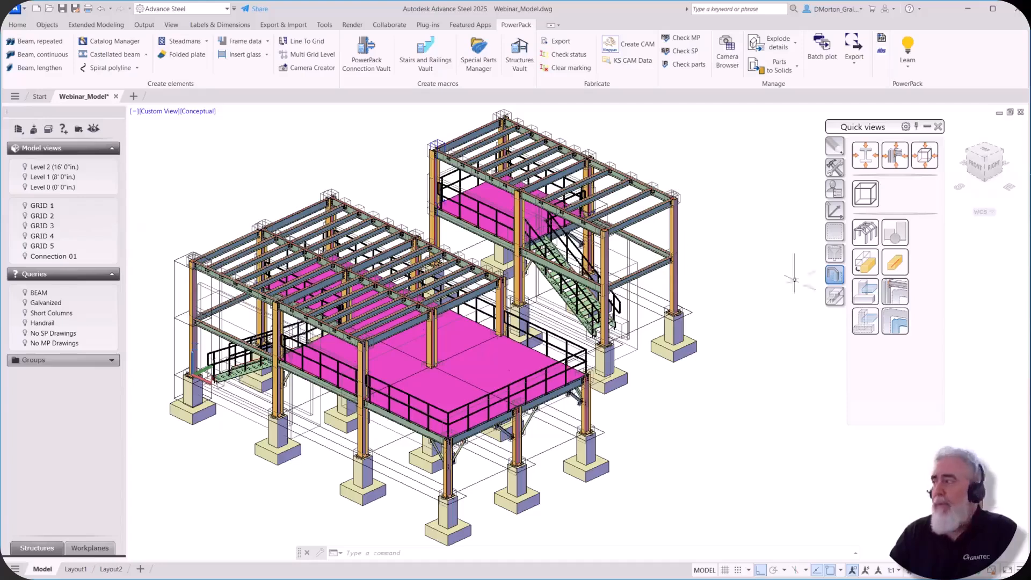
- Place a new camera in the empty space beside the structure's lower platform and close its properties
left_click(834, 167)
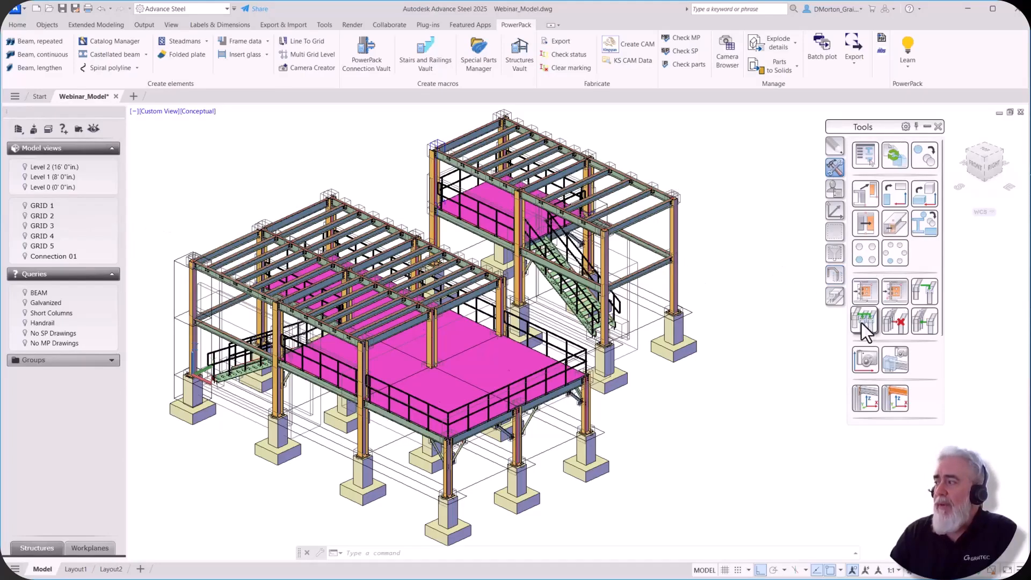
left_click(865, 359)
left_click(629, 410)
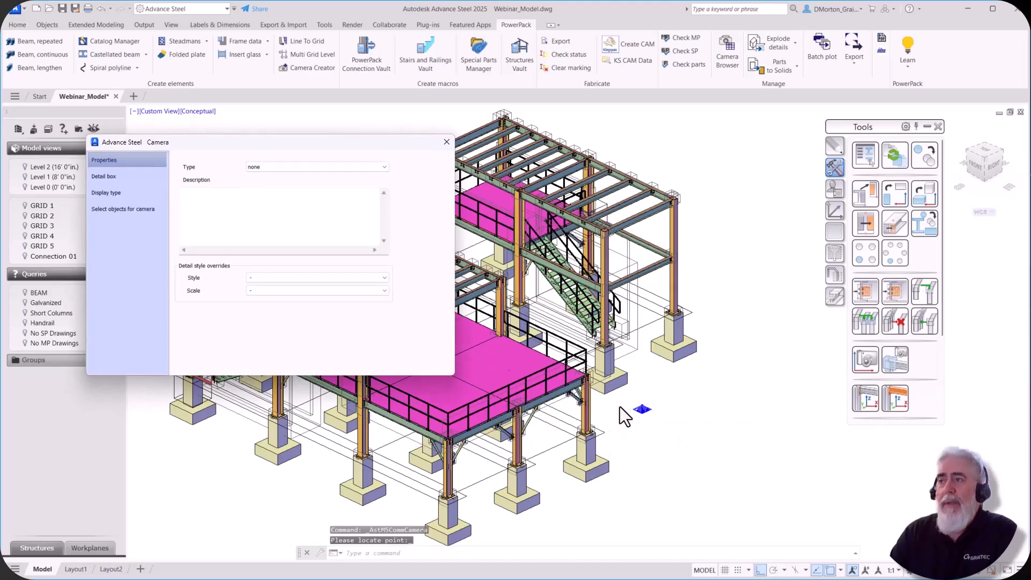
left_click(446, 142)
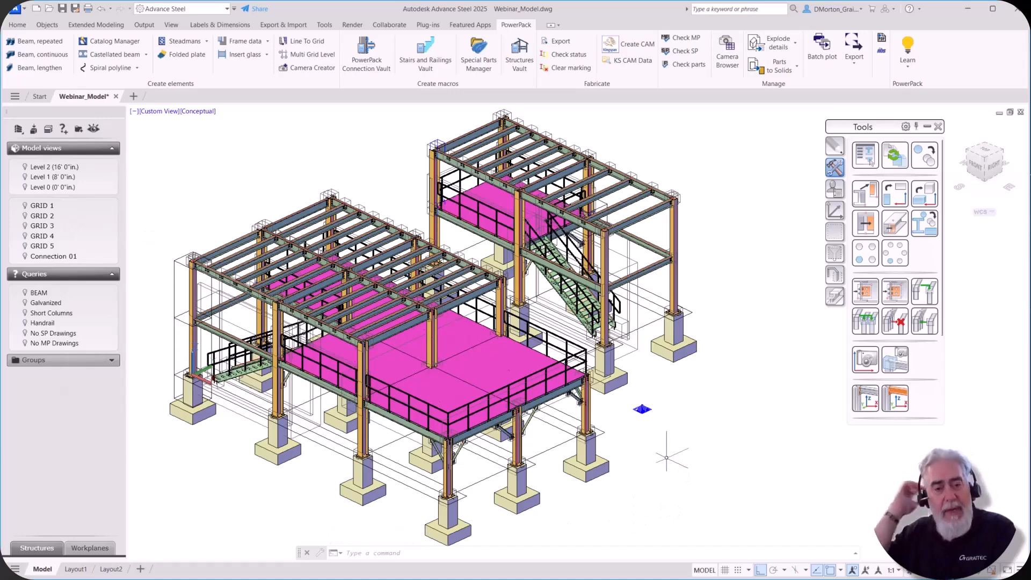
- Review the new camera's properties and detail box settings, close them, and delete the camera
left_click(641, 409)
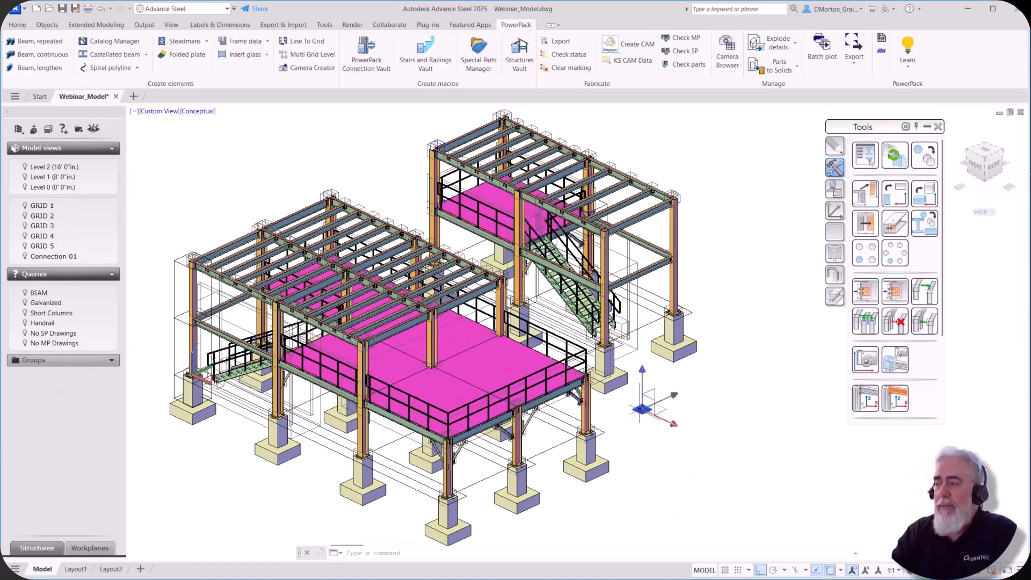
right_click(643, 442)
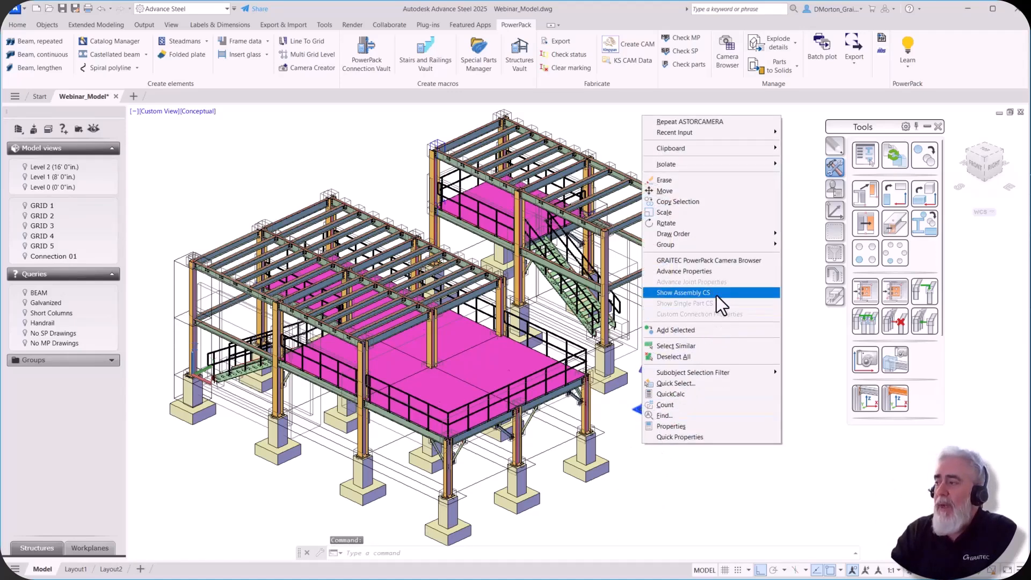
left_click(714, 271)
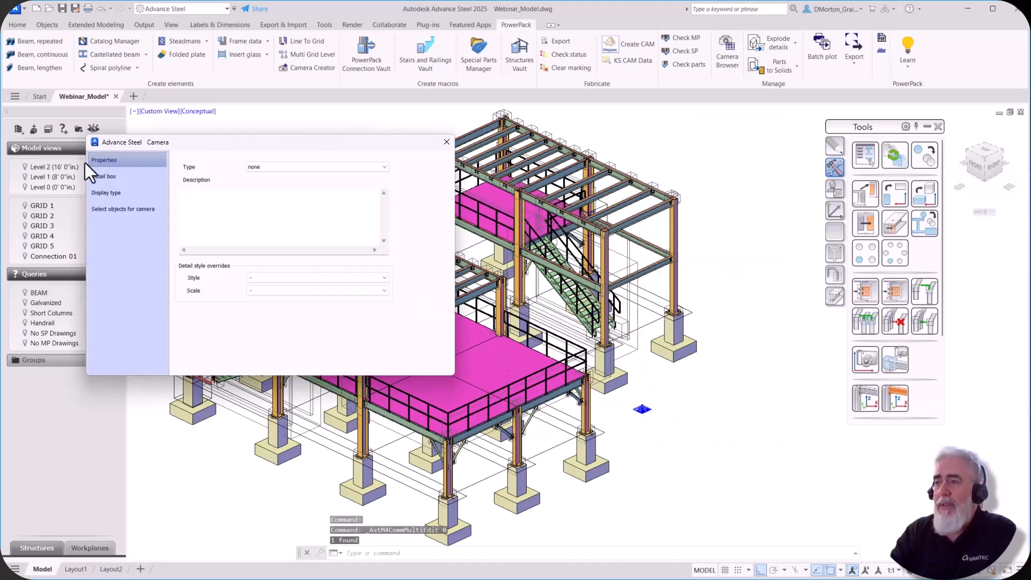
left_click(103, 176)
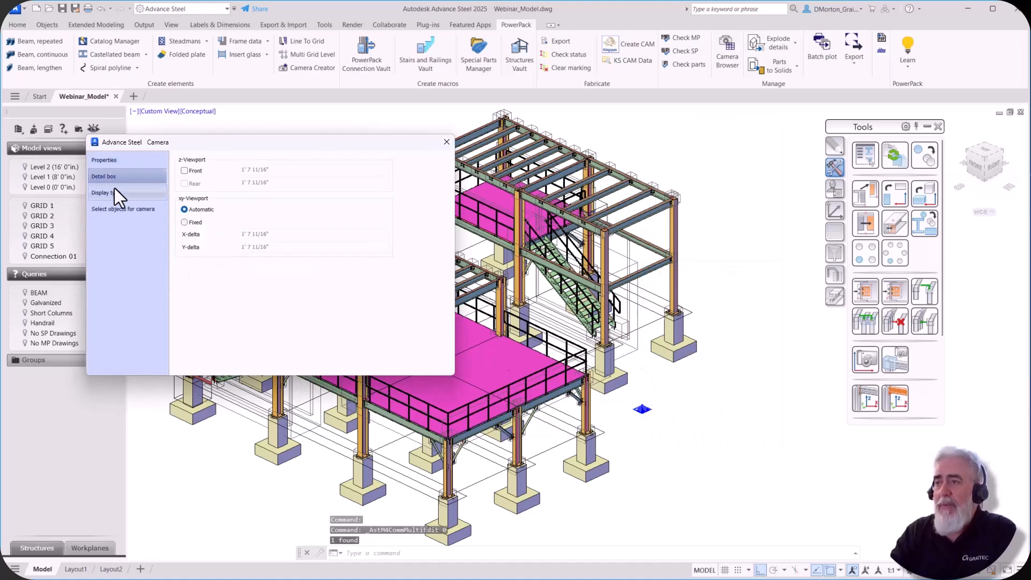
left_click(445, 142)
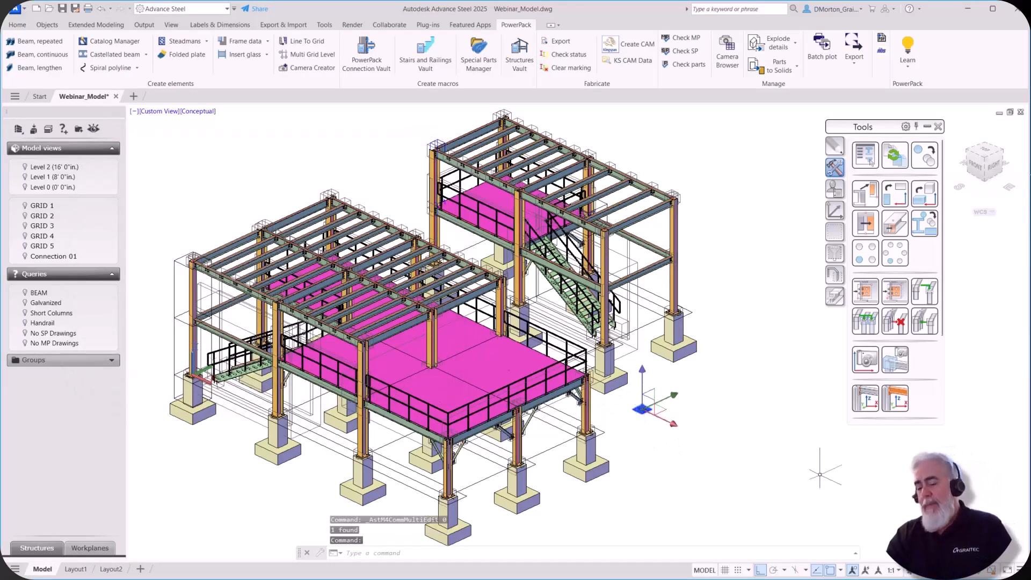
key("Delete")
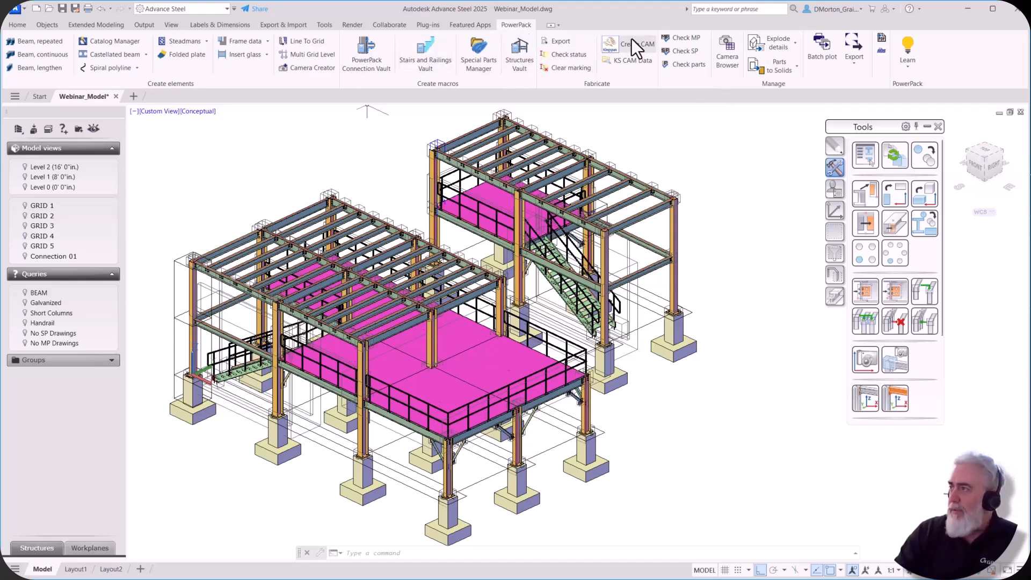
- Open the PowerPack Camera Browser and widen it to show more camera columns
left_click(726, 51)
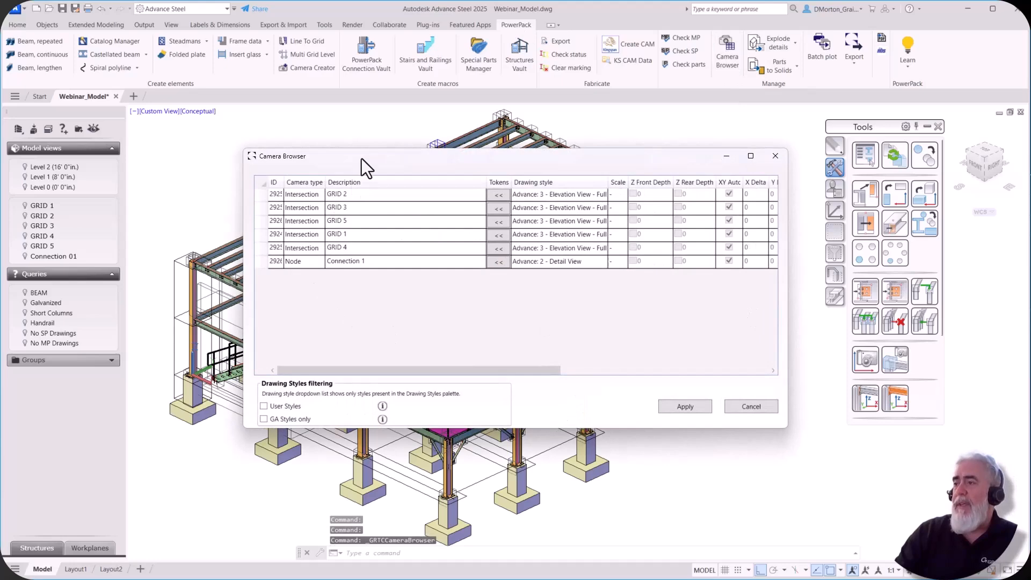
left_click_drag(362, 159, 248, 127)
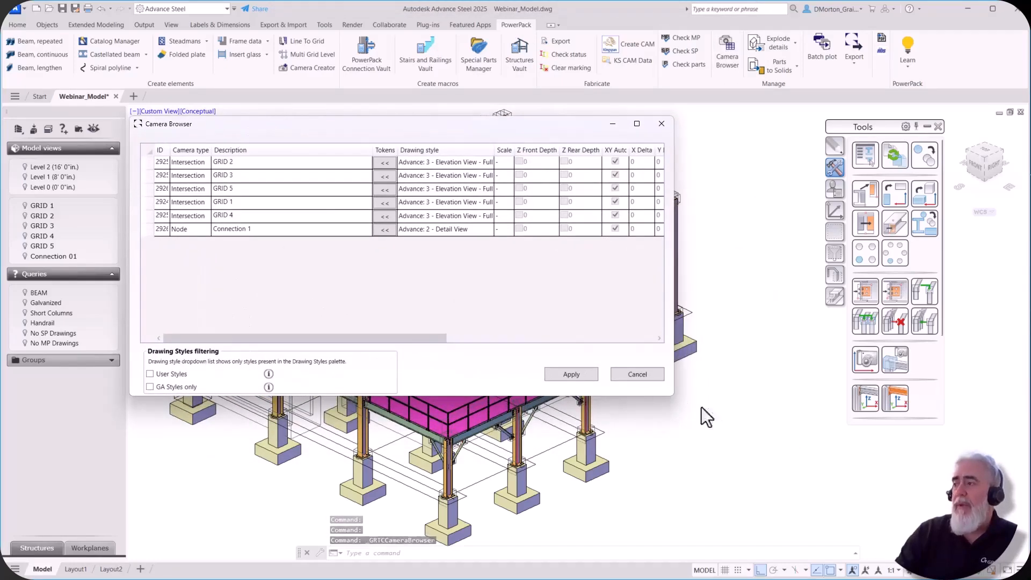
left_click_drag(671, 396, 868, 417)
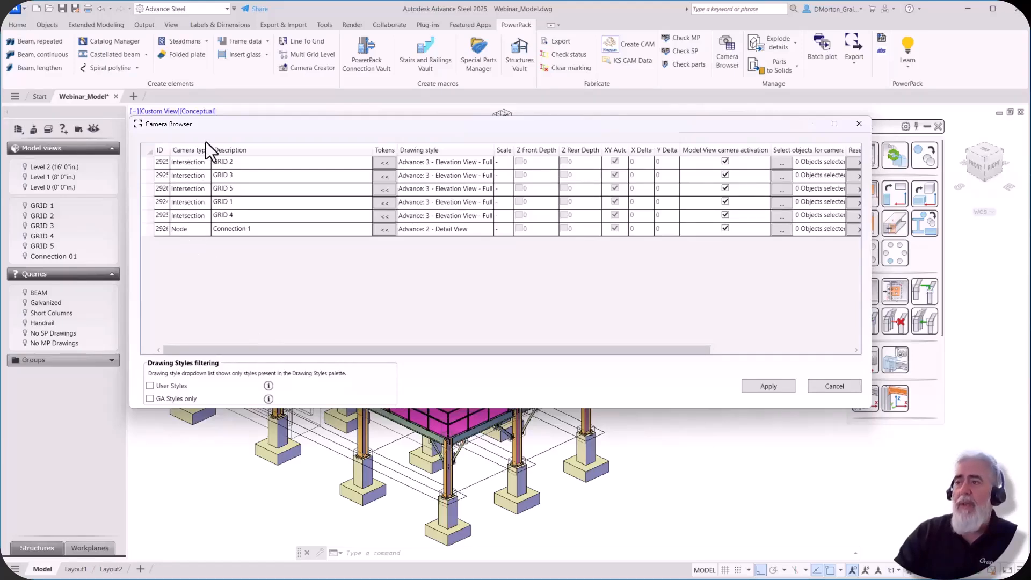
- Check the camera types available for the GRID 2 and Connection 1 cameras without changing them
left_click(192, 163)
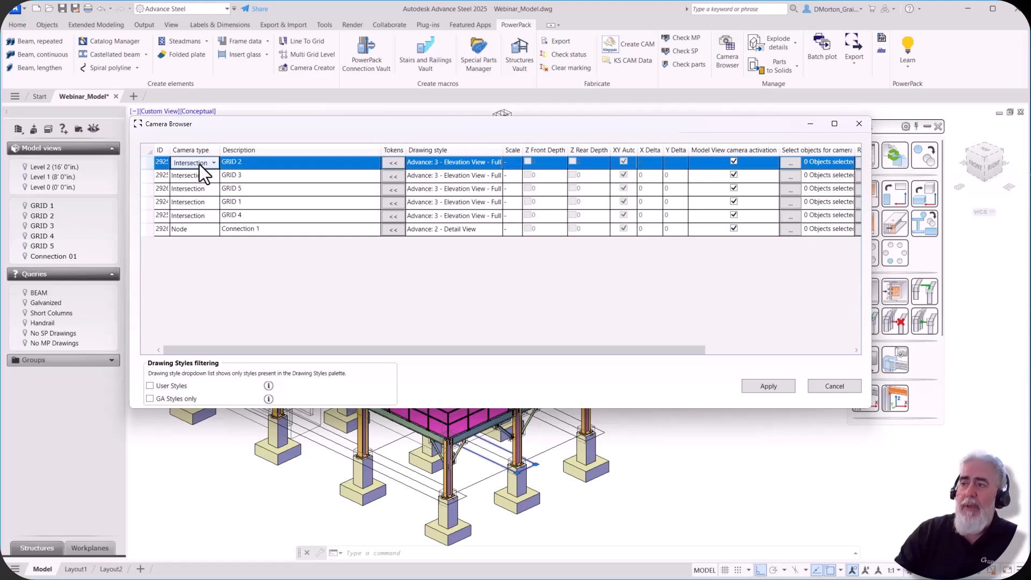
left_click(198, 165)
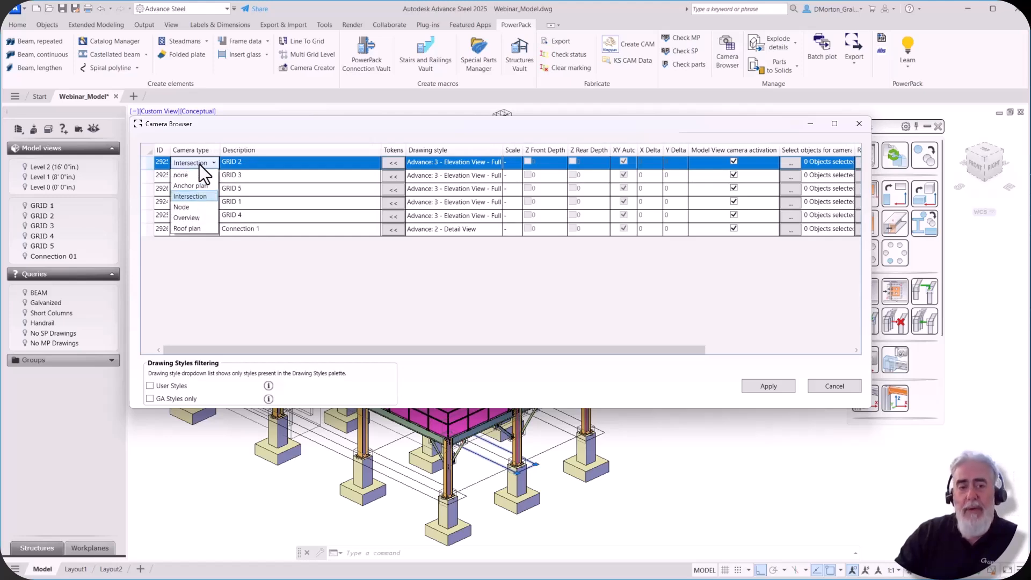
left_click(199, 164)
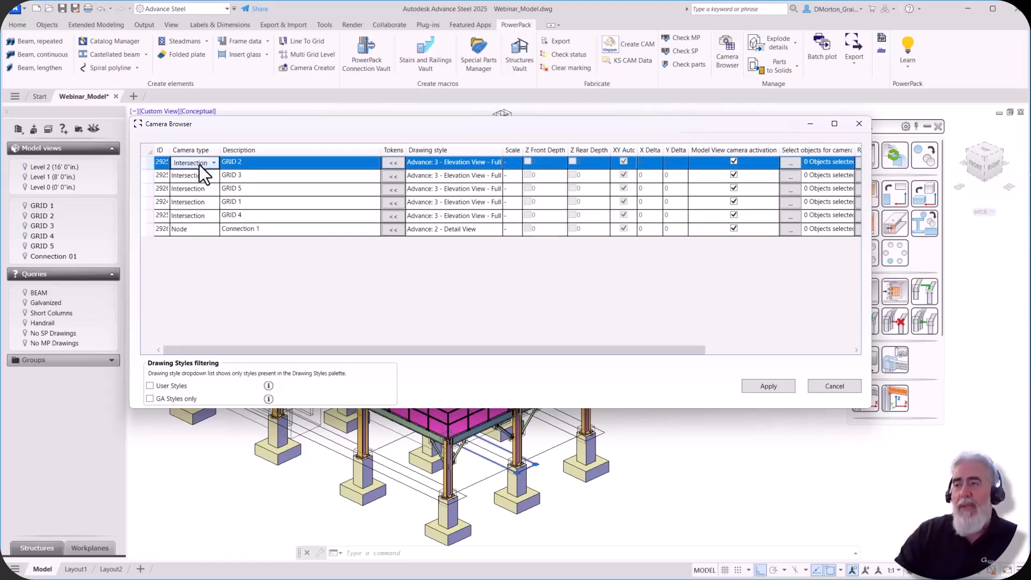
left_click(191, 229)
left_click(191, 229)
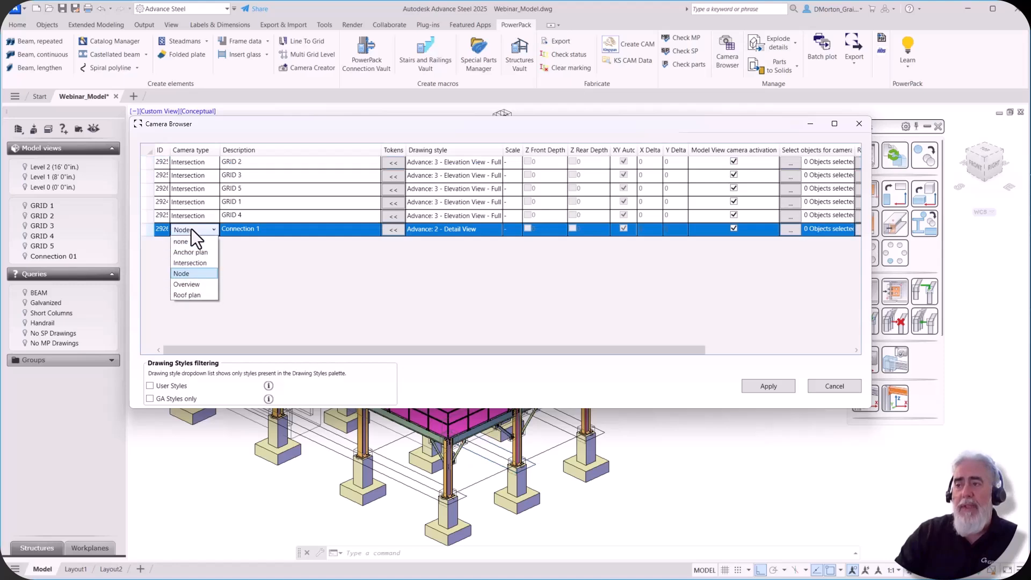
left_click(194, 231)
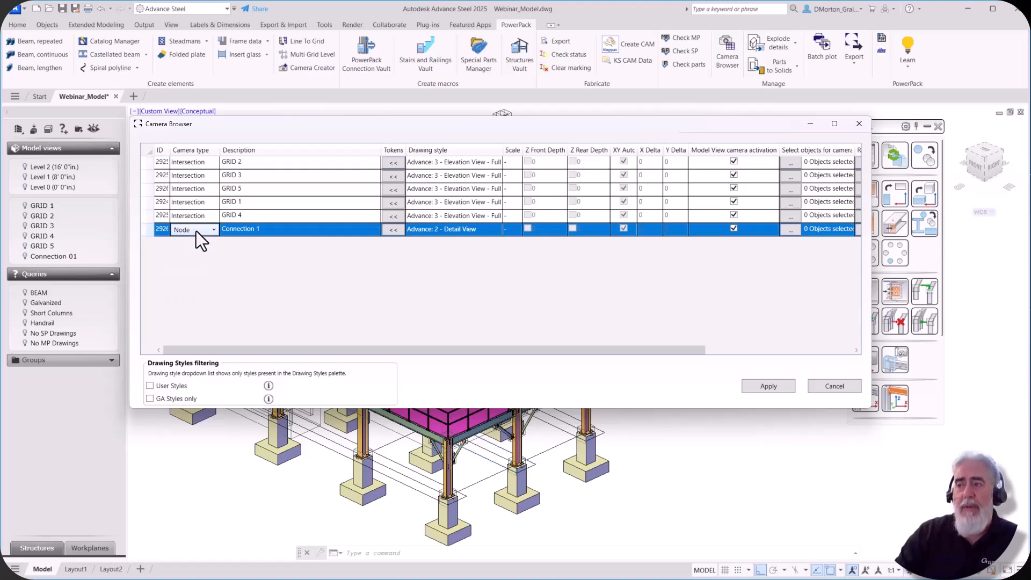
- Check the editable description and the drawing styles available for the Connection 1 camera
left_click(249, 229)
left_click(276, 232)
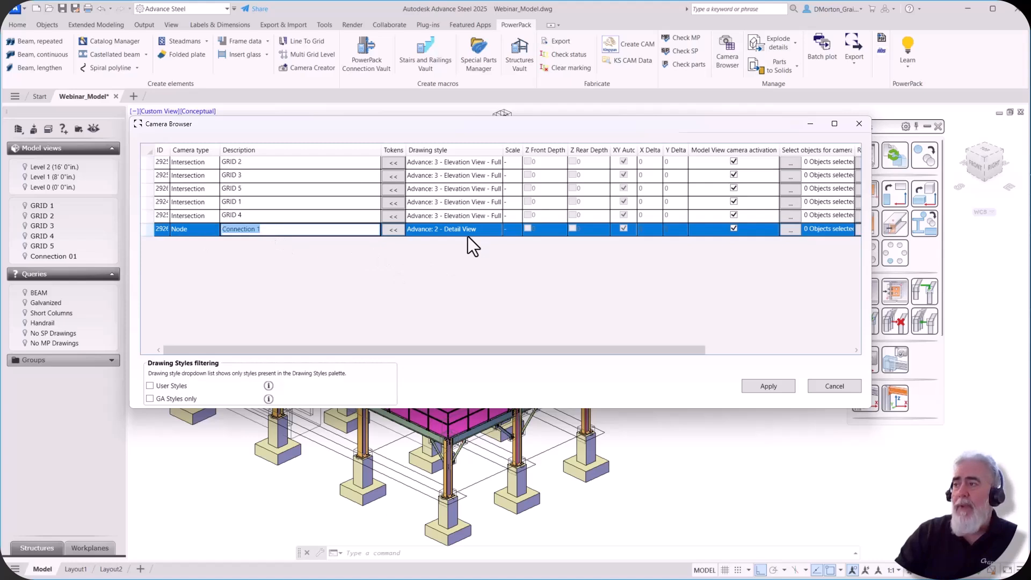
left_click(455, 234)
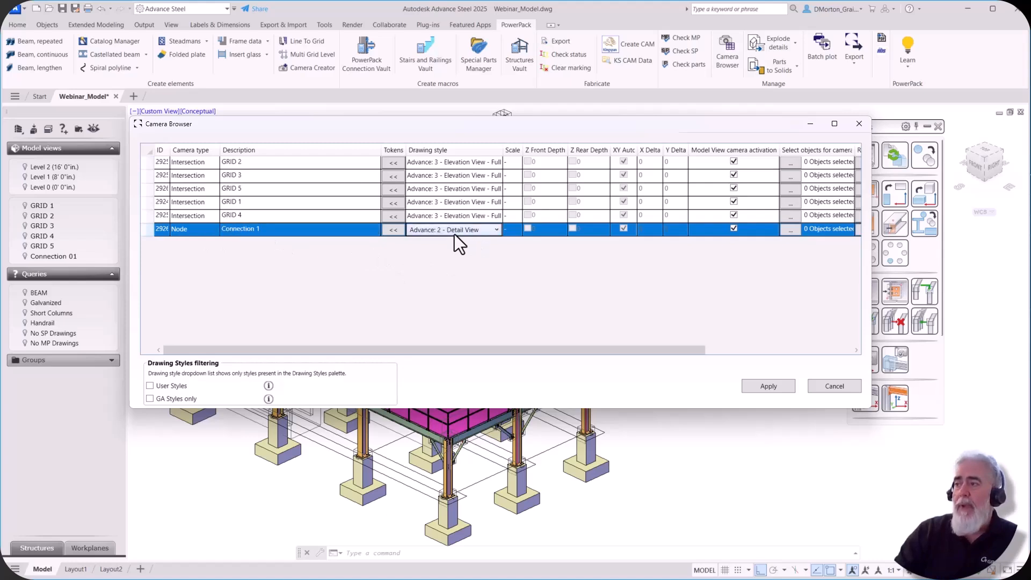
left_click(488, 233)
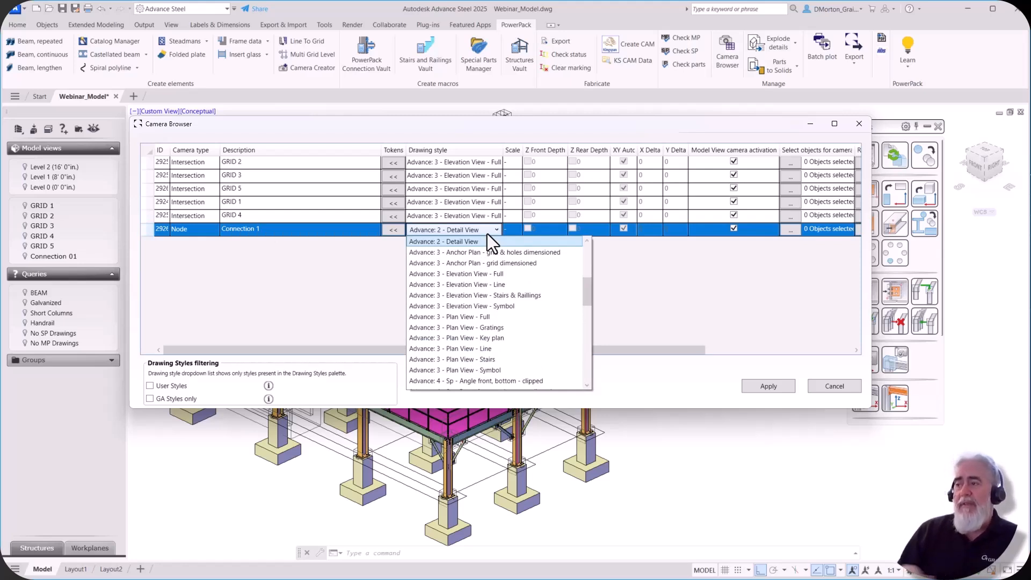
left_click(342, 276)
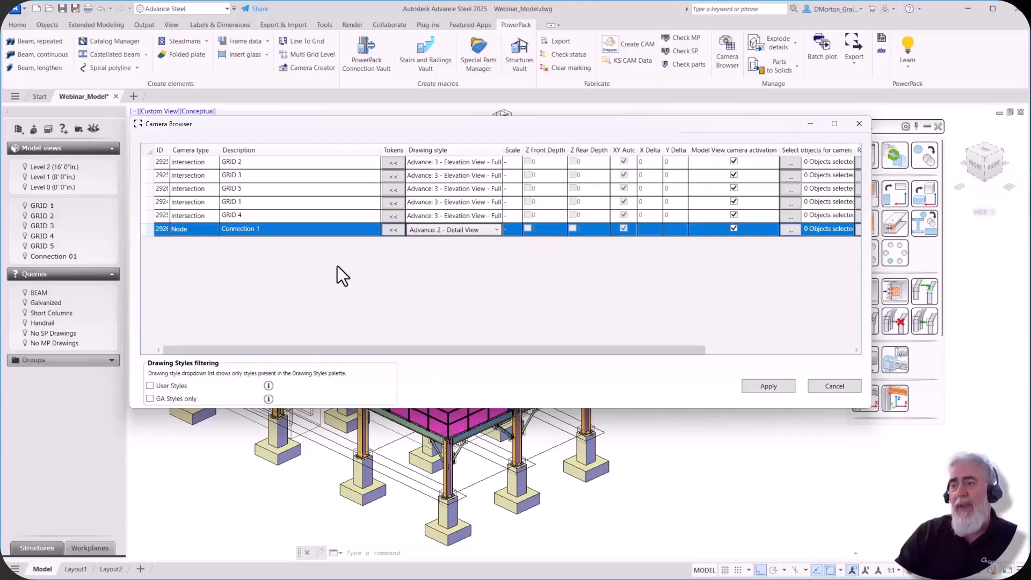
- Filter the drawing styles to User Styles, browse the styles offered for Connection 1, and remove the filter
left_click(150, 386)
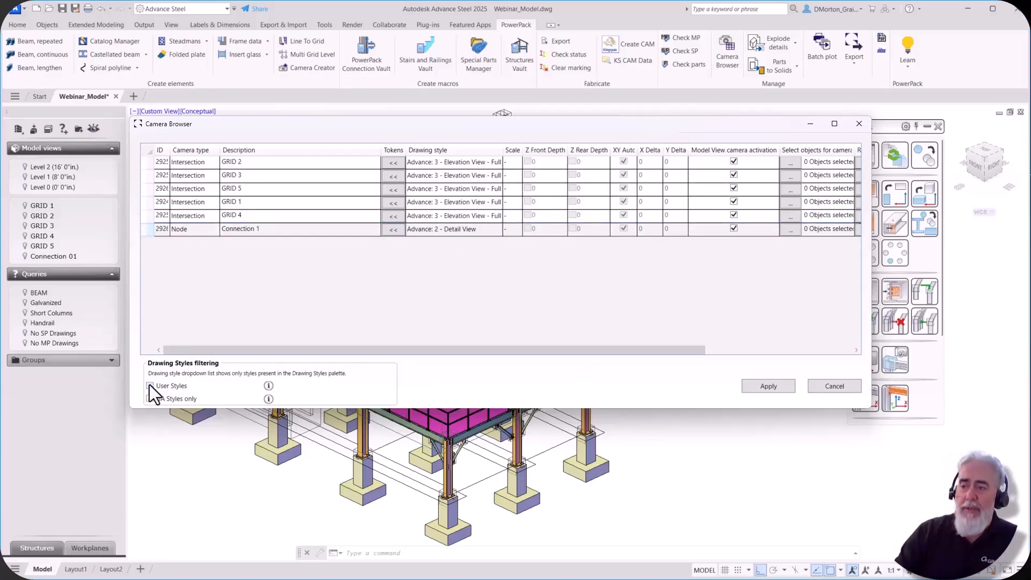
left_click(452, 227)
left_click(452, 227)
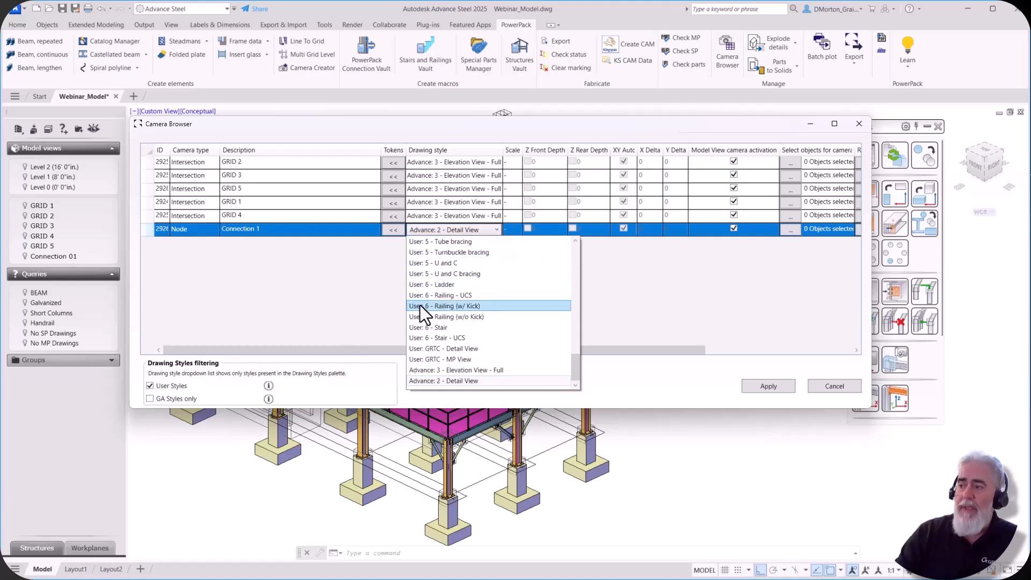
scroll(425, 321, "up", 10)
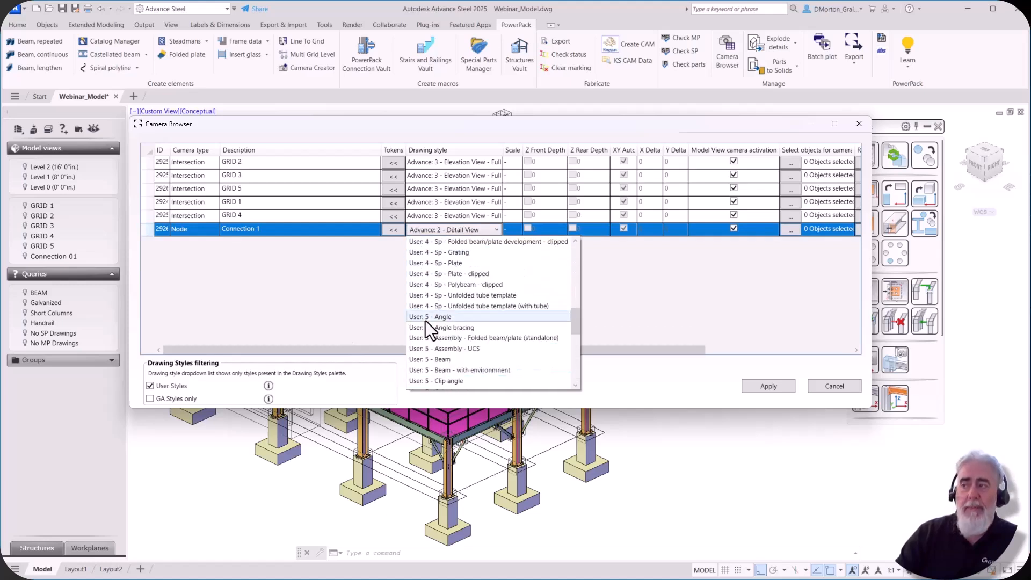
left_click(221, 344)
left_click(150, 386)
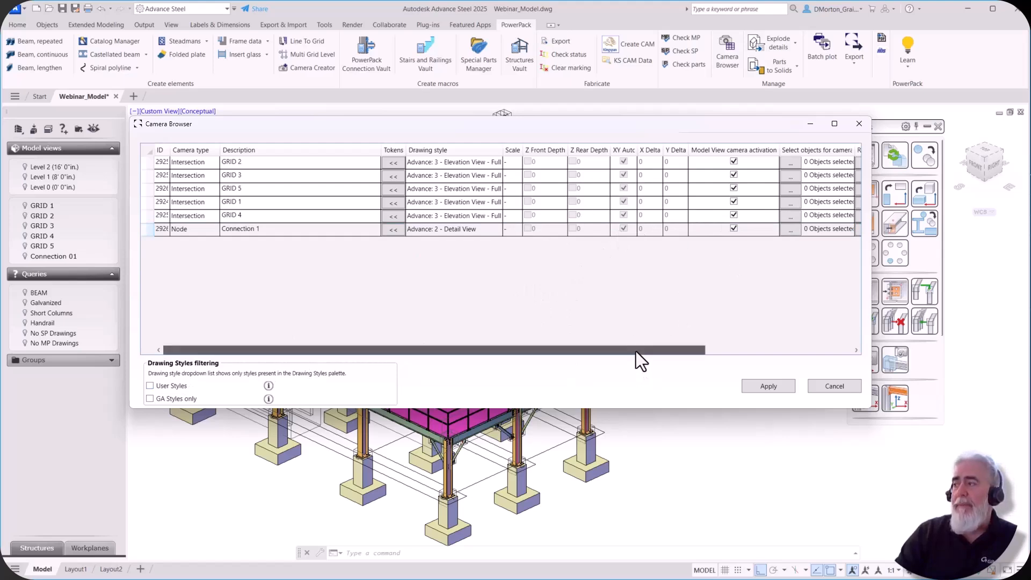
- Check how model objects are picked for the GRID 2 camera and return to the Camera Browser without selecting any
left_click_drag(635, 351, 789, 349)
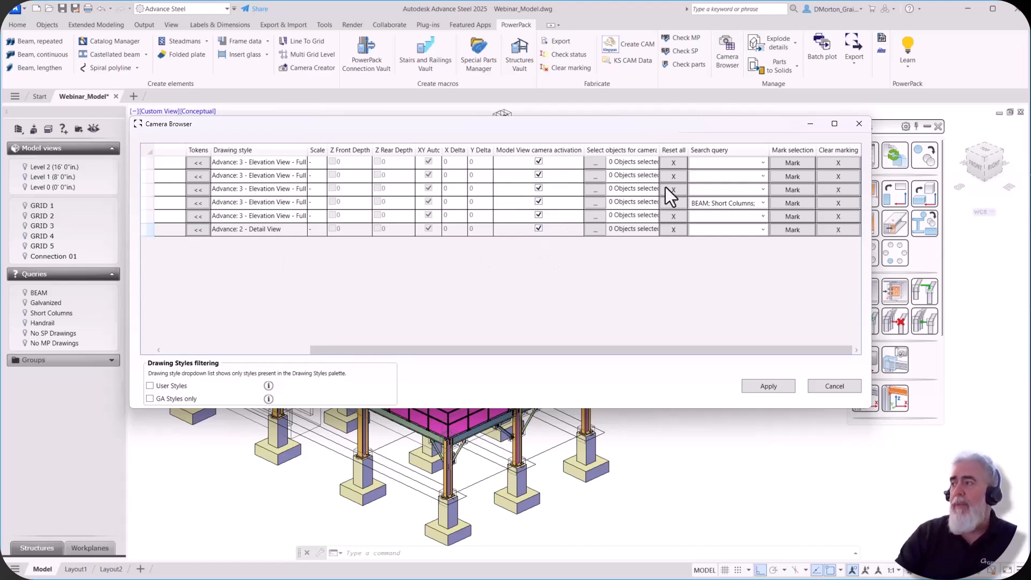
left_click(595, 163)
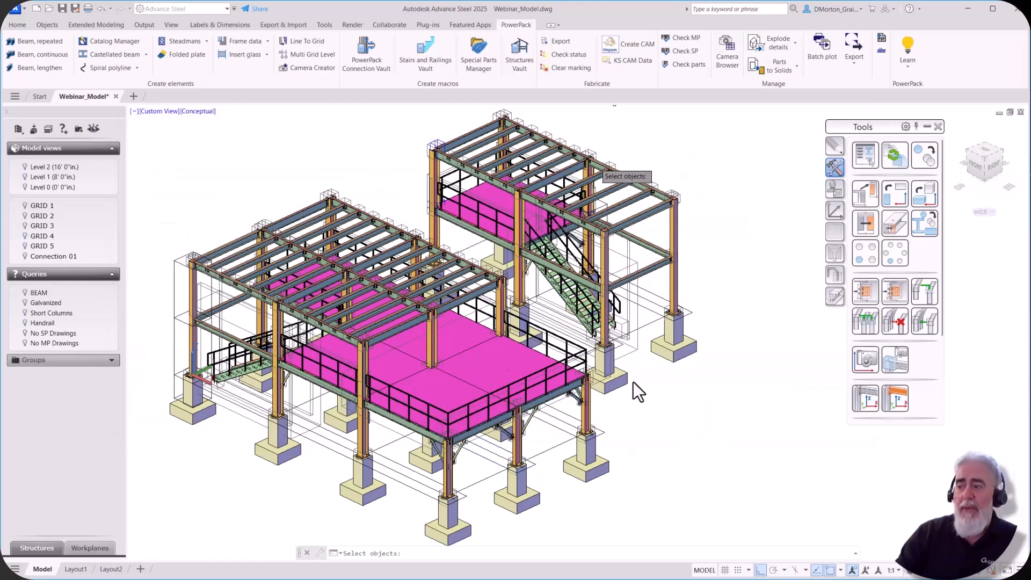
right_click(667, 396)
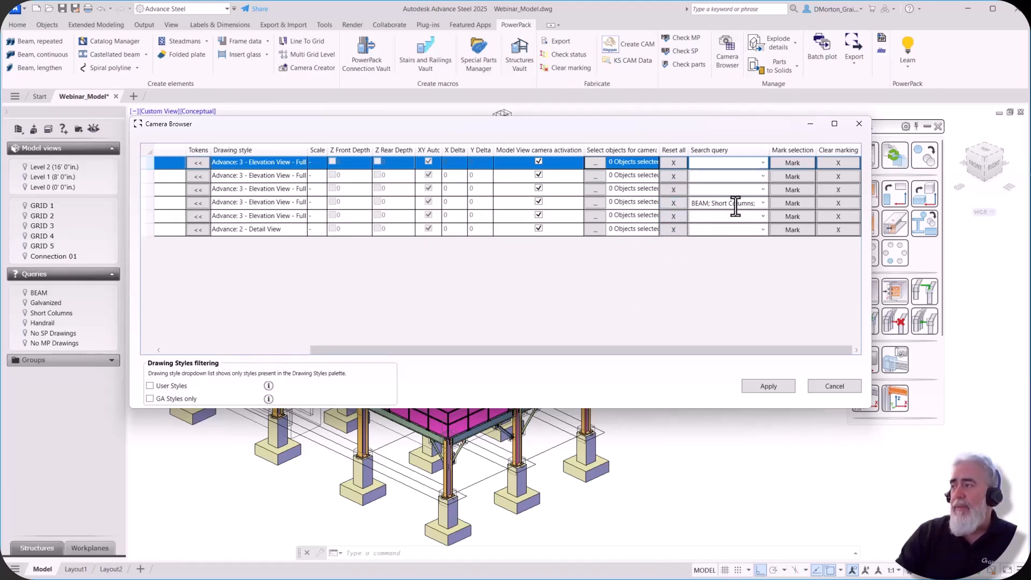
- Reset the GRID 1 camera's object selection and set its search query to BEAM and Short Columns
left_click(673, 203)
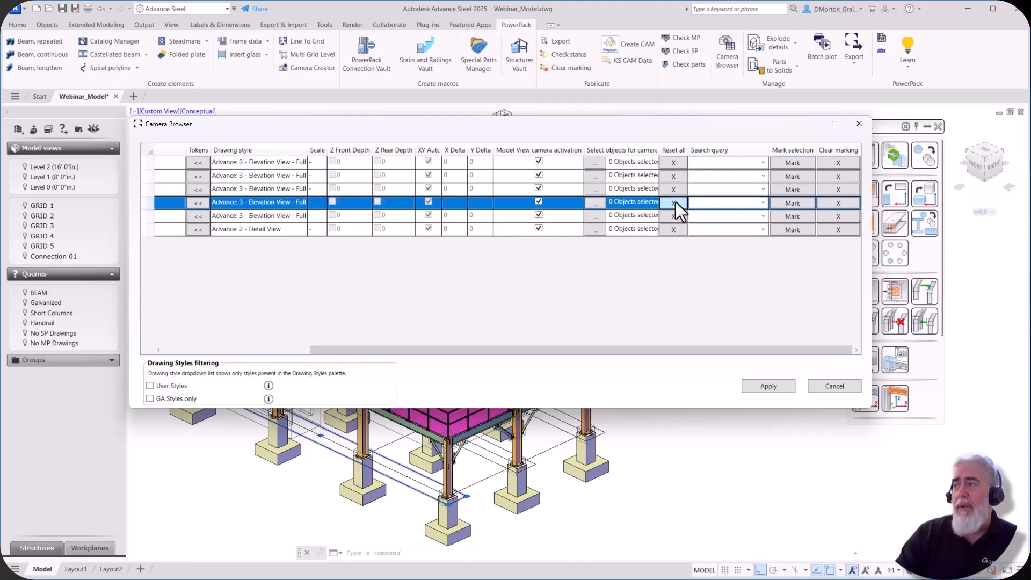
left_click(762, 202)
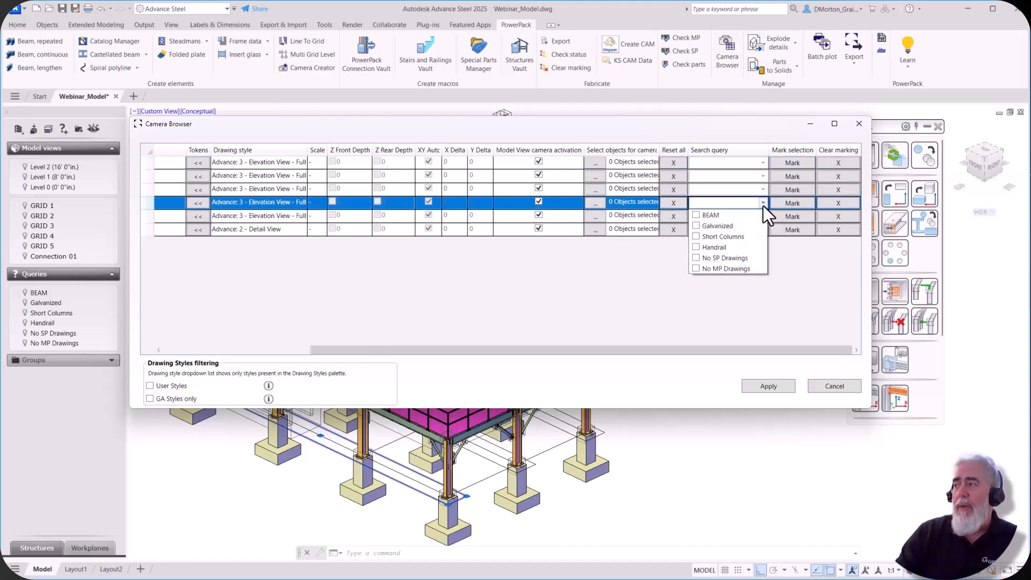
left_click(696, 214)
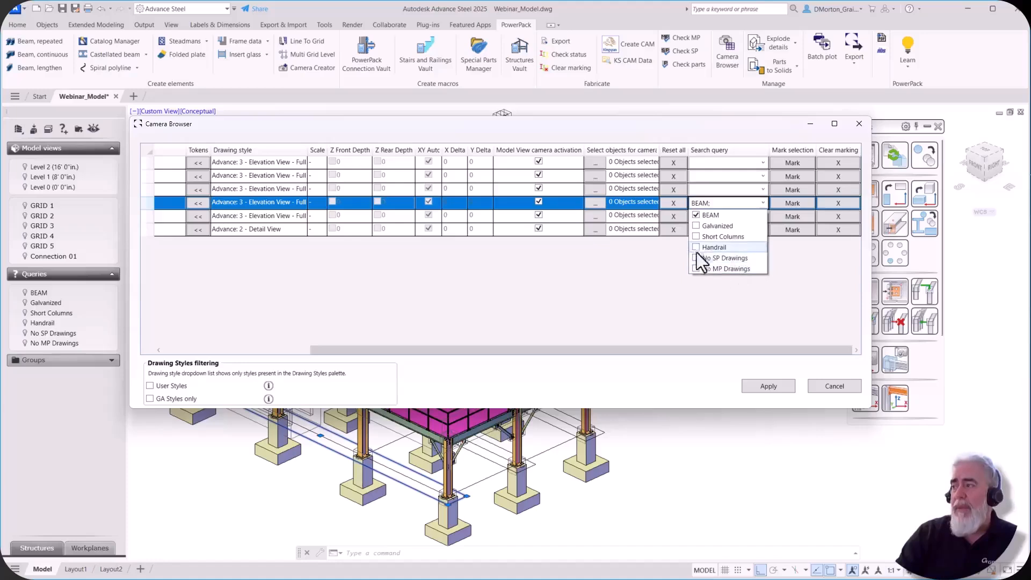
left_click(696, 237)
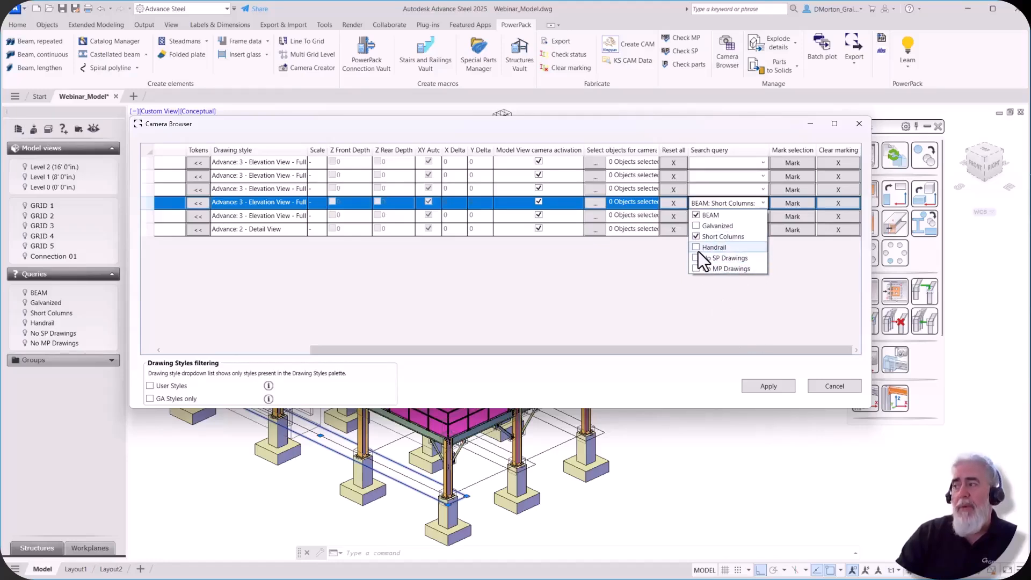
left_click(645, 306)
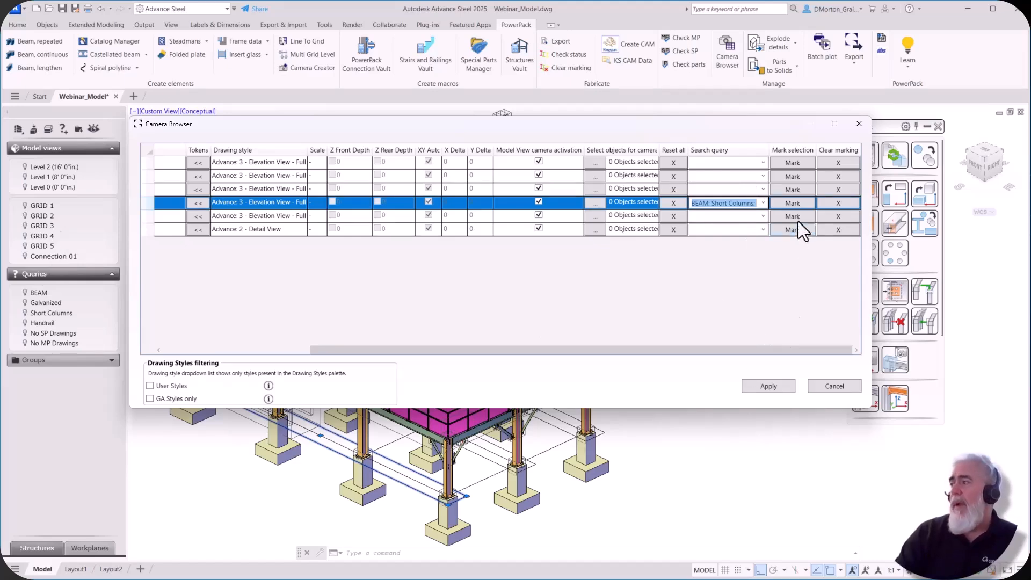
- Mark the objects of the GRID 1 camera's query and move the Camera Browser clear of the model
left_click(793, 204)
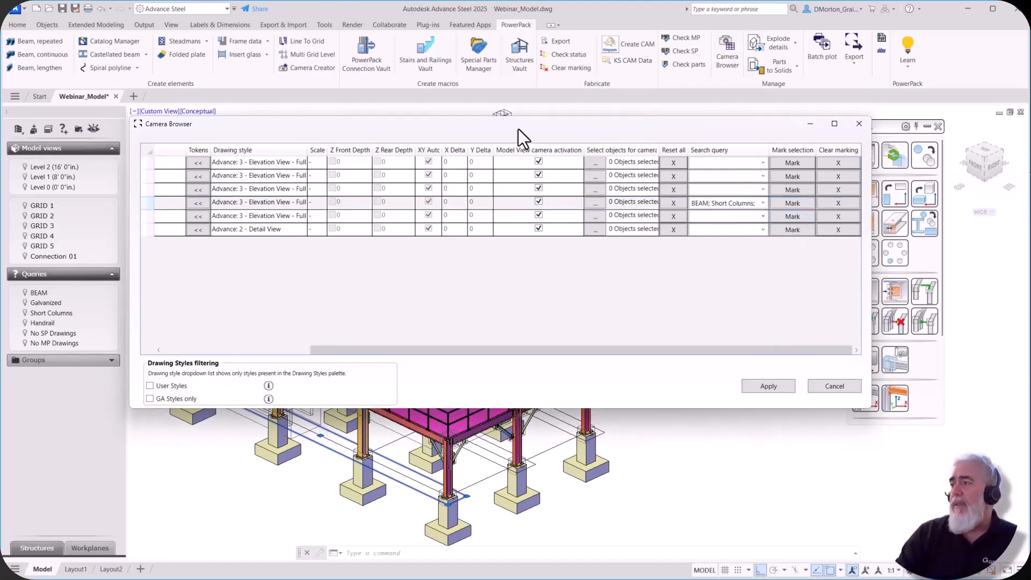
left_click_drag(518, 128, 541, 478)
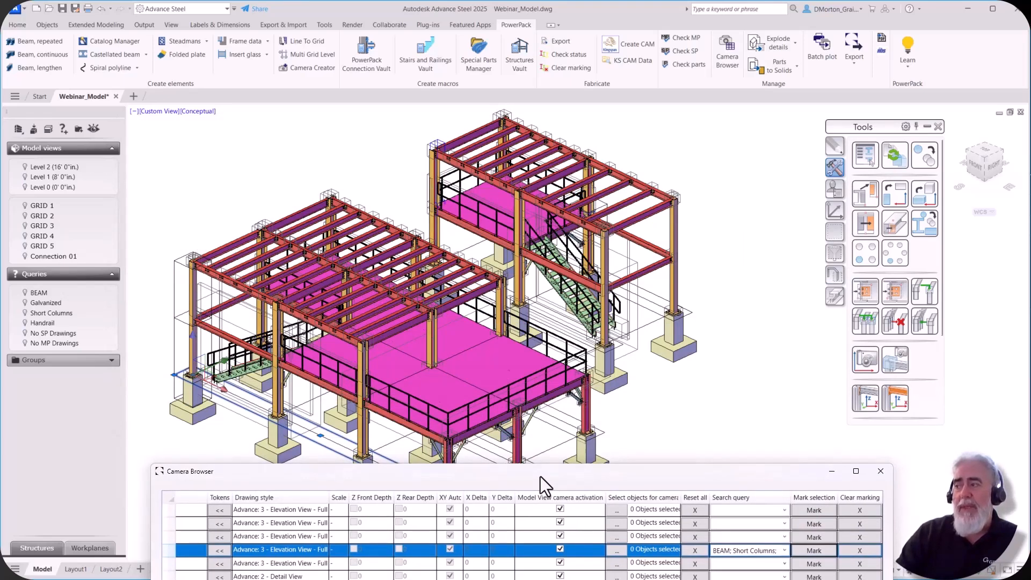
- Clear the marking of the GRID 1 camera's query objects in the model
left_click_drag(541, 477, 516, 160)
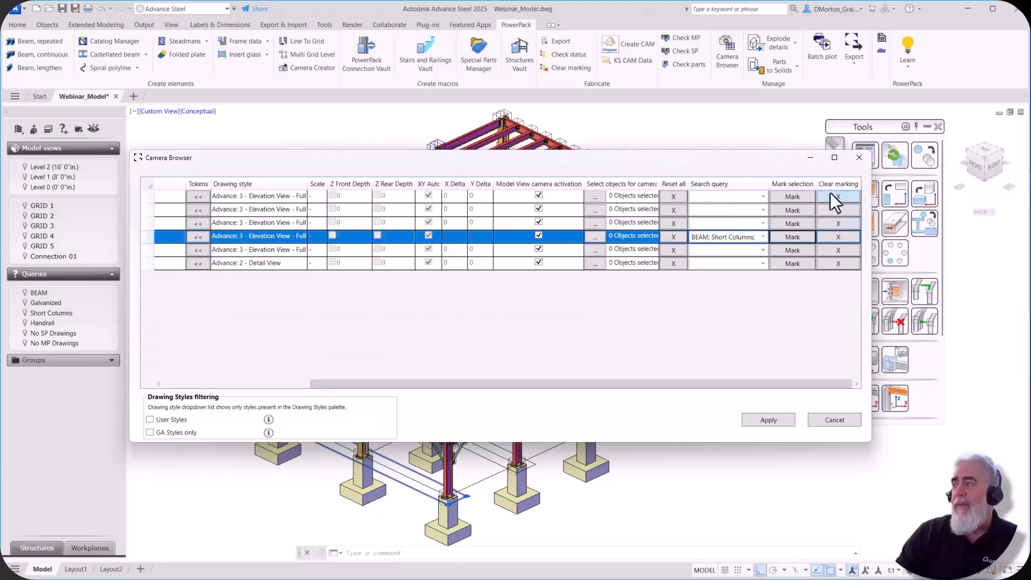
left_click(846, 234)
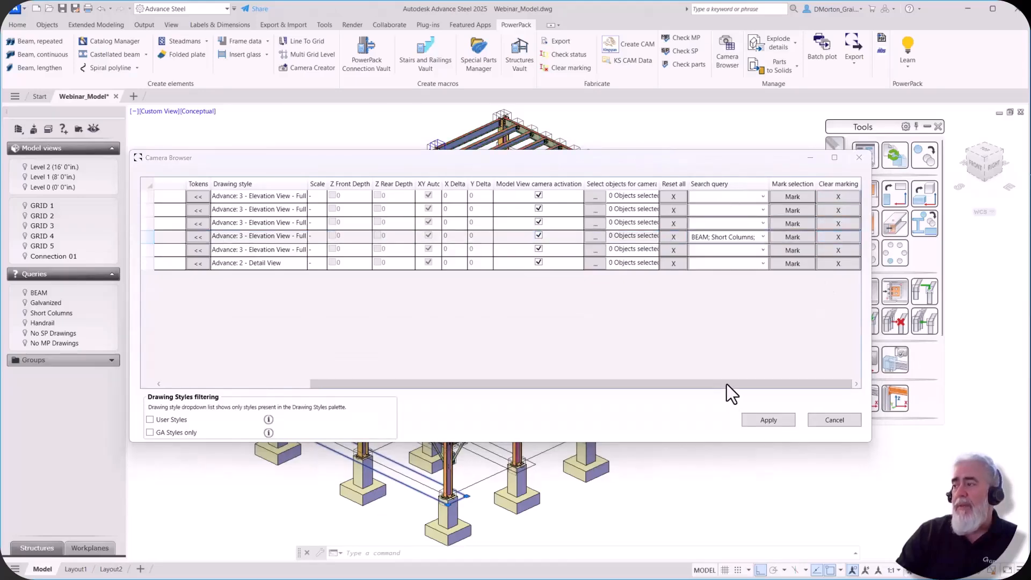
left_click_drag(727, 382, 478, 398)
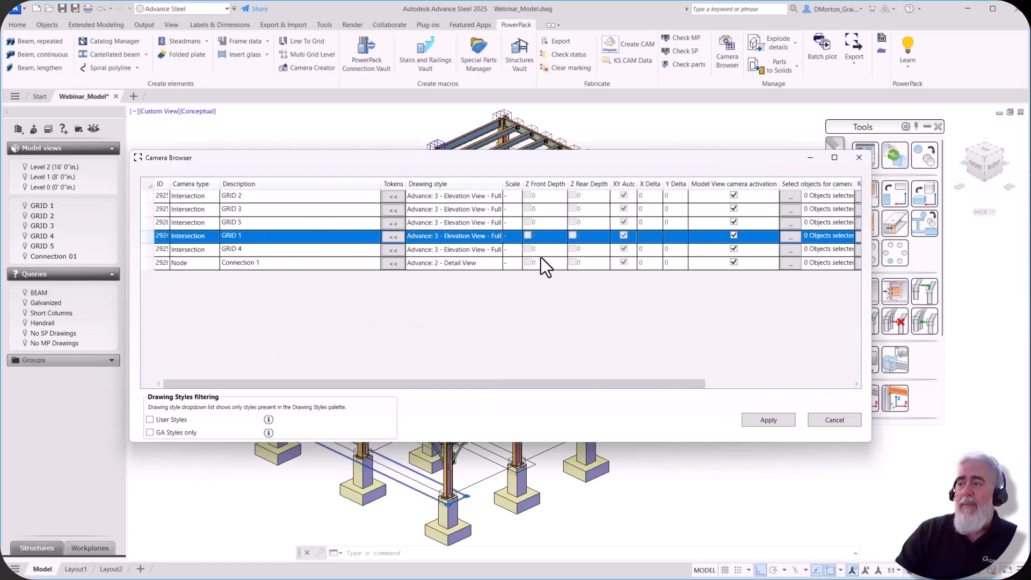
- Filter the drawing styles to GA Styles only, browse the styles offered for Connection 1, and remove the filter
left_click(449, 264)
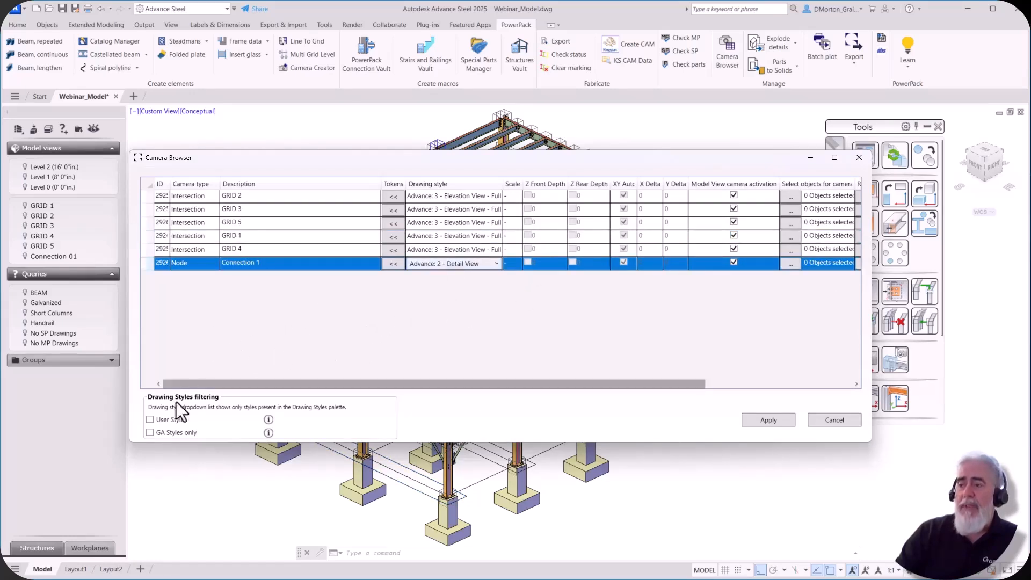
left_click(149, 433)
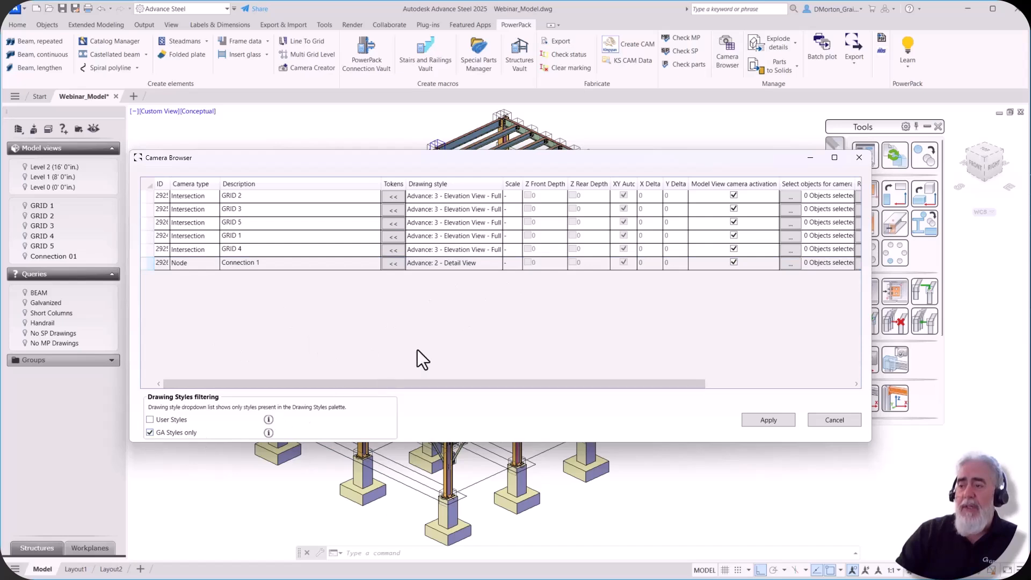
left_click(472, 264)
left_click(472, 265)
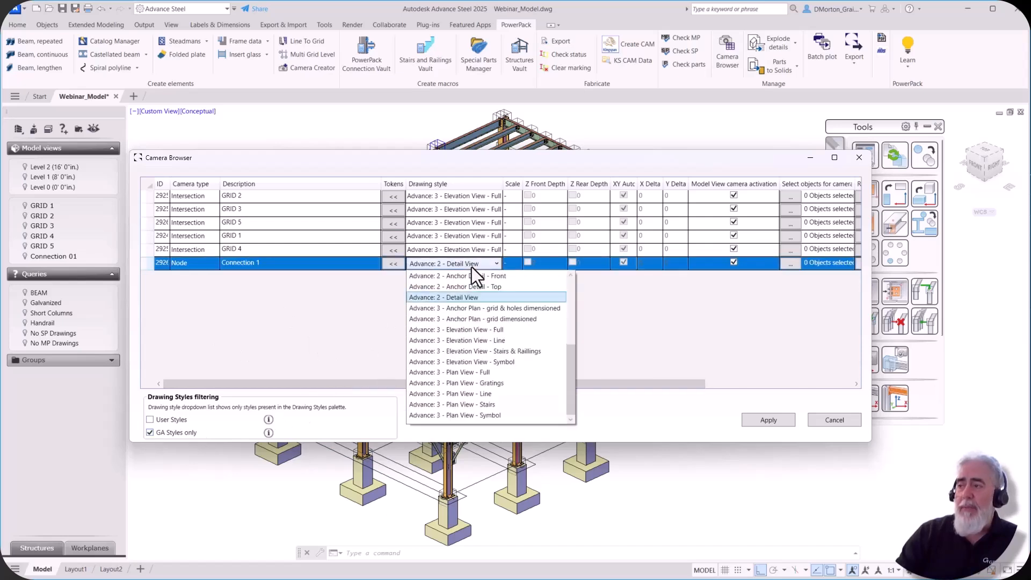
scroll(485, 335, "up", 5)
scroll(486, 335, "down", 5)
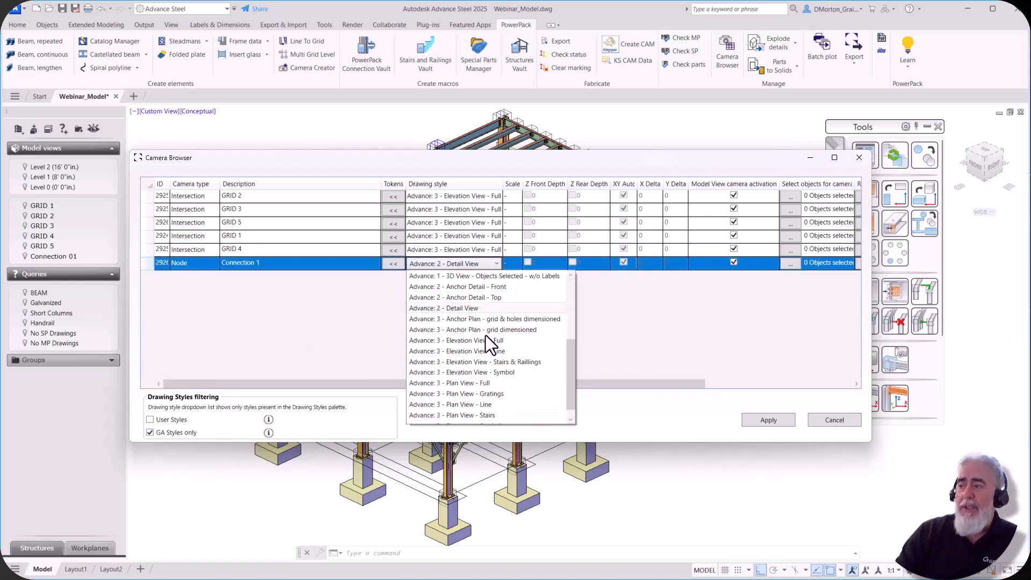
scroll(485, 335, "up", 4)
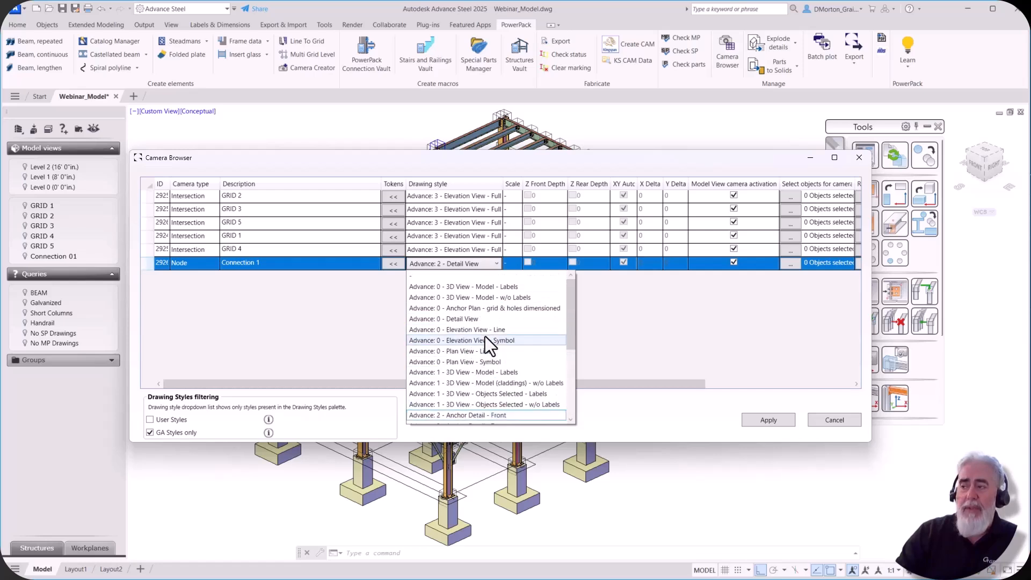
scroll(485, 335, "down", 5)
scroll(483, 336, "up", 5)
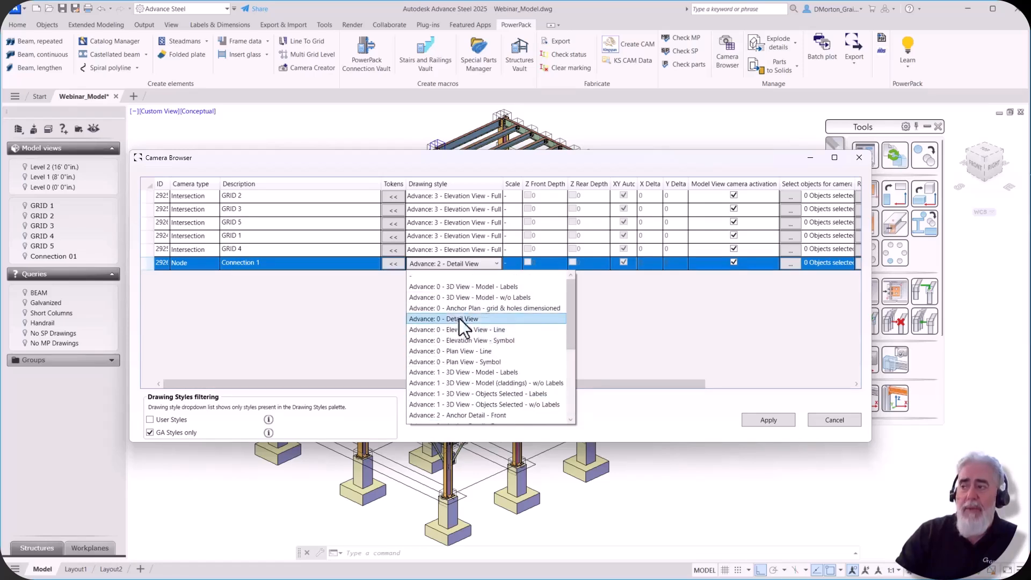
left_click(150, 432)
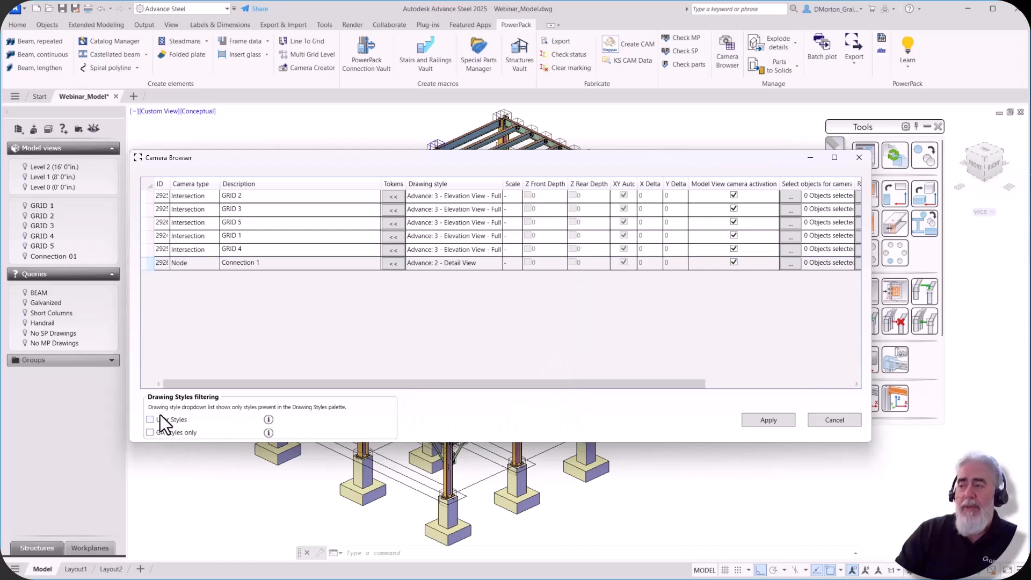
- Check the description tokens available for Connection 1, and close the Camera Browser without applying any changes
left_click(399, 267)
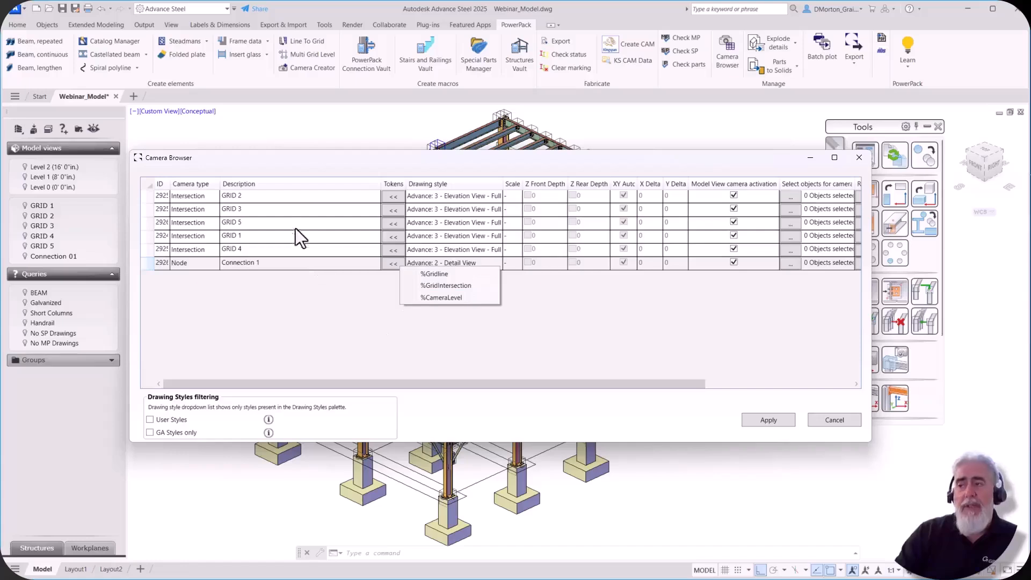
left_click(288, 312)
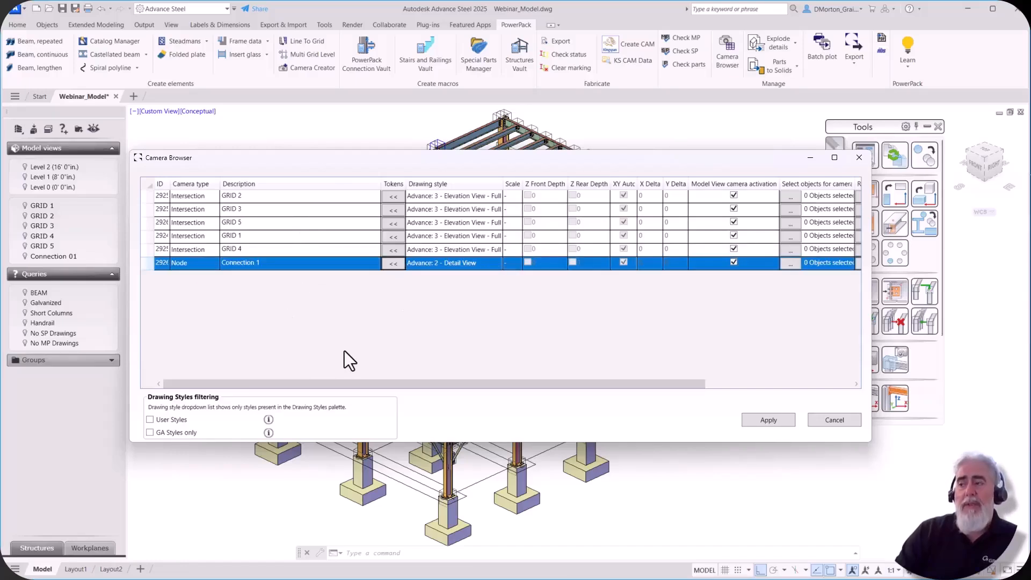
left_click_drag(250, 162, 228, 125)
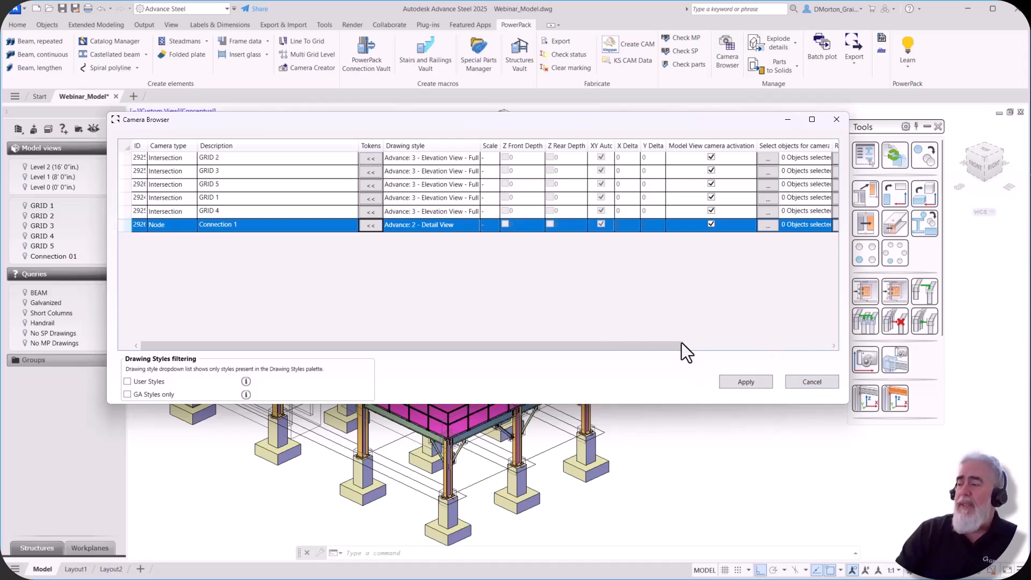
left_click(807, 379)
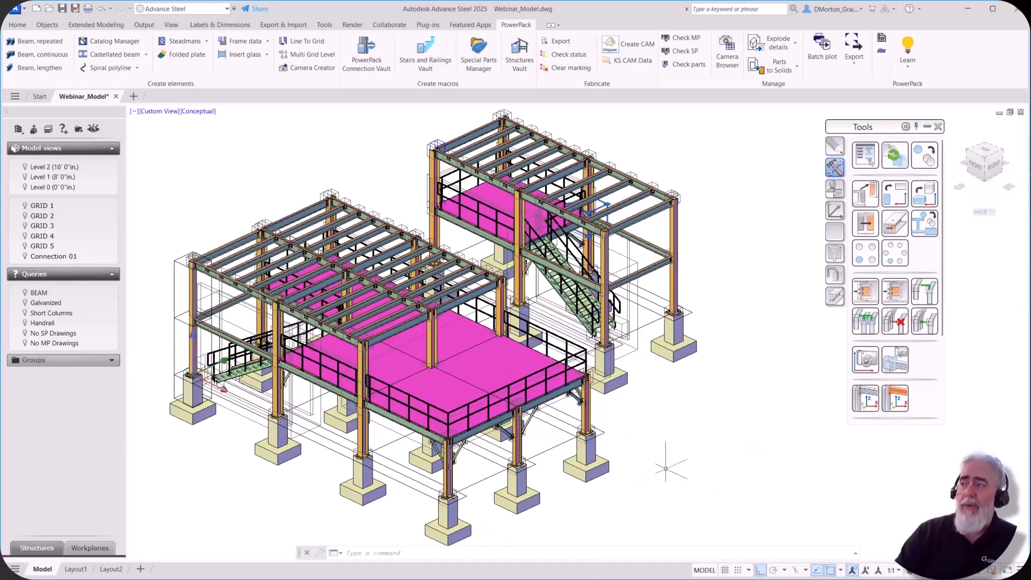
key("Escape")
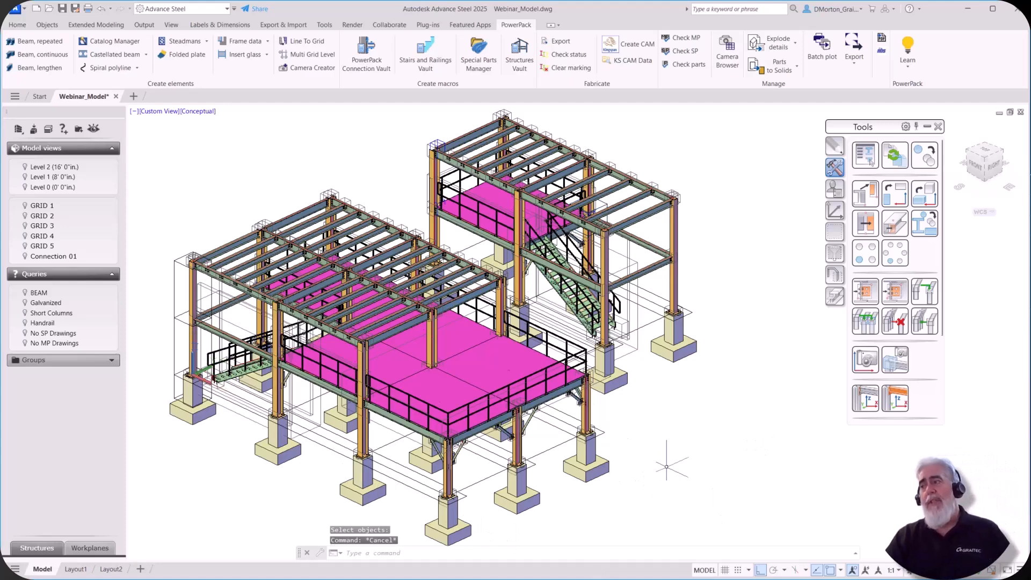
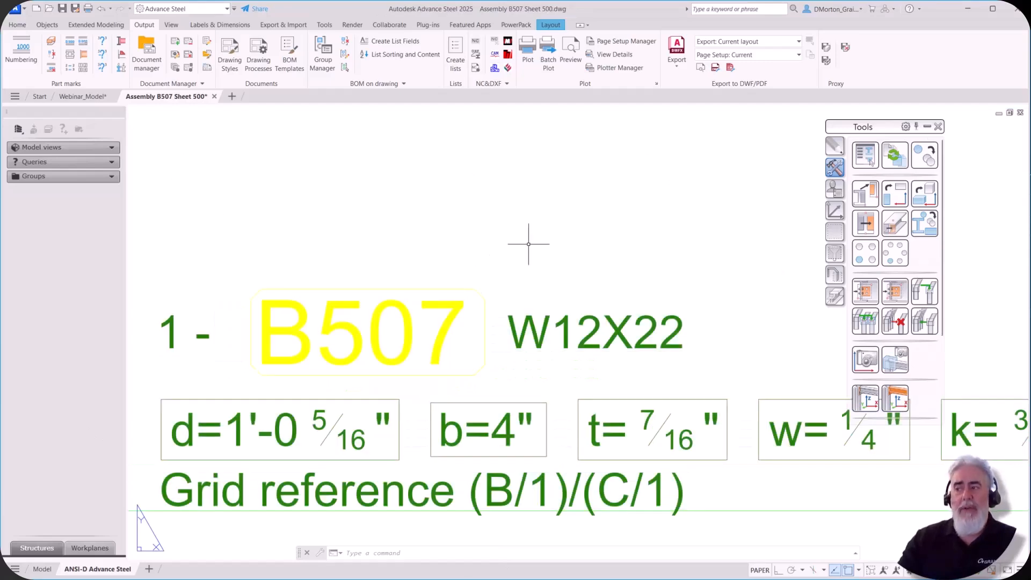
- Show the whole Assembly B507 sheet and examine the label content of the detail title without changing it
scroll(483, 268, "down", 10)
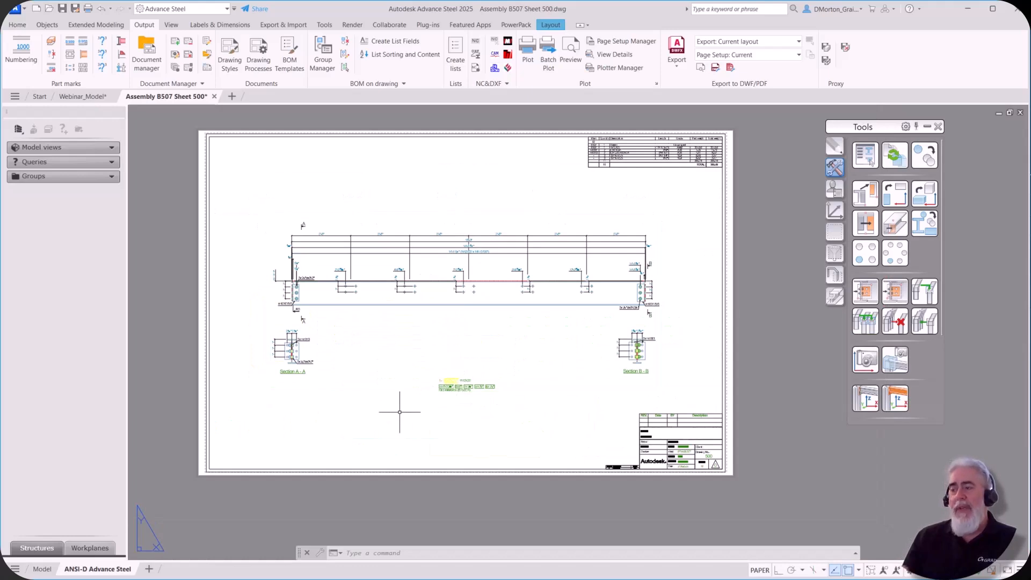
left_click(451, 383)
double_click(451, 382)
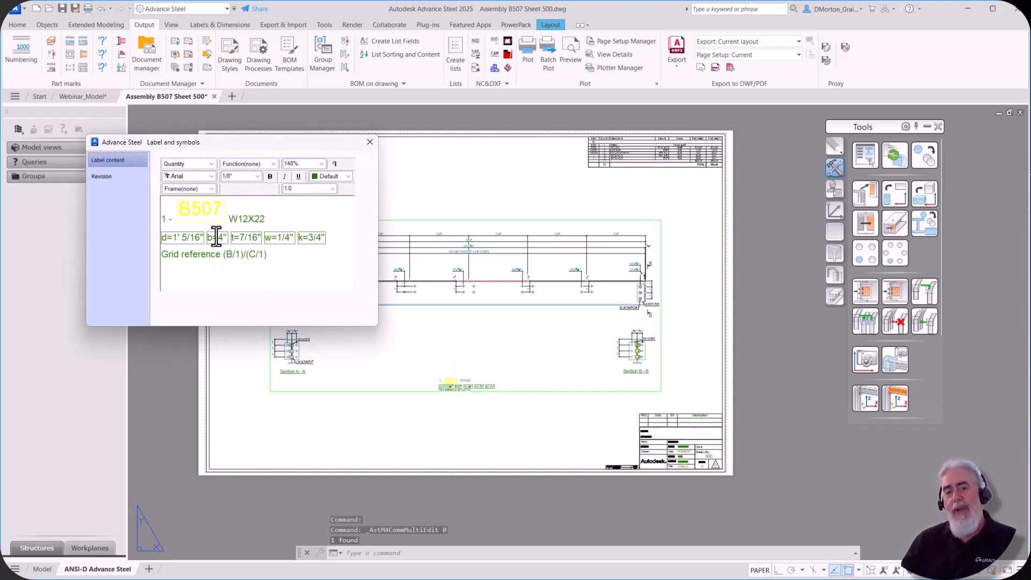
left_click(370, 142)
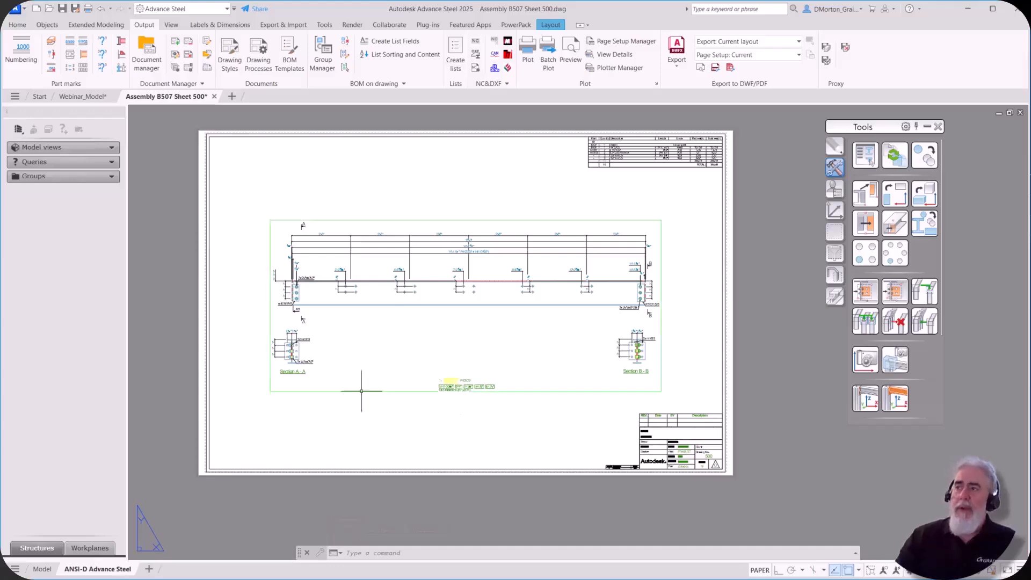
- Open the B507 detail for editing, examine its title format including the main part mark token, and close it unchanged
left_click(208, 26)
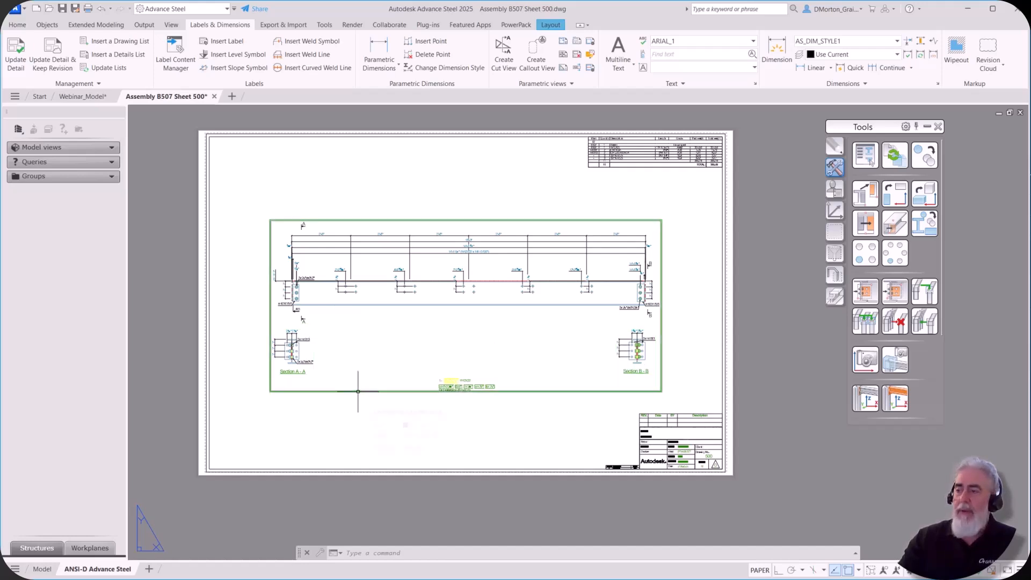
left_click(588, 42)
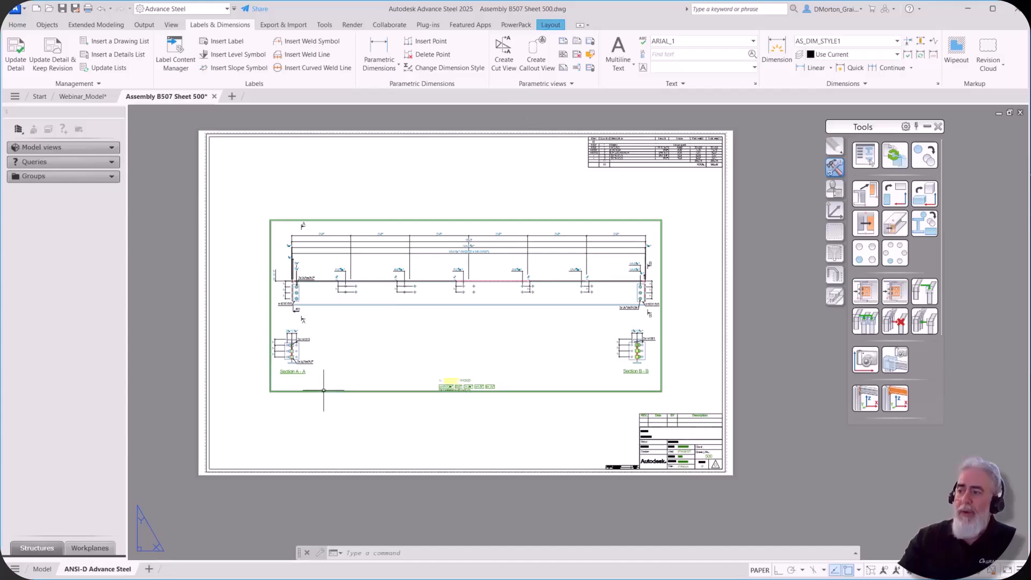
left_click(323, 390)
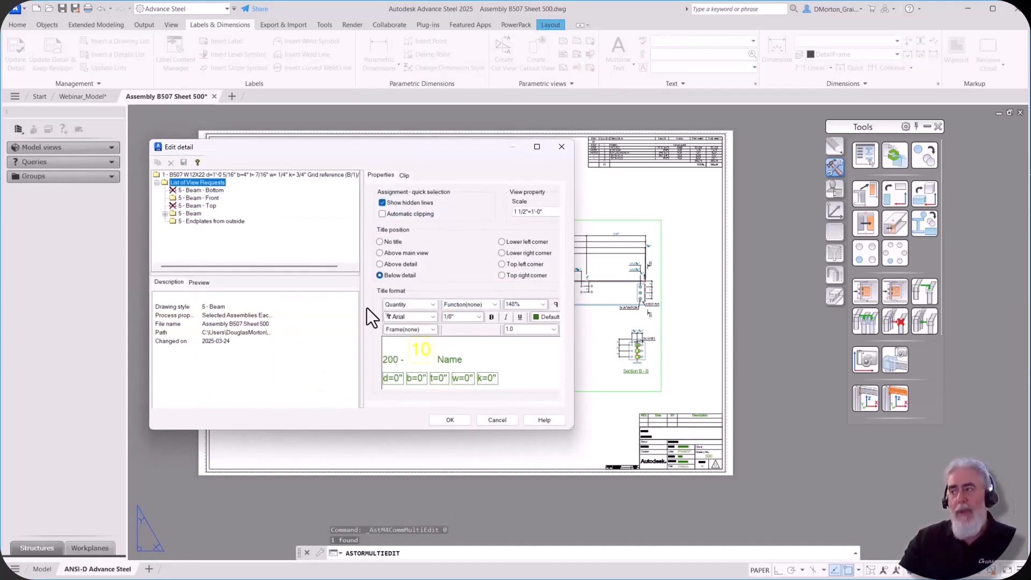
left_click(422, 352)
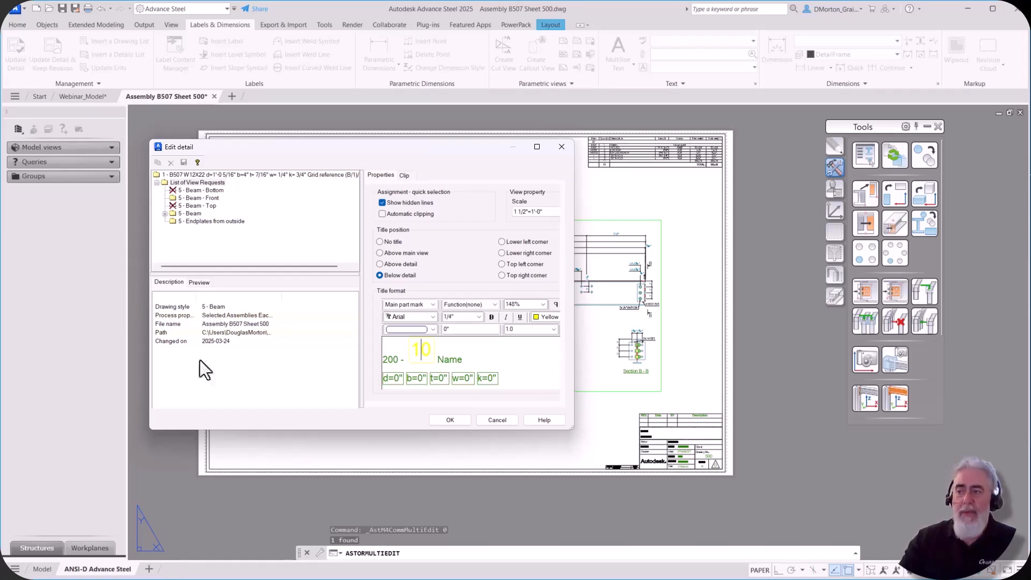
left_click(560, 148)
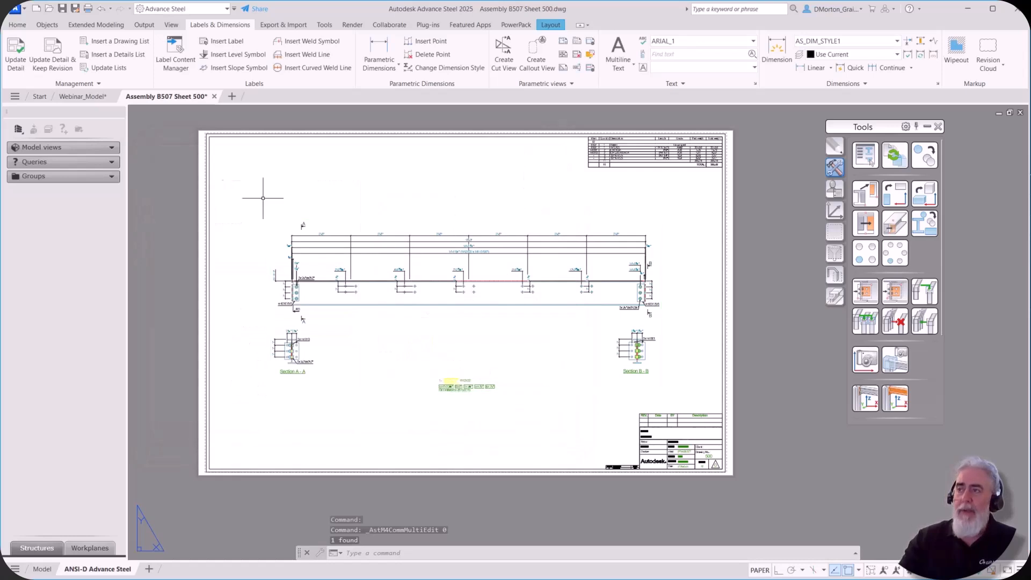
- Open the Drawing Style Manager, compare the Advance and User style categories, and expand the User styles
left_click(138, 27)
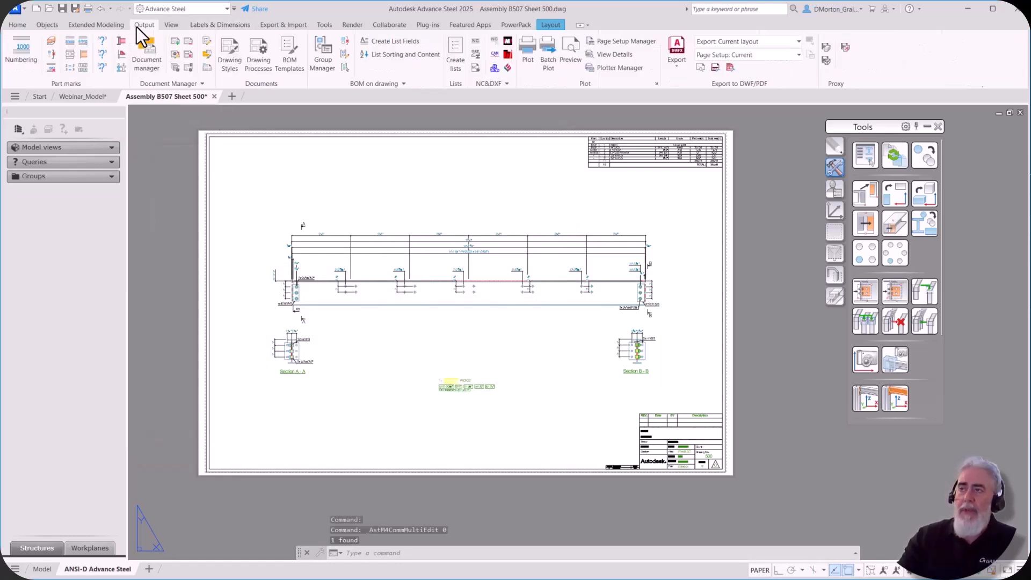
left_click(174, 55)
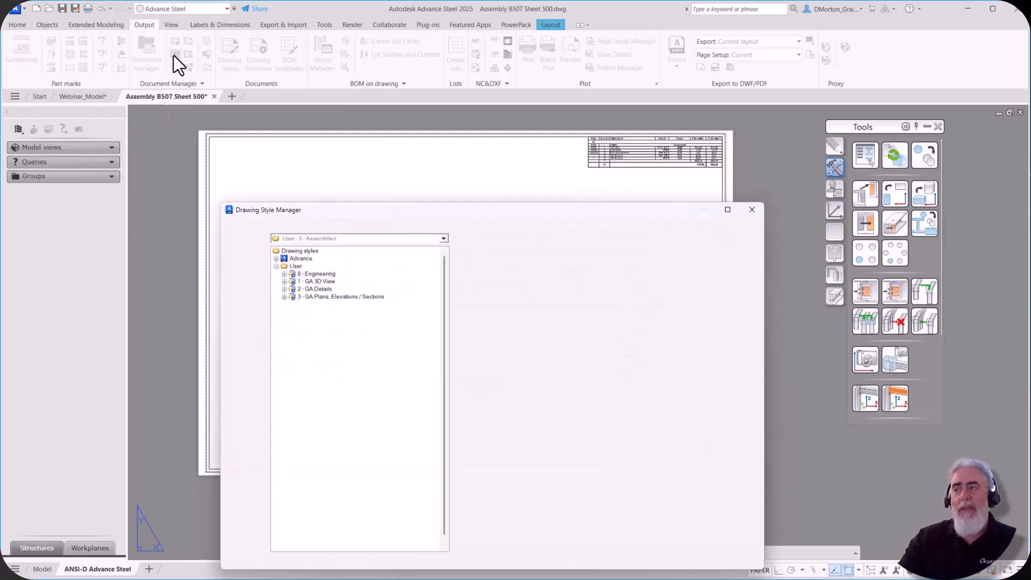
left_click_drag(386, 212, 332, 137)
left_click(237, 281)
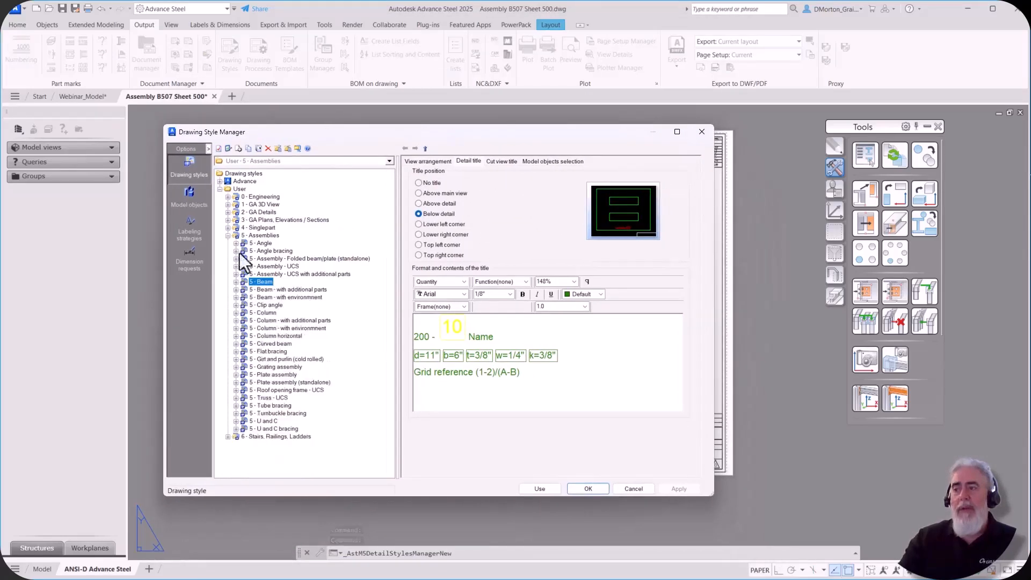
double_click(227, 189)
left_click(241, 181)
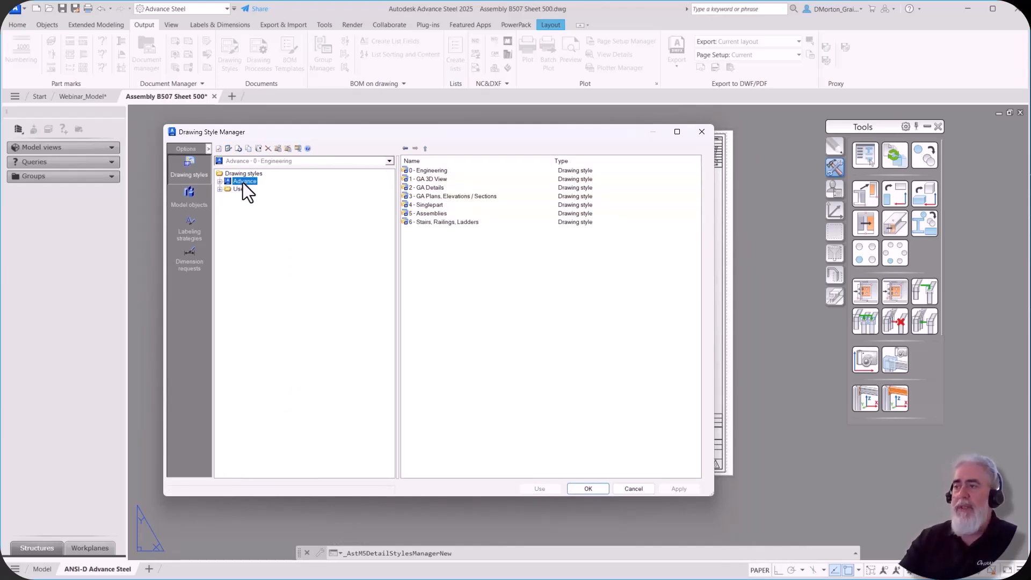
left_click(239, 189)
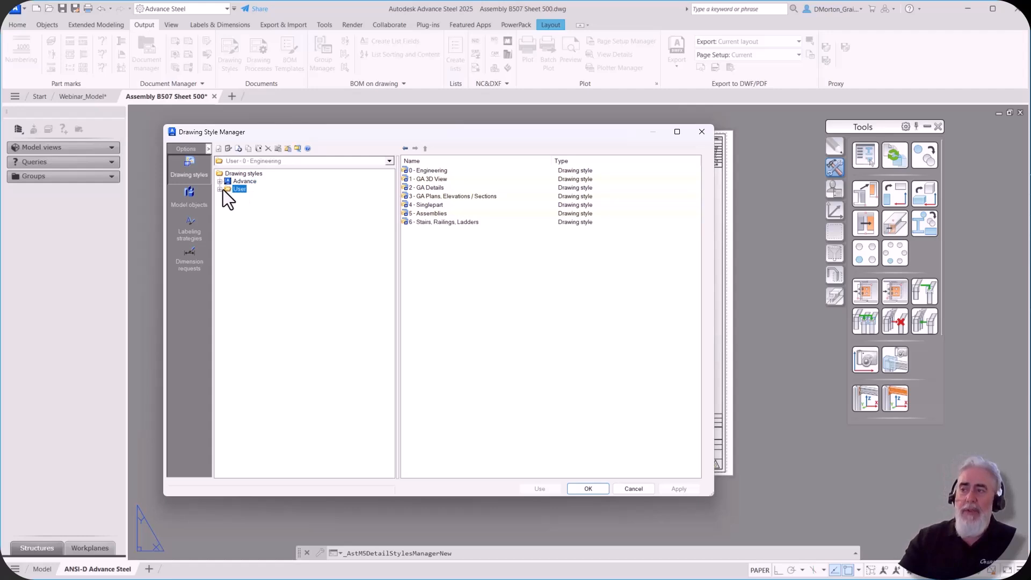
left_click(220, 189)
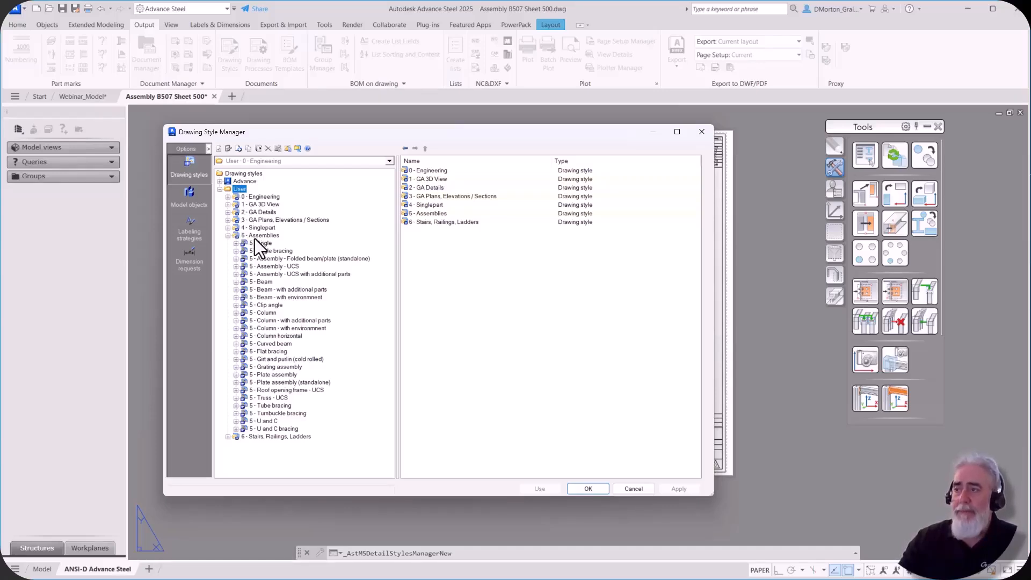
- Set the colour of the detail title's first line to Blue in the User assembly style 5 - Beam
left_click(262, 282)
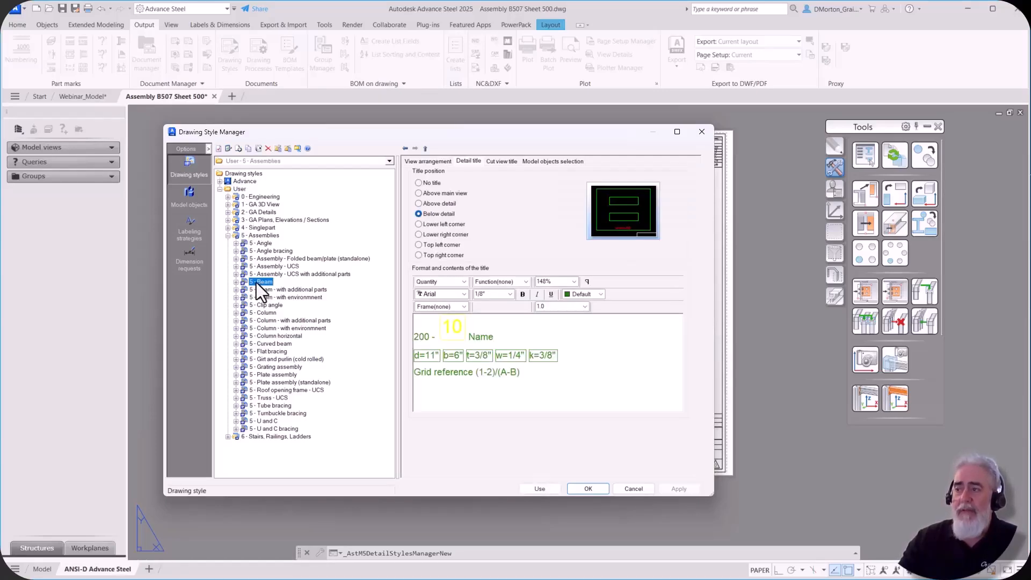
left_click(415, 161)
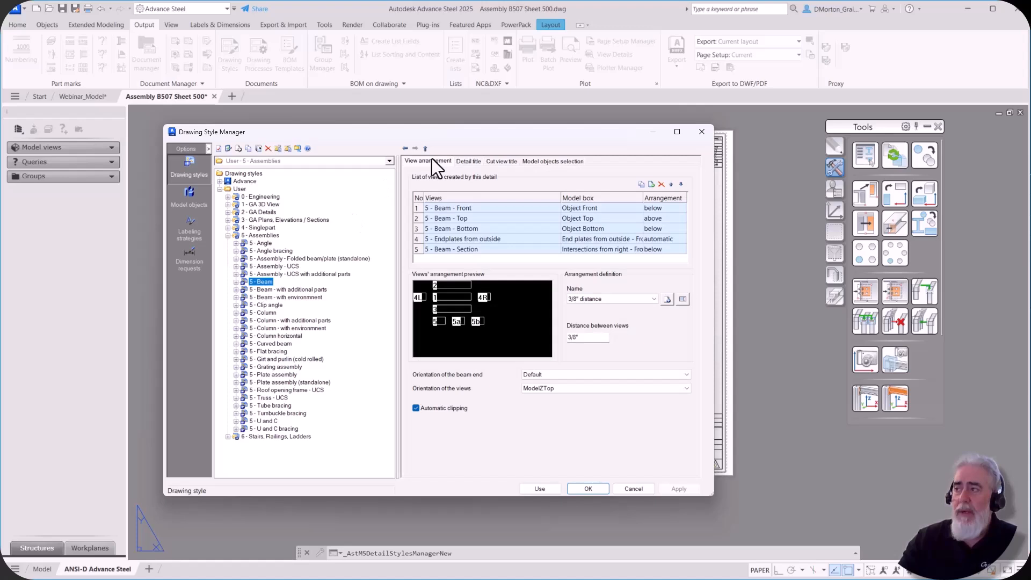
left_click(466, 163)
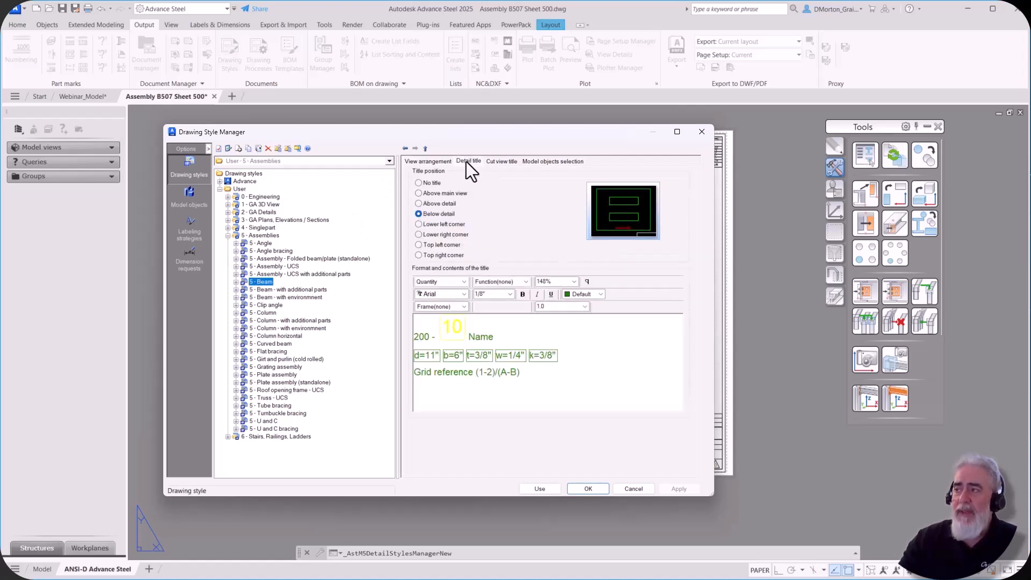
left_click(502, 333)
left_click_drag(502, 333, 418, 341)
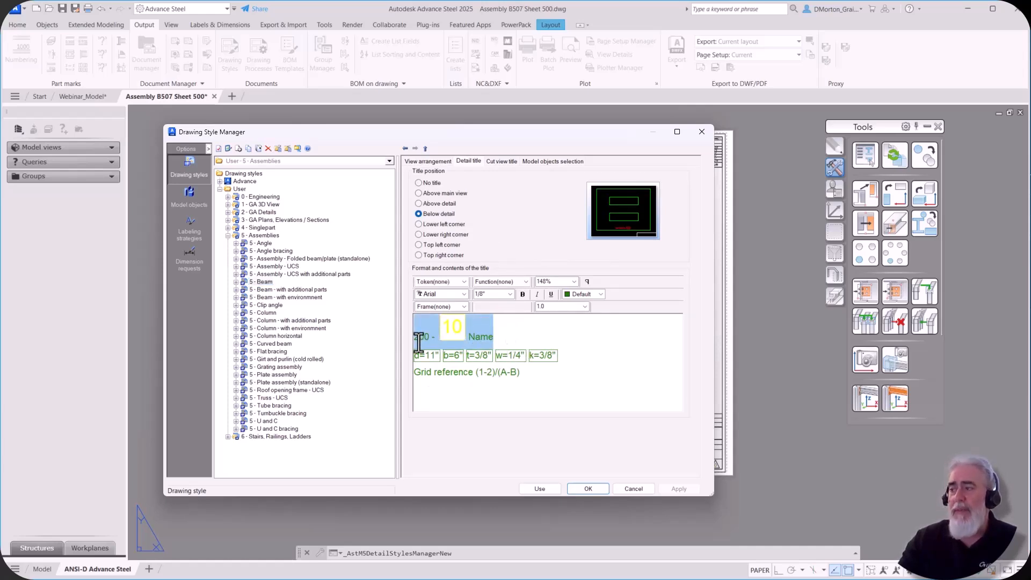
left_click(601, 295)
left_click(586, 342)
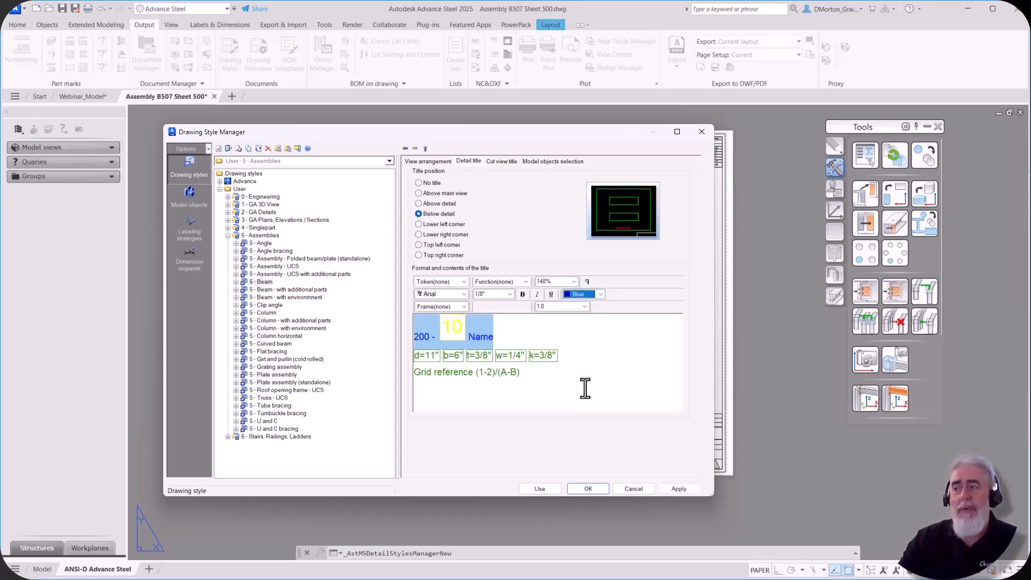
- Set the colour of the main part mark token in the detail title's first line to Blue and remove its frame
left_click(502, 337)
left_click(453, 327)
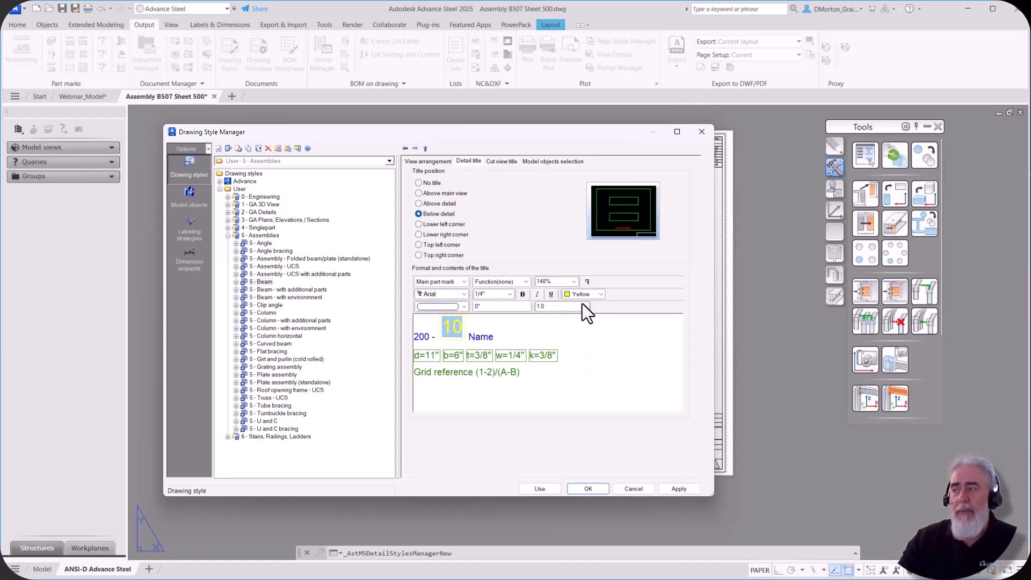
left_click(600, 295)
left_click(585, 335)
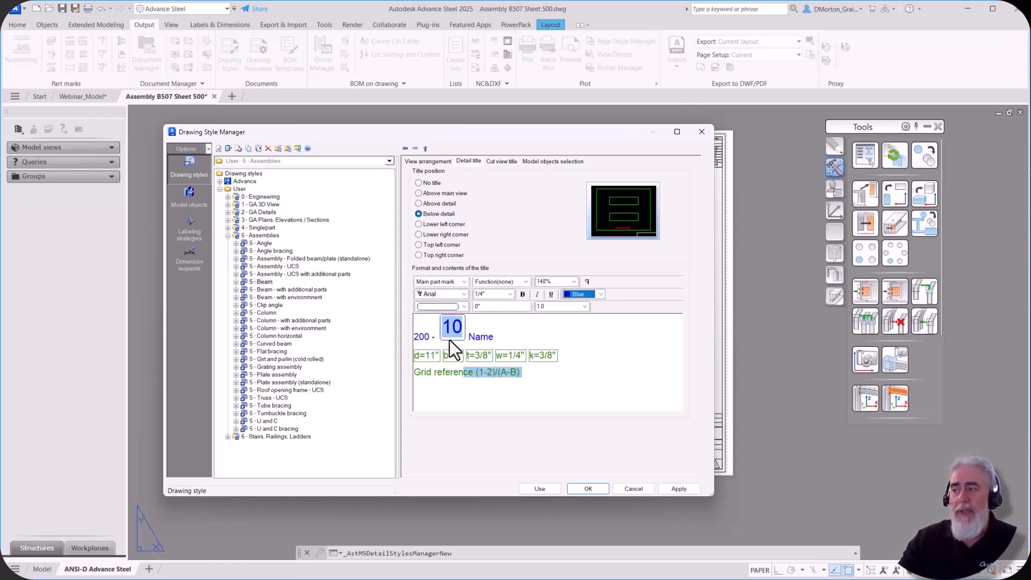
left_click(480, 334)
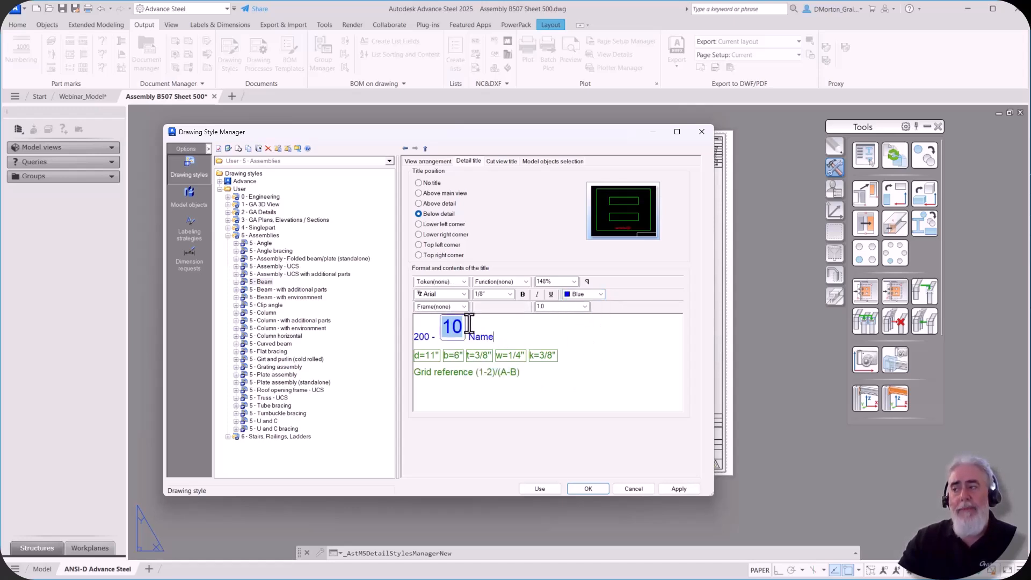
left_click(455, 329)
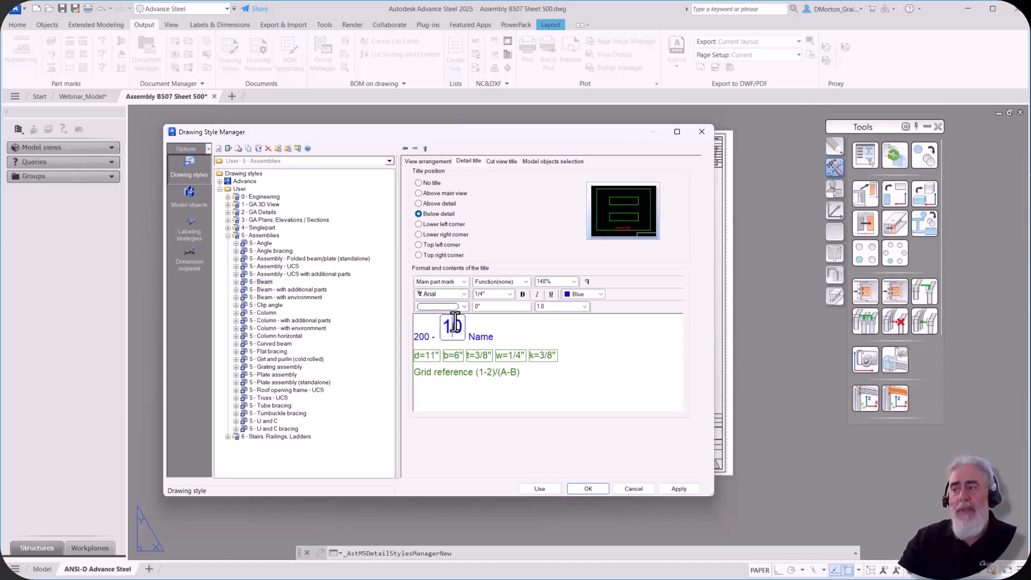
left_click(464, 306)
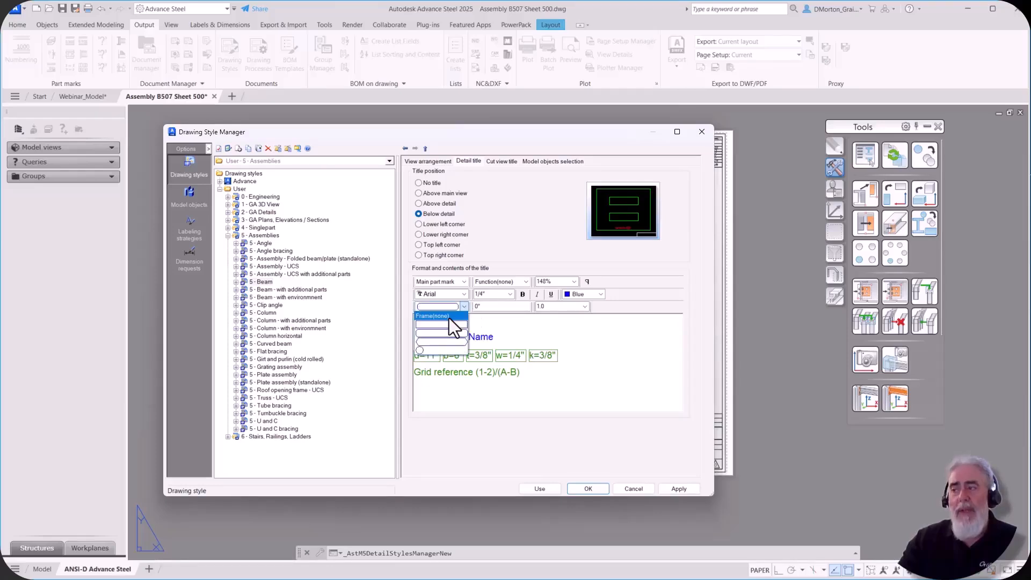
left_click(448, 318)
- Insert a hyphen before the Name token and set the text height of the whole first title line to 1/4"
left_click(465, 328)
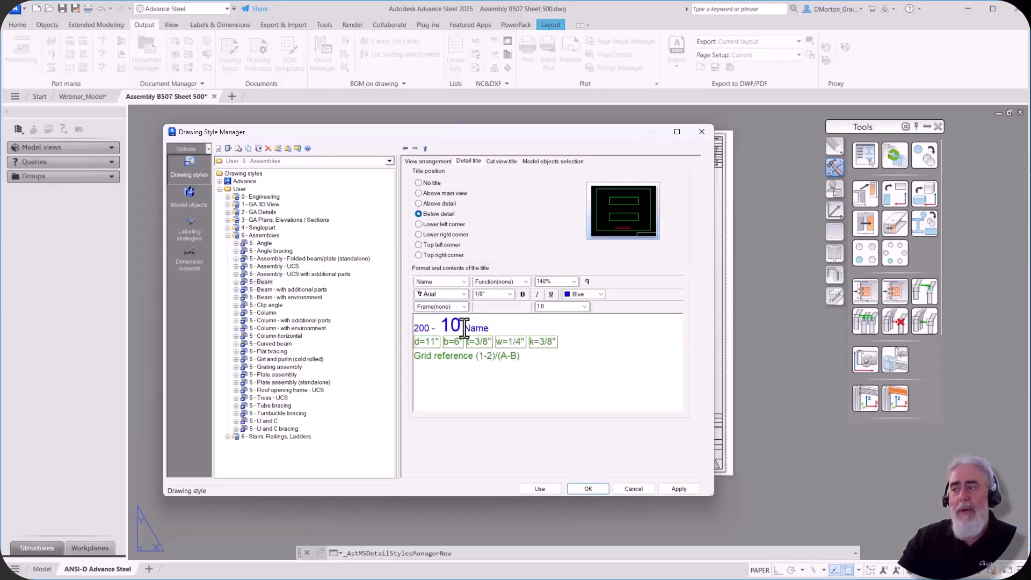
type("-")
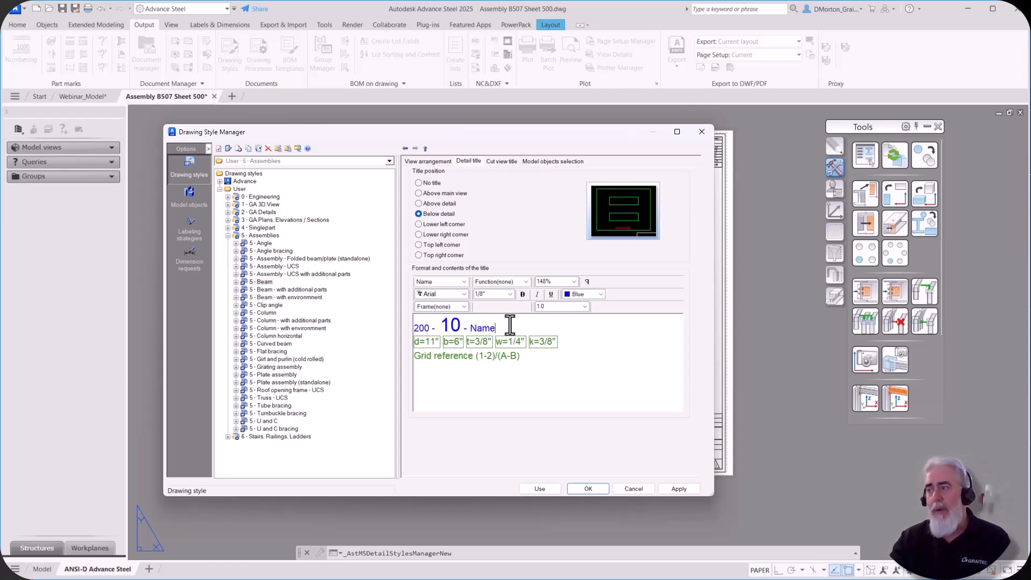
left_click_drag(507, 327, 425, 330)
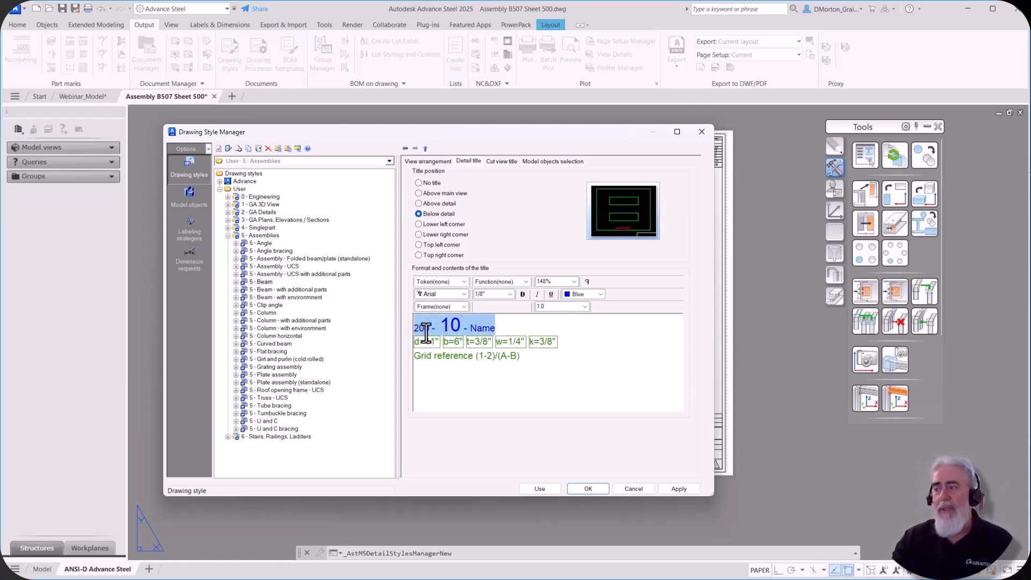
left_click(510, 295)
left_click(495, 322)
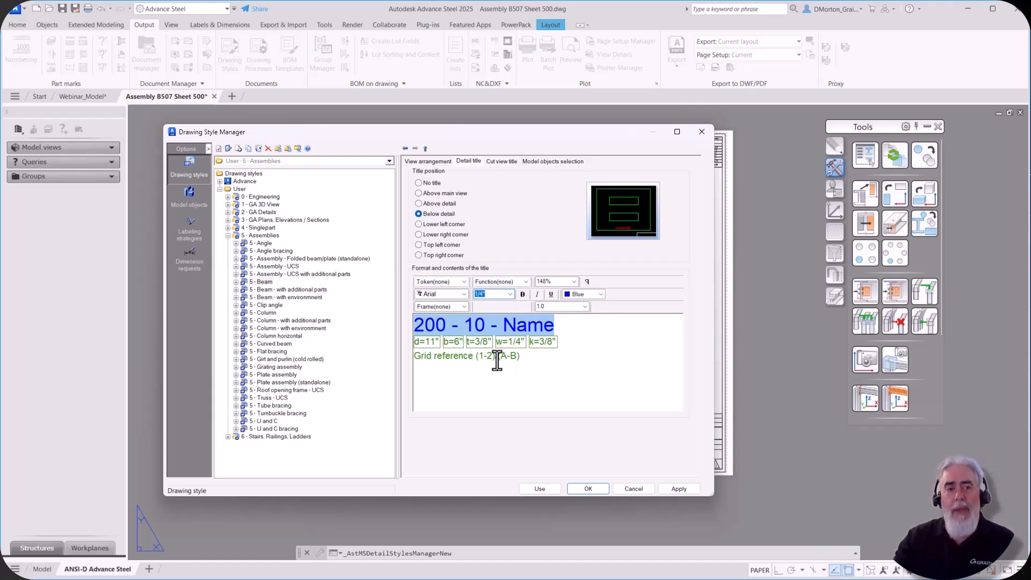
- Replace the dimension and grid reference lines of the detail title with "SCALE:" followed by the Scale token
left_click_drag(538, 361, 406, 344)
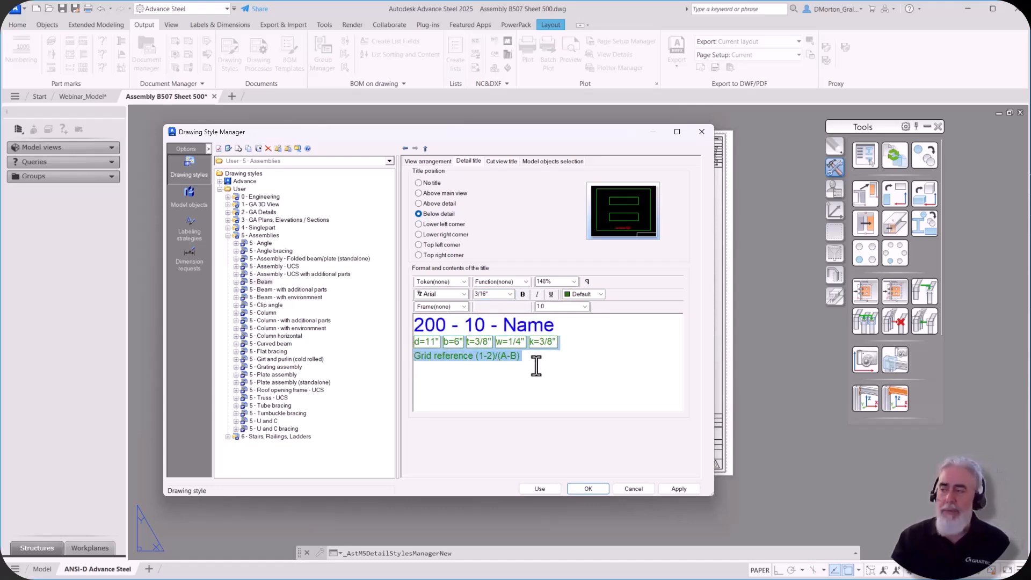
key("Delete")
type("SC")
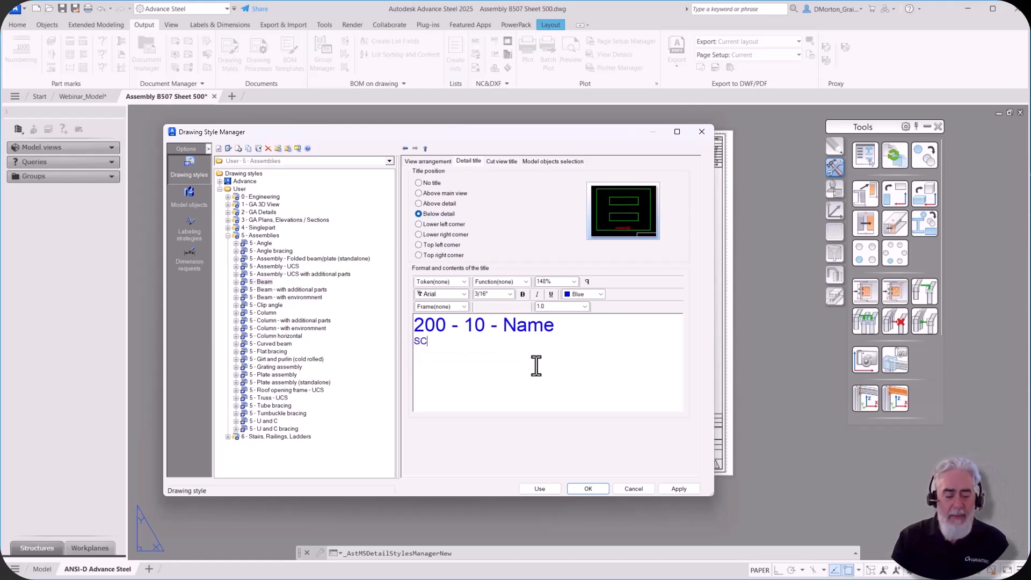
type("ALE:")
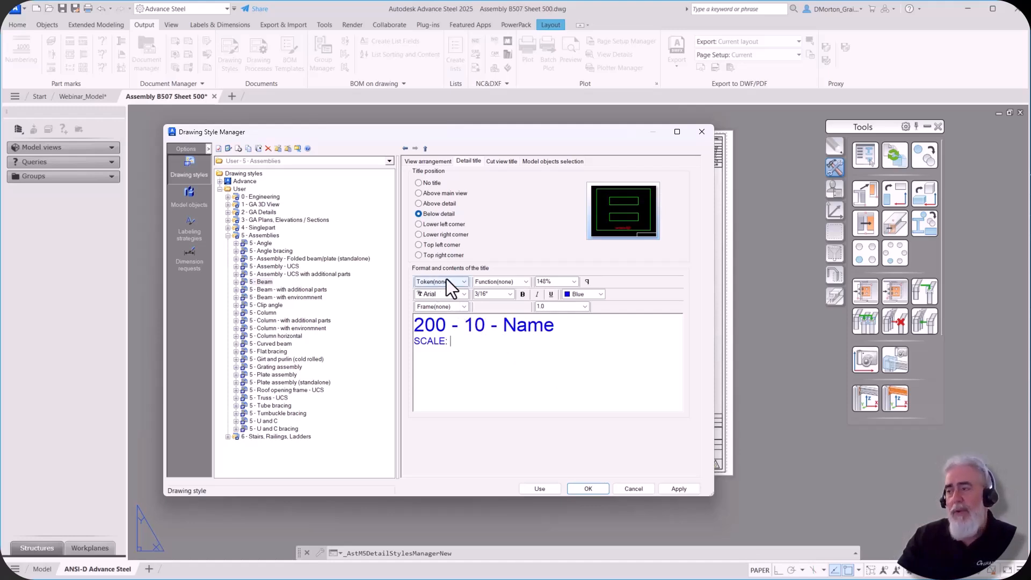
left_click(462, 284)
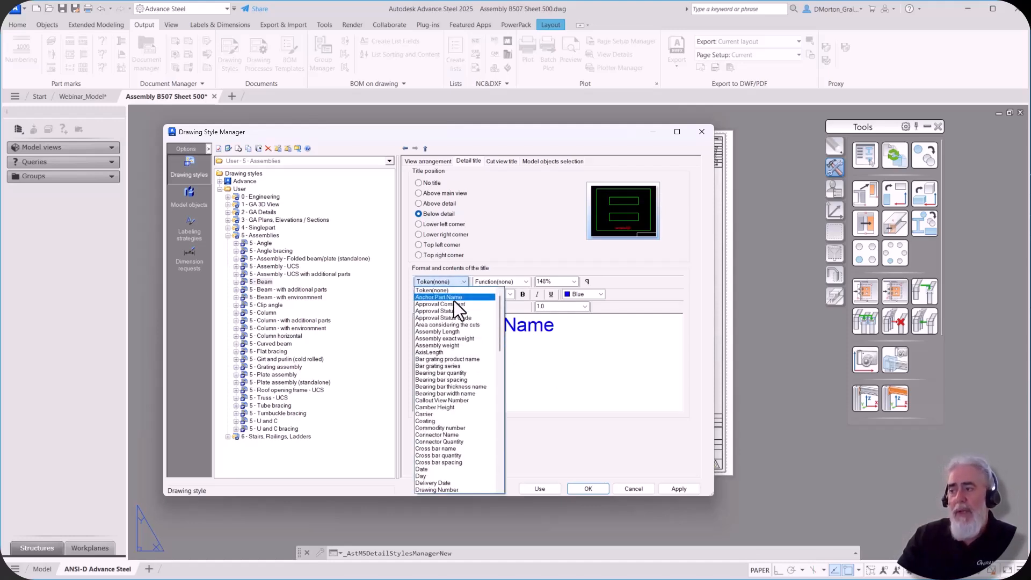
scroll(441, 354, "down", 20)
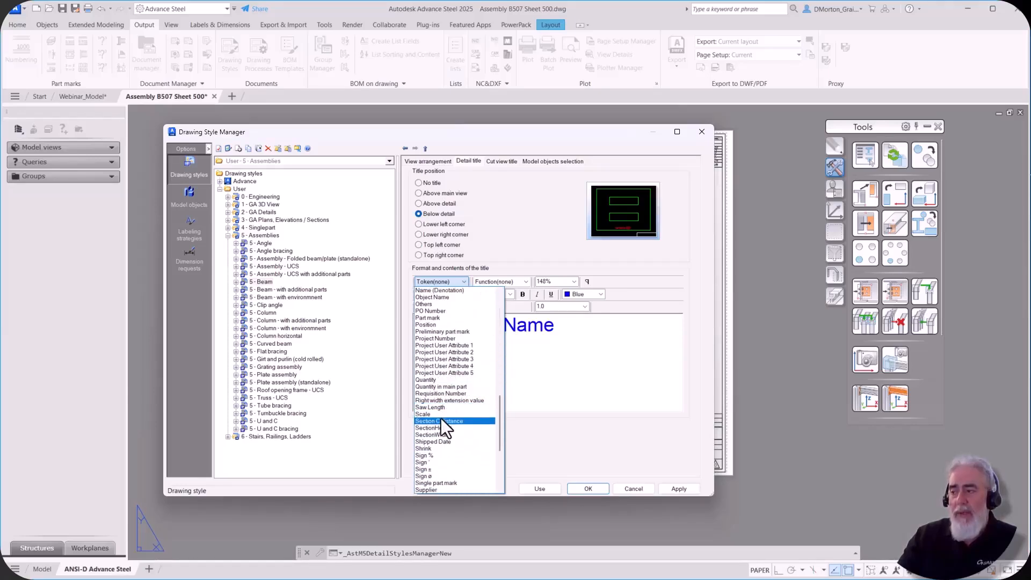
left_click(437, 415)
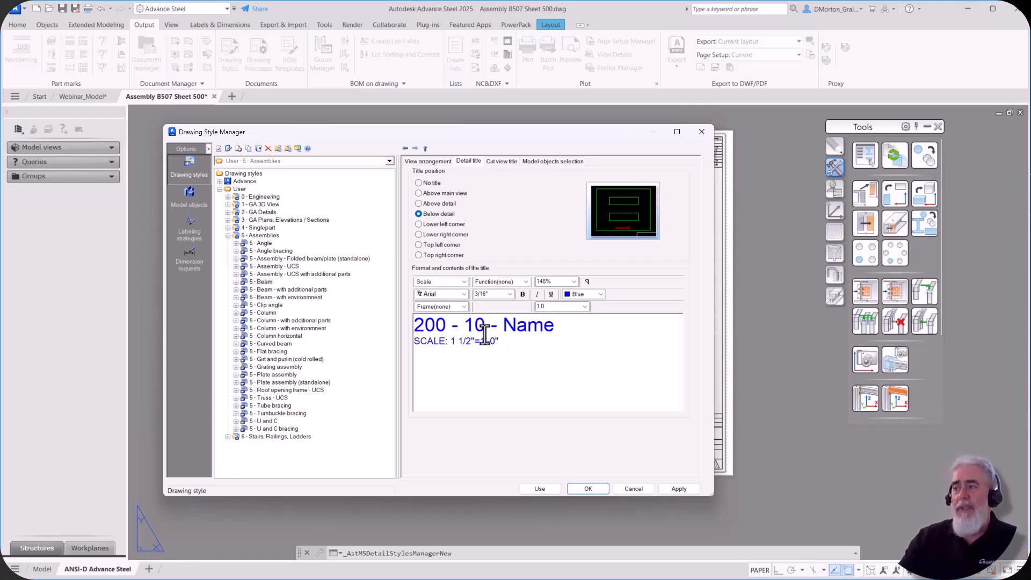
- Examine the cut view title format of the beam style and return to the detail title settings
left_click(501, 162)
mouse_move(471, 263)
left_mouse_down()
mouse_move(407, 269)
mouse_move(473, 263)
left_mouse_up()
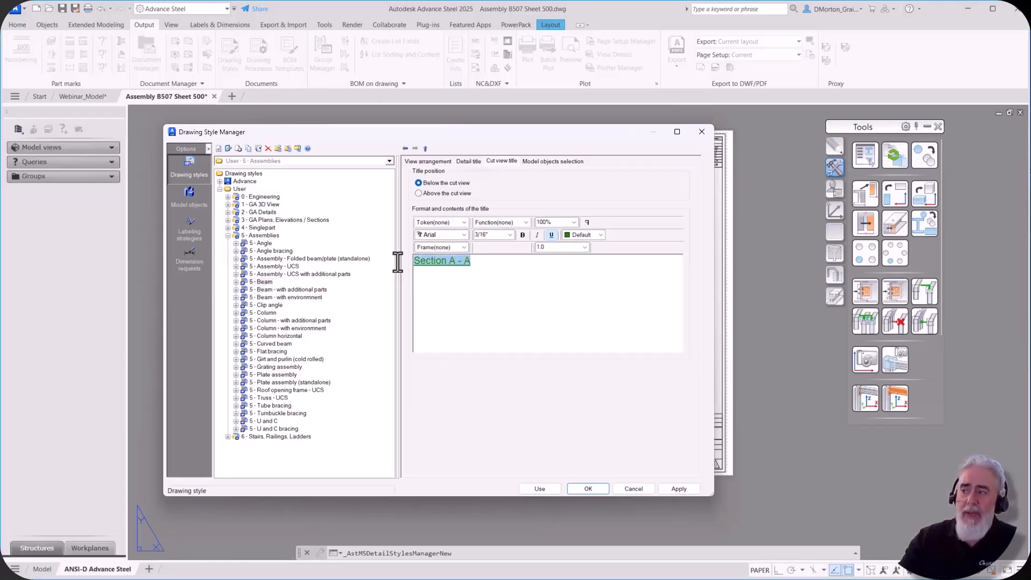
left_click(474, 277)
left_click(468, 161)
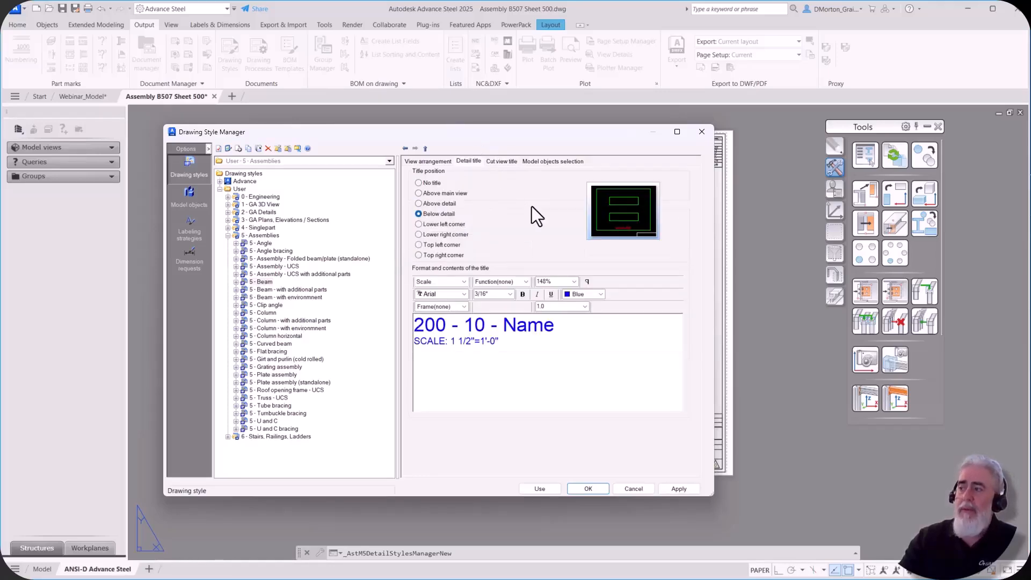
- Save the title changes, apply the 5 - Beam style to the B507 detail view, and check its title on the sheet
left_click(679, 489)
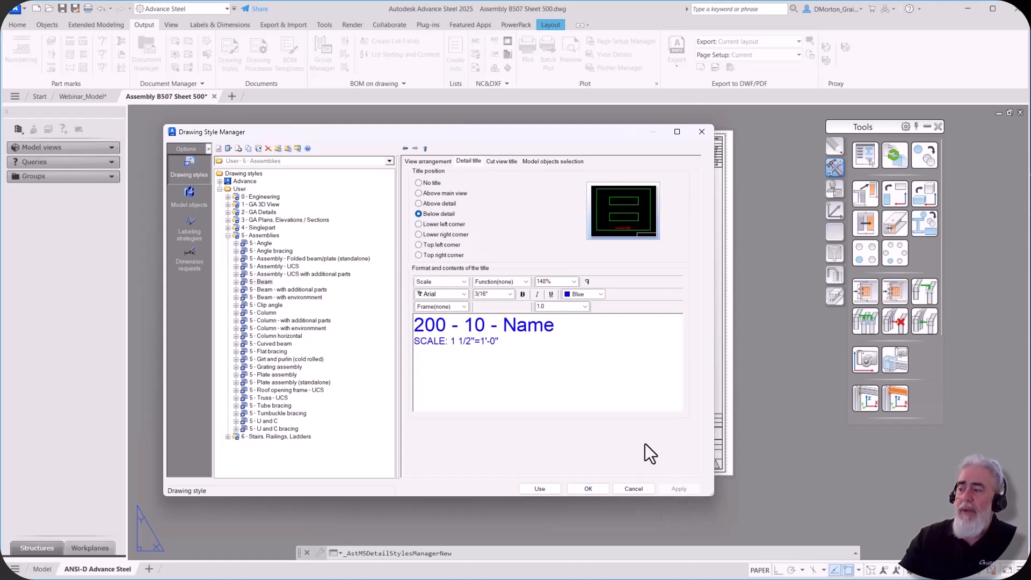
left_click(591, 488)
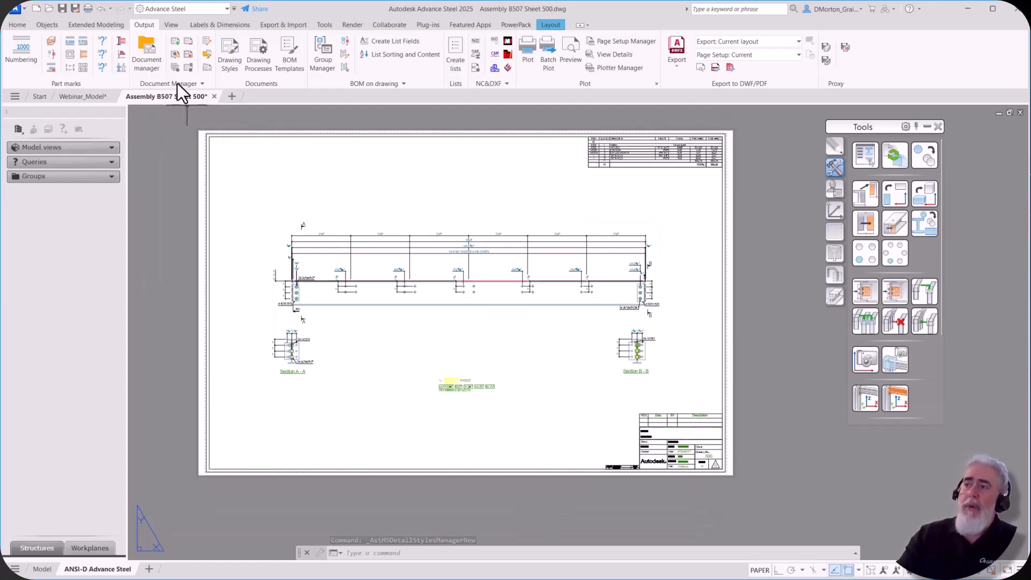
left_click(175, 54)
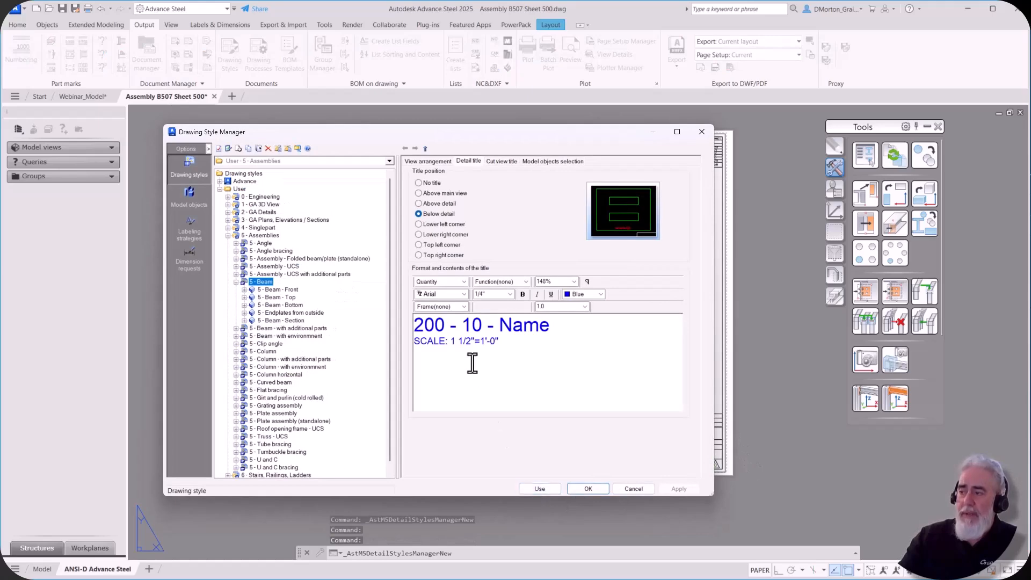
left_click(540, 489)
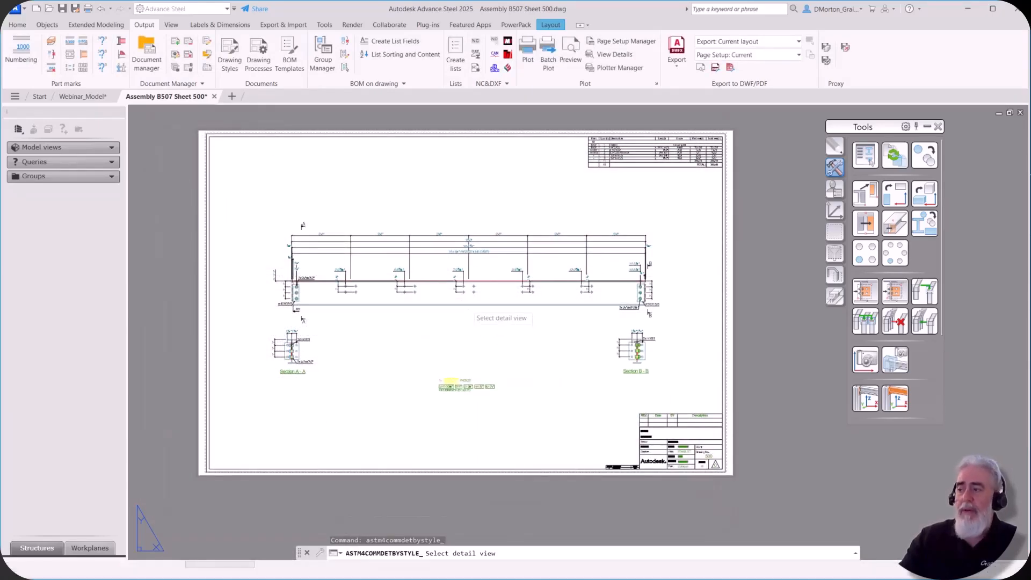
left_click(452, 382)
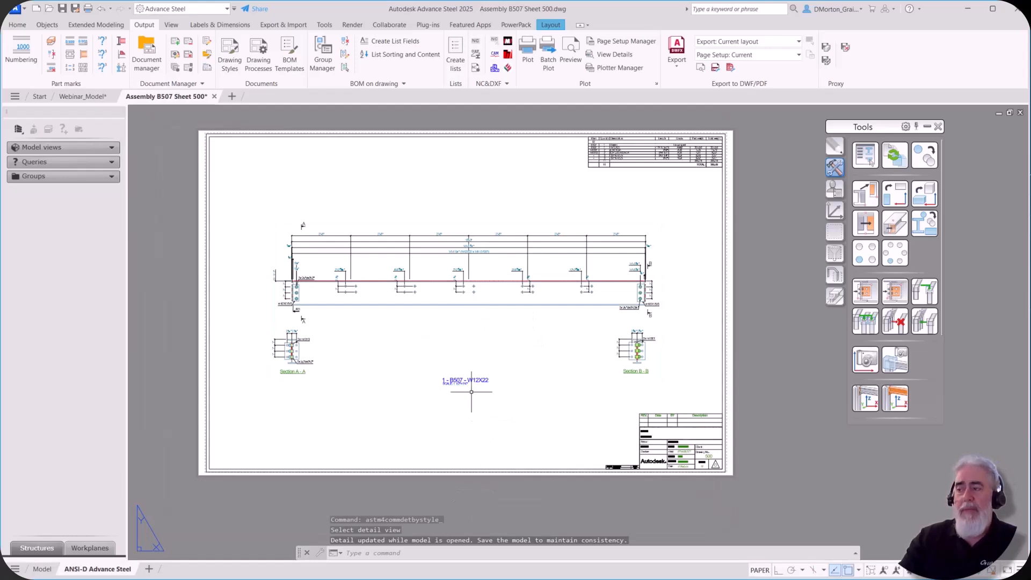
scroll(459, 392, "up", 8)
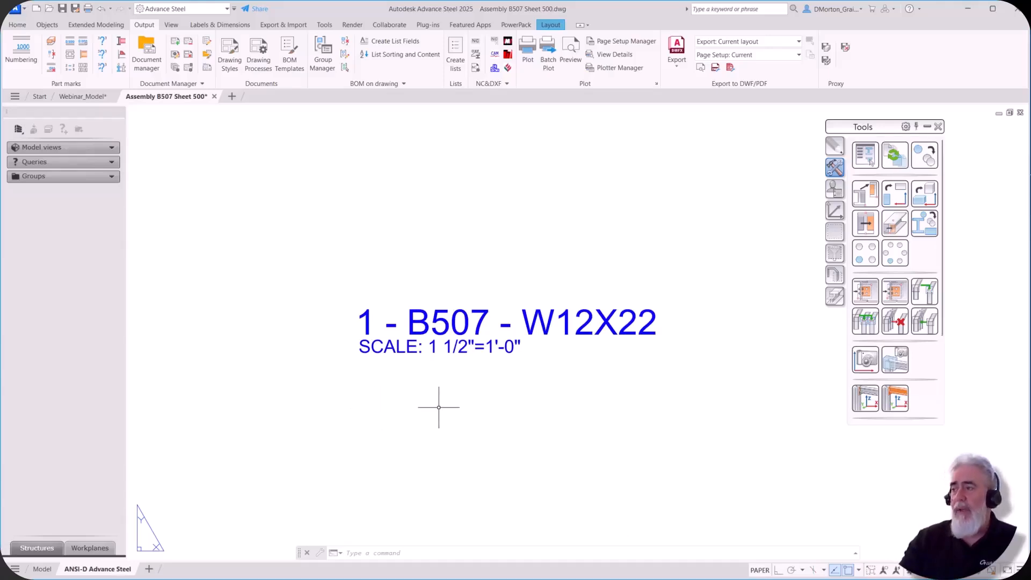
scroll(437, 407, "down", 8)
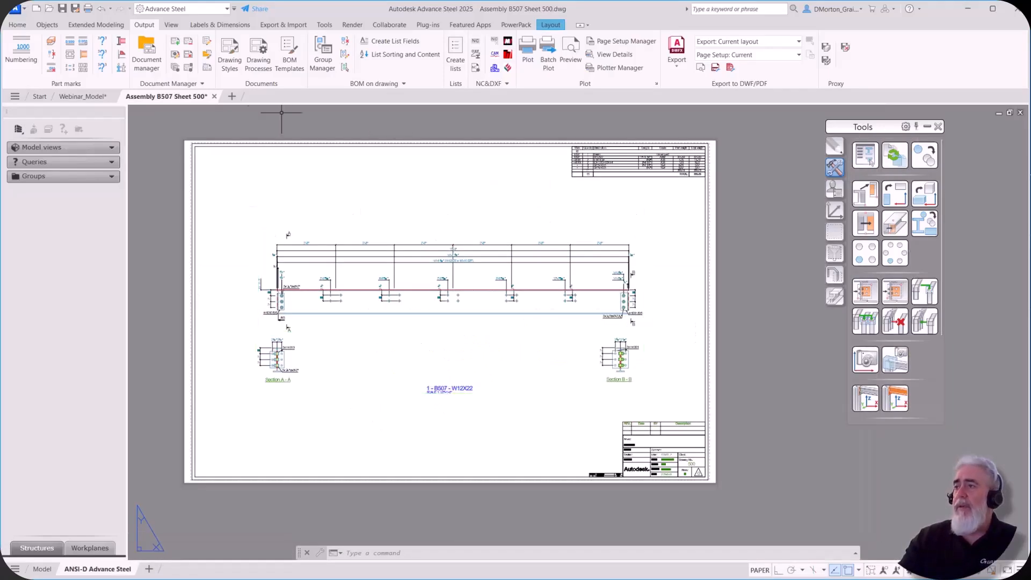
- Close the Assembly B507 sheet and return to the Webinar_Model drawing
left_click(214, 97)
left_click(516, 327)
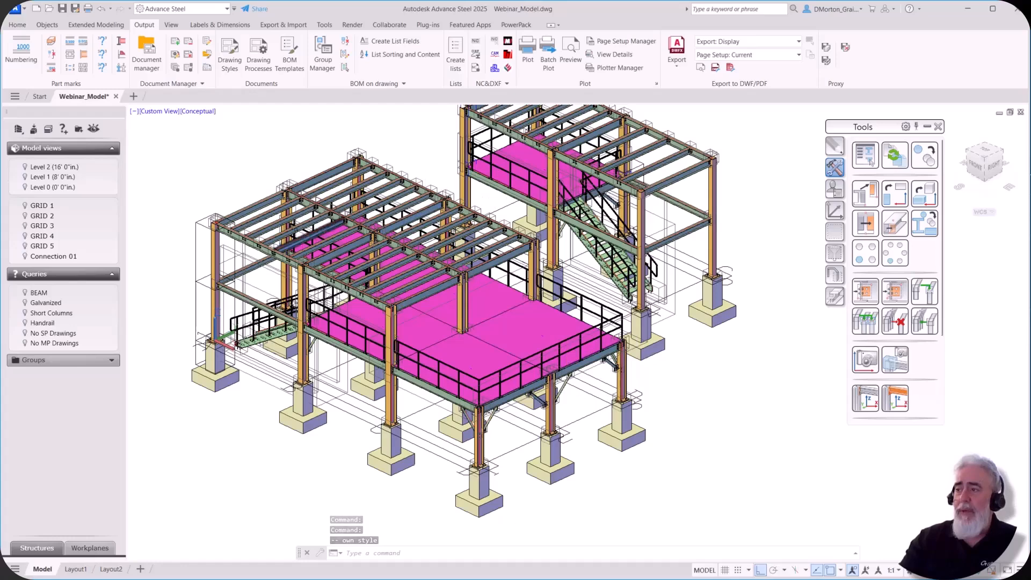
scroll(282, 222, "up", 3)
scroll(269, 220, "up", 2)
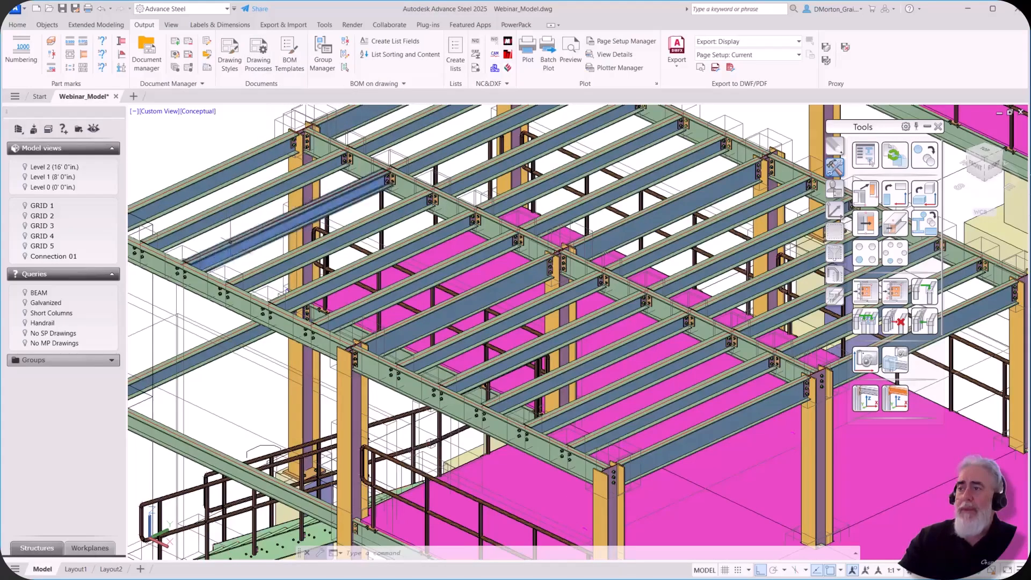
- Try to run the Selected Cameras PageFull ANSI-D drawing process on the selected roof beam, and clear the selection
left_click(259, 61)
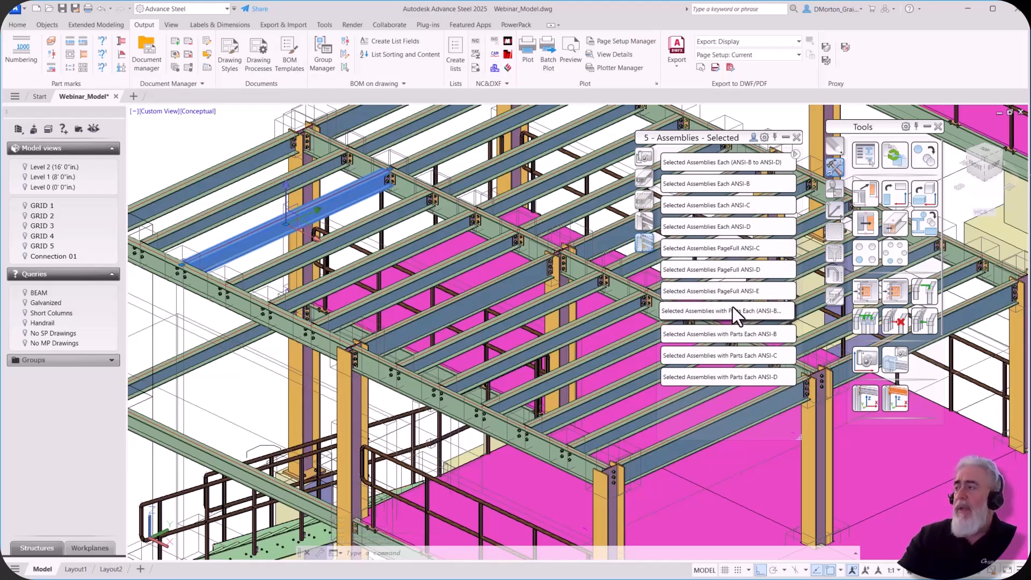
left_click(754, 137)
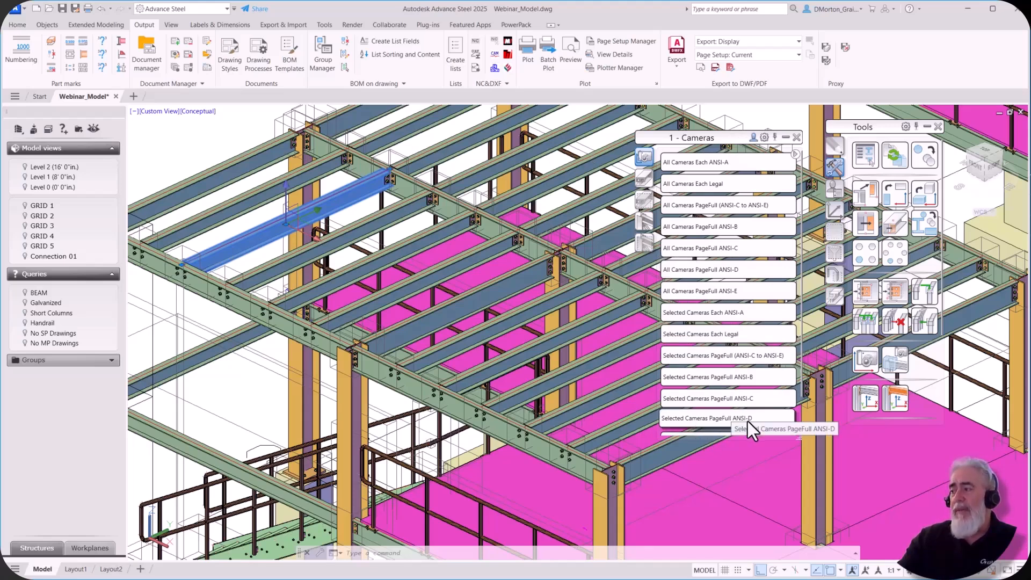
left_click(700, 420)
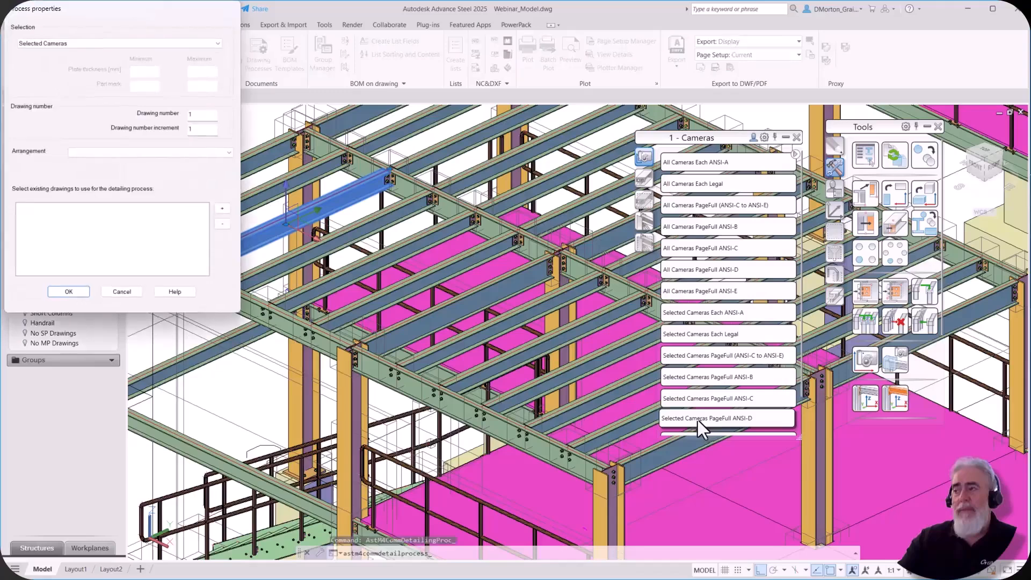
left_click(79, 290)
key("Return")
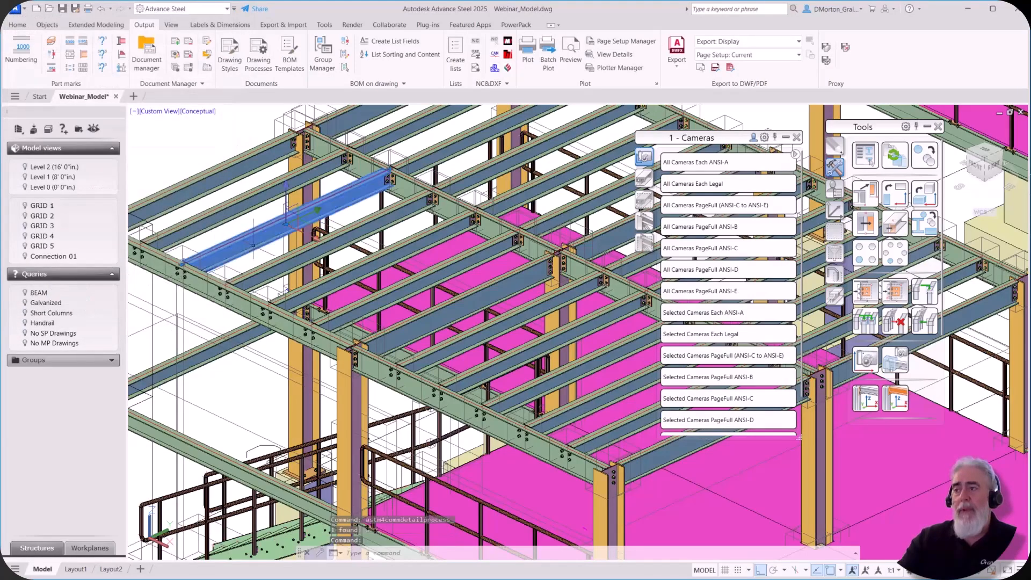
right_click(253, 243)
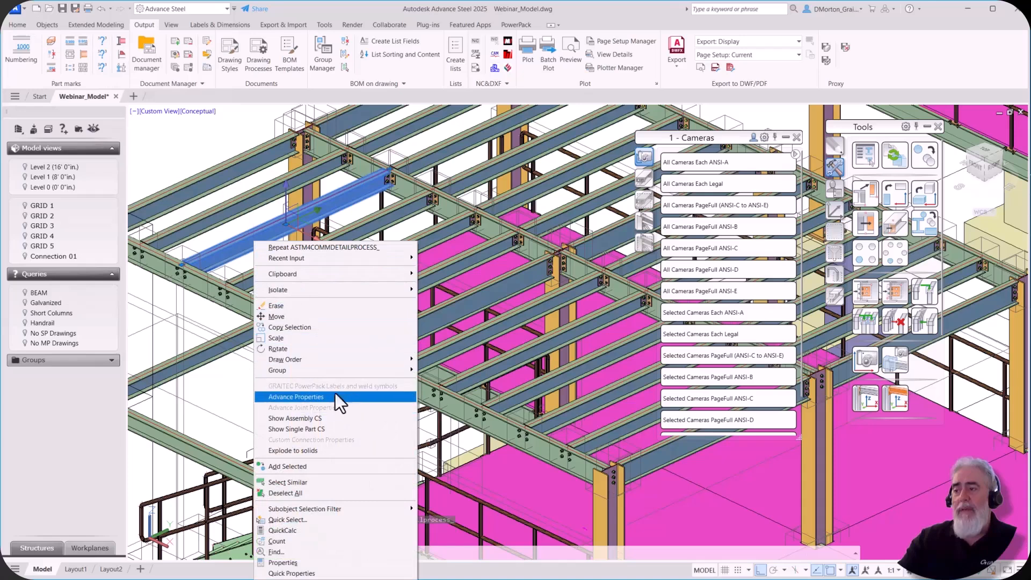
key("Escape")
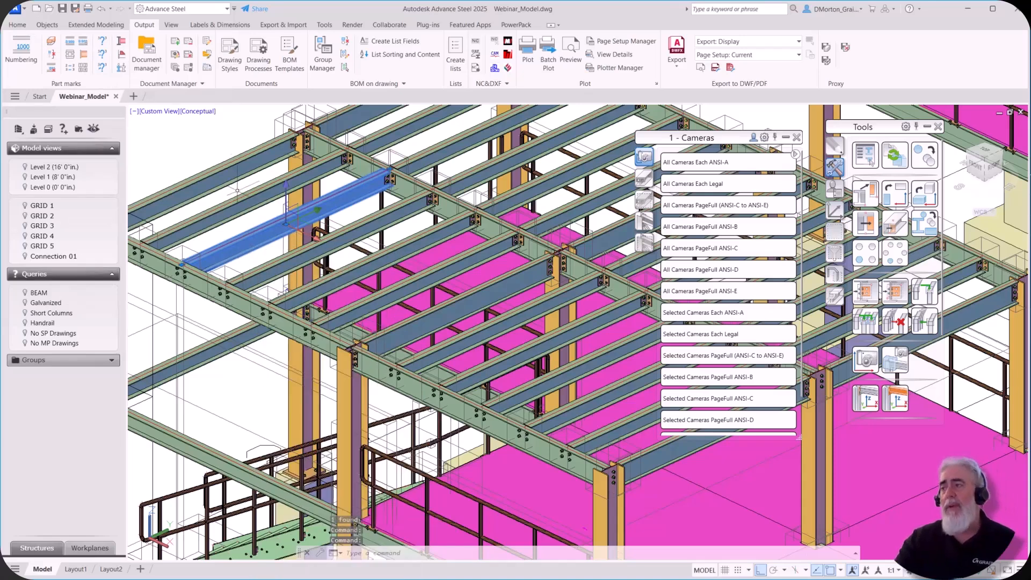
key("Escape")
- Run part numbering for single parts and assemblies with the existing settings and close the numbering results
left_click(32, 55)
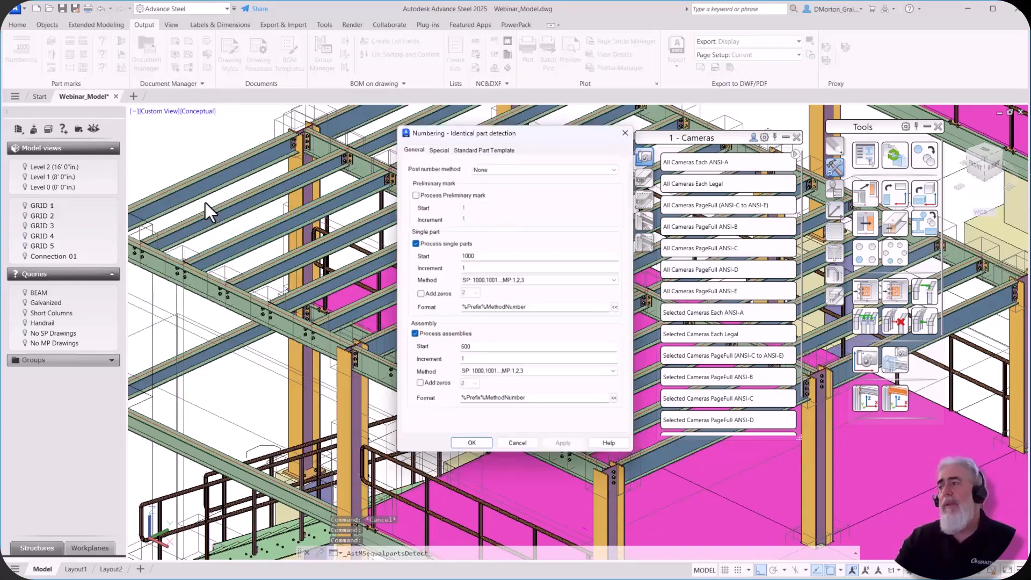
left_click(468, 444)
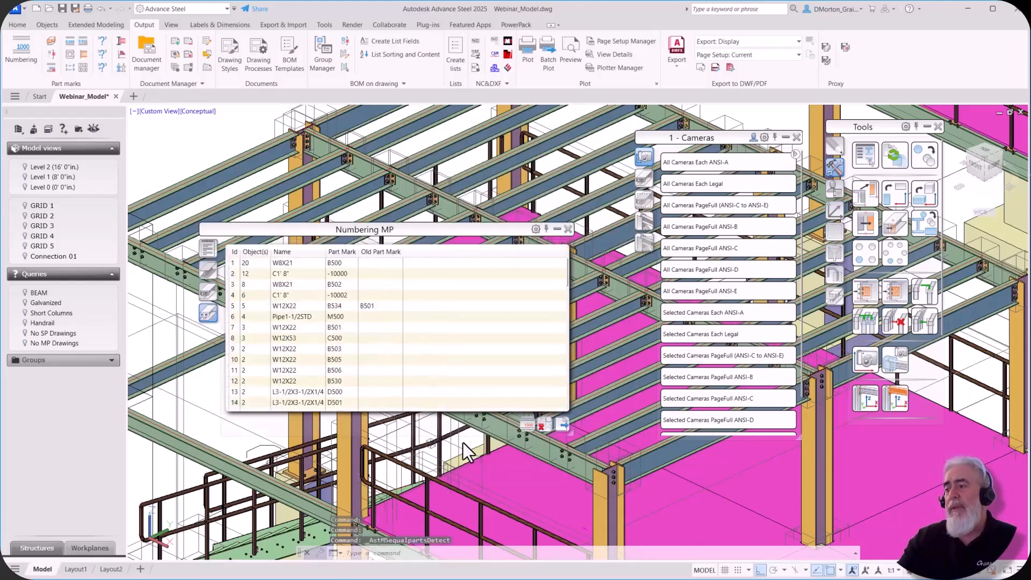
left_click(568, 229)
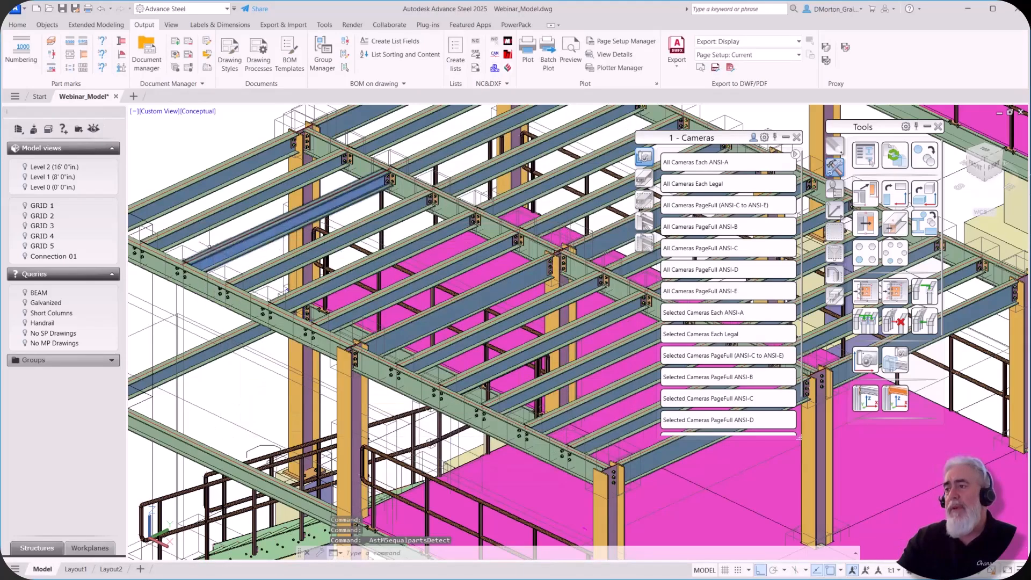
- Run the Selected Assemblies Each ANSI-D drawing process on the selected roof beam with its existing process properties
left_click(688, 417)
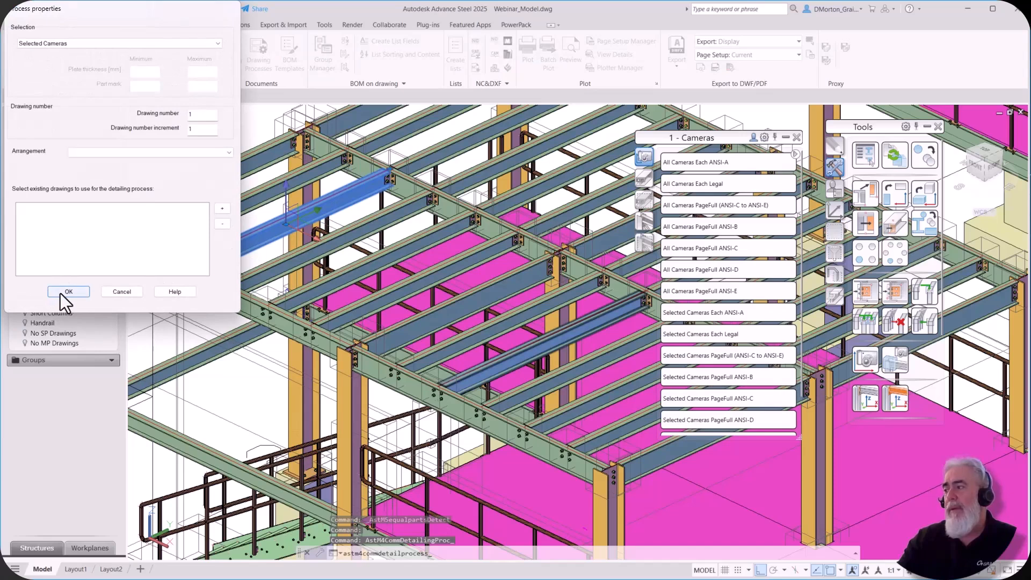
left_click(131, 290)
left_click(646, 245)
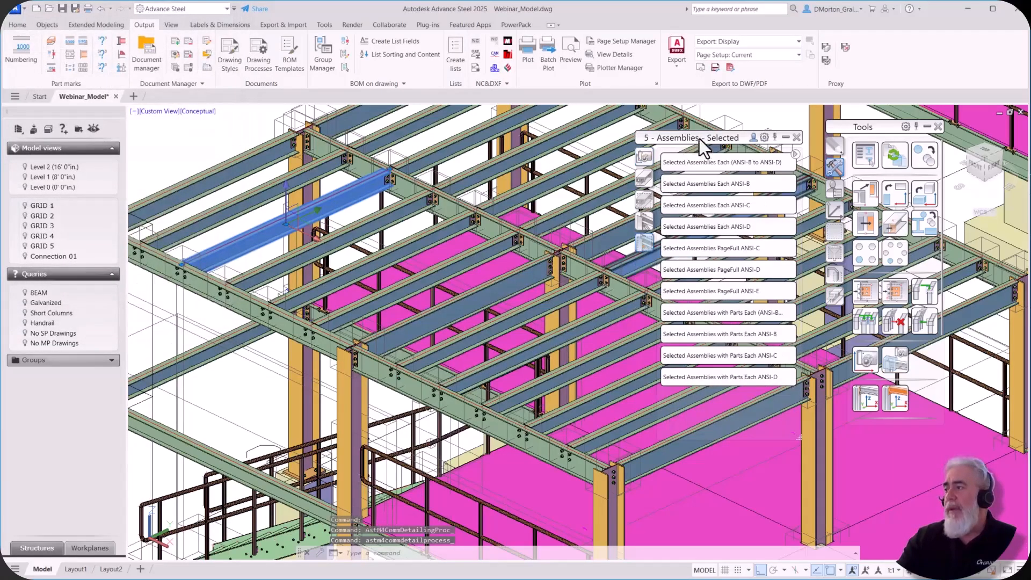
left_click(697, 226)
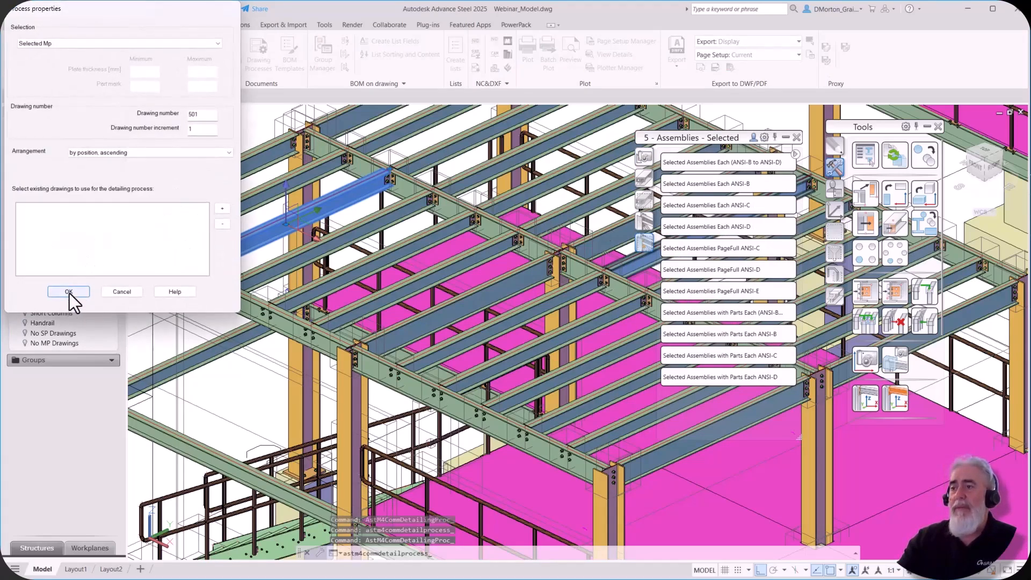
left_click(69, 291)
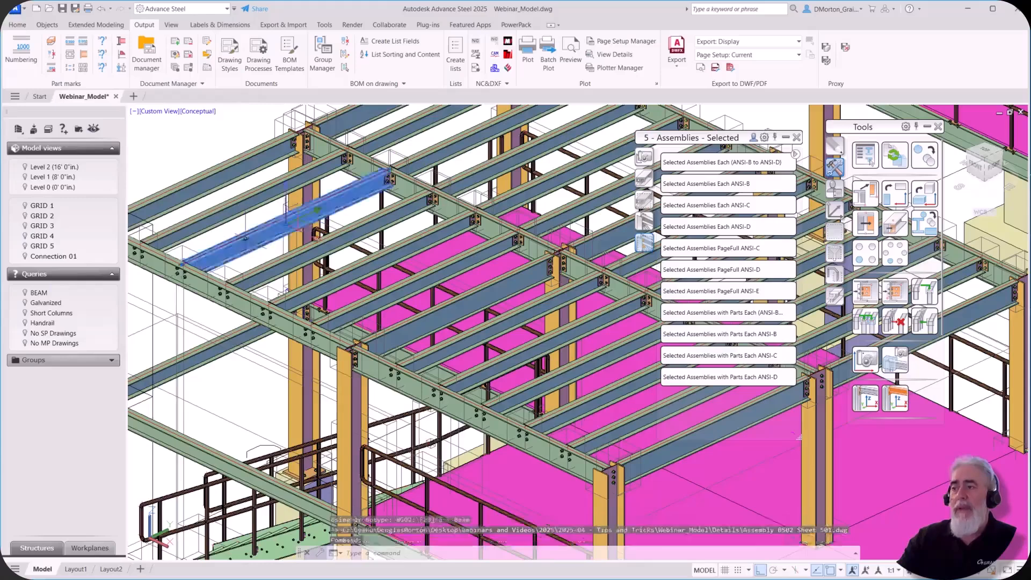
- Show the assembly detail of the selected roof beam and examine the title below the detail on the sheet
right_click(249, 246)
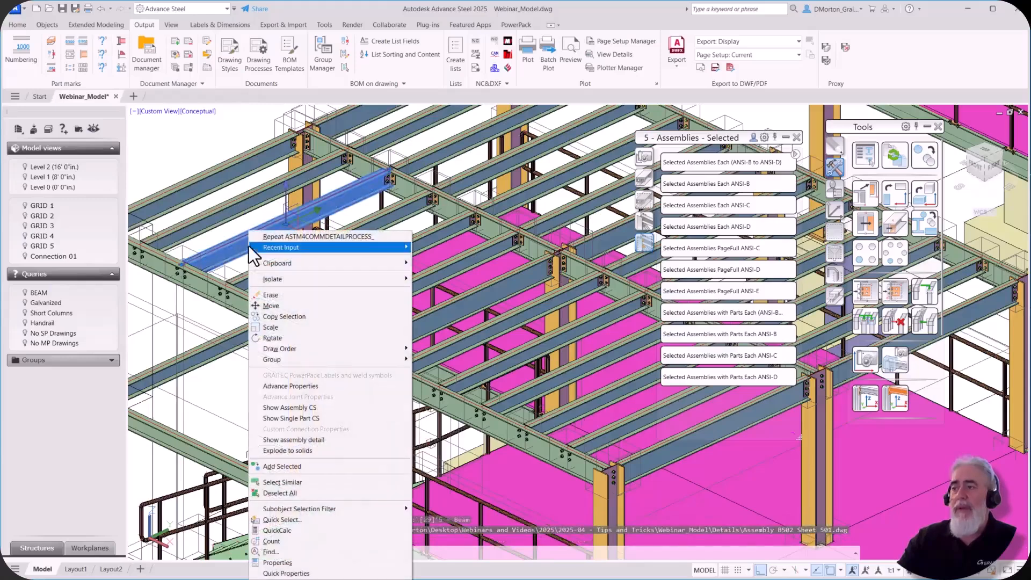
left_click(333, 441)
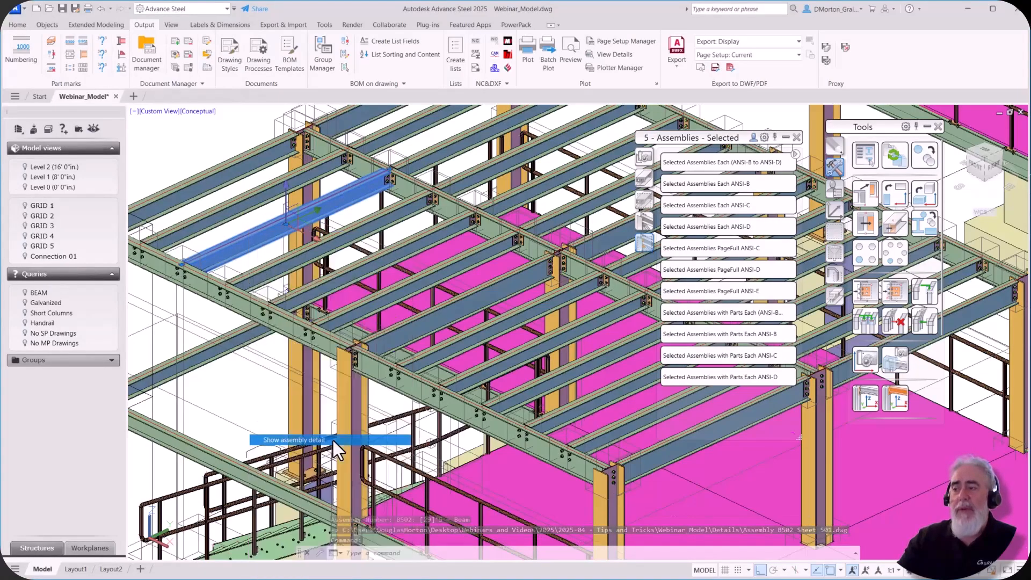
middle_click_drag(427, 343, 304, 248)
scroll(404, 380, "up", 10)
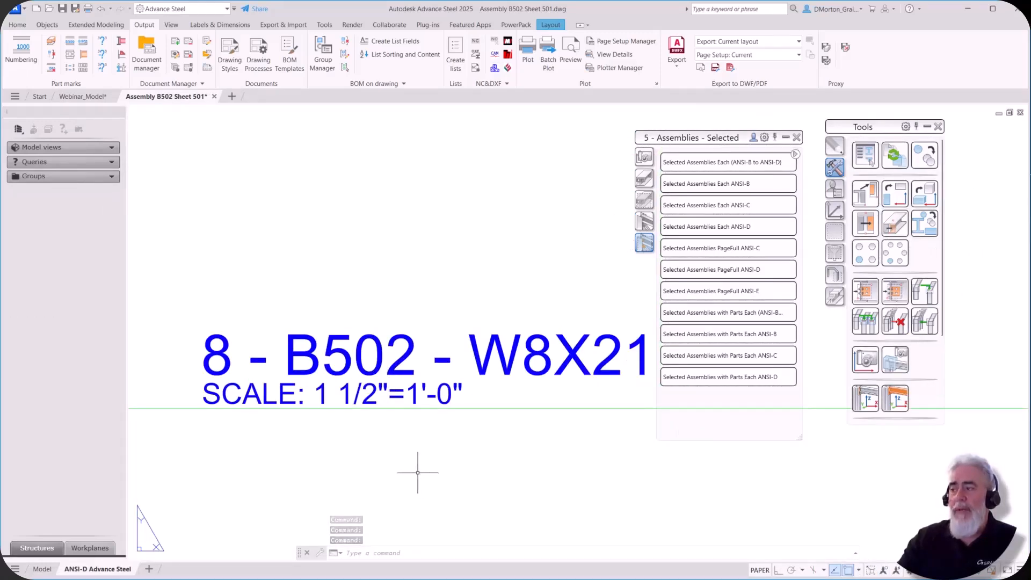
scroll(410, 469, "down", 10)
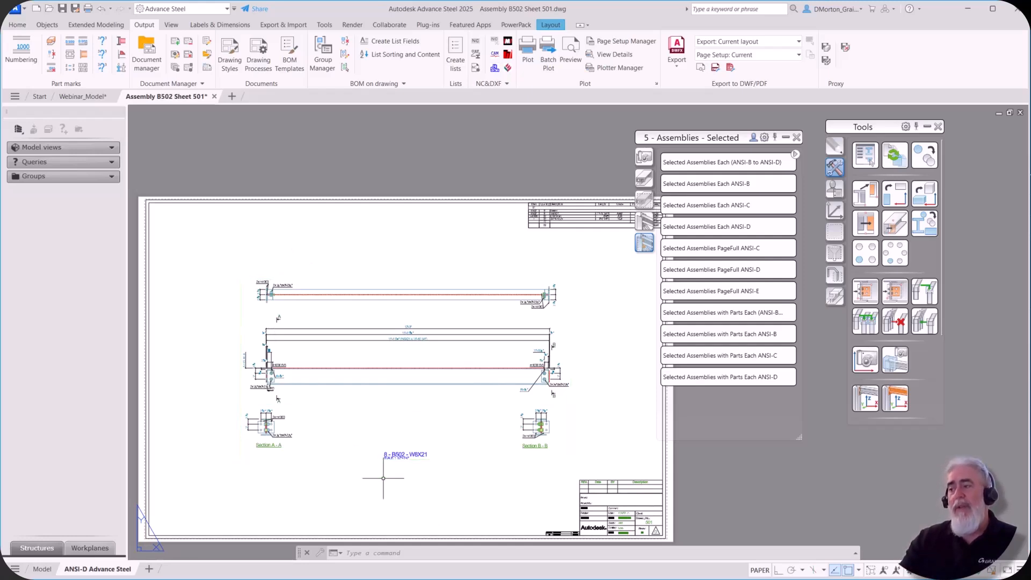
- Check which drawing style the B502 detail uses and review the detail title settings of 5 - Beam in the Drawing Style Manager
double_click(329, 459)
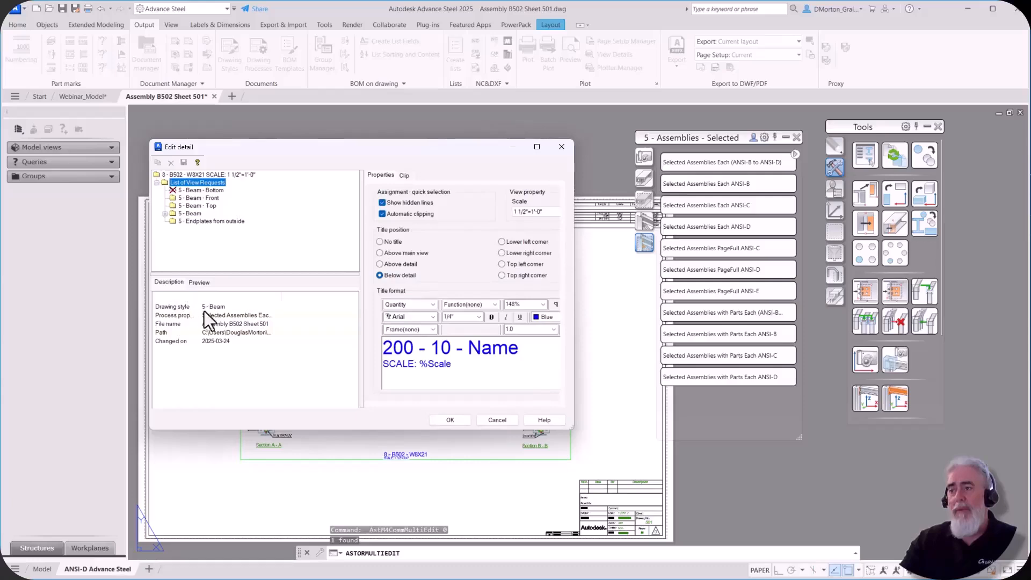
left_click(560, 146)
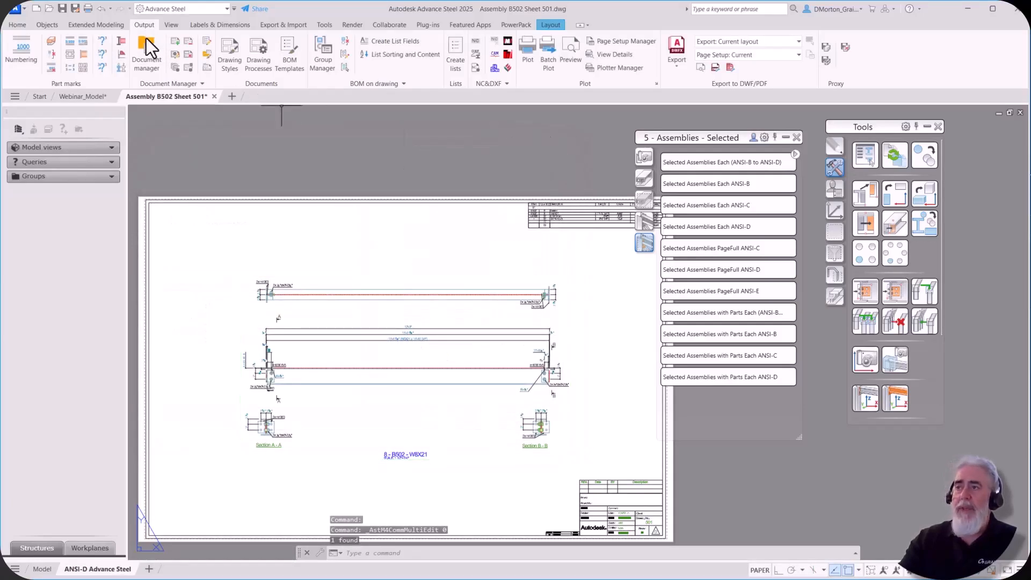
left_click(175, 56)
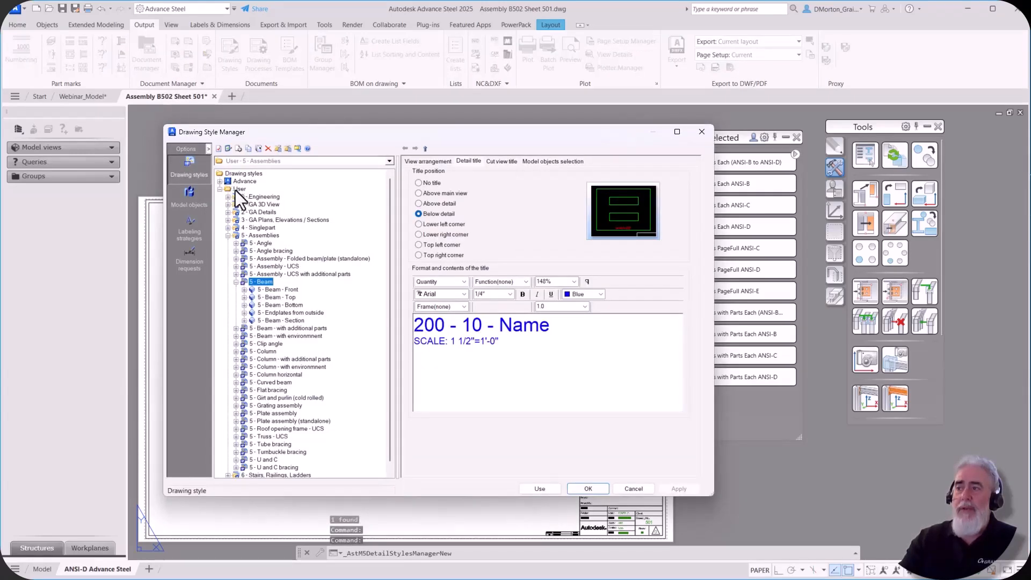
left_click(237, 282)
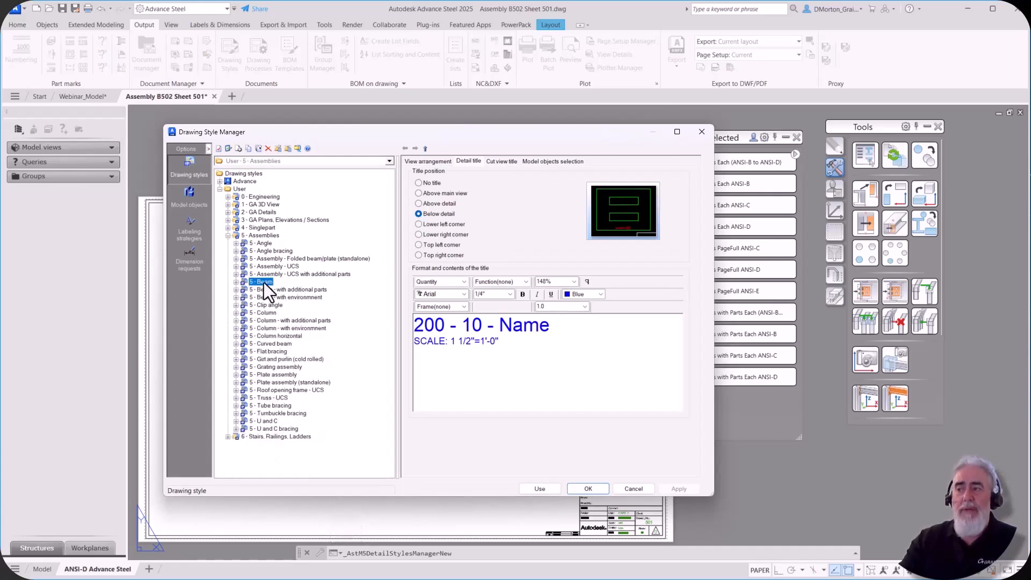
left_click(469, 162)
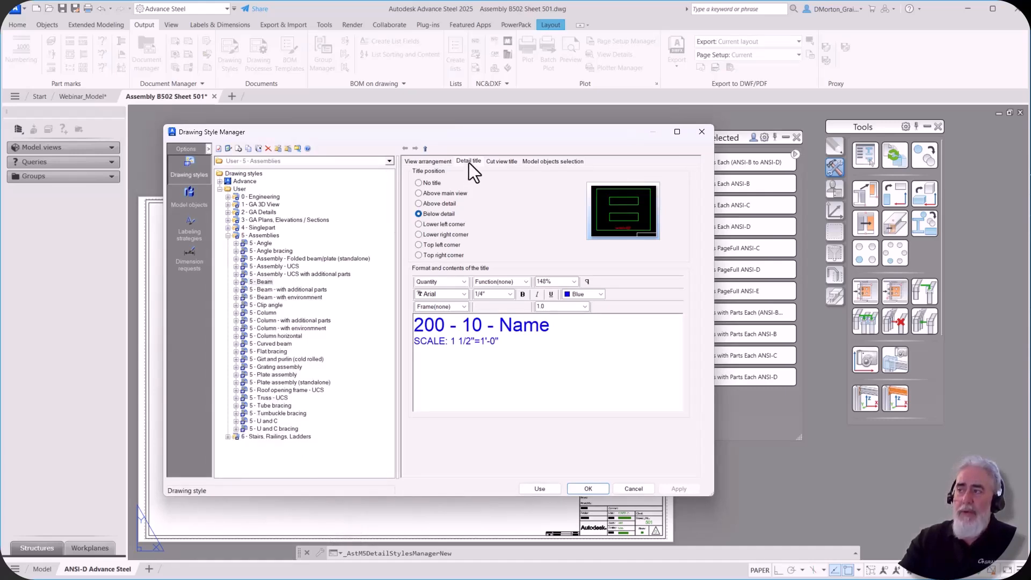